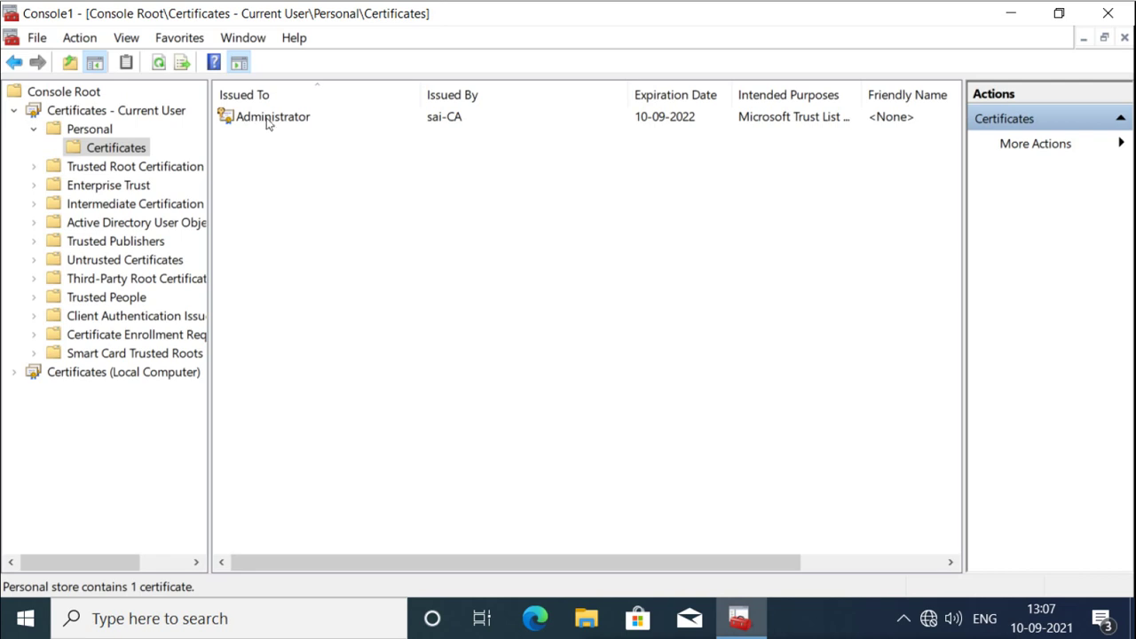
Step: Open Local Disk (C:) from This PC in a maximized File Explorer window
left_click(1012, 15)
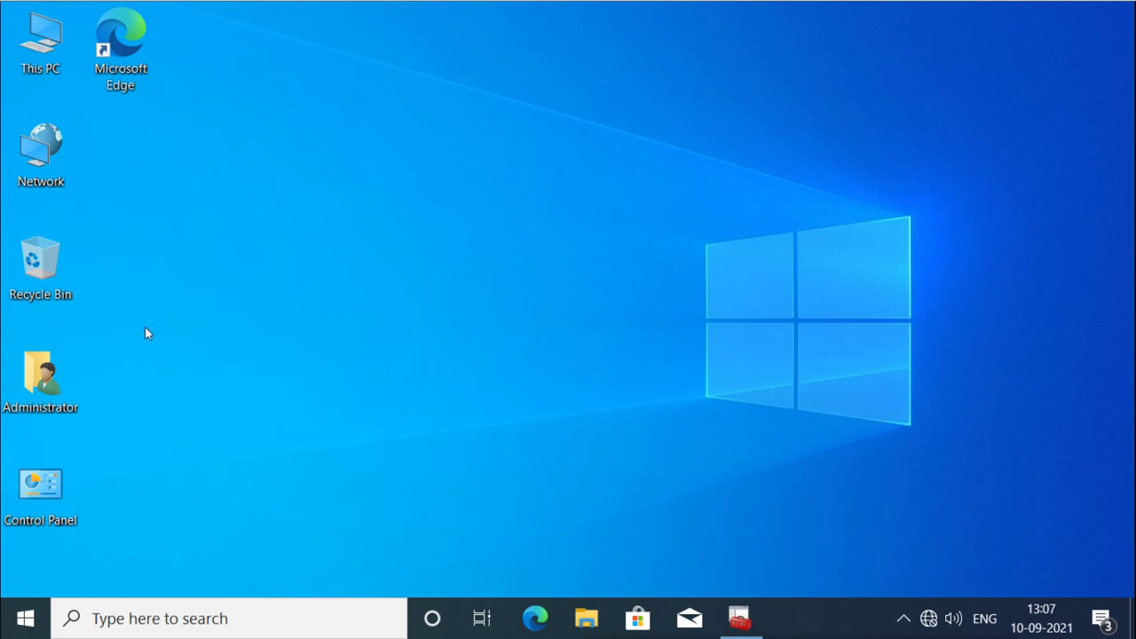
double_click(37, 54)
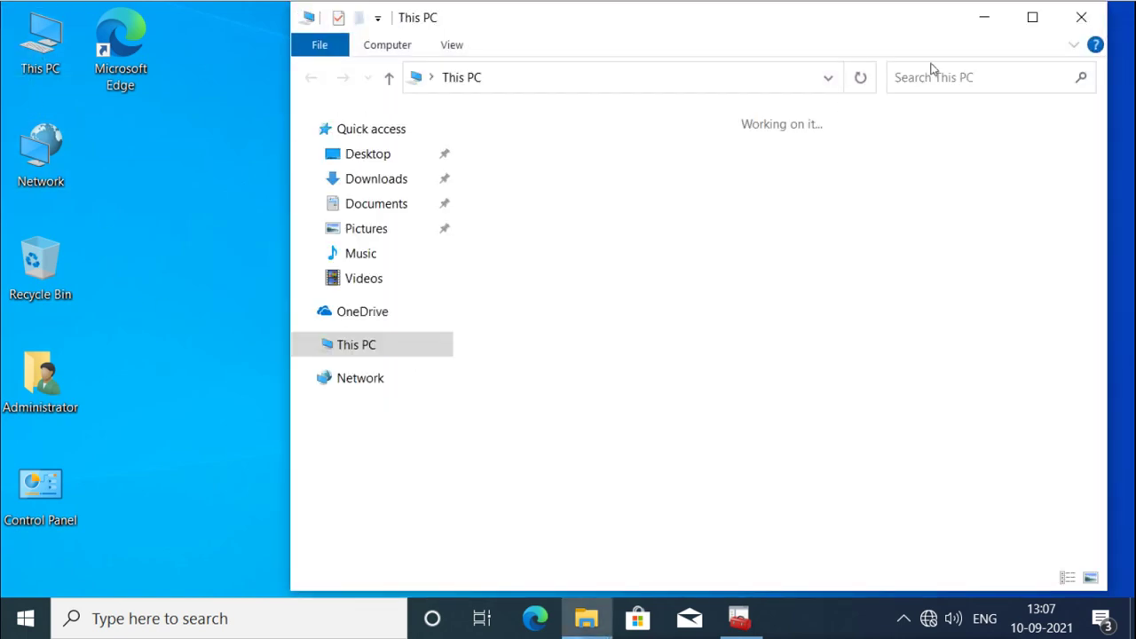
left_click(1033, 17)
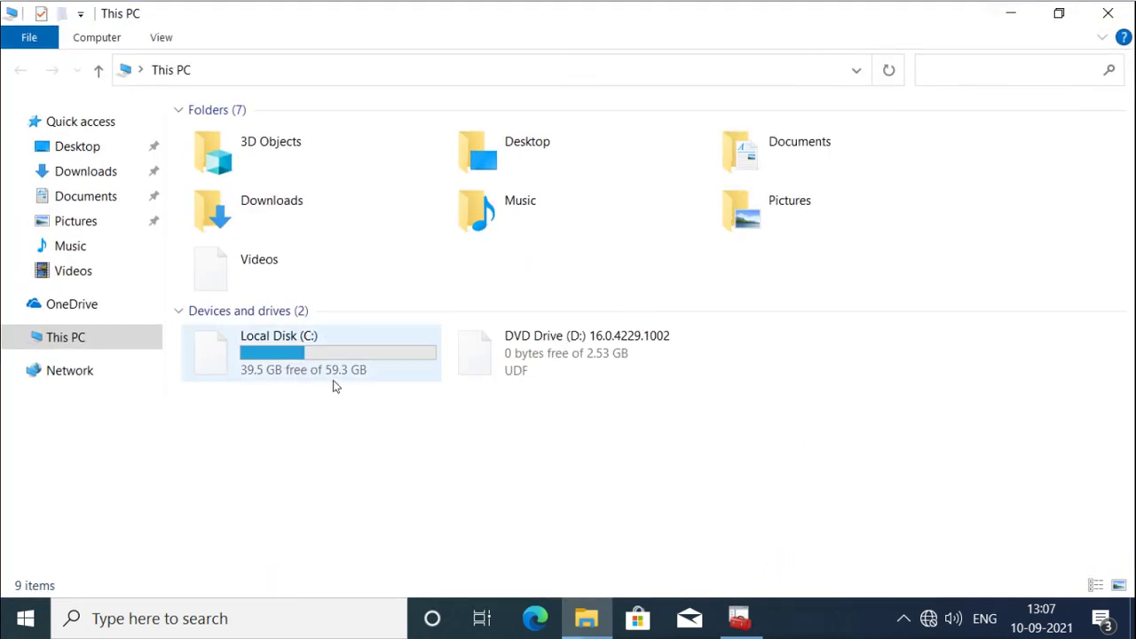
double_click(317, 369)
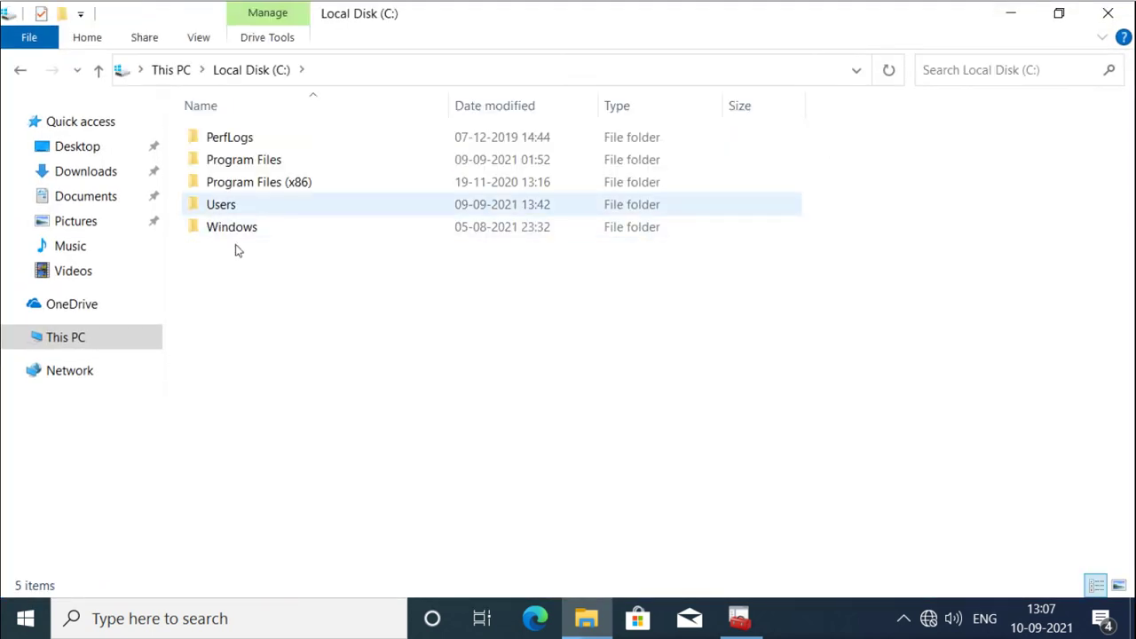
Step: Create a new folder named data on Local Disk (C:)
right_click(266, 283)
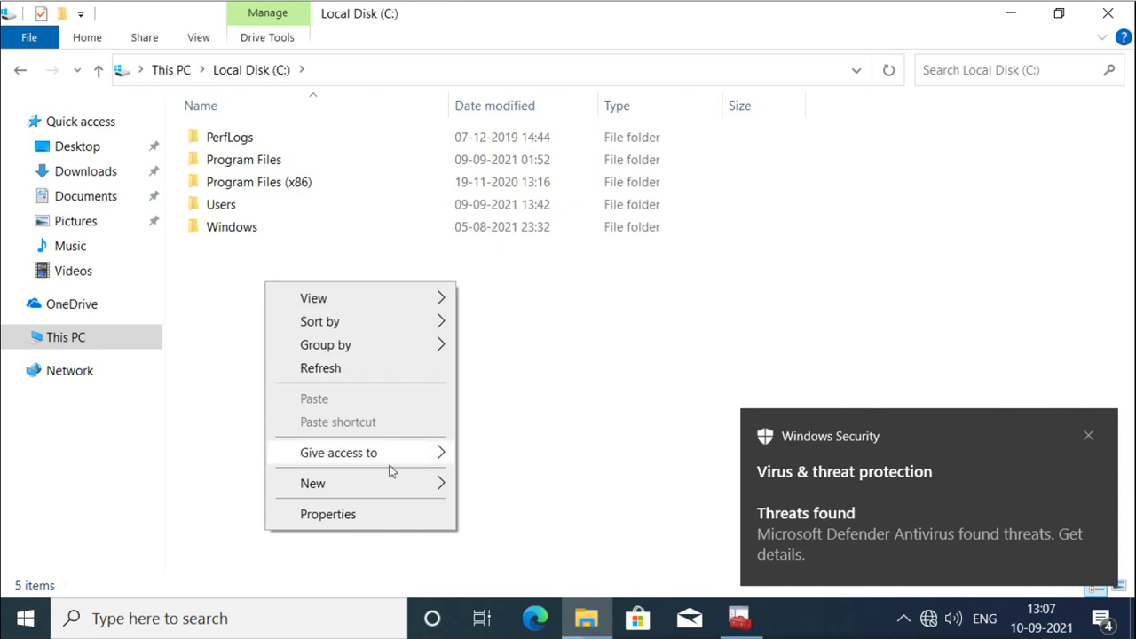
mouse_move(389, 477)
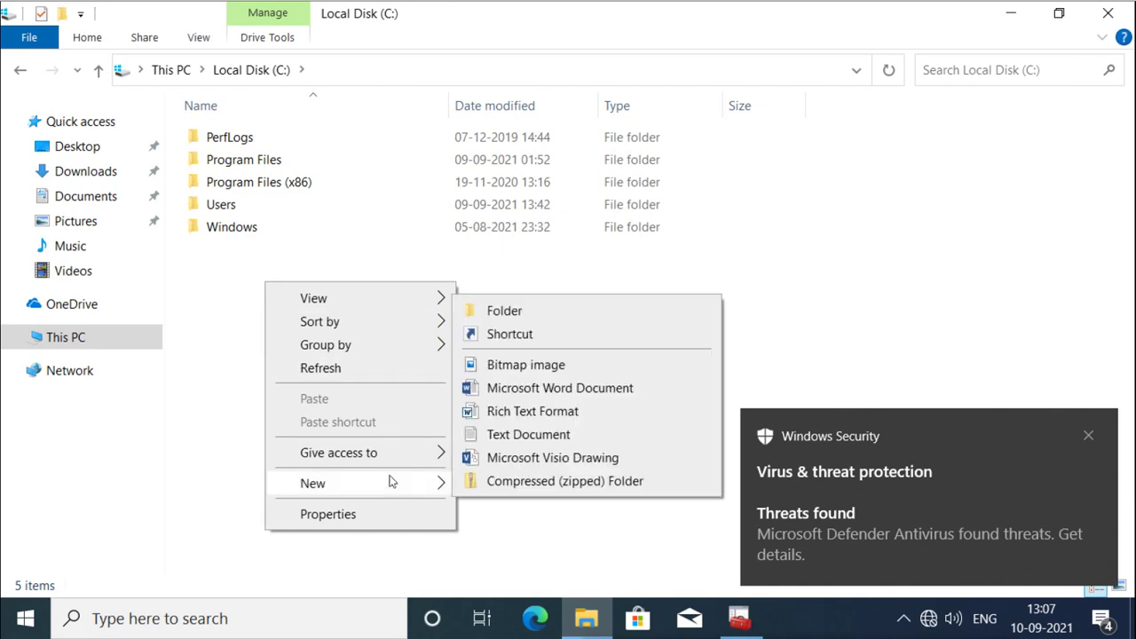
left_click(523, 312)
type("data")
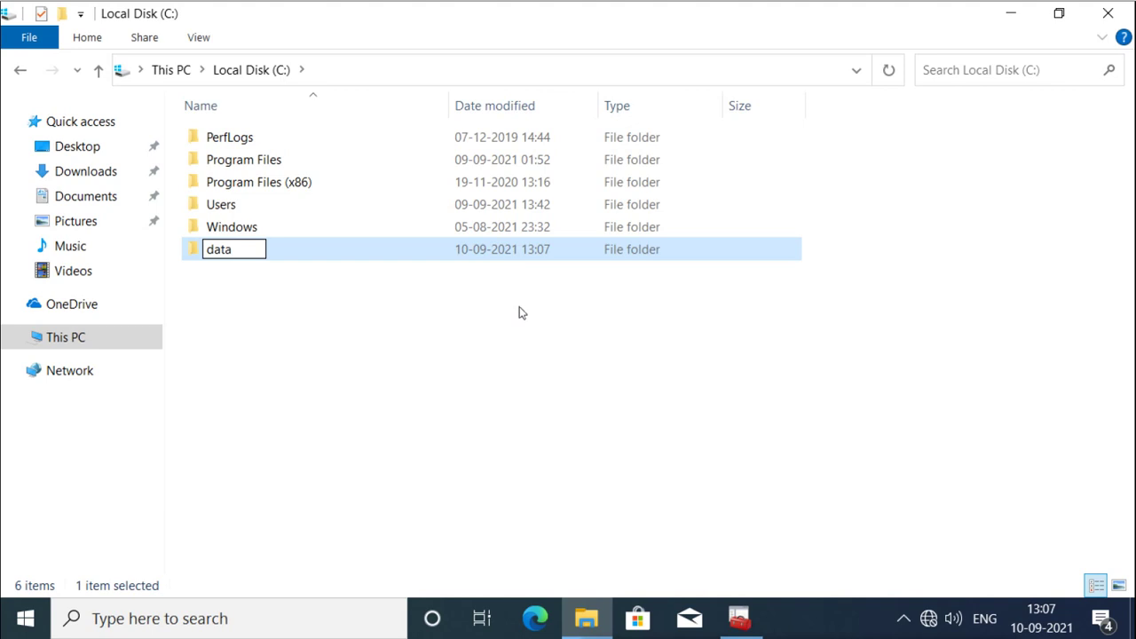
key("Return")
key("Return")
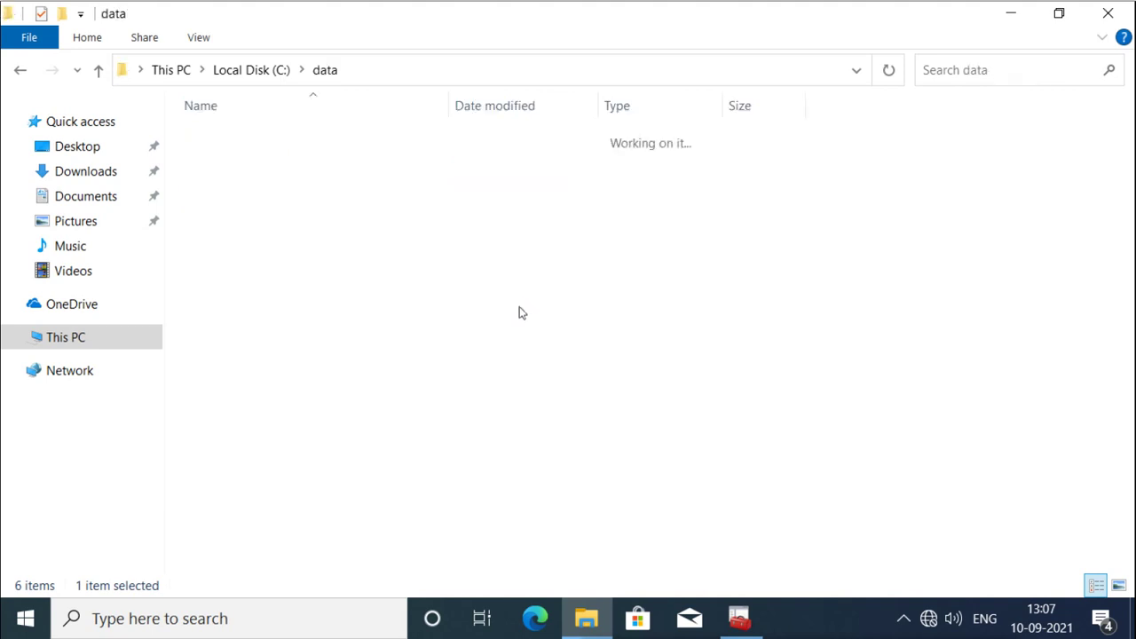
Step: Create a new text document named data inside C:\data
right_click(355, 269)
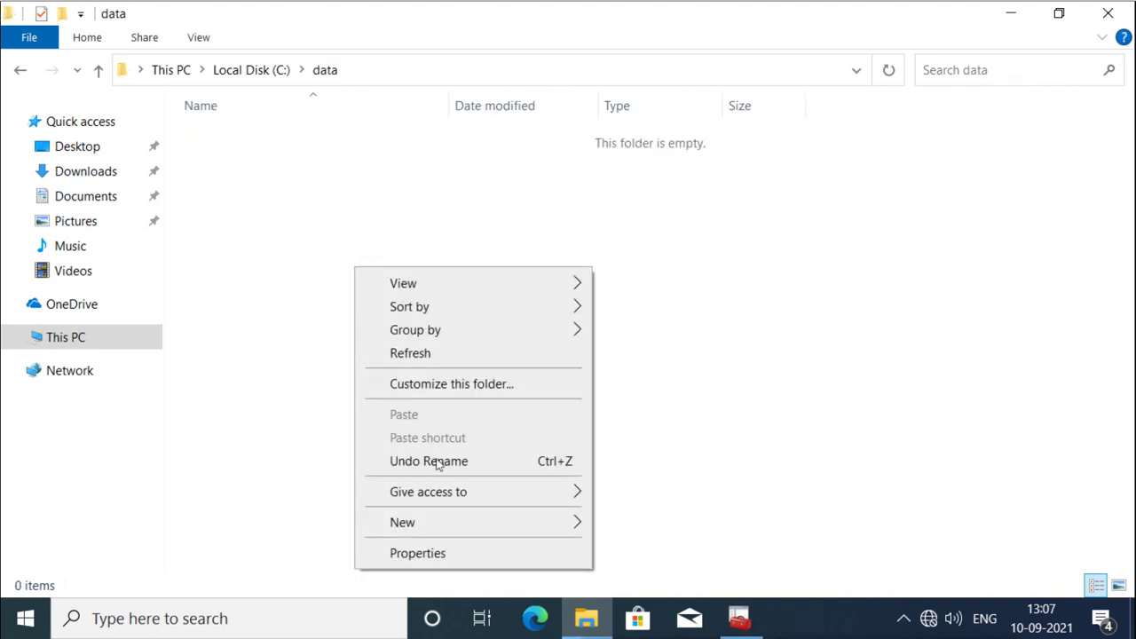
mouse_move(452, 531)
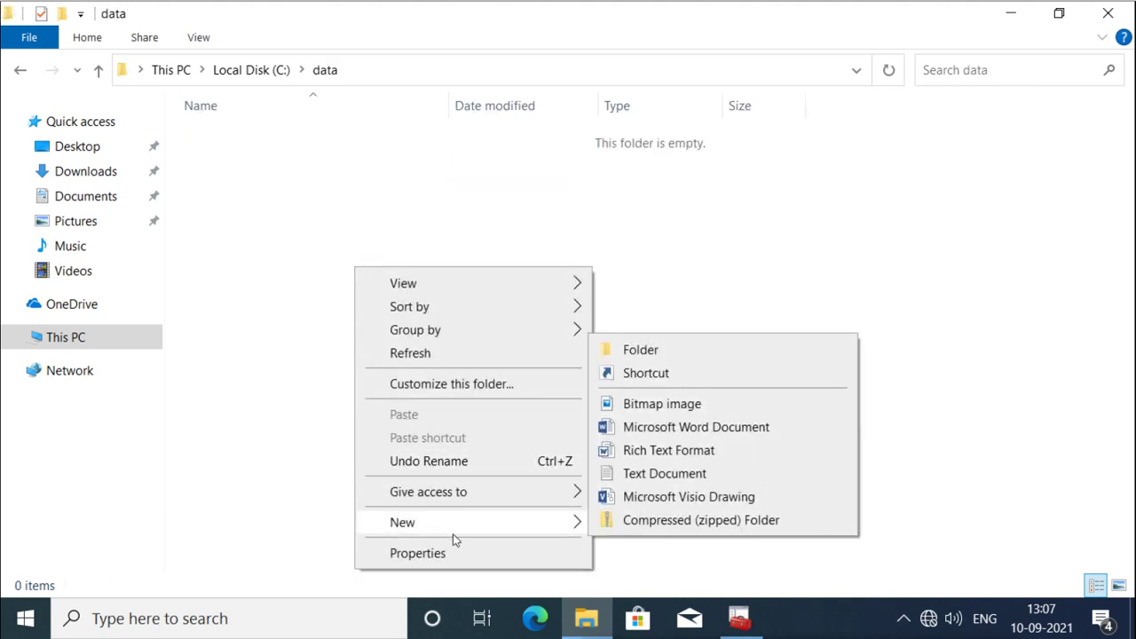
left_click(715, 471)
type("dat")
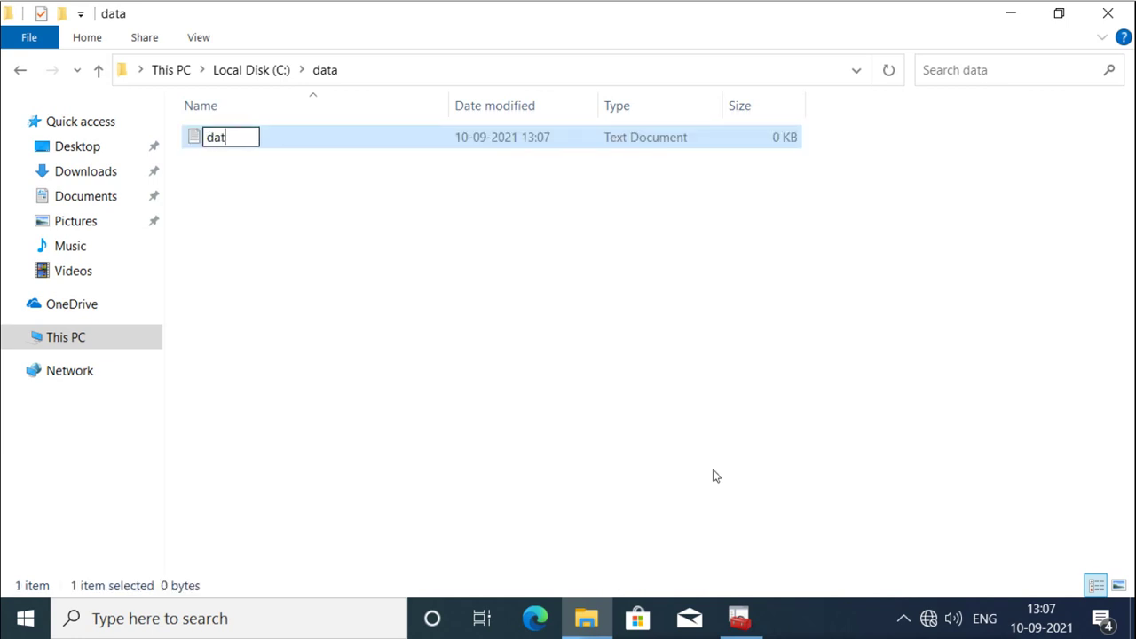
type("a")
key("Return")
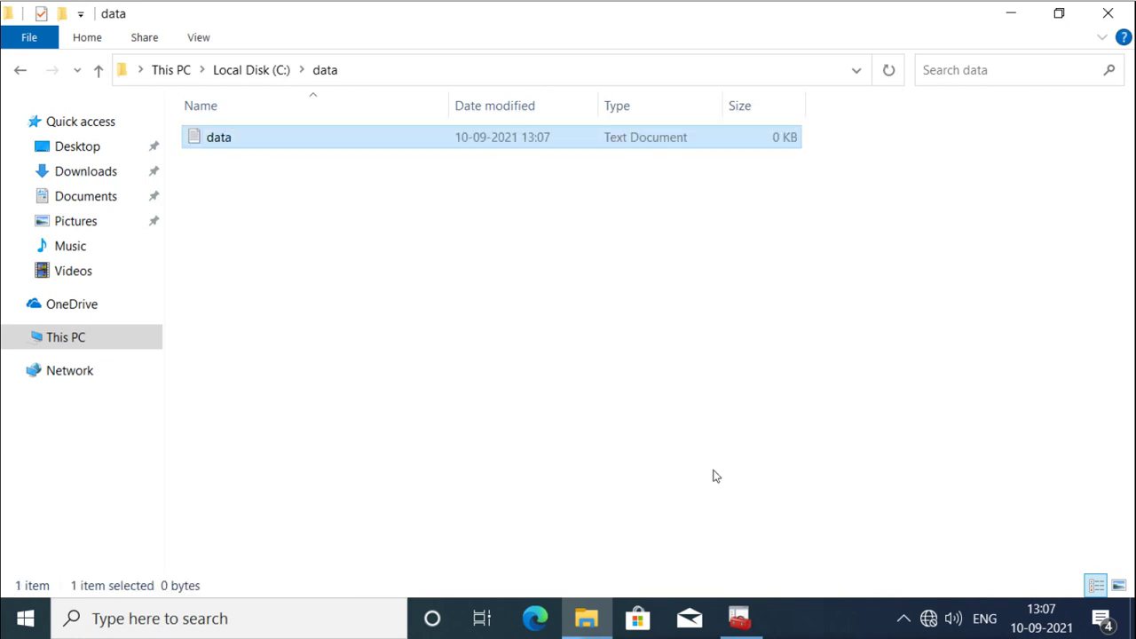
Step: Type 'data' into data.txt in Notepad and save it when closing
key("Return")
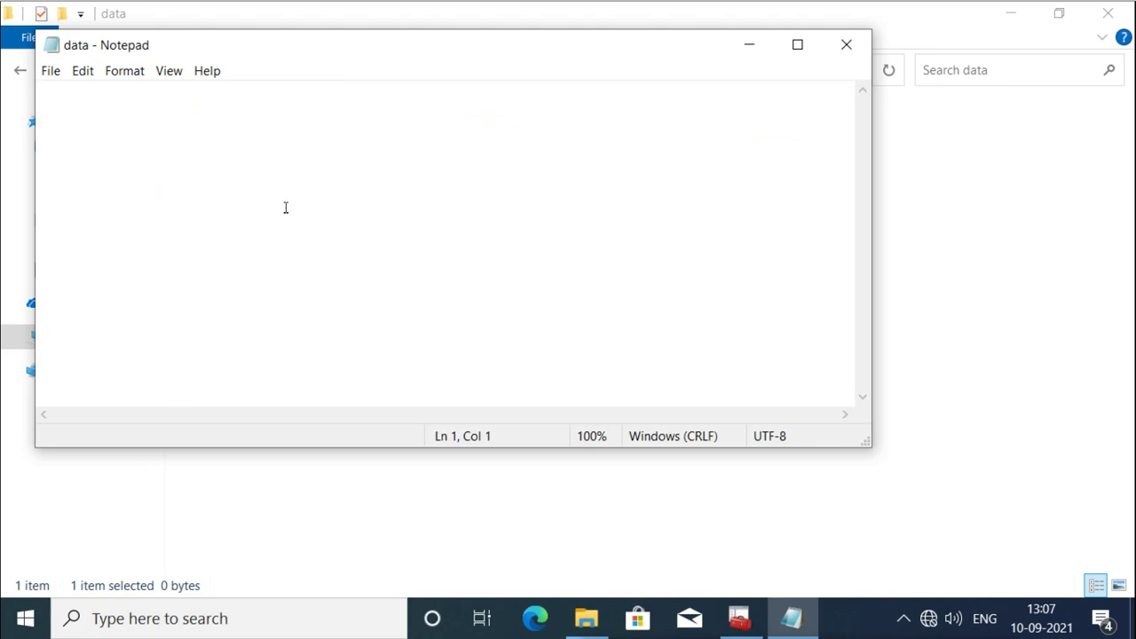
type("data")
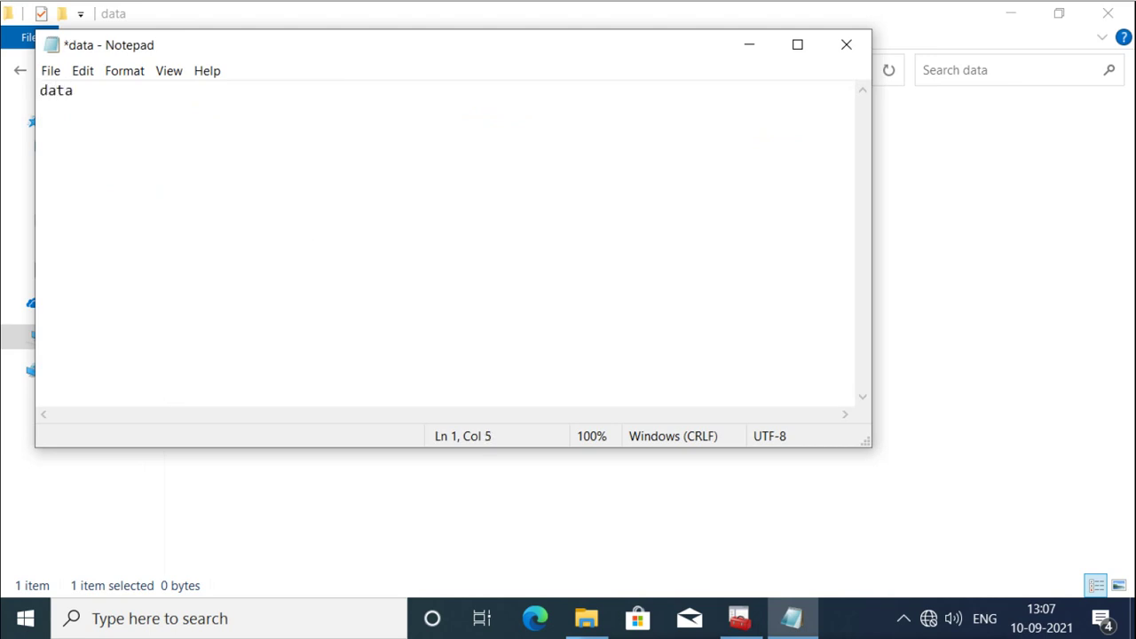
left_click(846, 44)
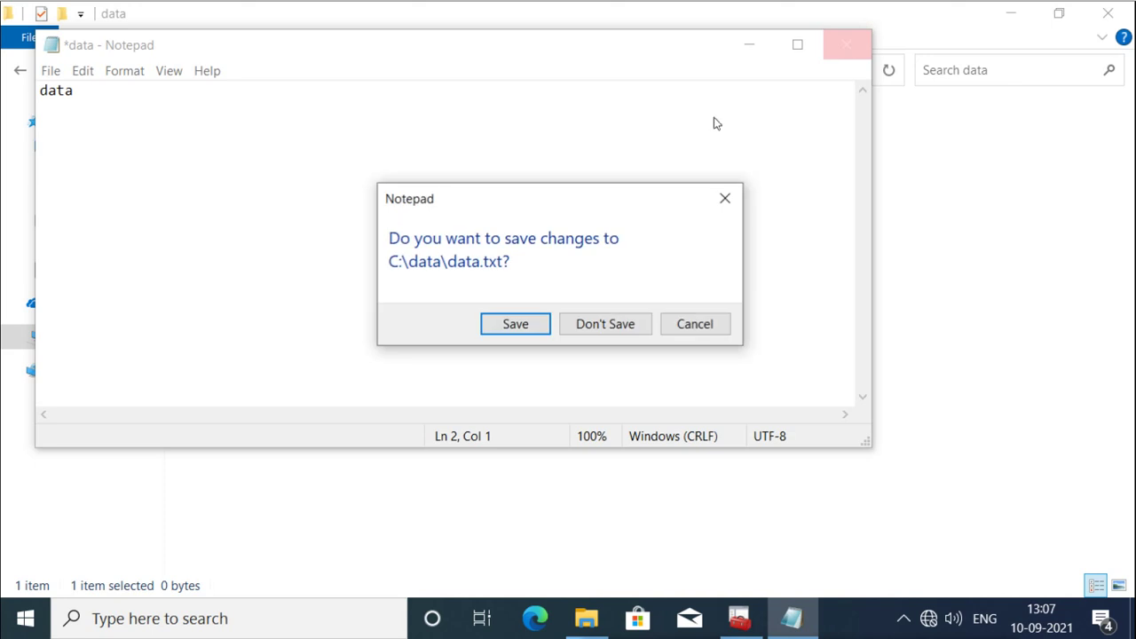
left_click(533, 325)
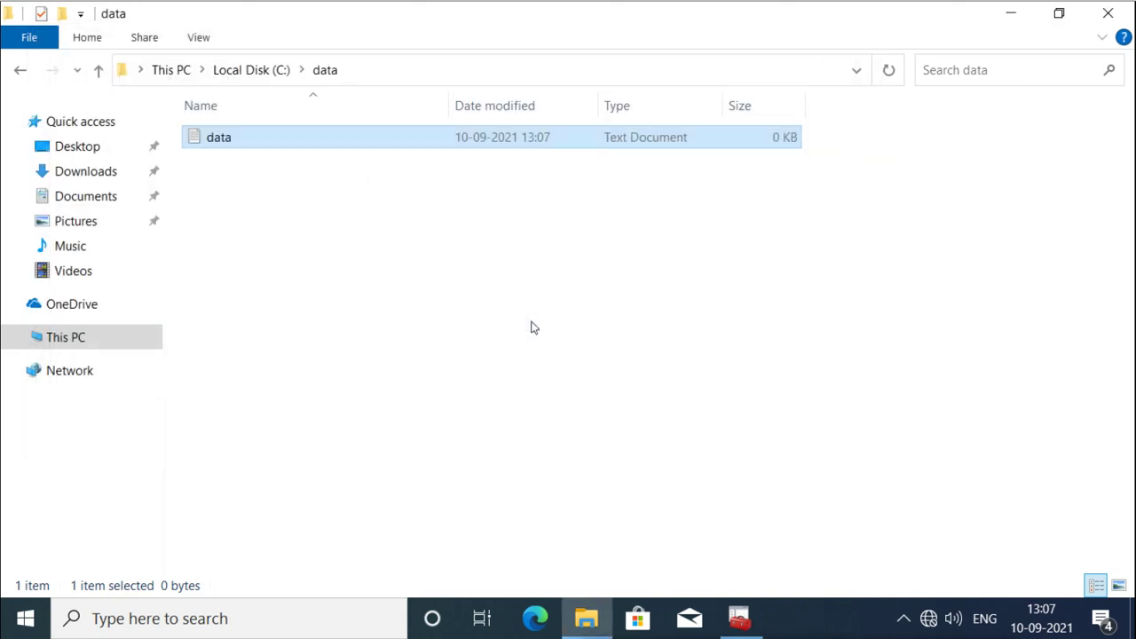
Step: Turn on 'Encrypt contents to secure data' for data.txt, encrypting the file and its parent folder
right_click(222, 142)
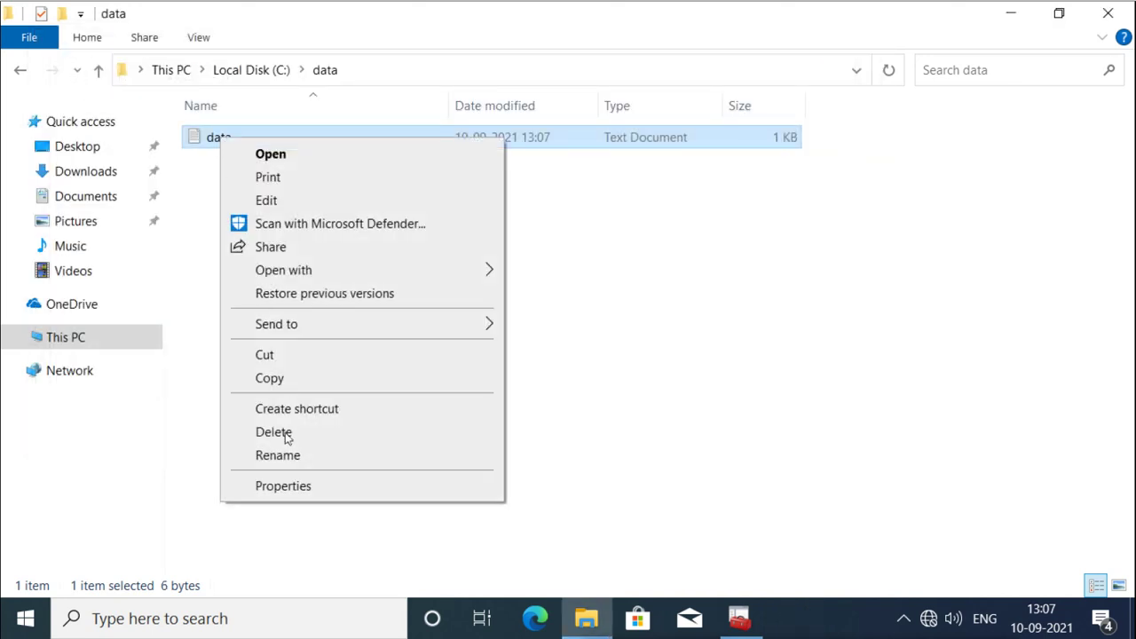
left_click(284, 487)
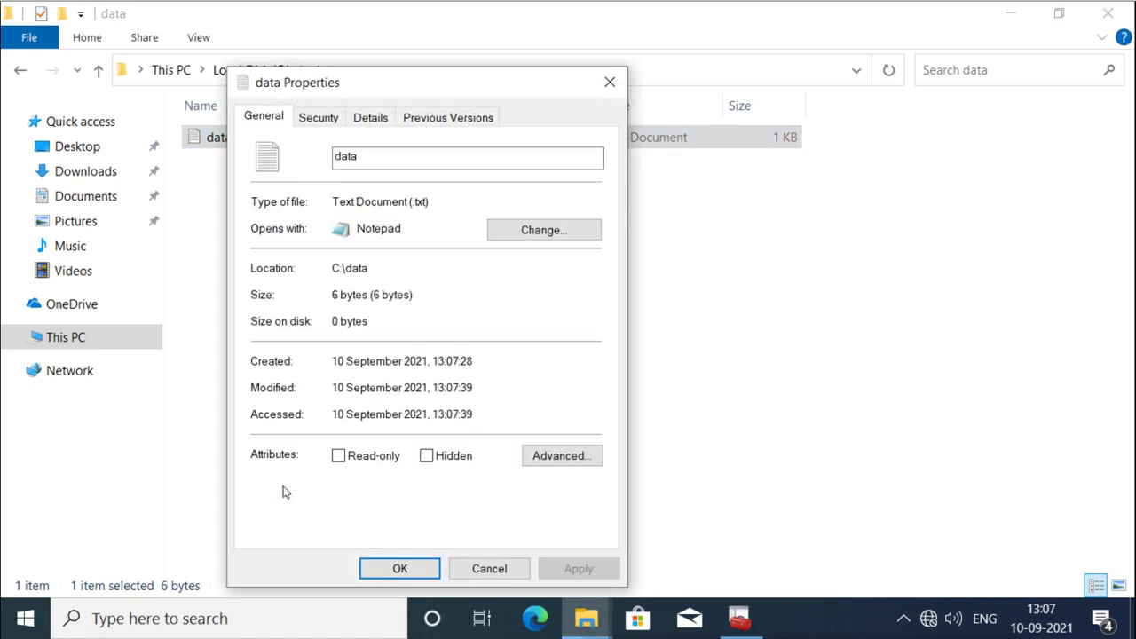
left_click(576, 473)
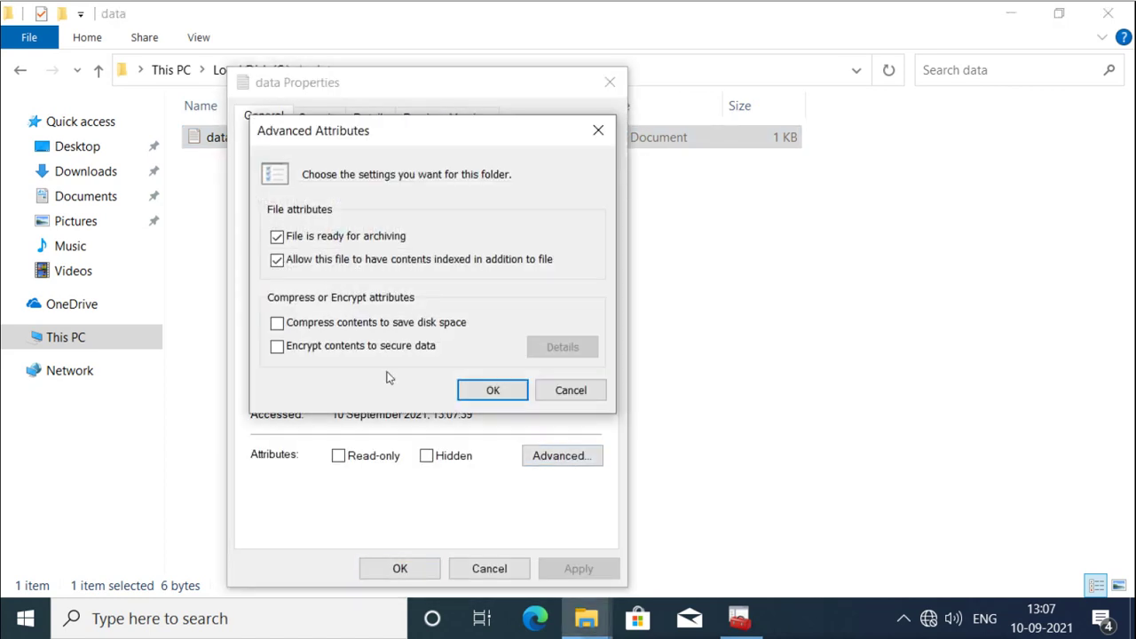
left_click(307, 349)
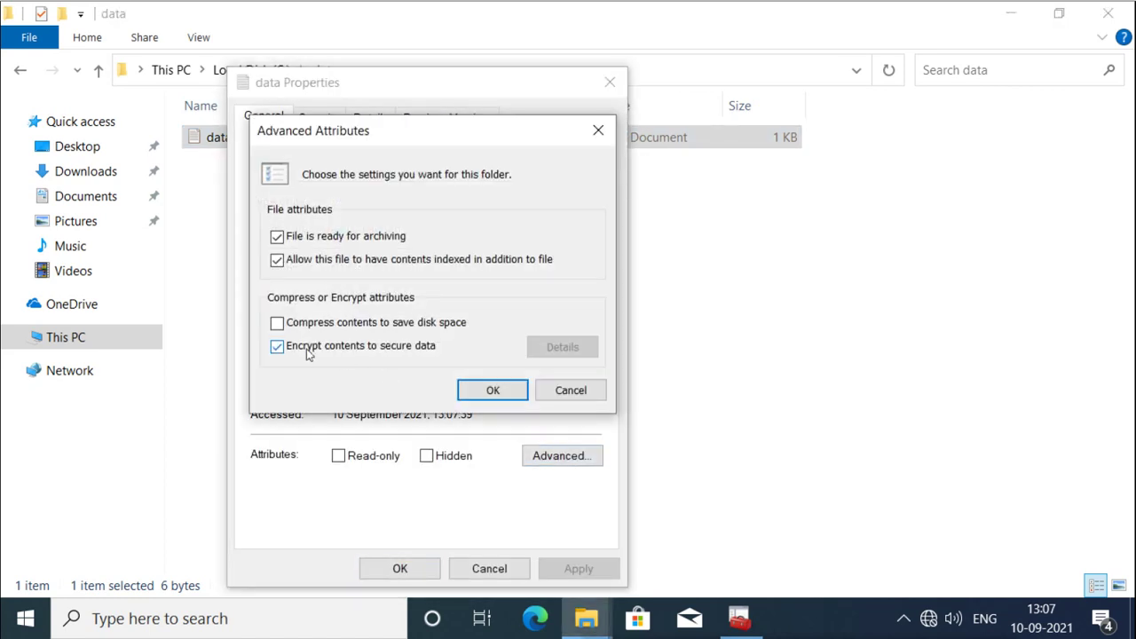
left_click(492, 391)
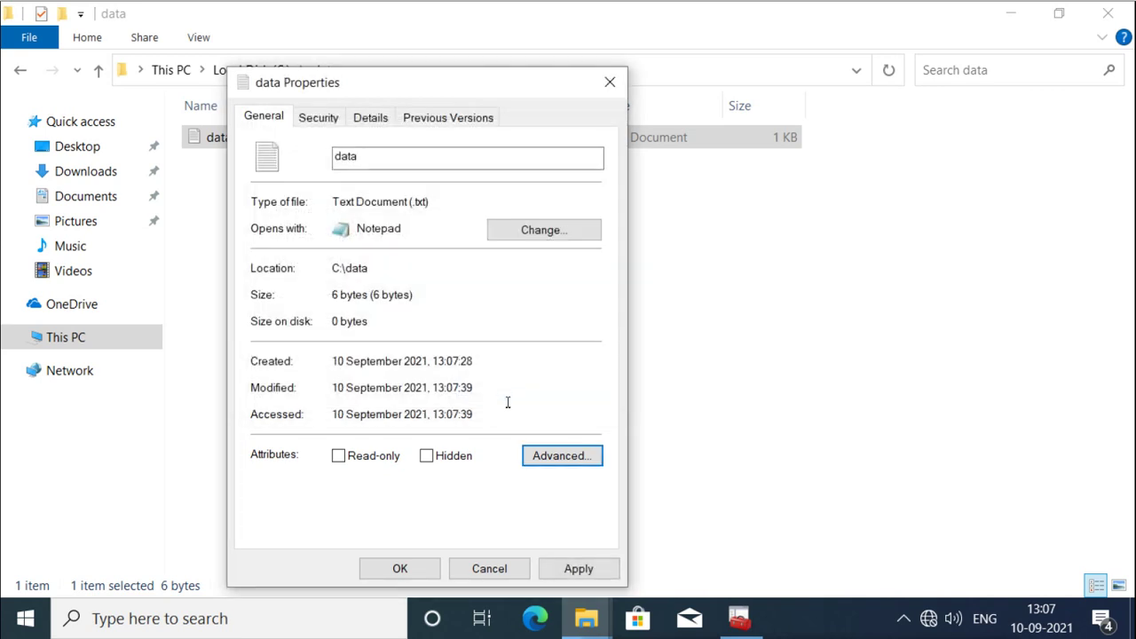
left_click(572, 566)
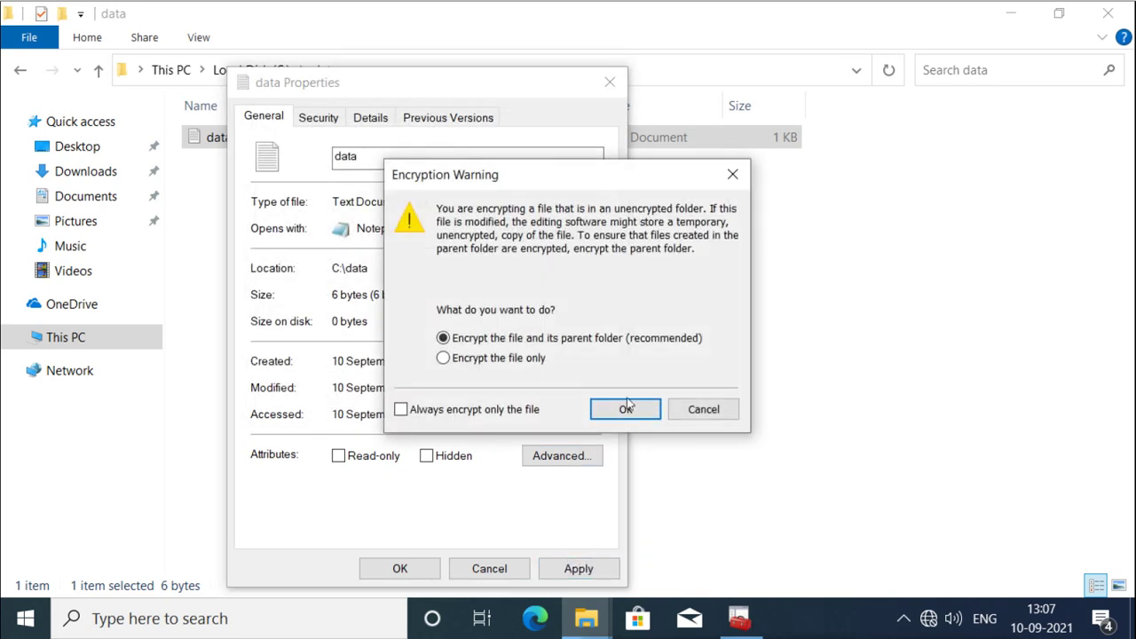
left_click(627, 407)
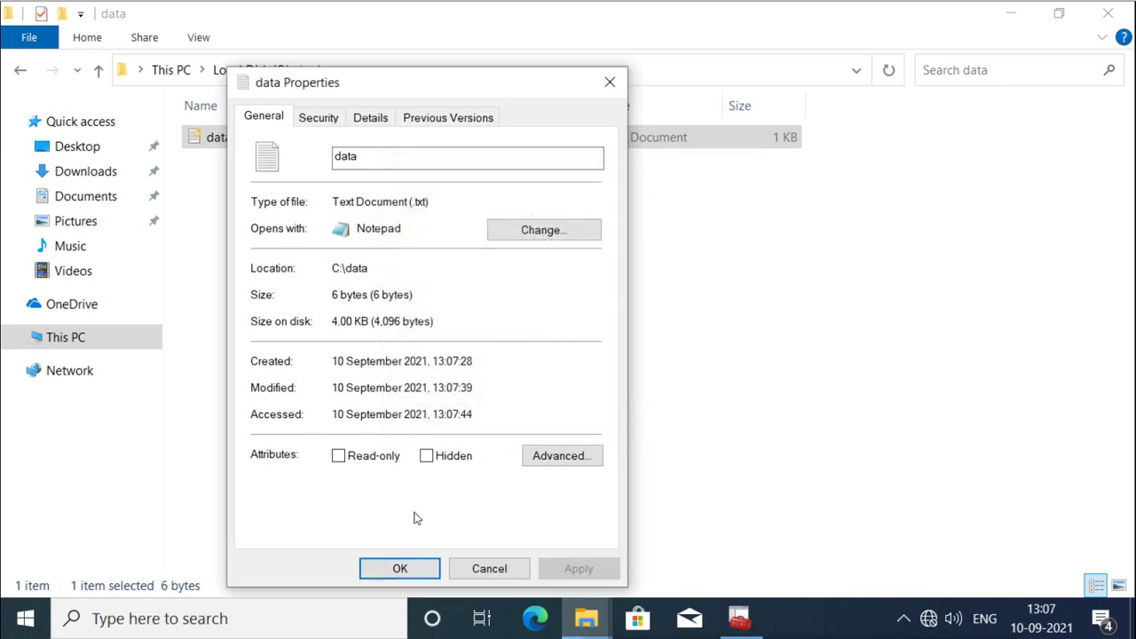
left_click(388, 569)
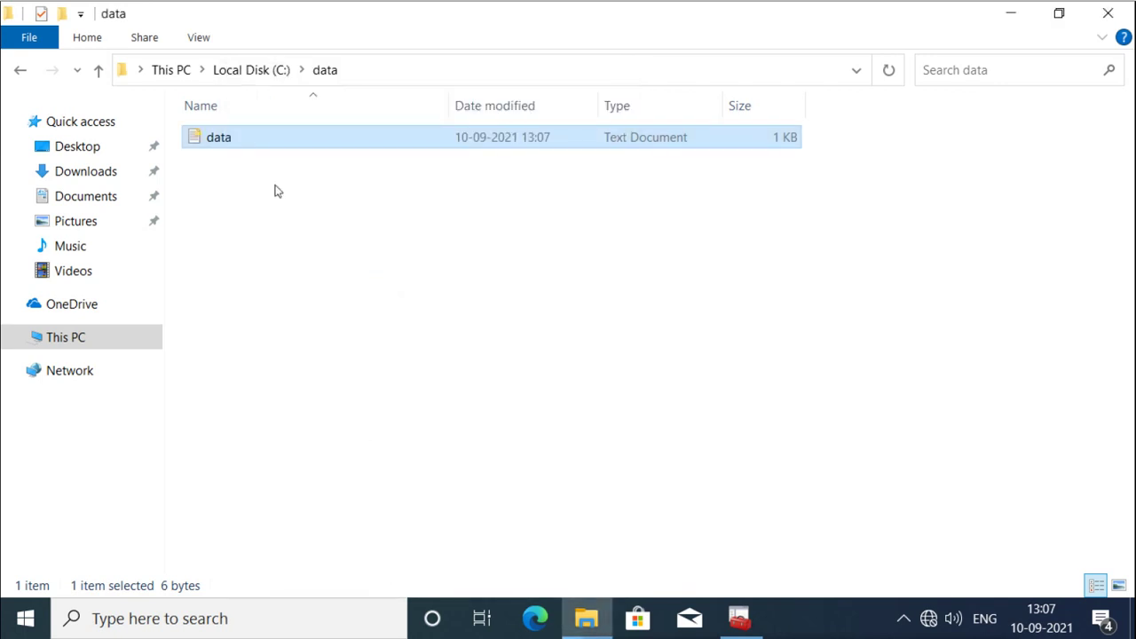
Step: Close Notepad and open the encryption details of data.txt
double_click(225, 142)
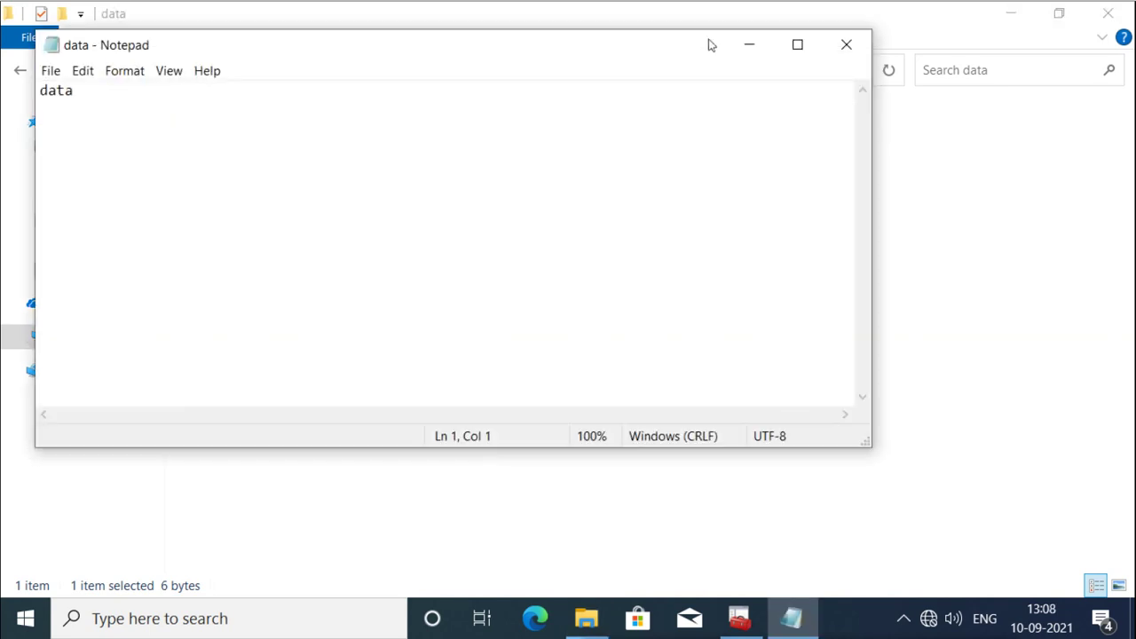
left_click(854, 48)
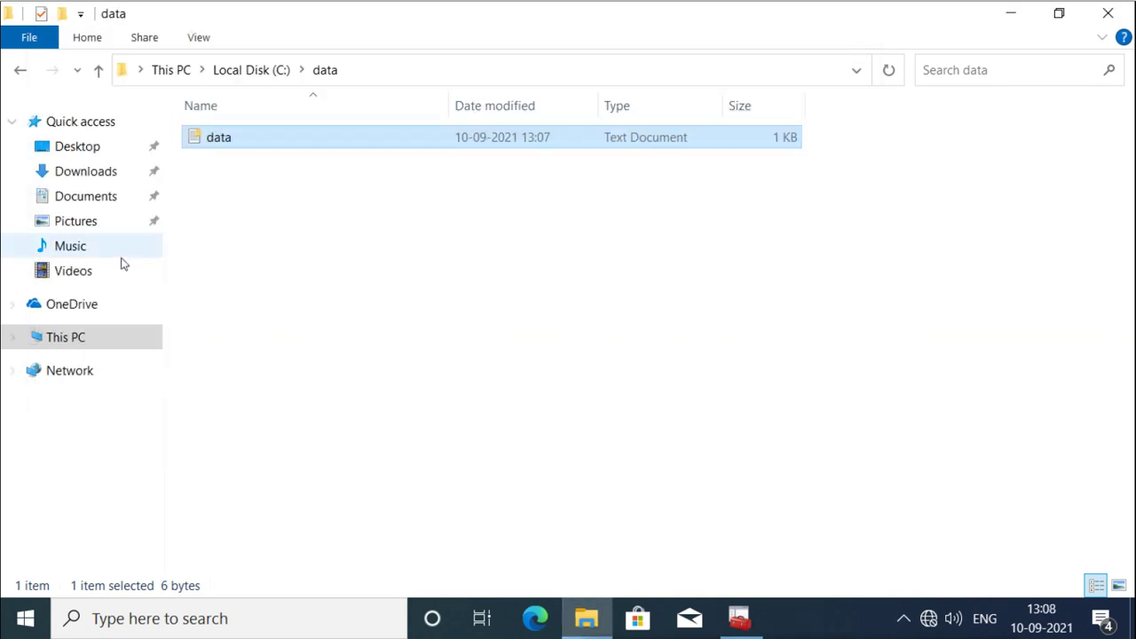
right_click(224, 140)
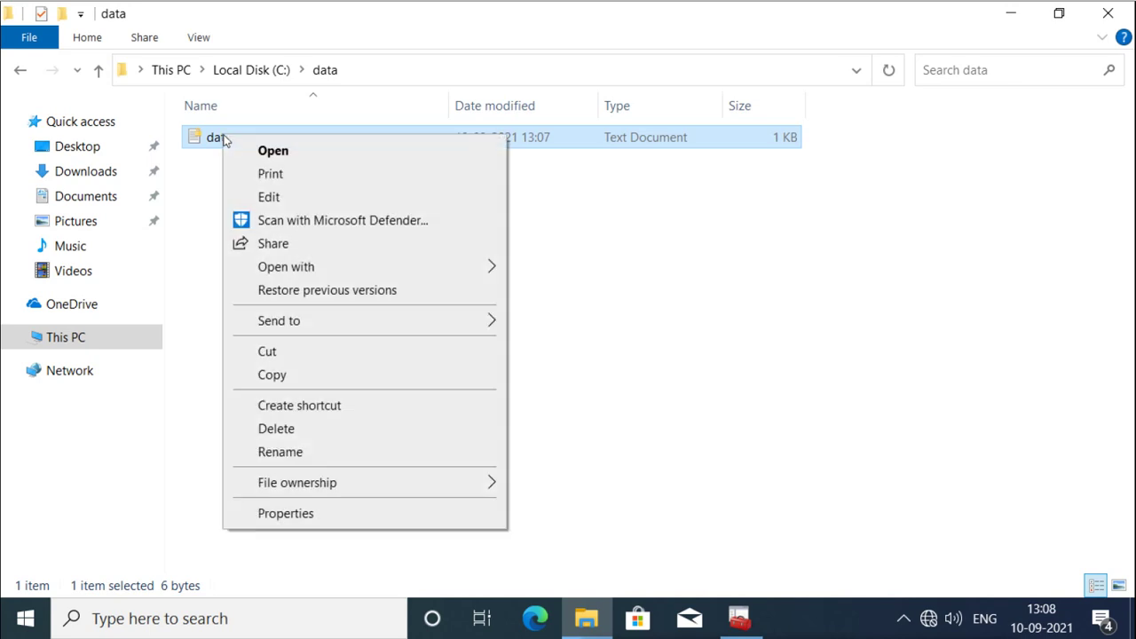
left_click(326, 515)
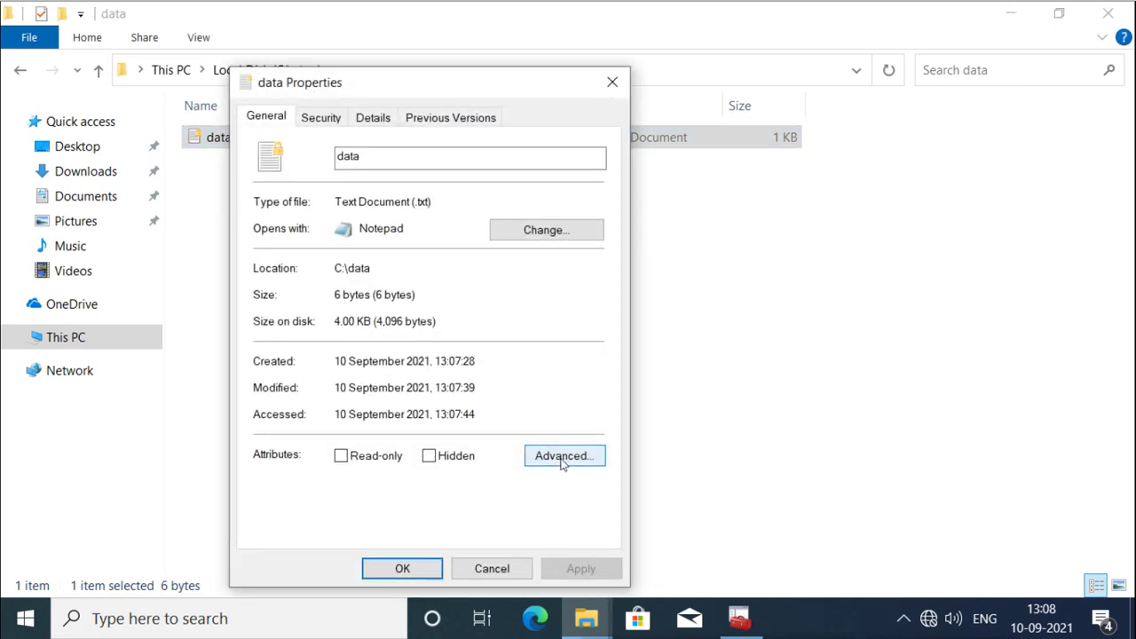
left_click(561, 455)
left_click(567, 348)
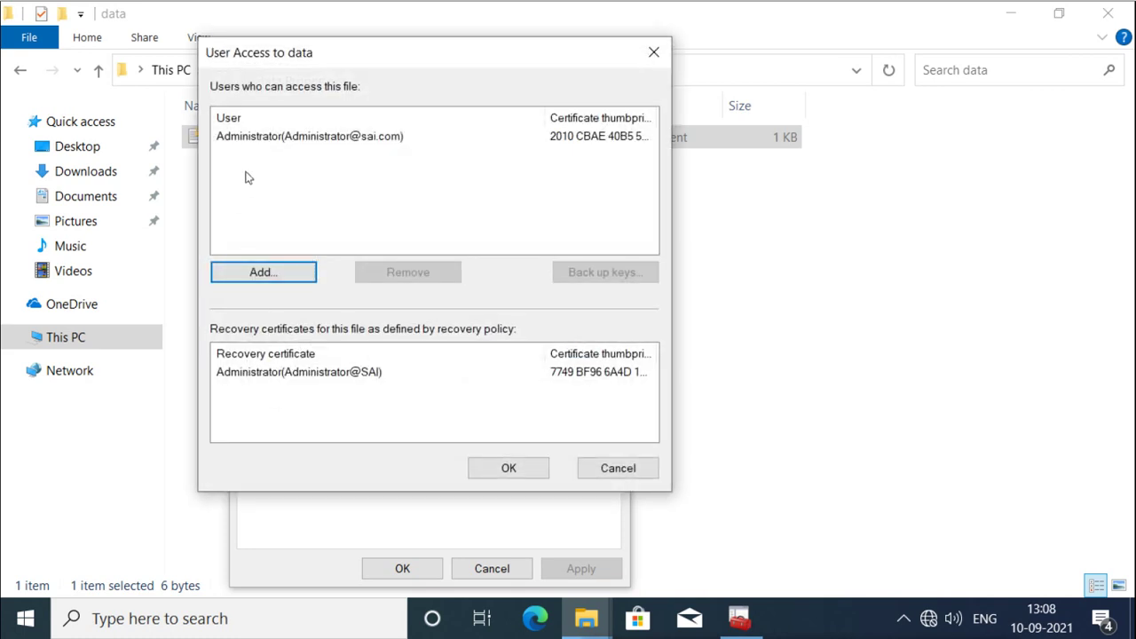
Step: Inspect the Administrator user and recovery certificate, then cancel out without changes
left_click(276, 133)
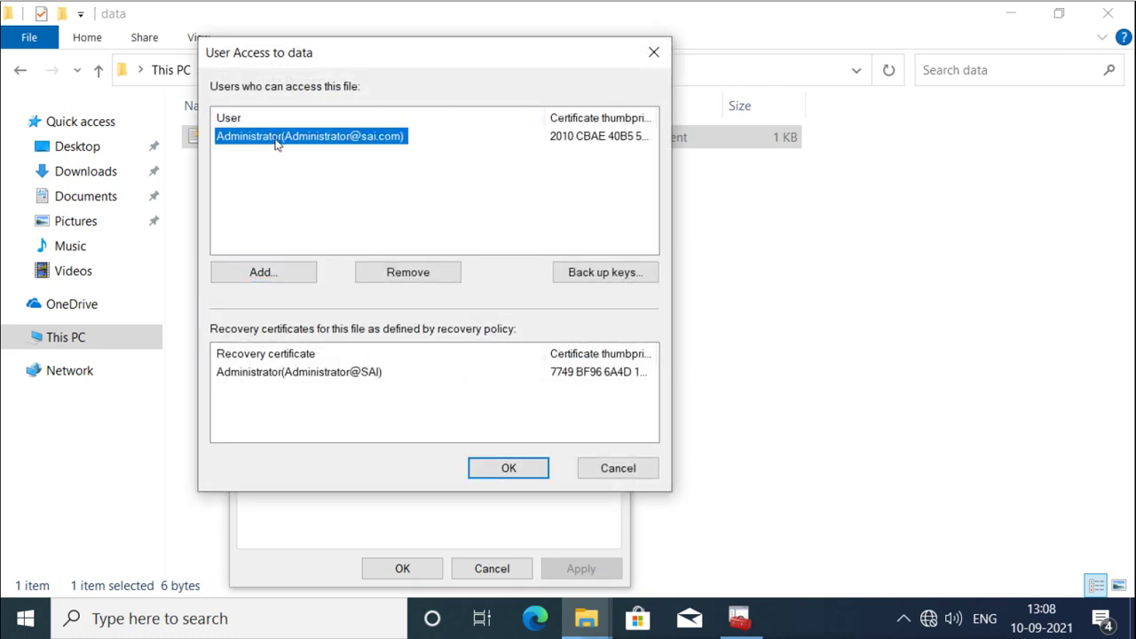
left_click(317, 378)
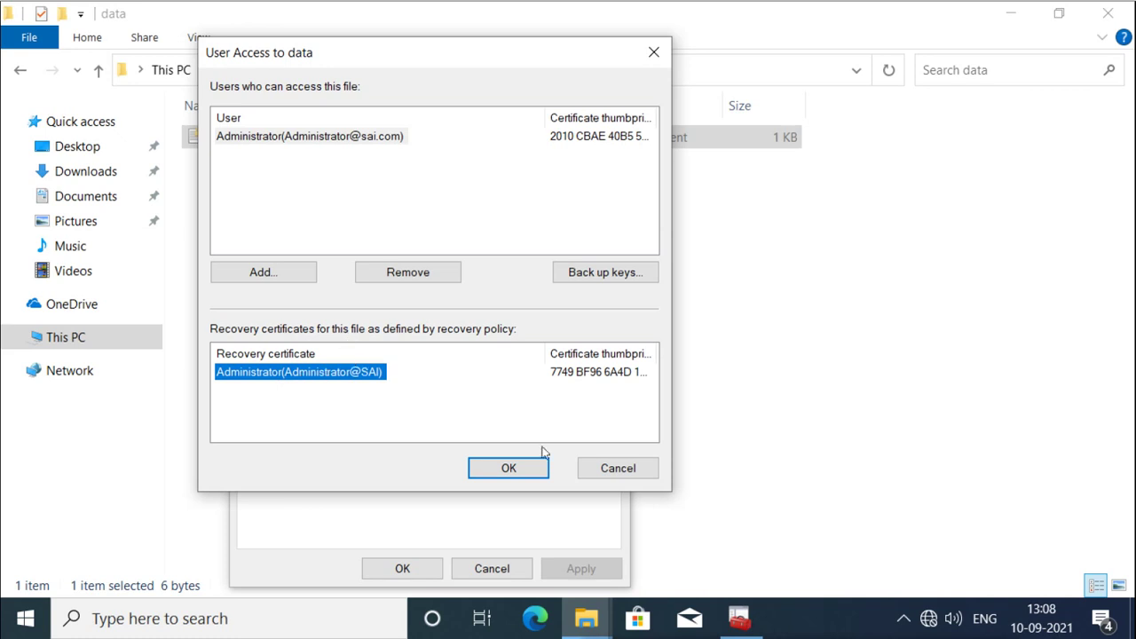
left_click(612, 468)
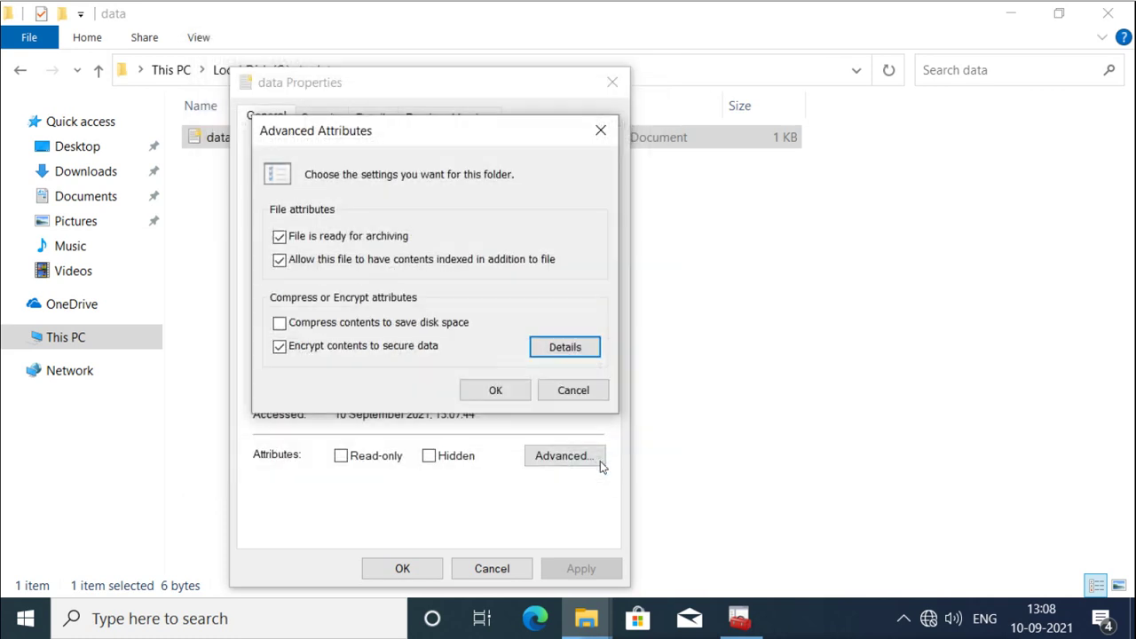
left_click(579, 390)
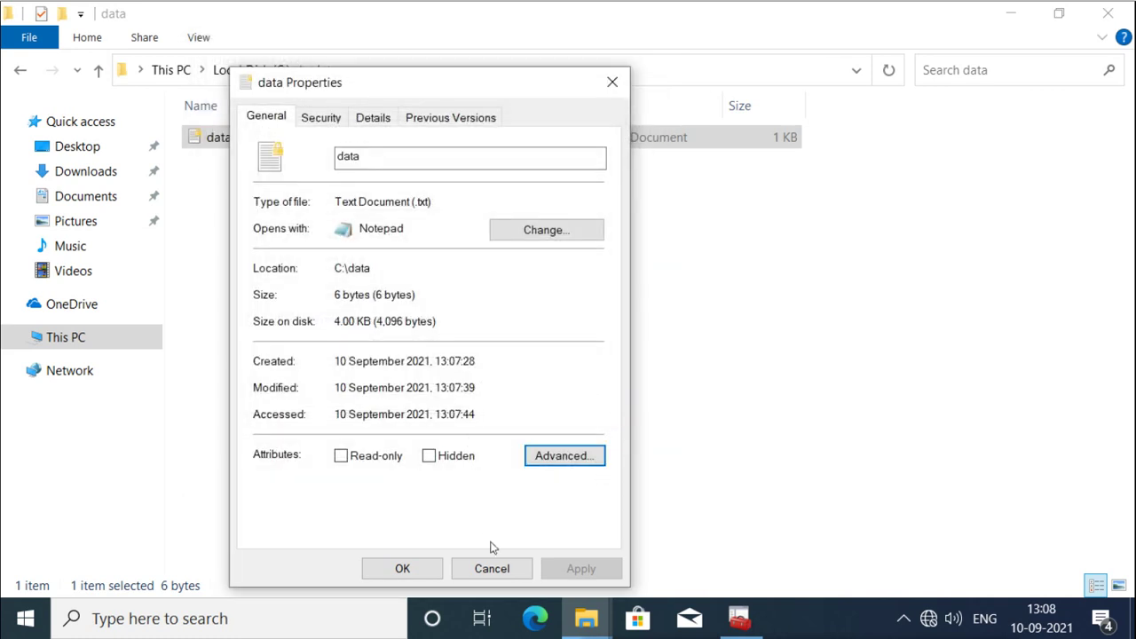
left_click(493, 573)
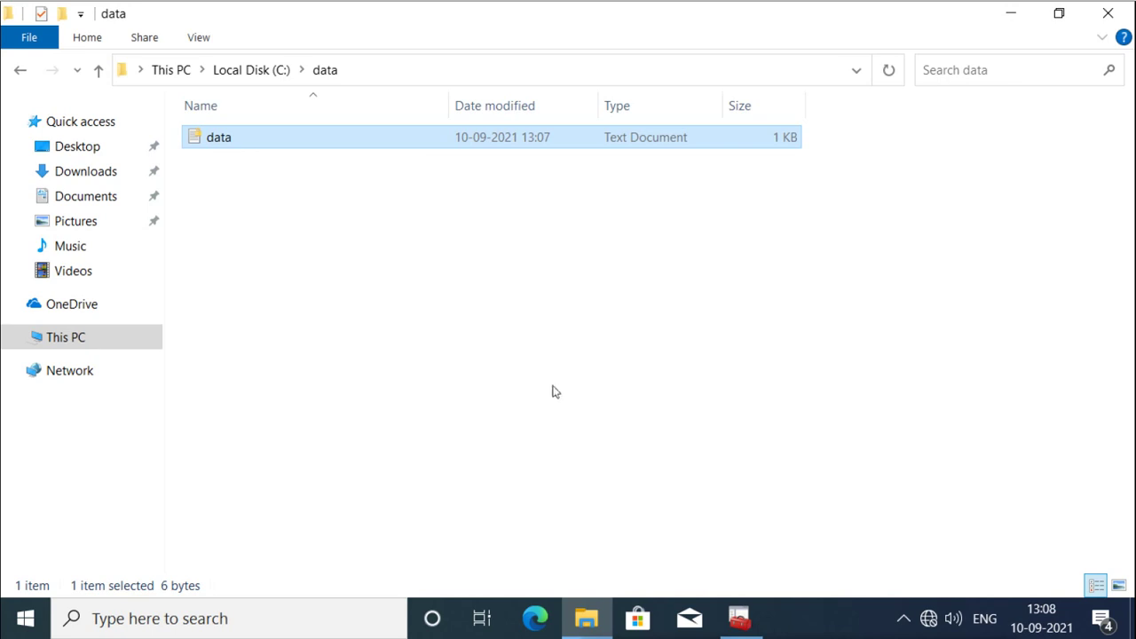
left_click(739, 619)
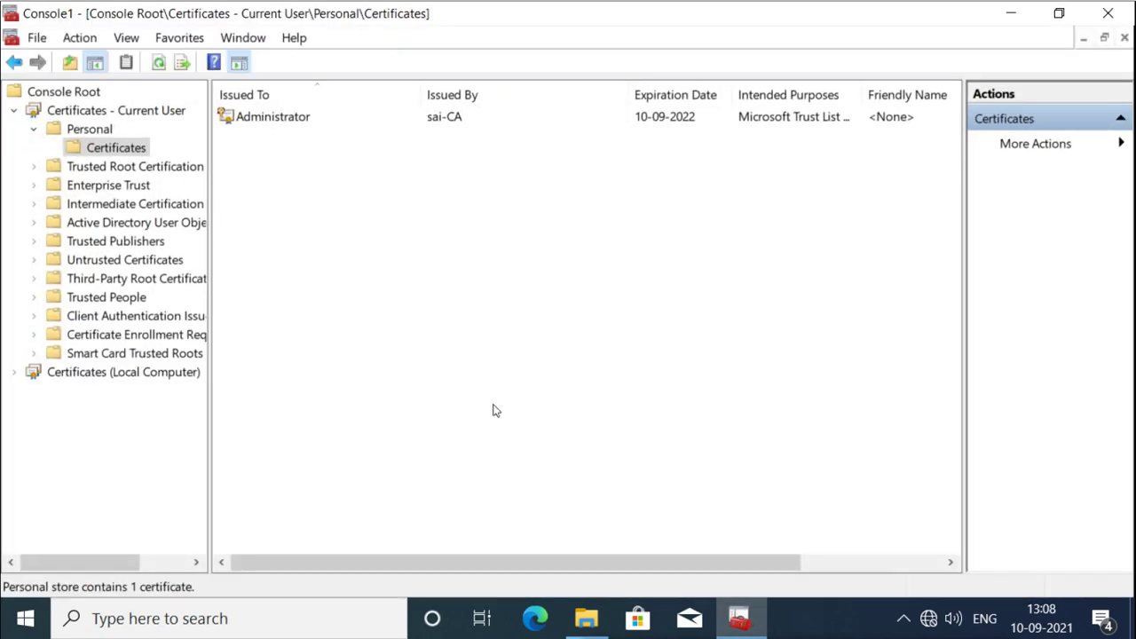
mouse_move(592, 628)
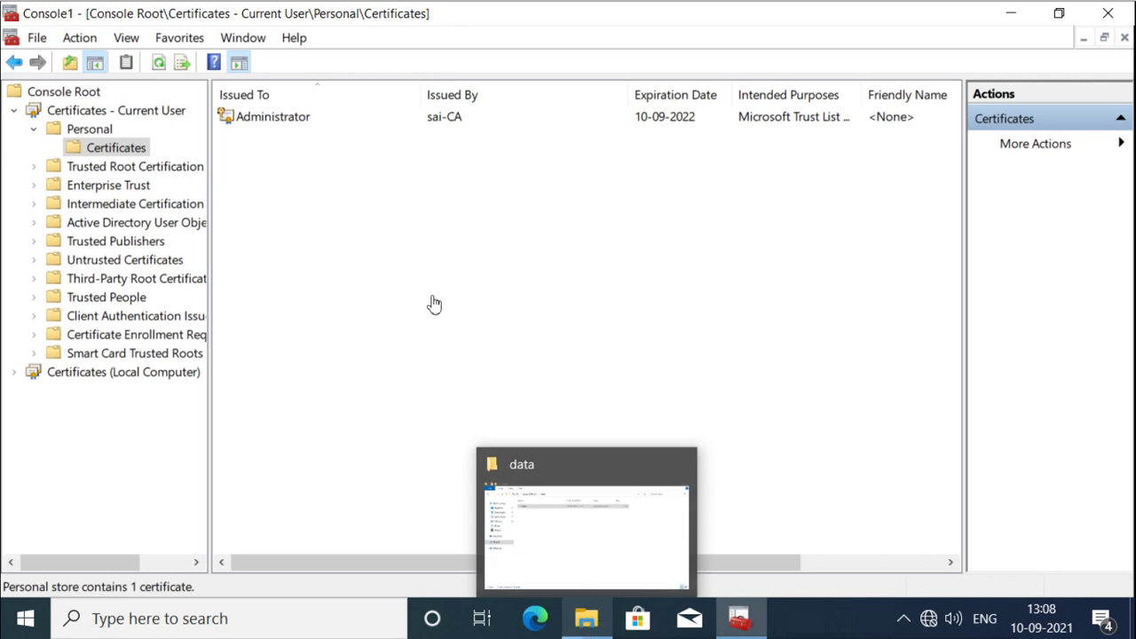
left_click(548, 536)
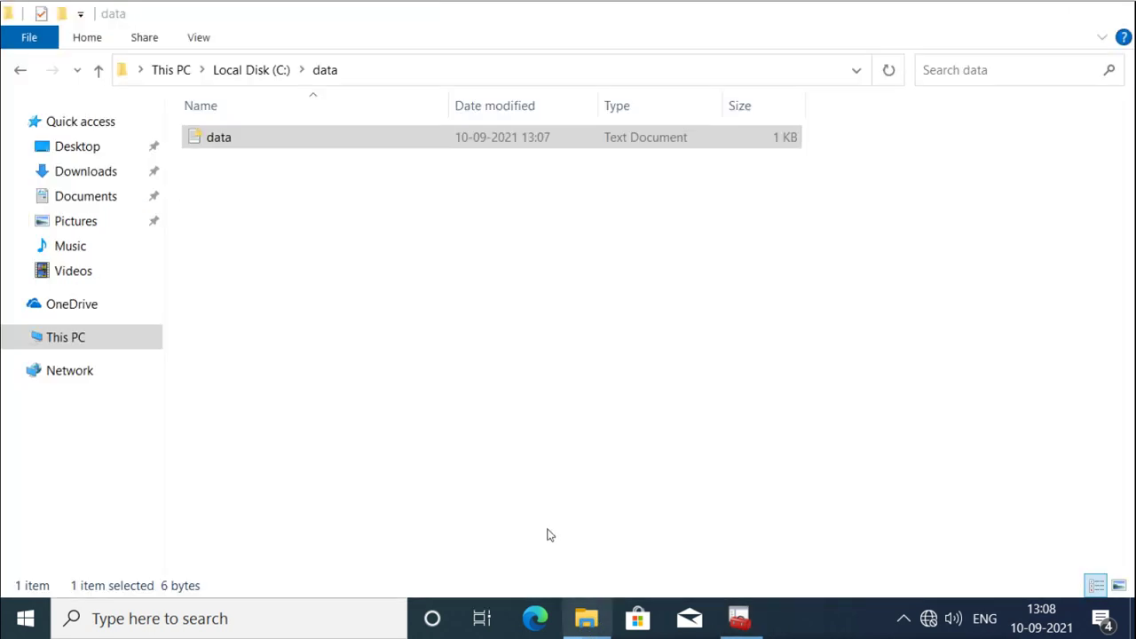
Step: Start backing up the Administrator's encryption key for data.txt, reaching the PFX format page
right_click(222, 145)
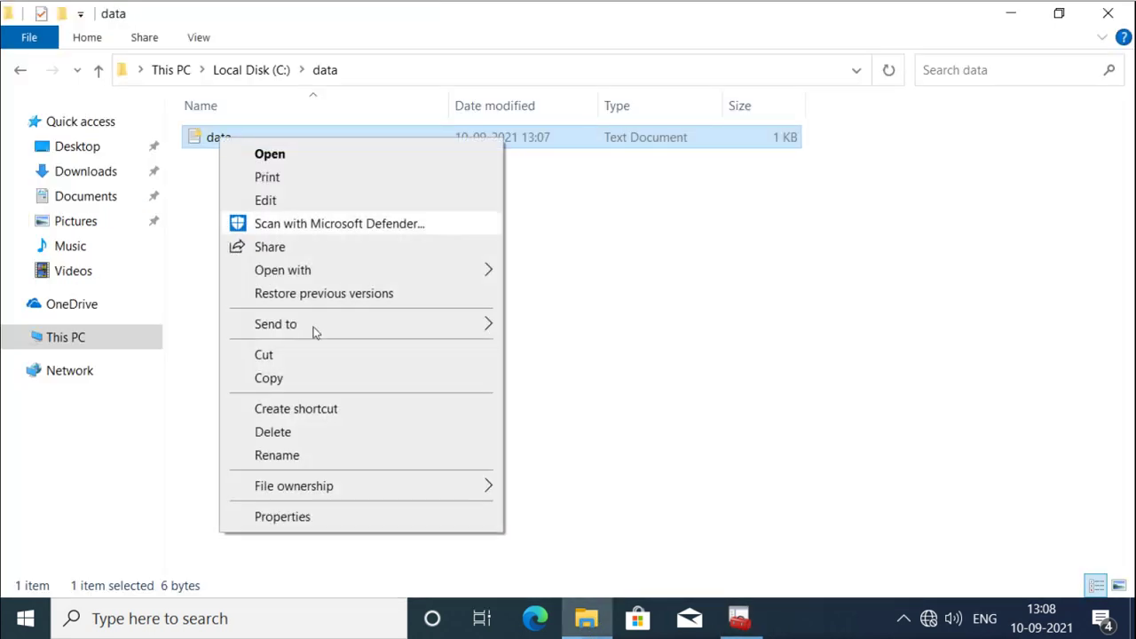
left_click(336, 524)
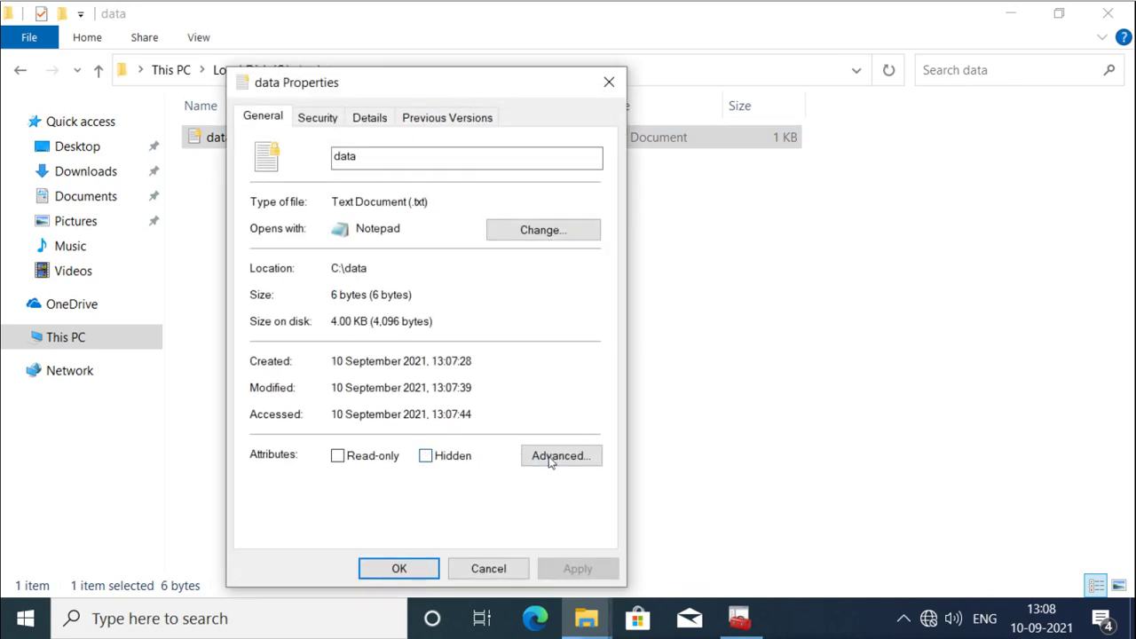
left_click(554, 457)
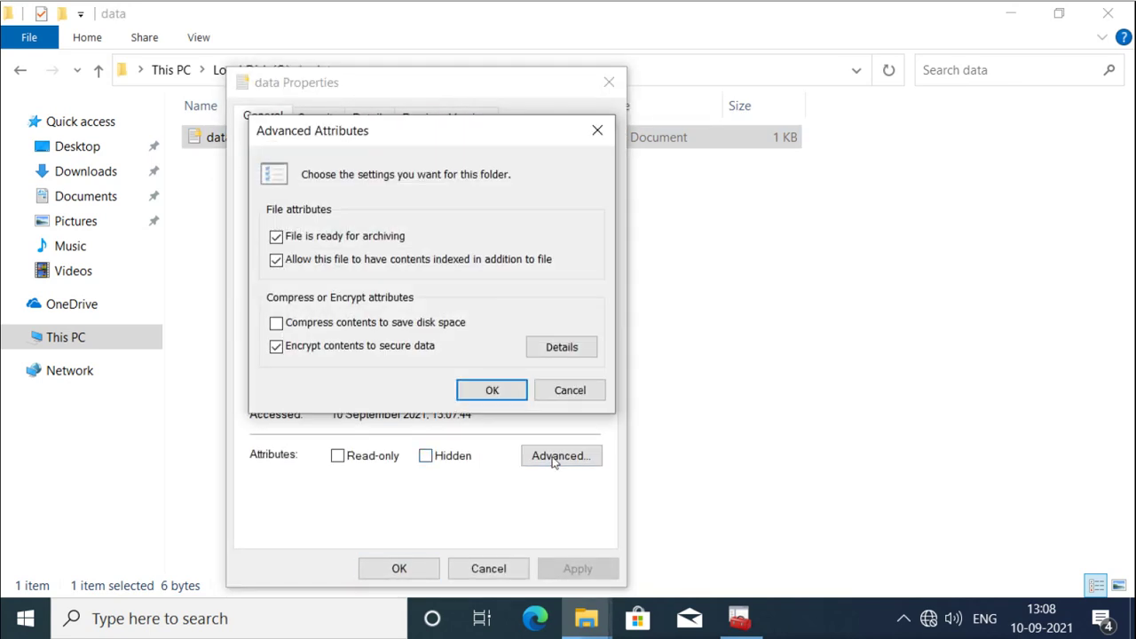
left_click(560, 355)
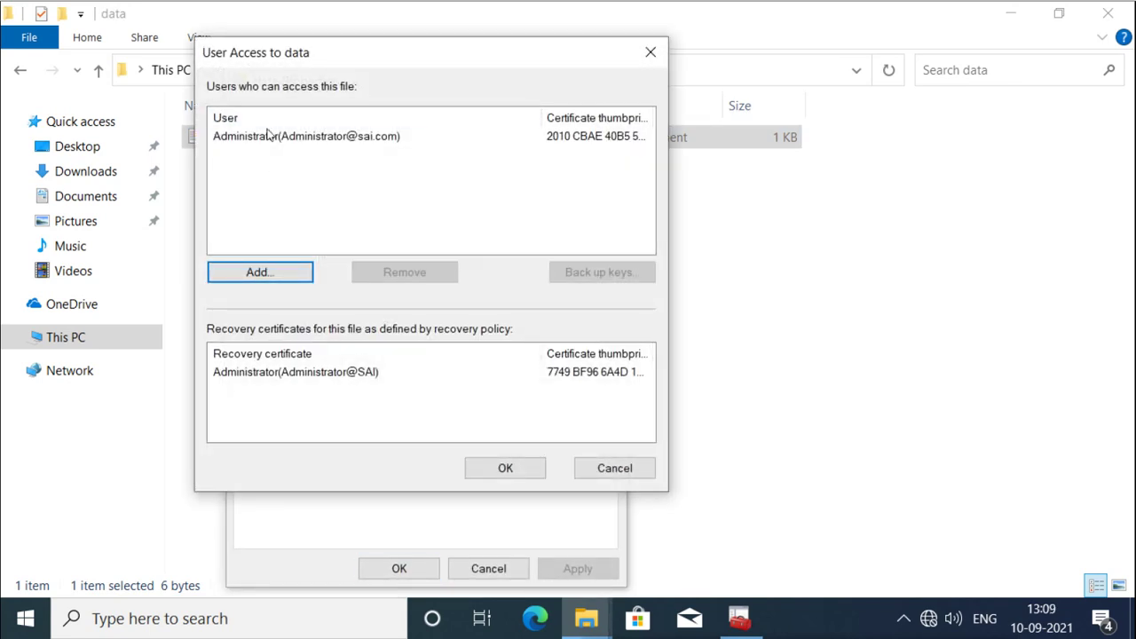
left_click(269, 136)
left_click(617, 277)
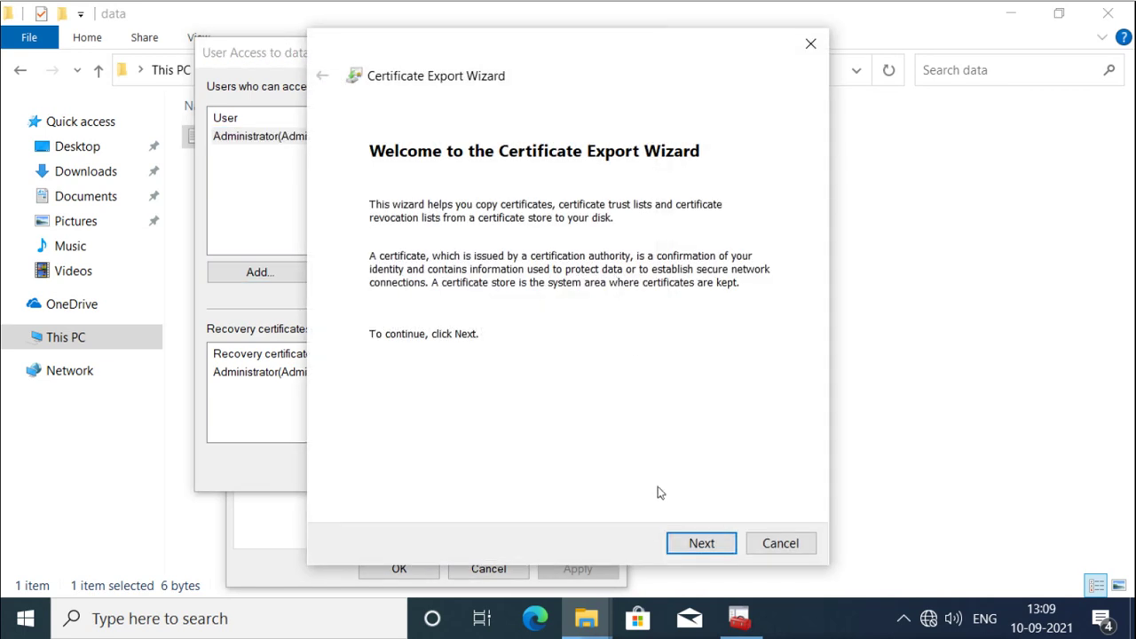
left_click(690, 548)
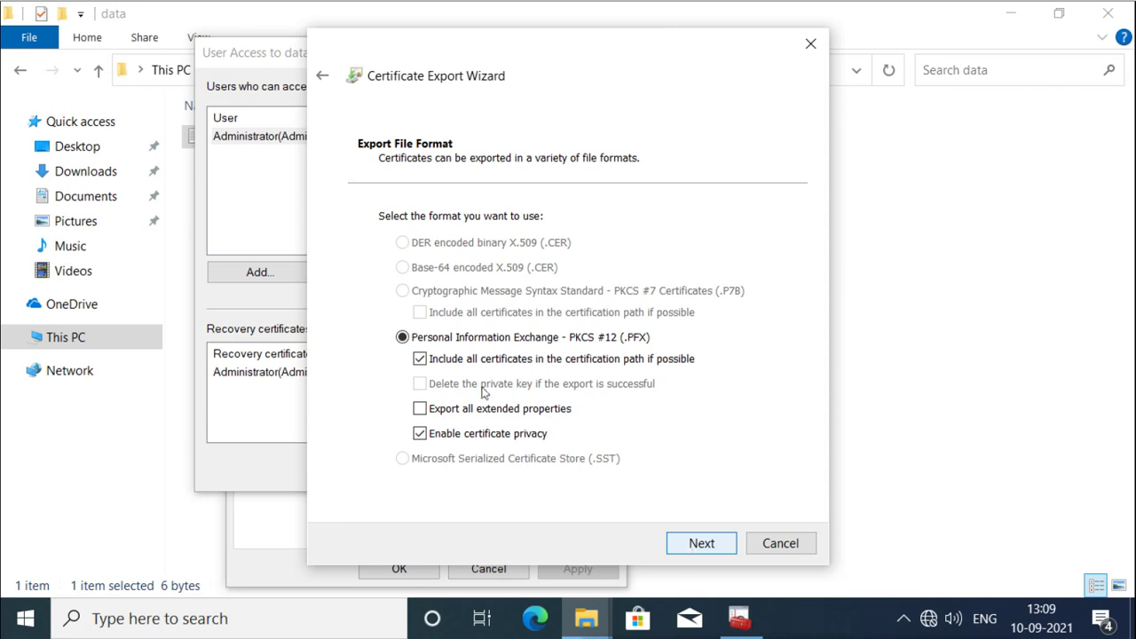
Step: Cancel the key export and all file dialogs, then return to the Certificates console
left_click(781, 544)
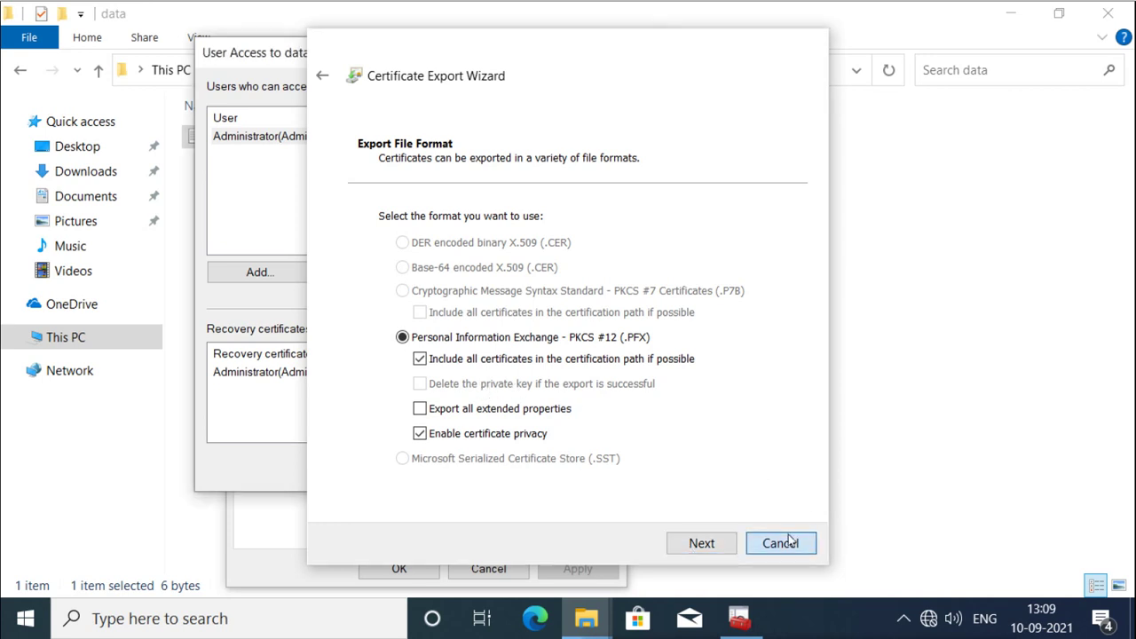
left_click(611, 471)
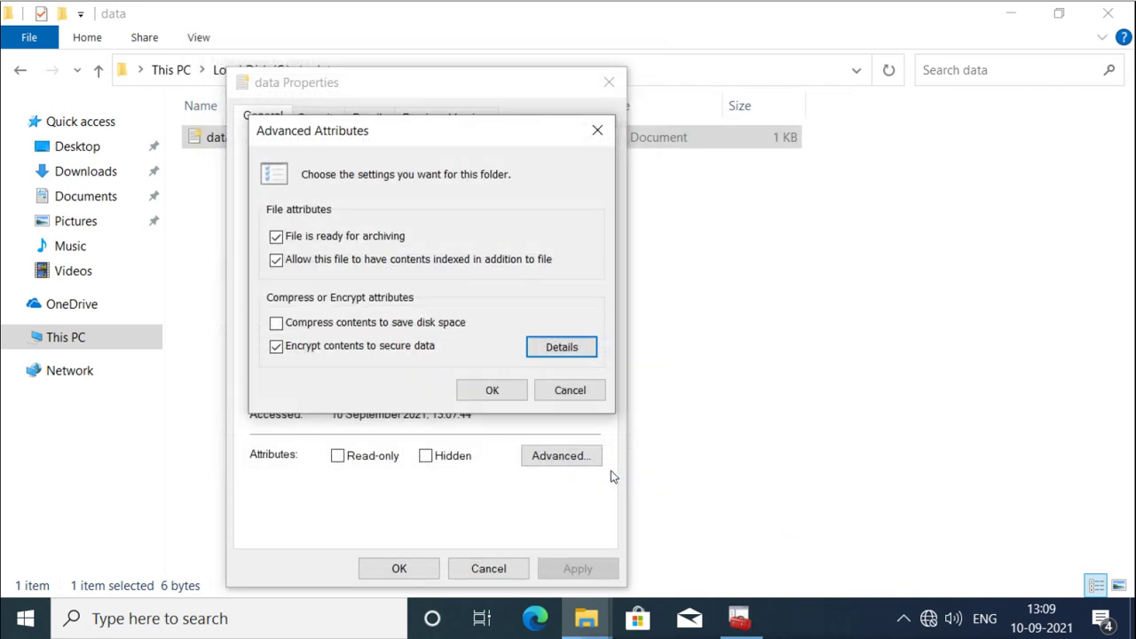
left_click(560, 394)
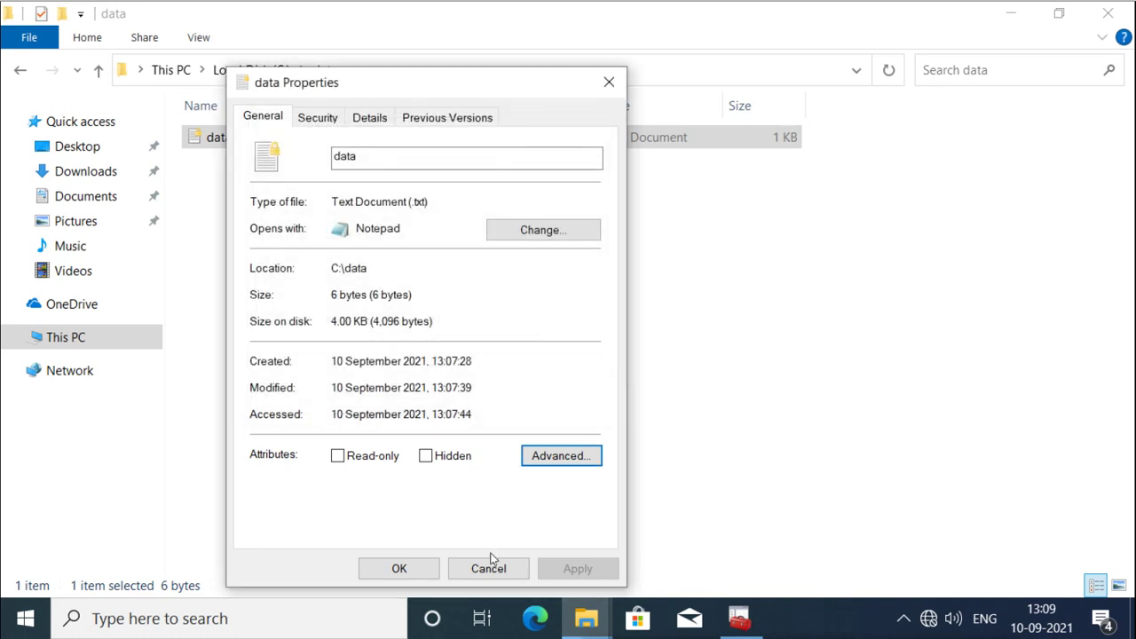
left_click(488, 568)
left_click(744, 618)
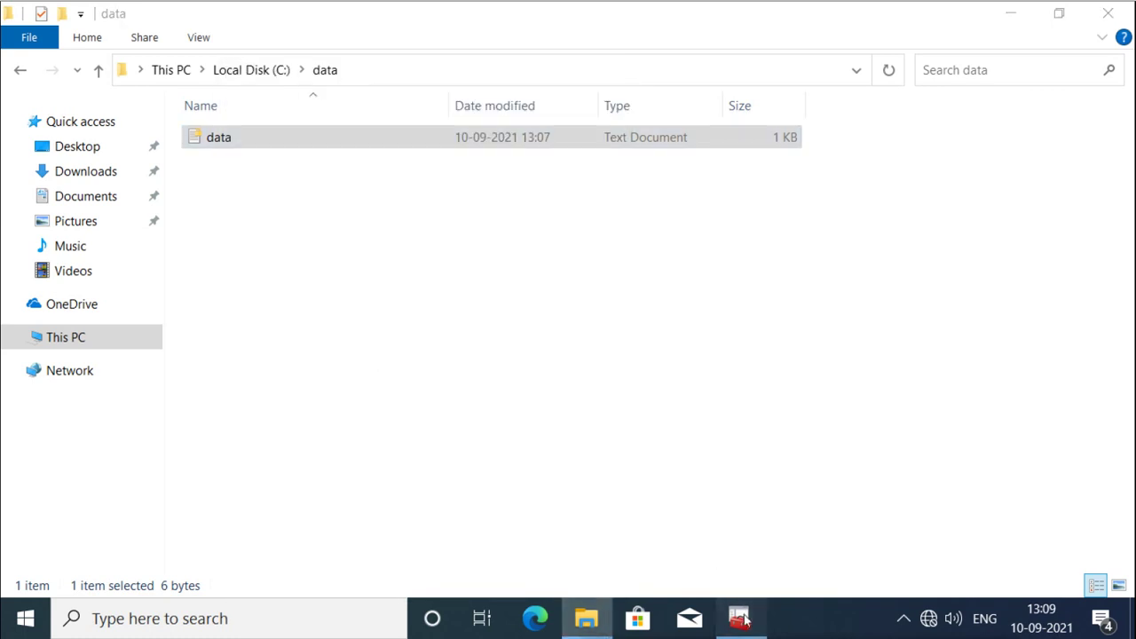
Step: Open the sai-CA-issued Administrator certificate and launch Copy to File from its Details tab
left_click(282, 119)
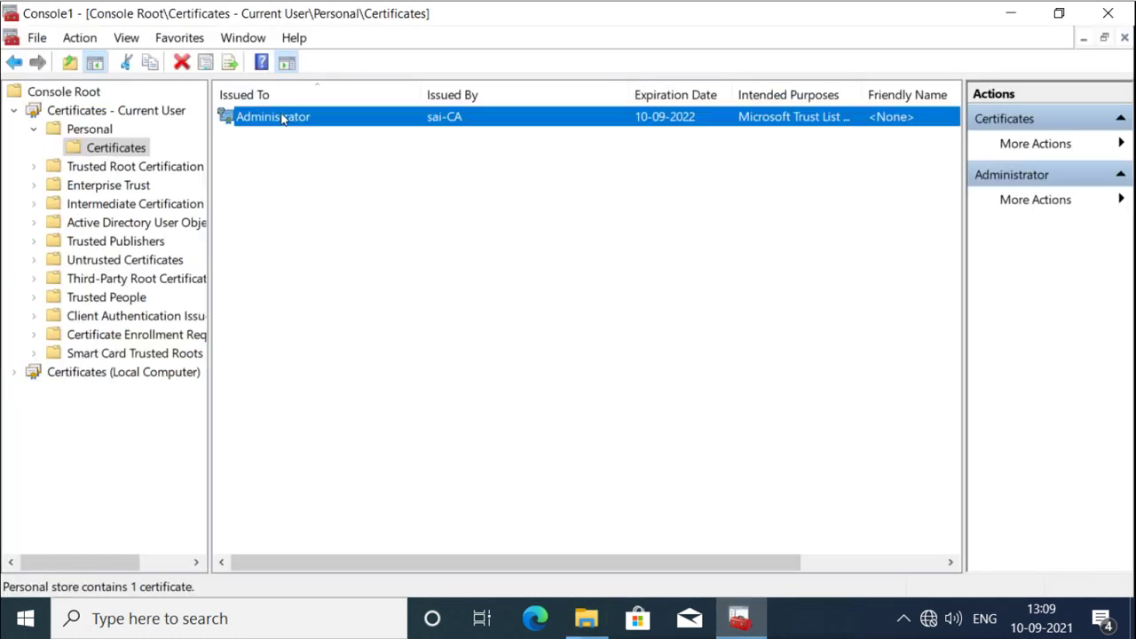
right_click(283, 119)
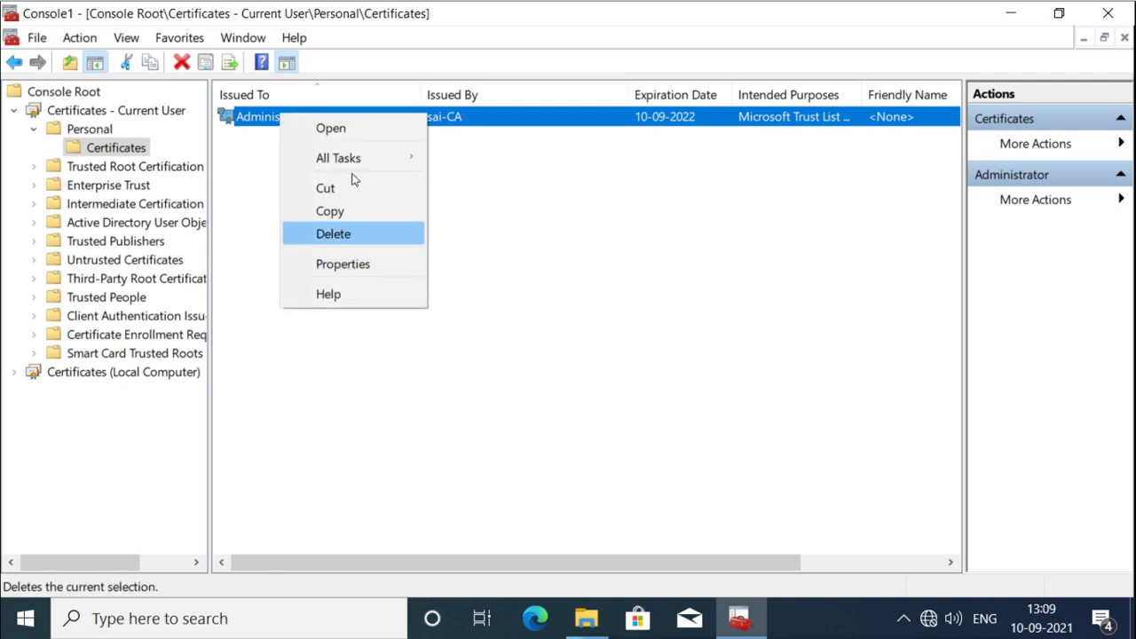
left_click(351, 128)
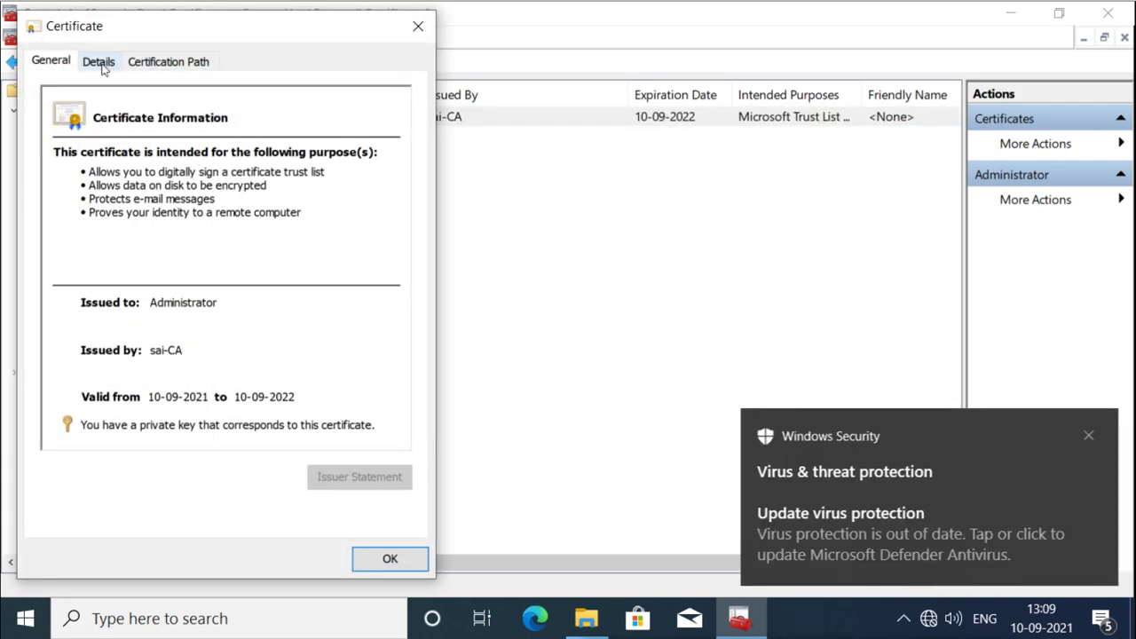
left_click(101, 65)
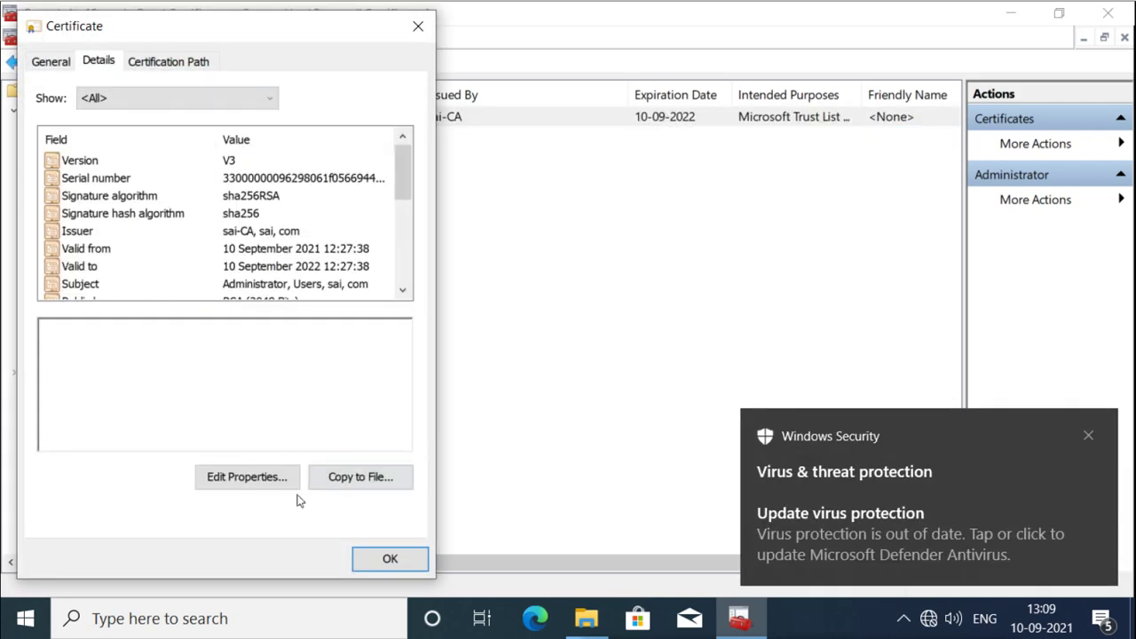
left_click(387, 484)
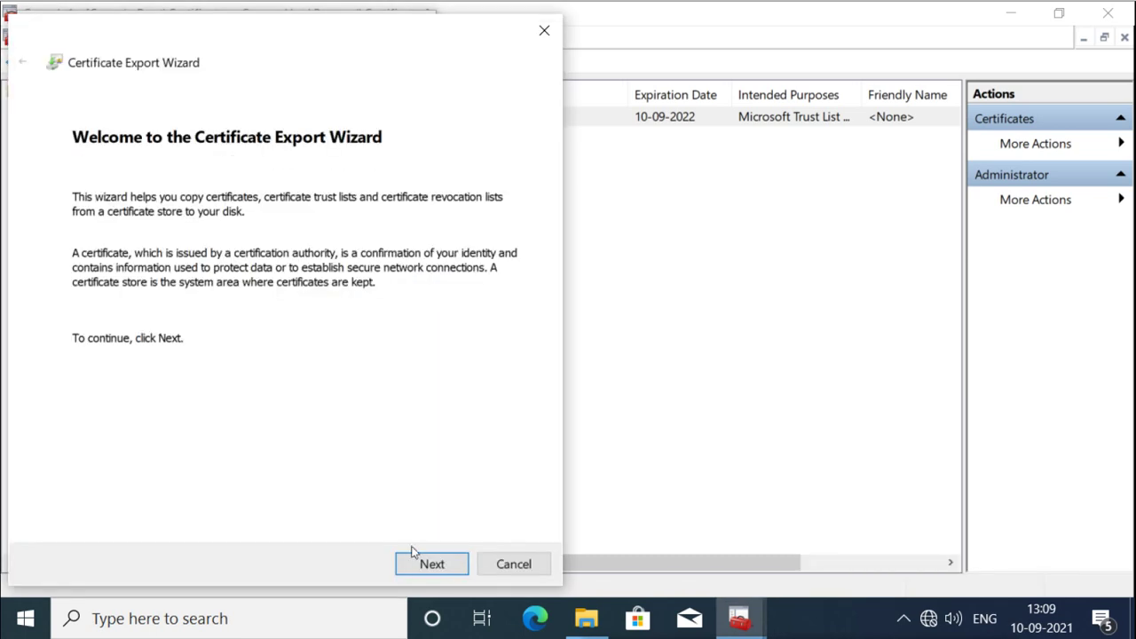
Step: Choose to export the private key in PKCS #12 (.PFX) format
left_click(417, 567)
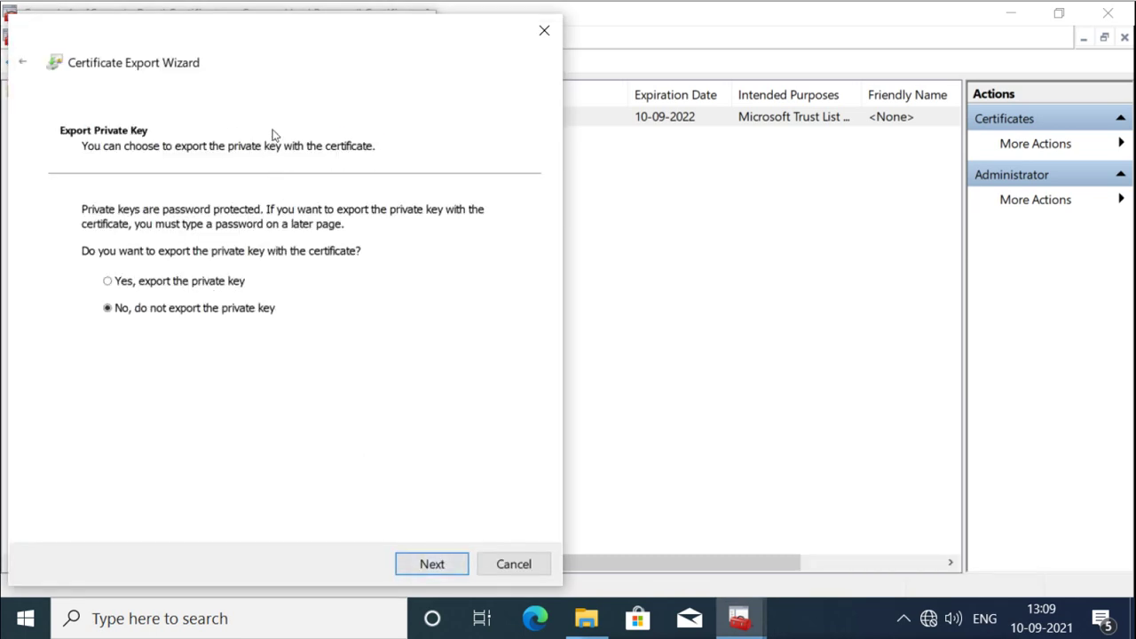
left_click_drag(255, 26, 429, 18)
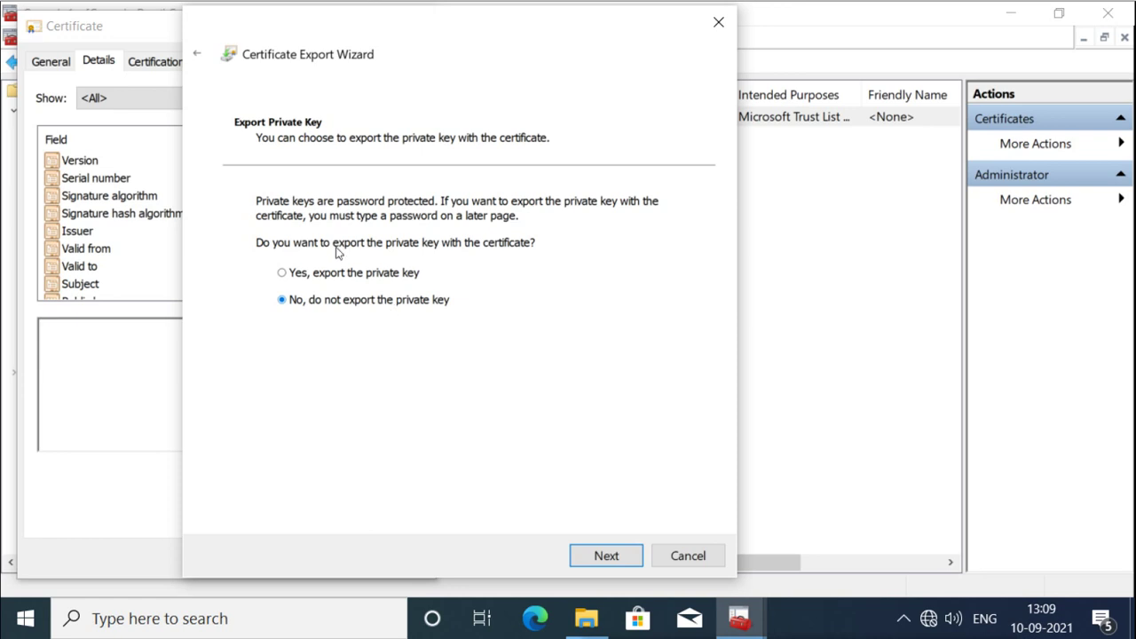
left_click(283, 274)
left_click(601, 556)
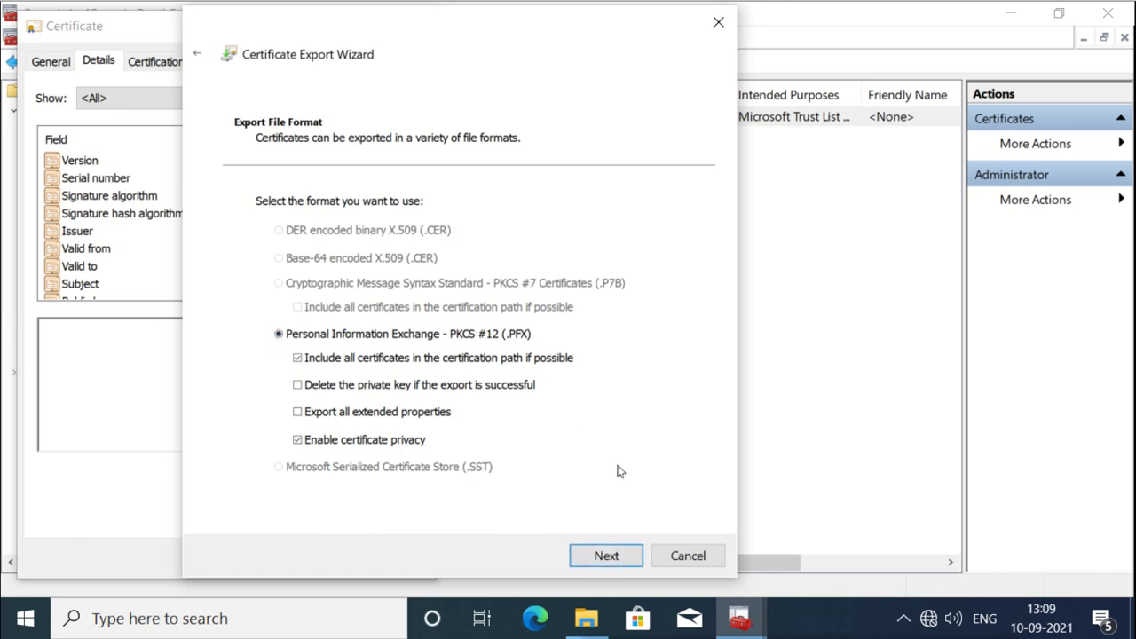
left_click(607, 552)
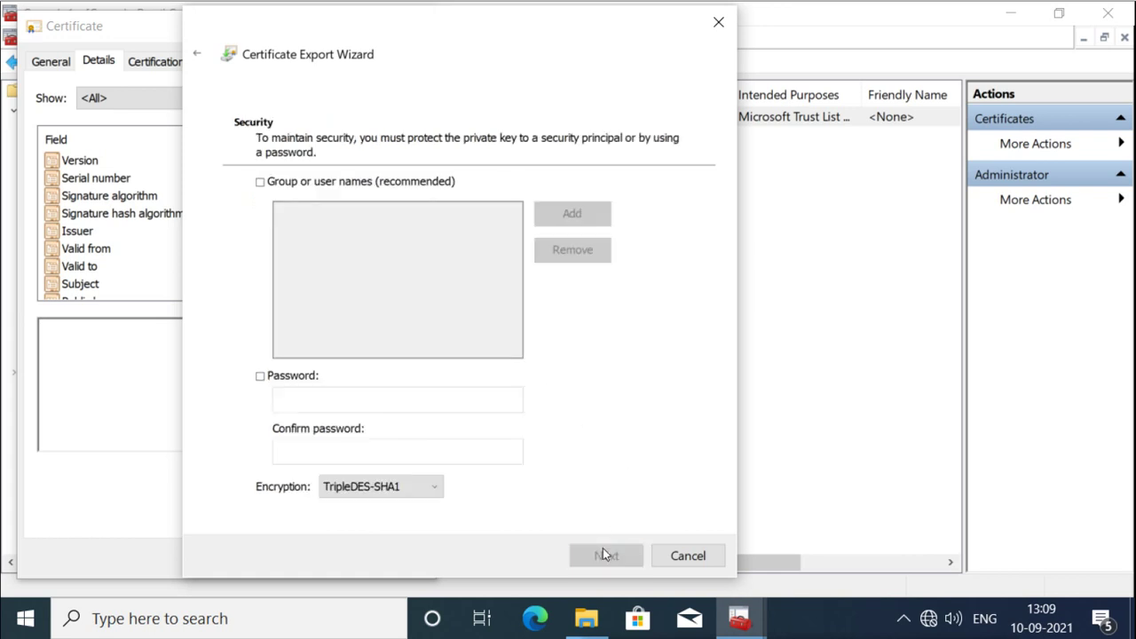
Step: Protect the PFX export with a password and confirm it
left_click(260, 377)
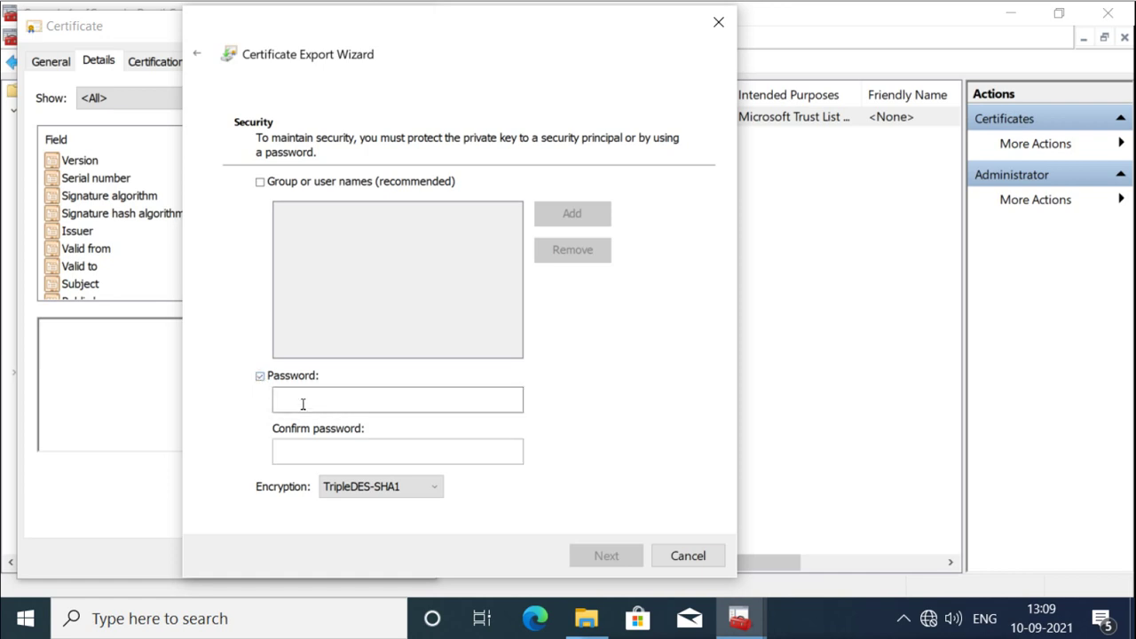
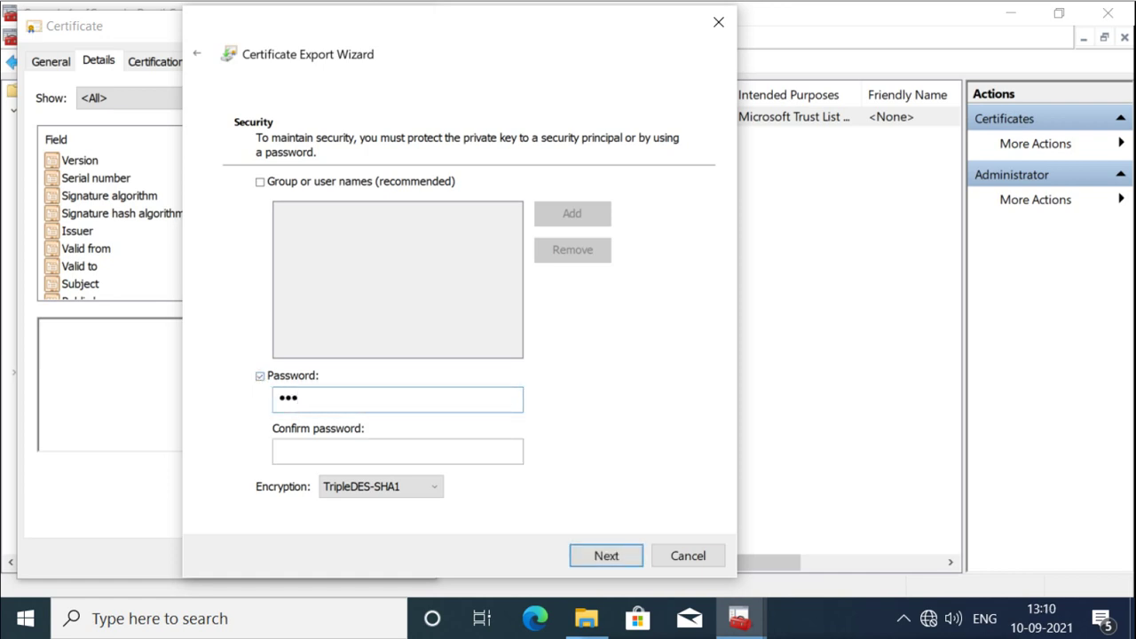
key("Tab")
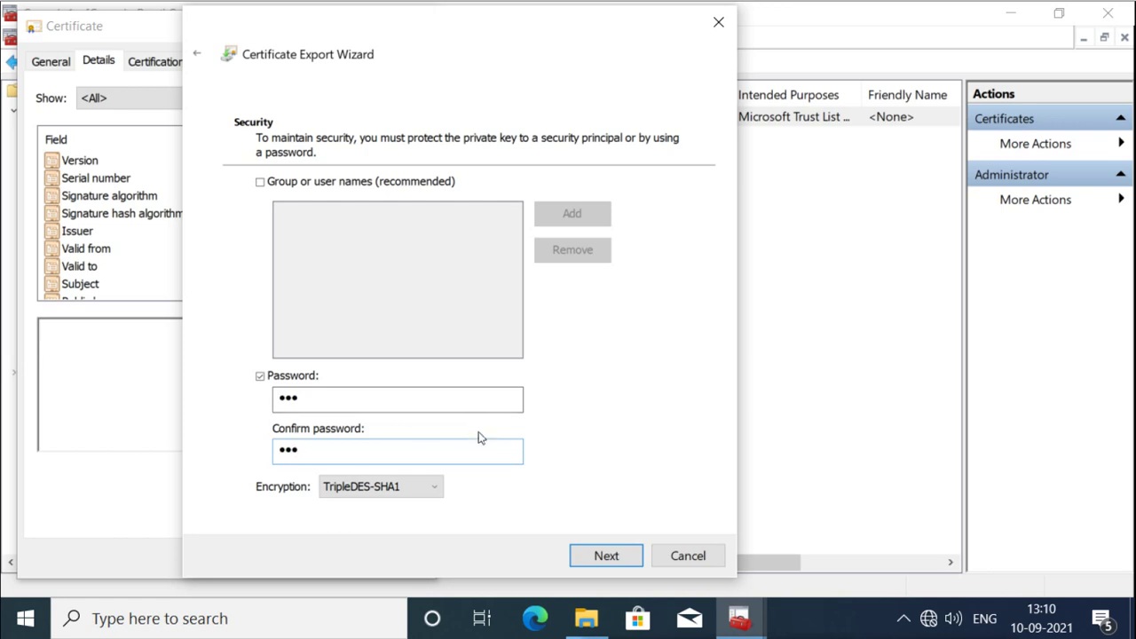
Step: Set the export file name to key in the Documents folder
left_click(592, 557)
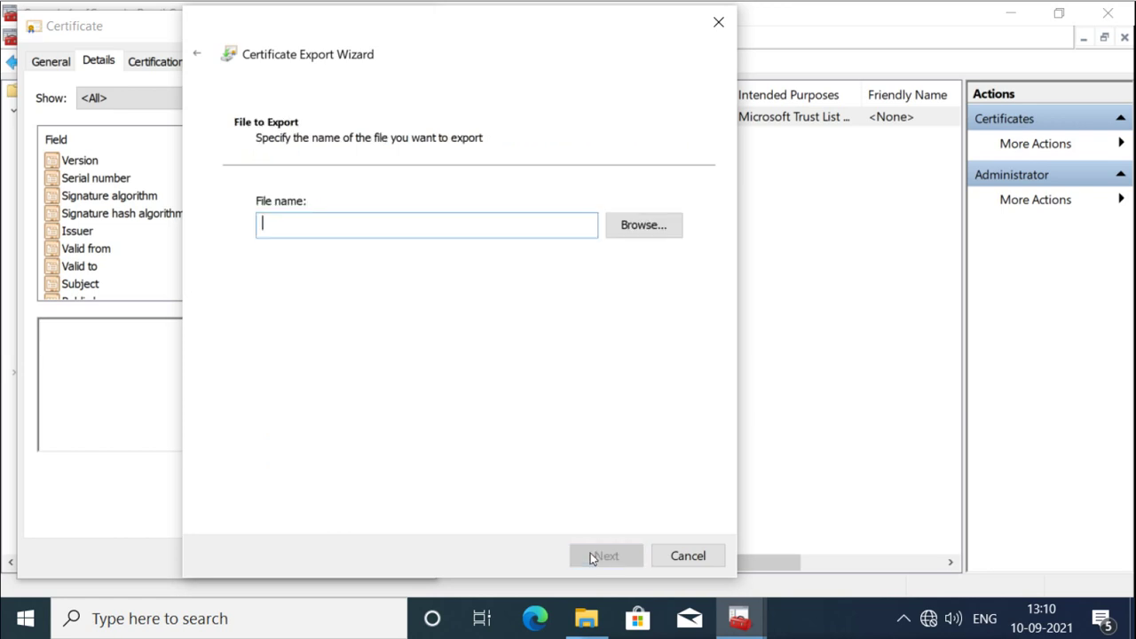
left_click(631, 219)
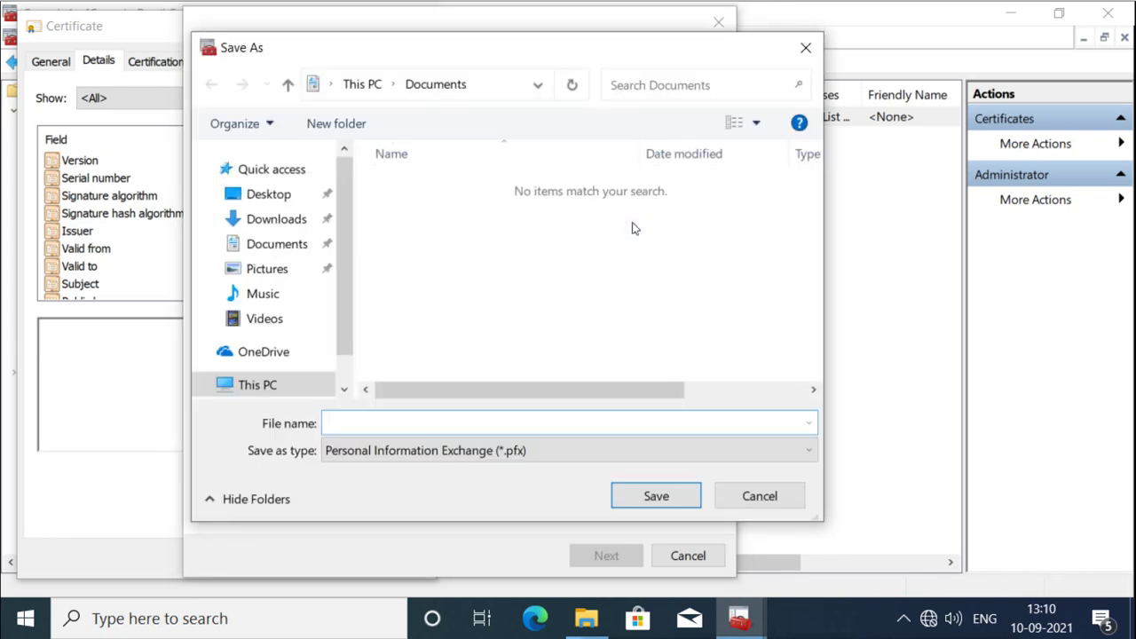
type("key")
left_click(662, 499)
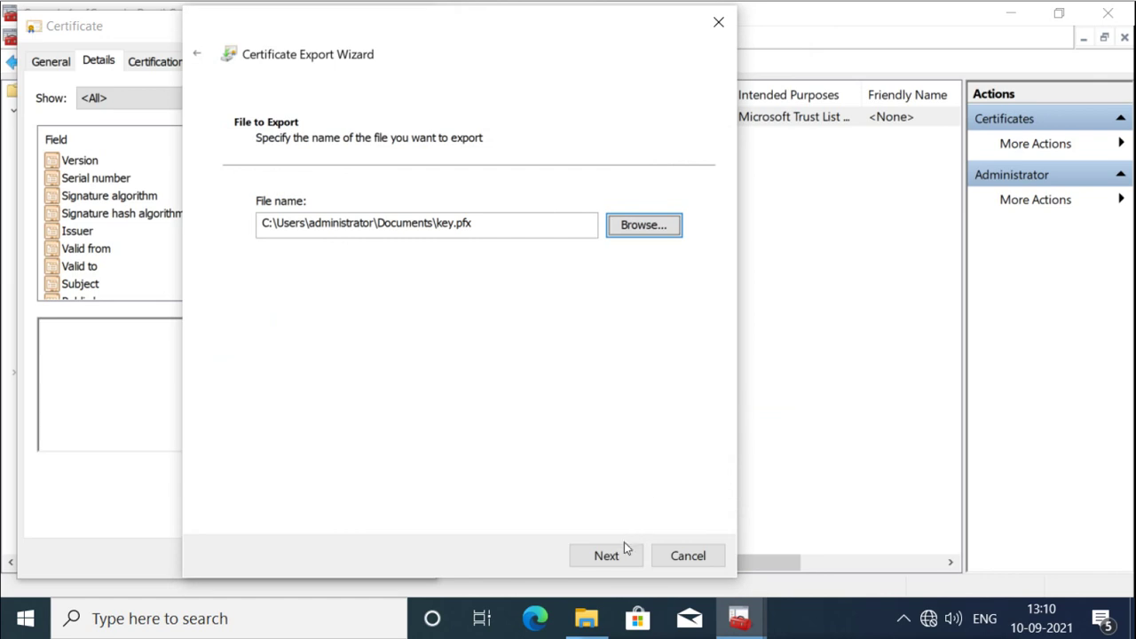
Step: Finish the export, dismiss the success message and close the certificate
left_click(612, 555)
left_click(608, 556)
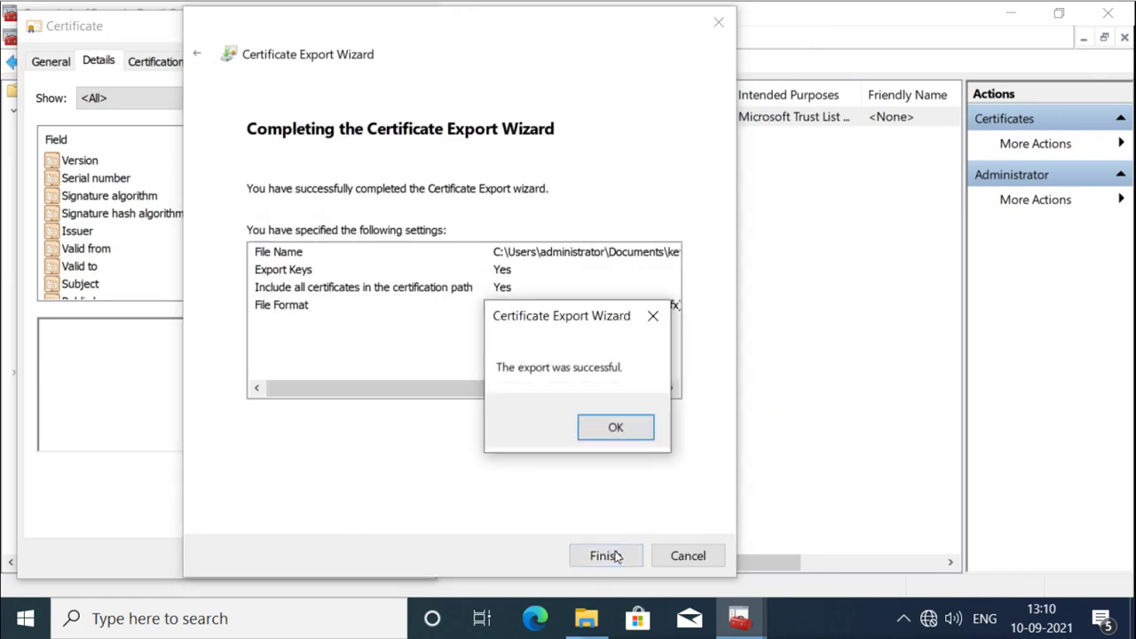
left_click(615, 432)
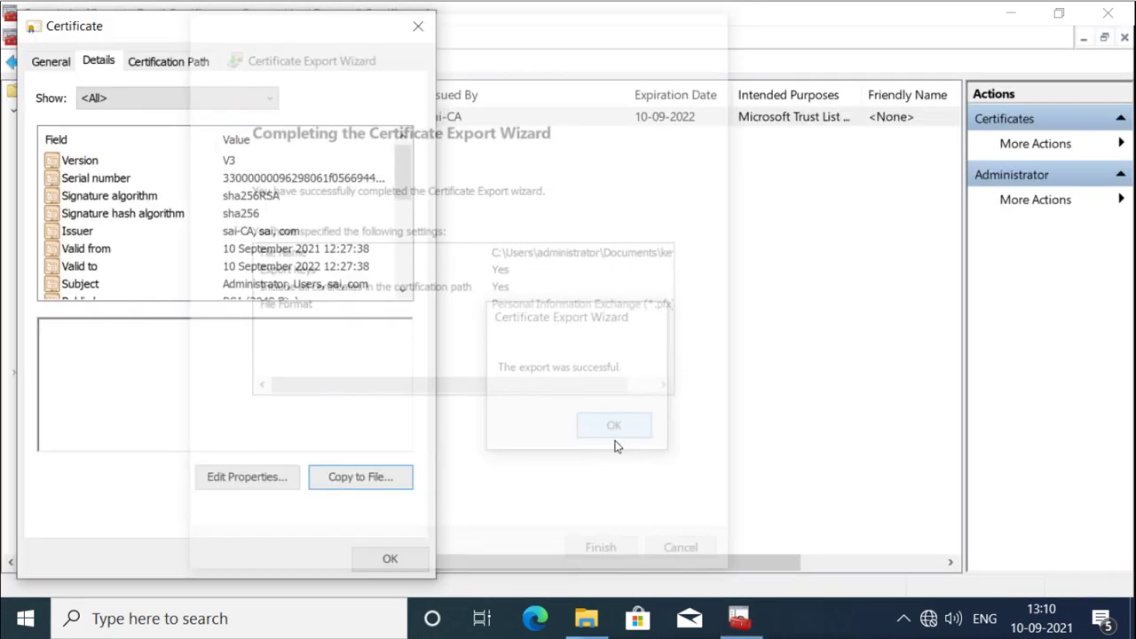
left_click(380, 559)
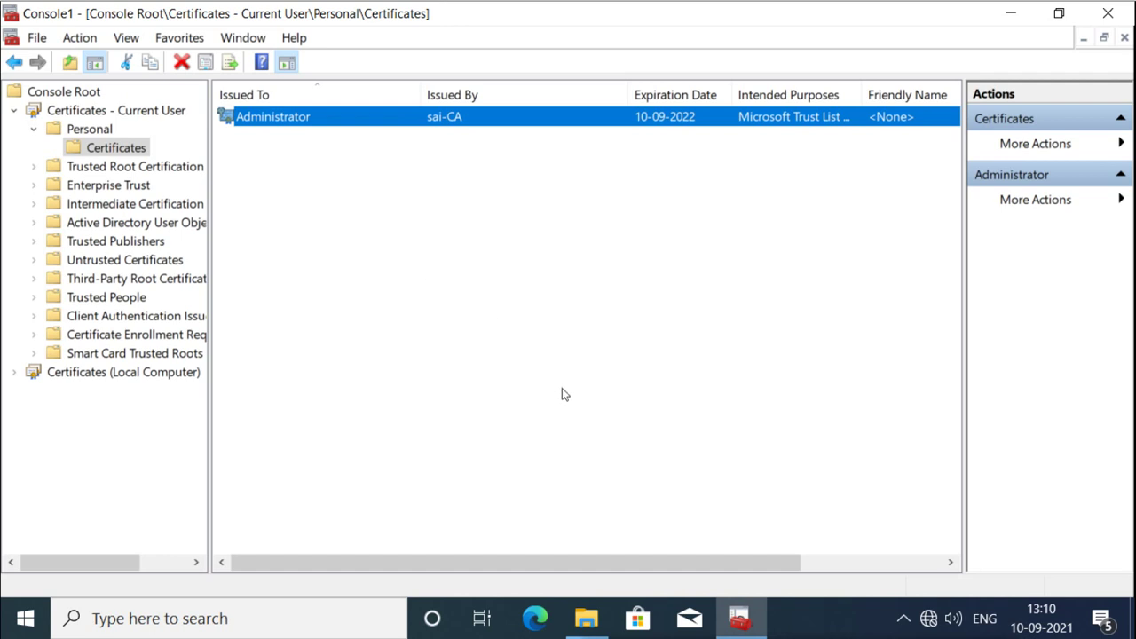
left_click(588, 619)
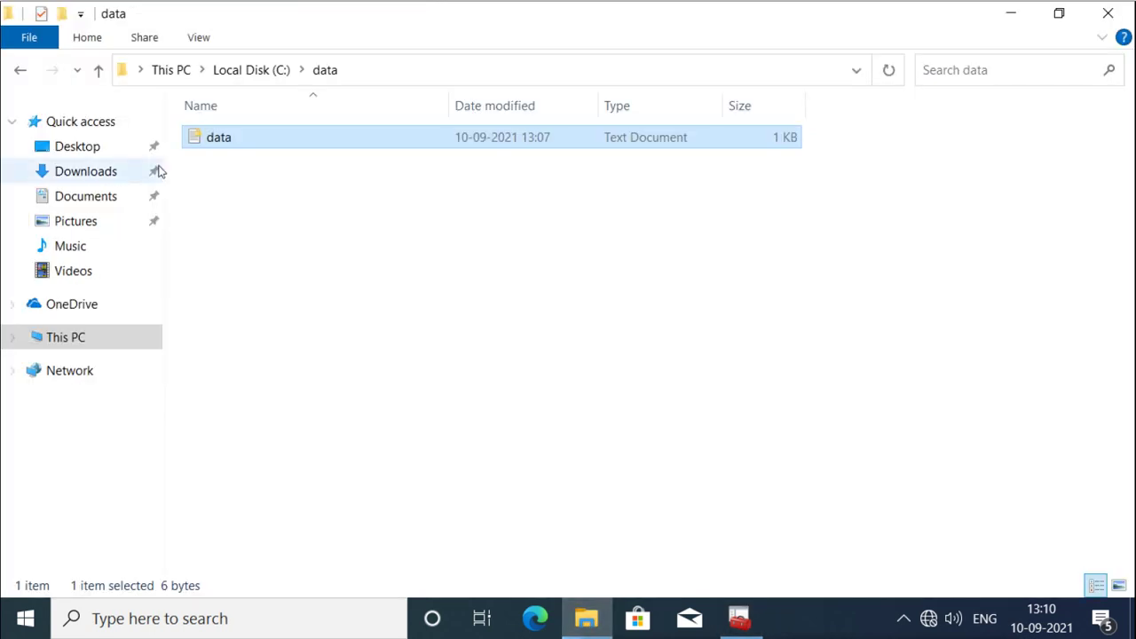
Step: Open Documents and select the exported key.pfx file (4.10 KB)
left_click(86, 203)
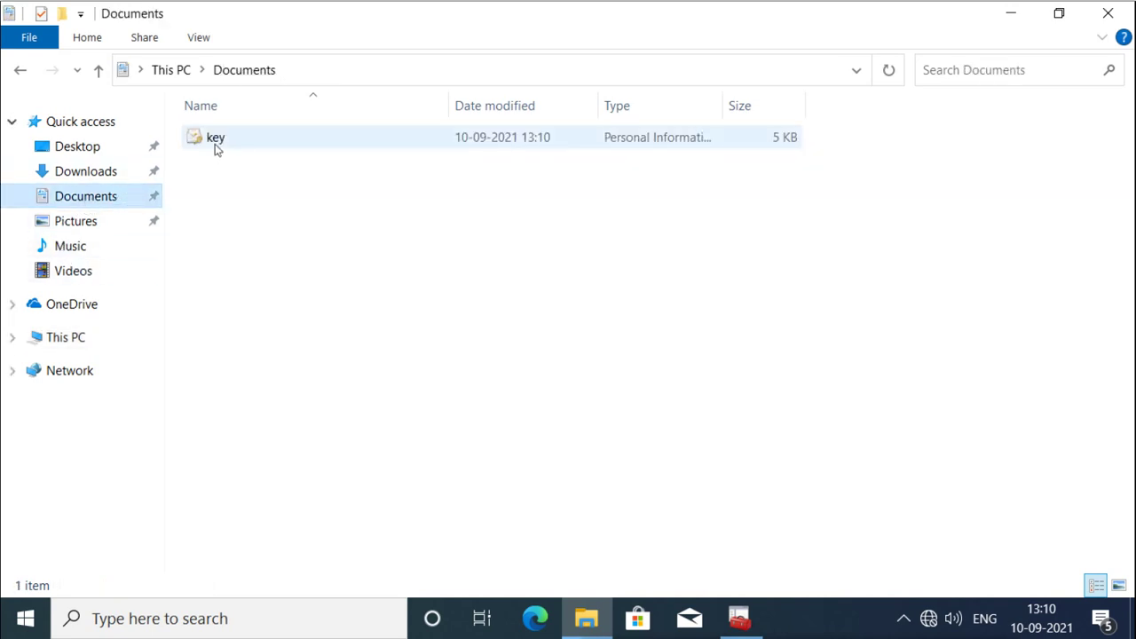
left_click(217, 142)
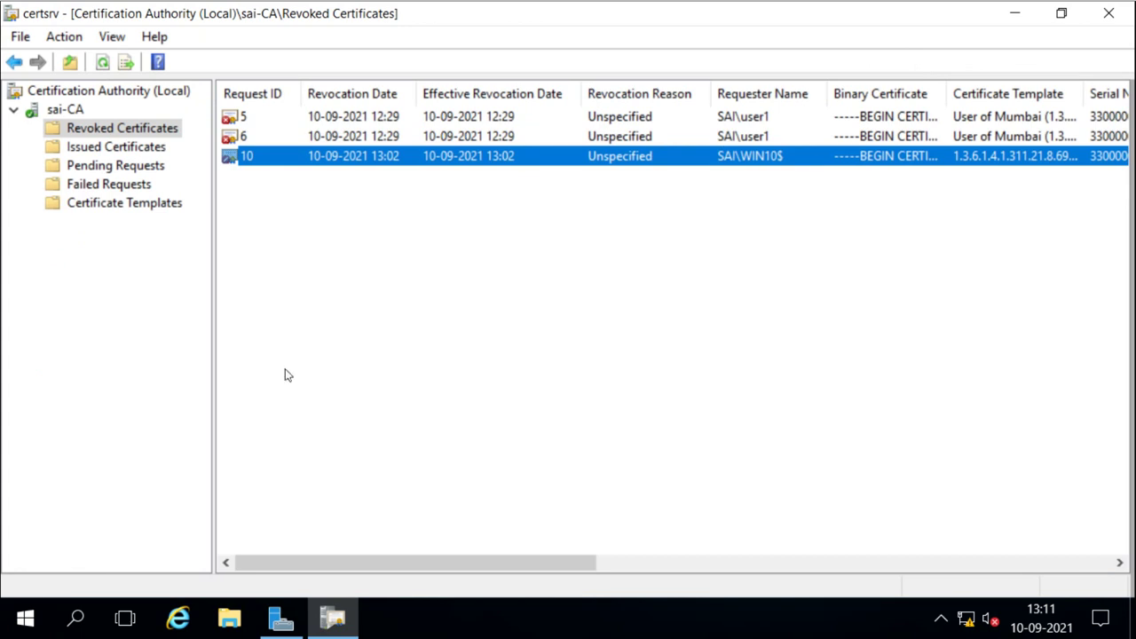
Step: In sai-CA properties, select 'Archive the key' on the Recovery Agents tab with 1 agent
right_click(48, 115)
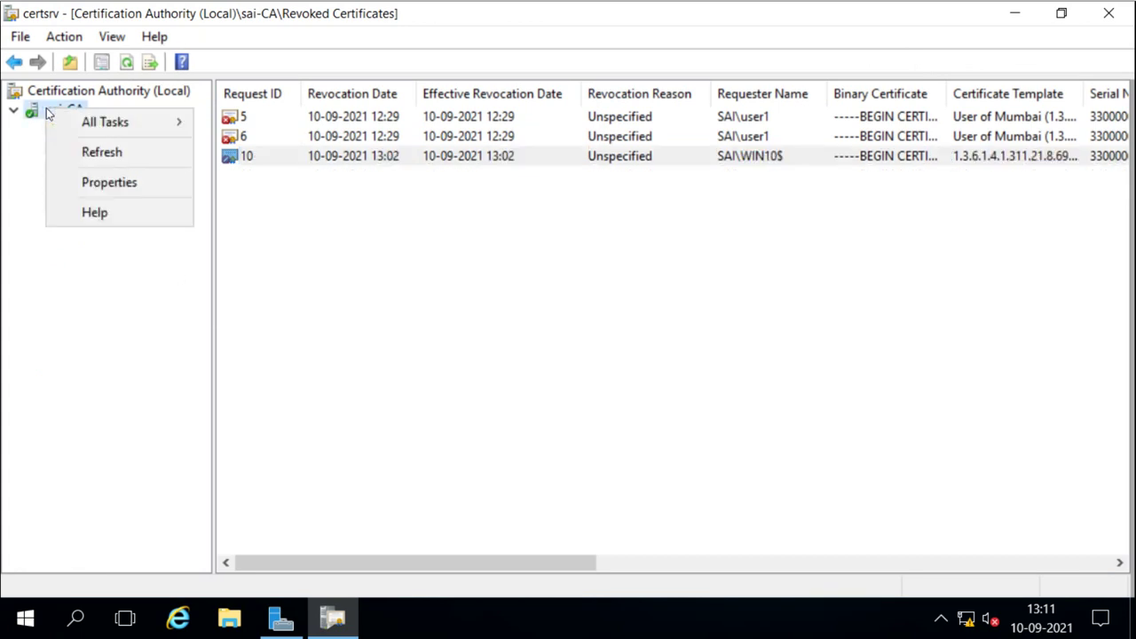
left_click(122, 184)
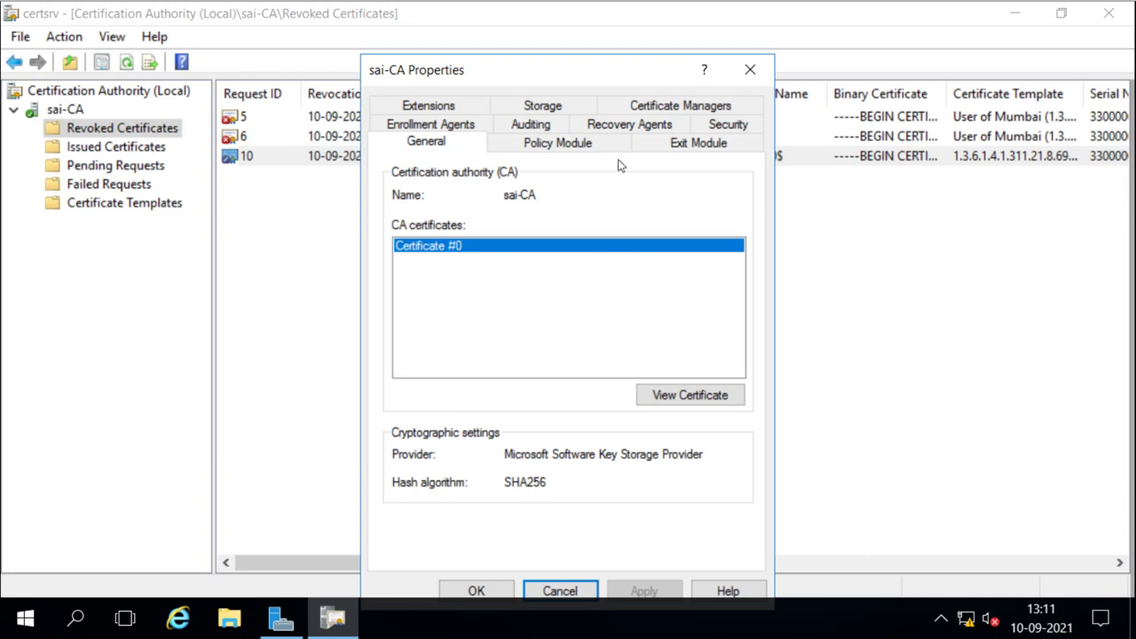
left_click(631, 127)
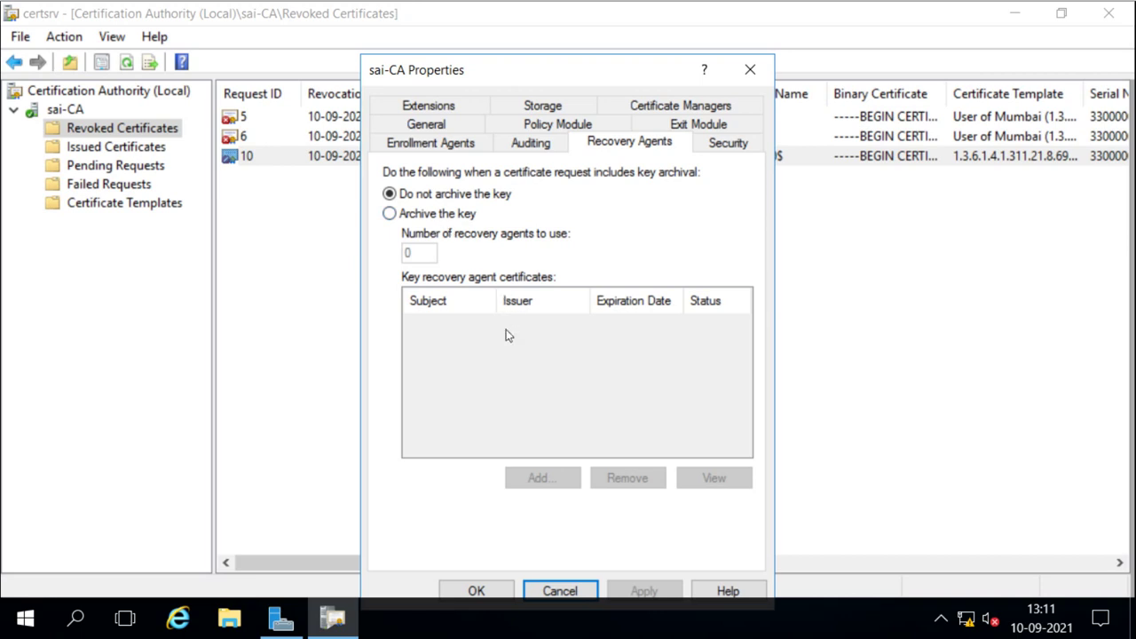
left_click(389, 217)
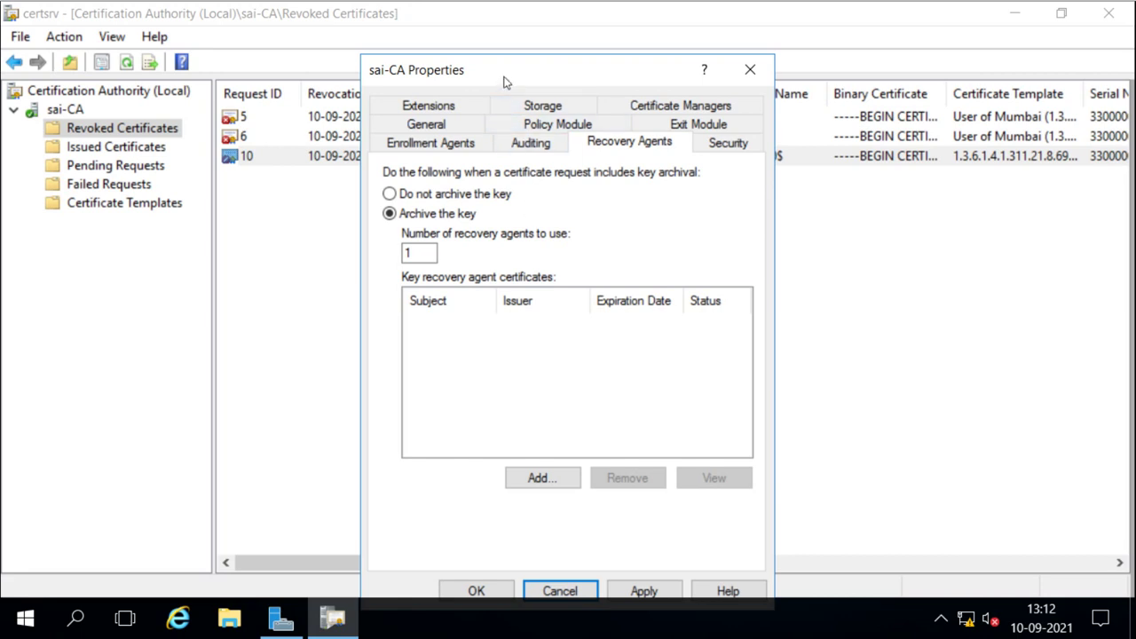
left_click_drag(504, 82, 482, 41)
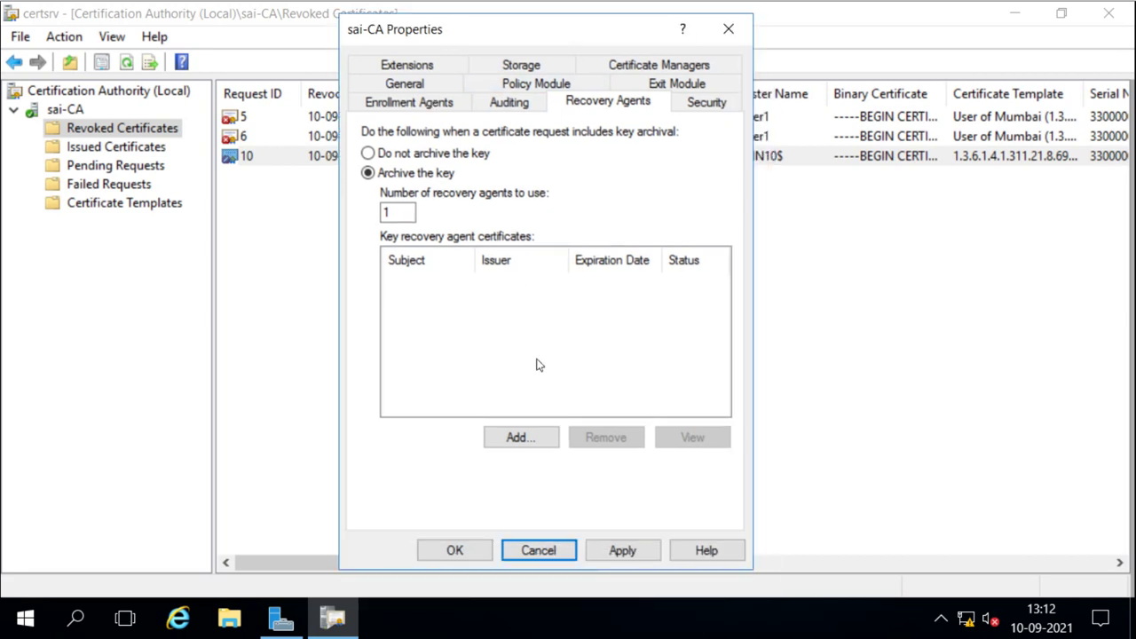
Step: Add the server1.sai.com recovery agent certificate and open its properties
left_click(518, 436)
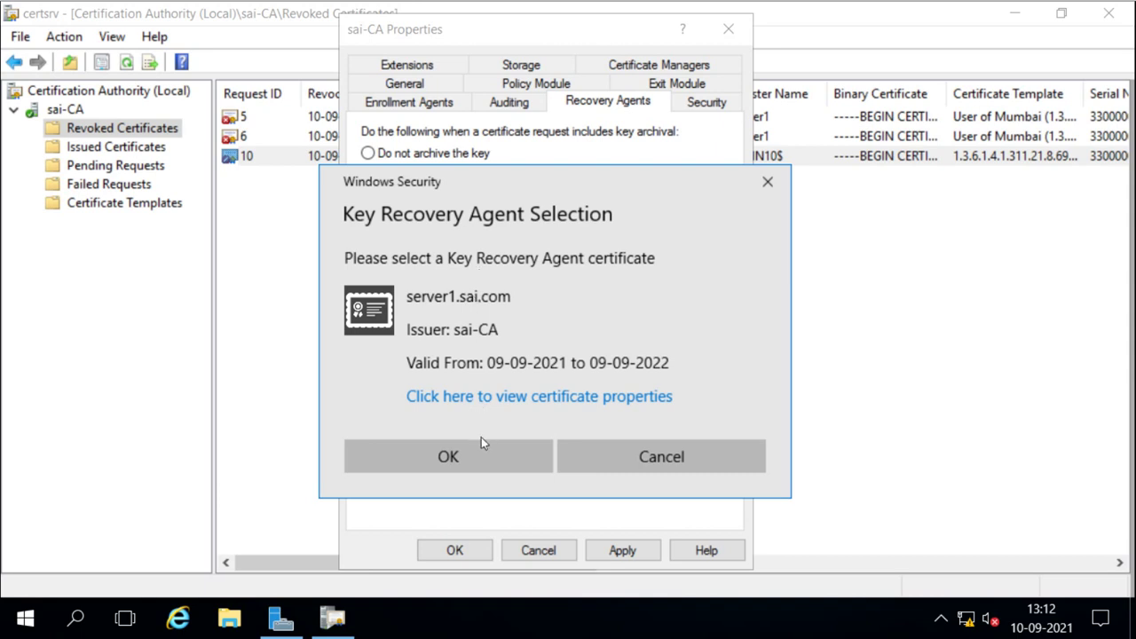
left_click(514, 397)
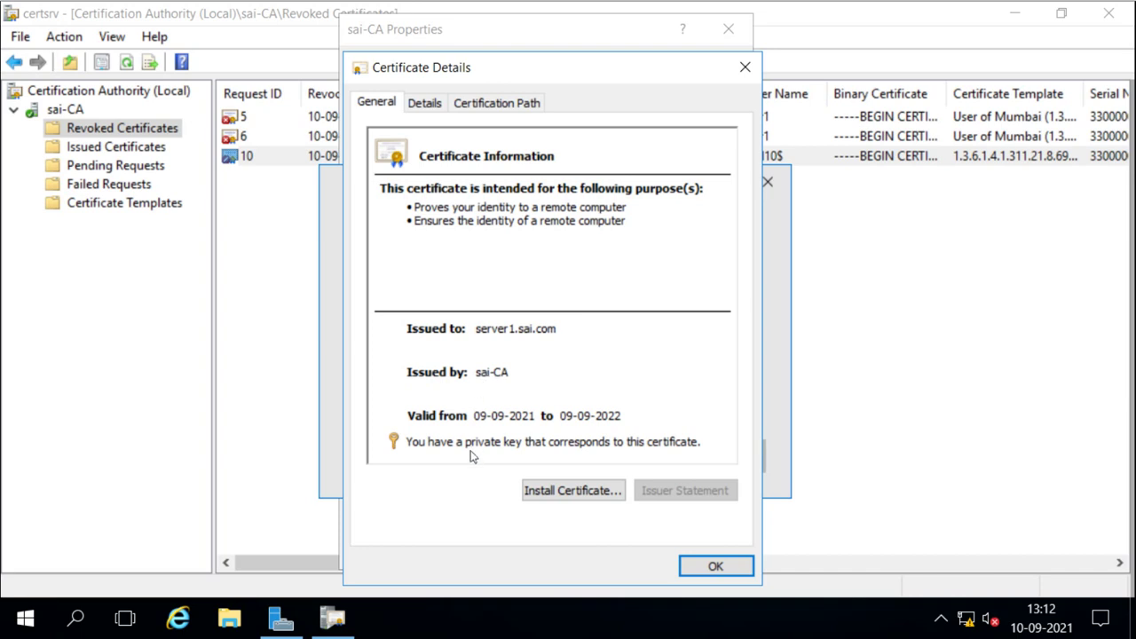
mouse_move(545, 448)
Step: Review the certificate's Key Usage field and certification path, then close it
left_click(426, 104)
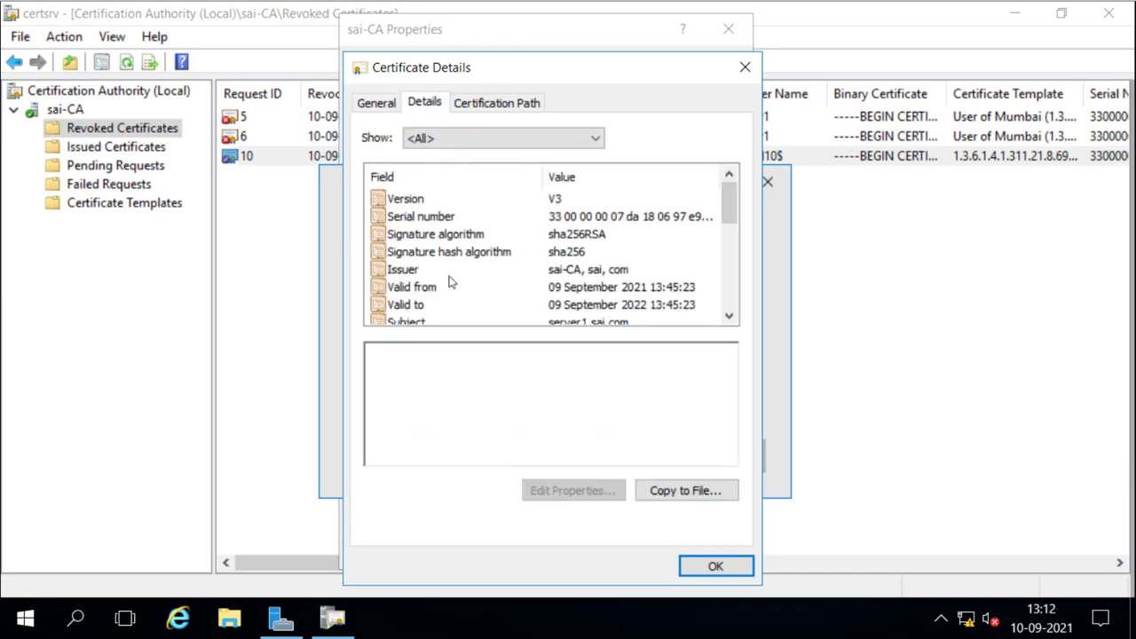
scroll(450, 282, "down", 3)
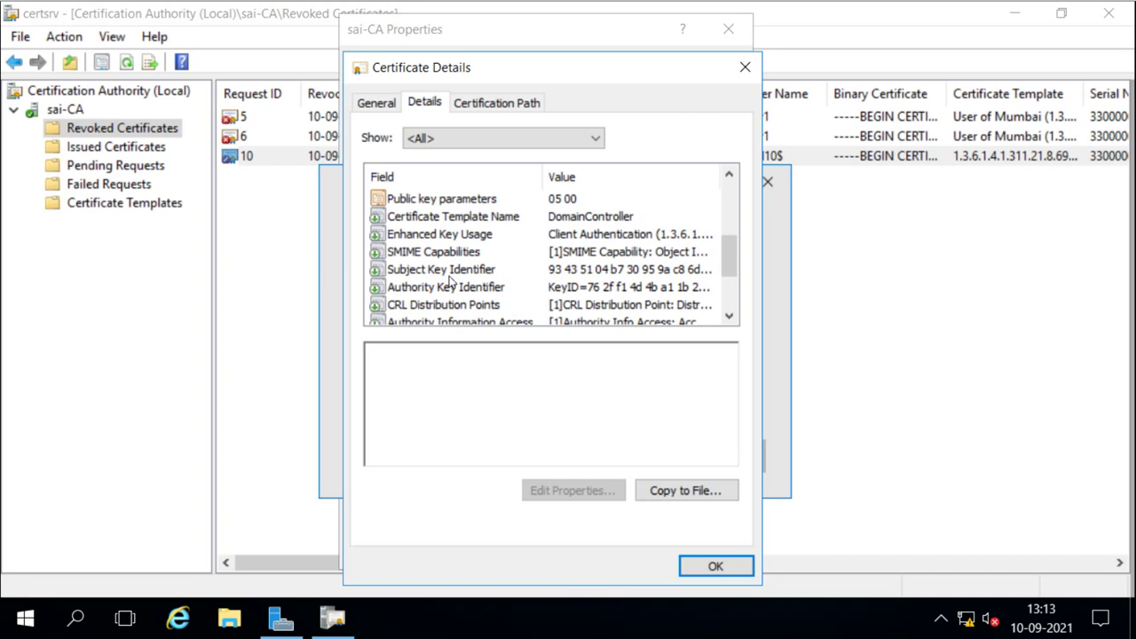
scroll(450, 282, "down", 1)
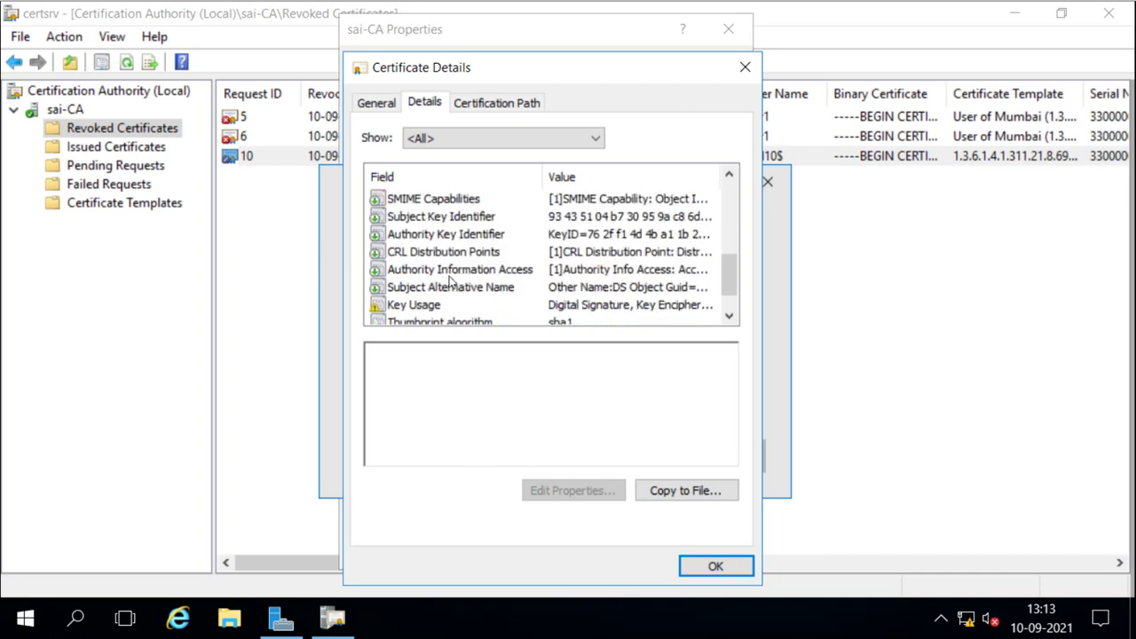
left_click(589, 307)
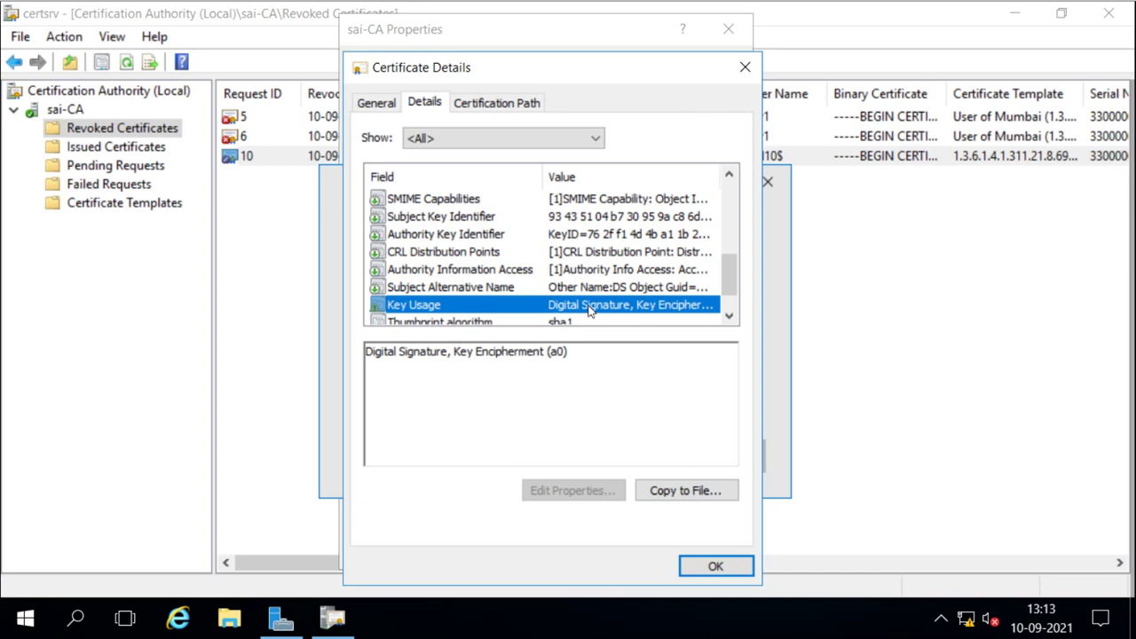
left_click(499, 105)
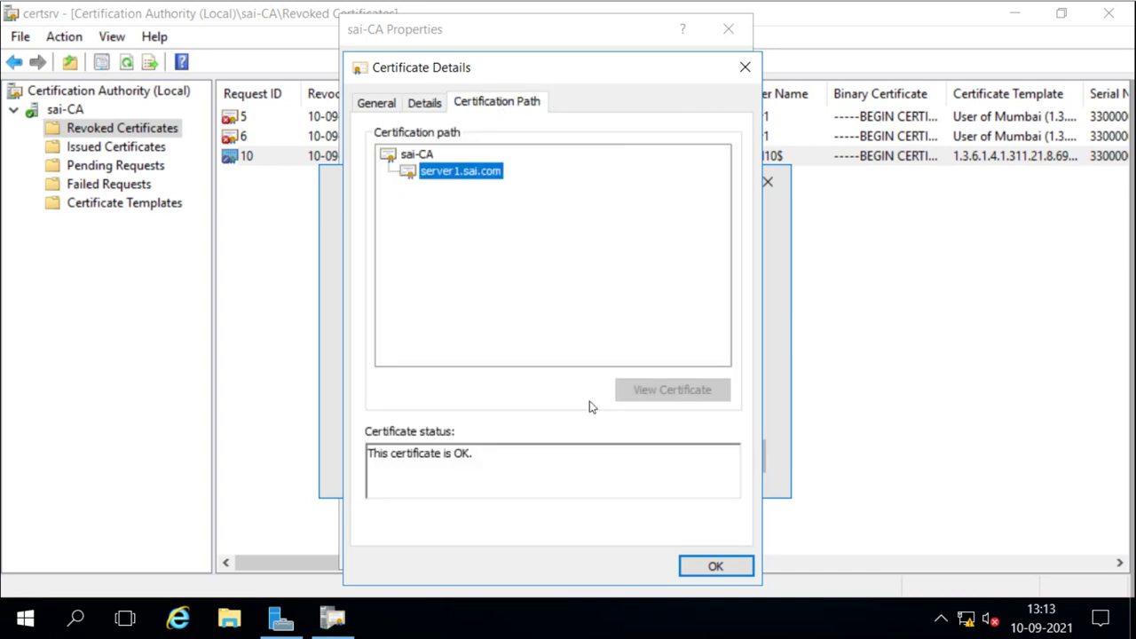
left_click(697, 573)
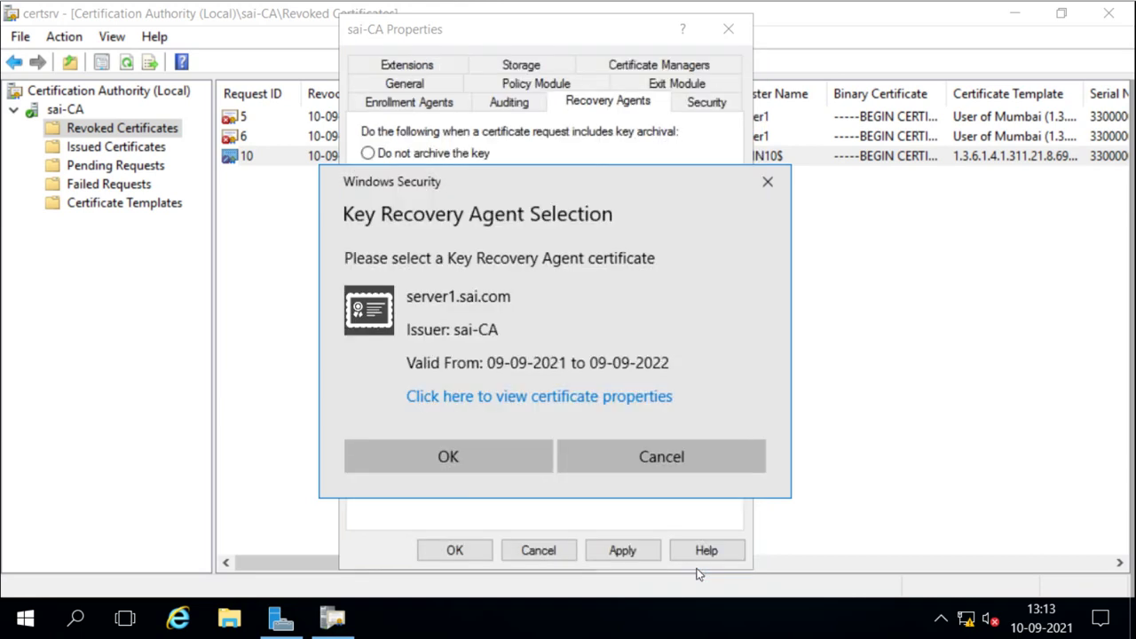
Step: Accept server1.sai.com, remove it again, and cancel sai-CA Properties without saving changes
left_click(444, 460)
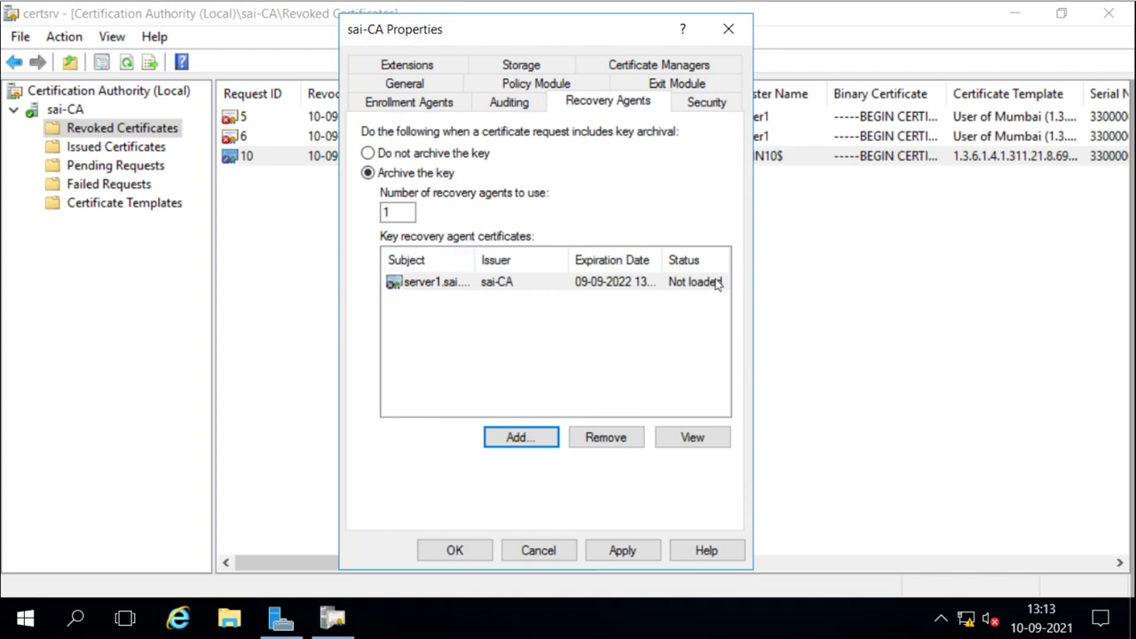
left_click(608, 441)
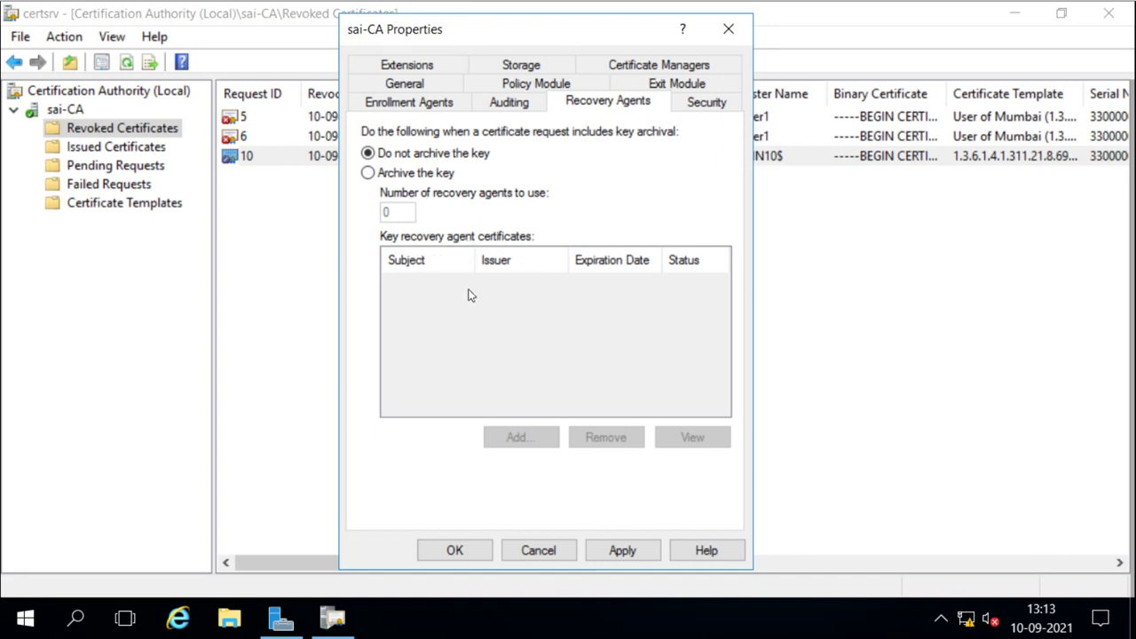
left_click(527, 552)
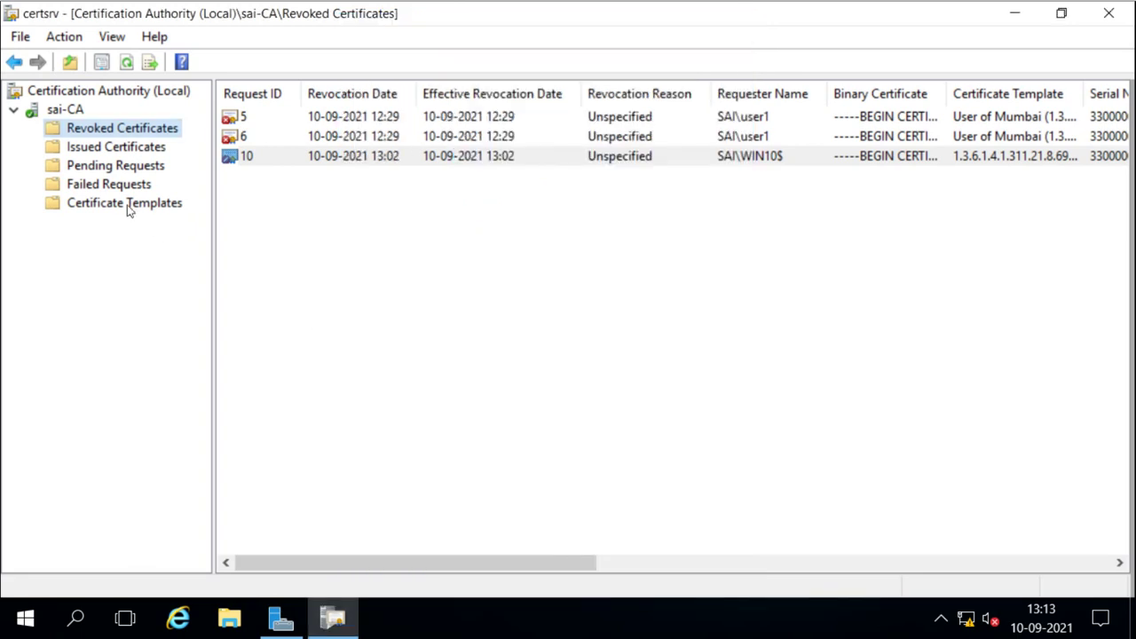
Step: Open the Certificate Templates Console from sai-CA, locate Key Recovery Agent, and close the console
left_click(126, 206)
right_click(126, 206)
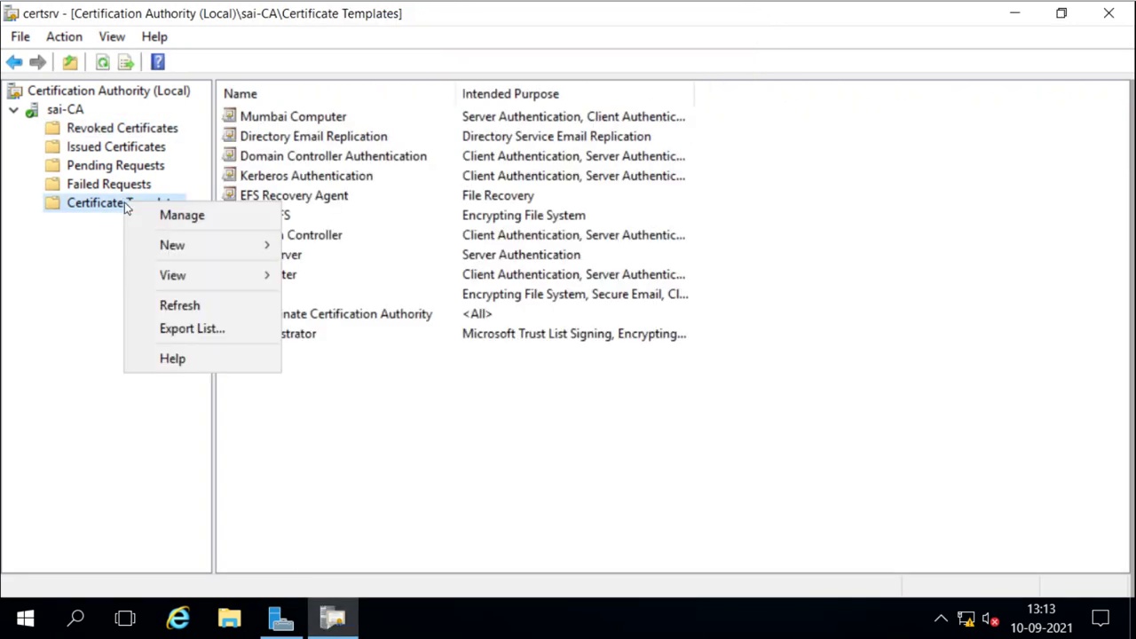
left_click(185, 223)
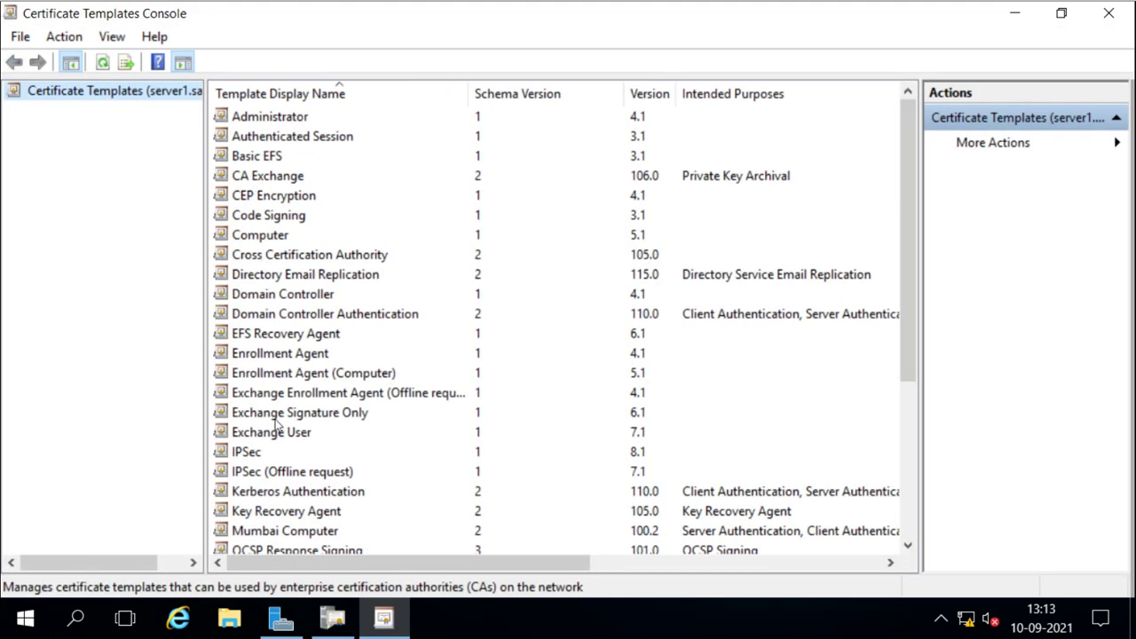
scroll(272, 459, "down", 3)
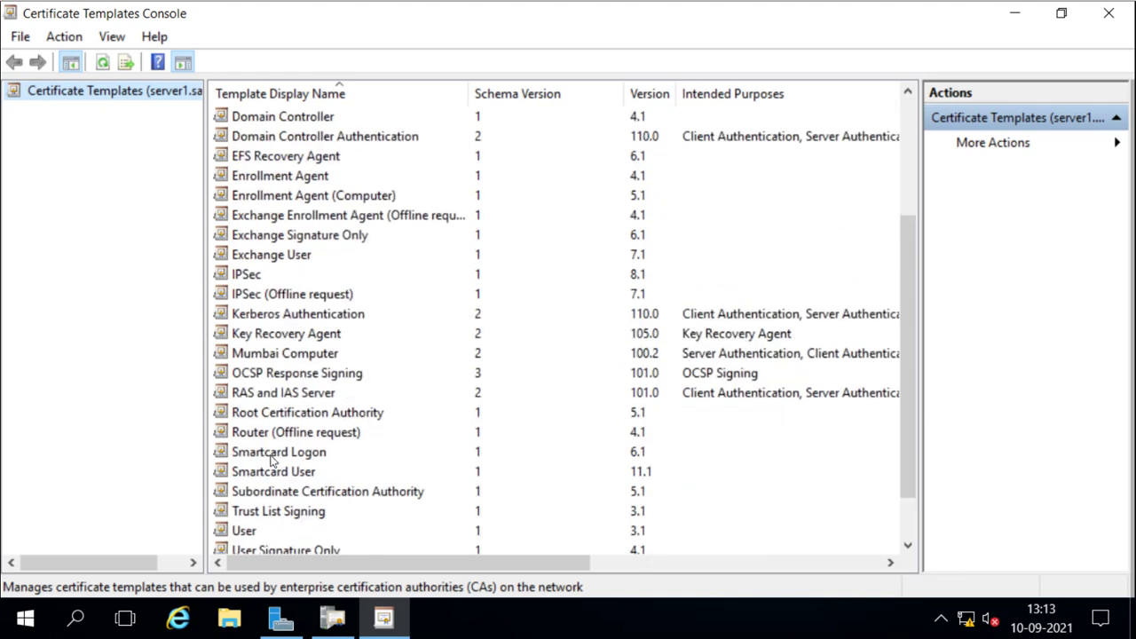
left_click(271, 335)
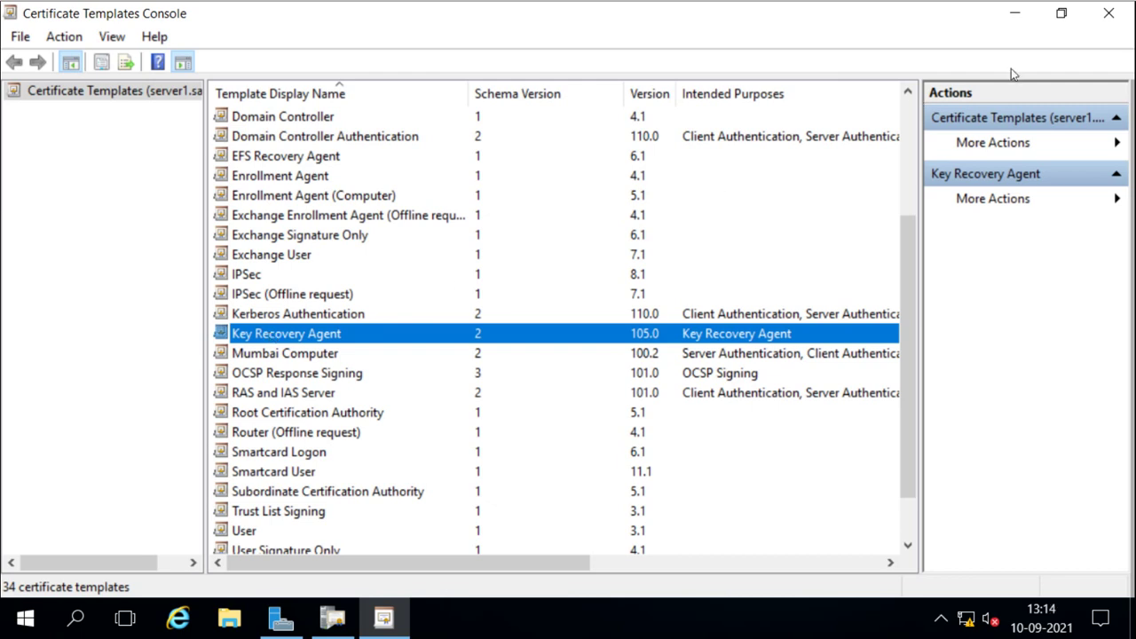
left_click(1109, 13)
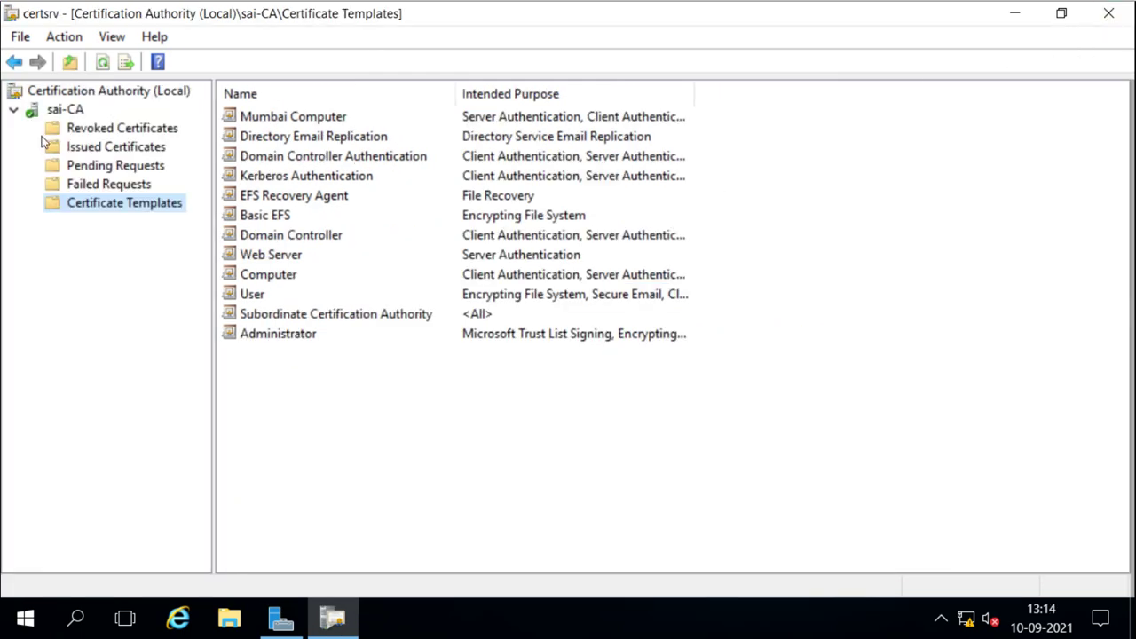
right_click(101, 205)
left_click(142, 215)
left_click(1109, 14)
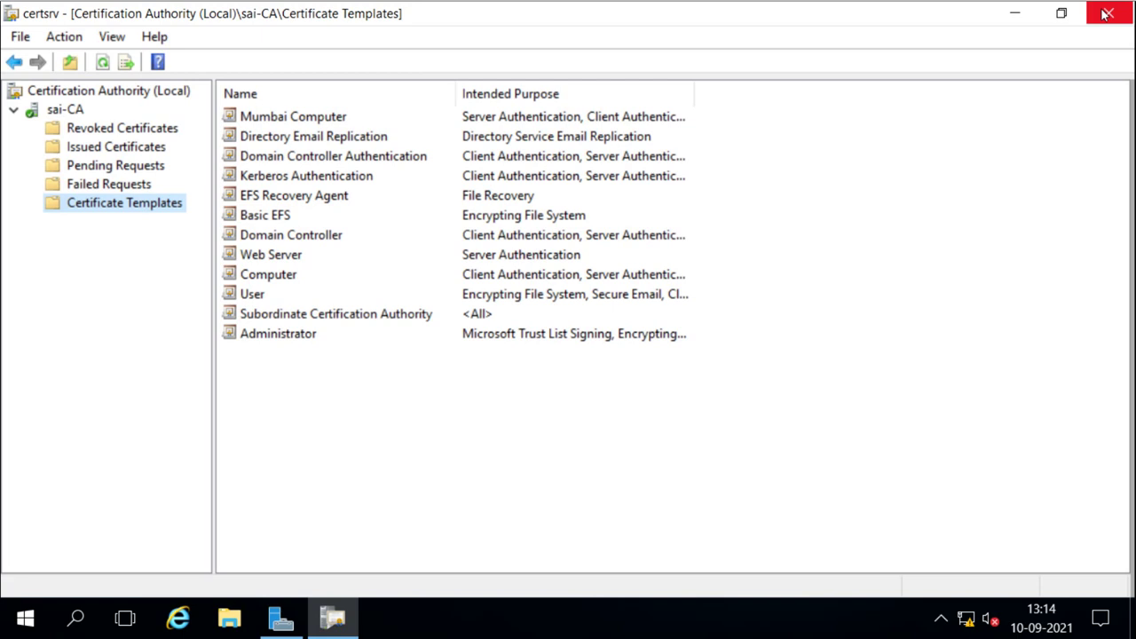
Step: Add Key Recovery Agent as a certificate template to issue on sai-CA and confirm it's listed
right_click(86, 202)
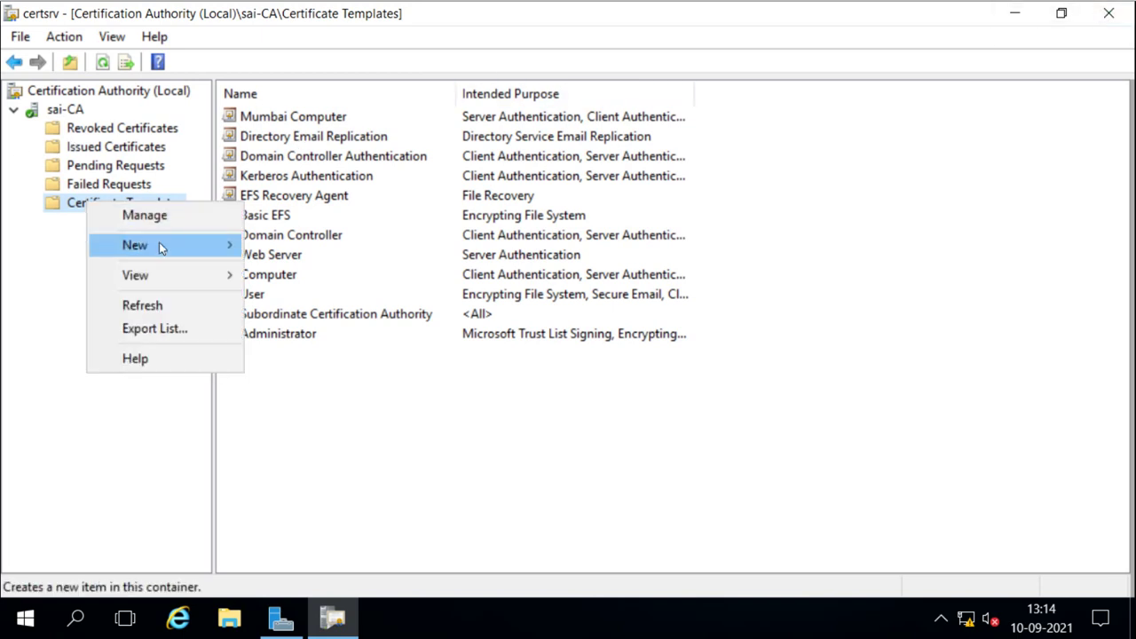
mouse_move(177, 244)
left_click(283, 249)
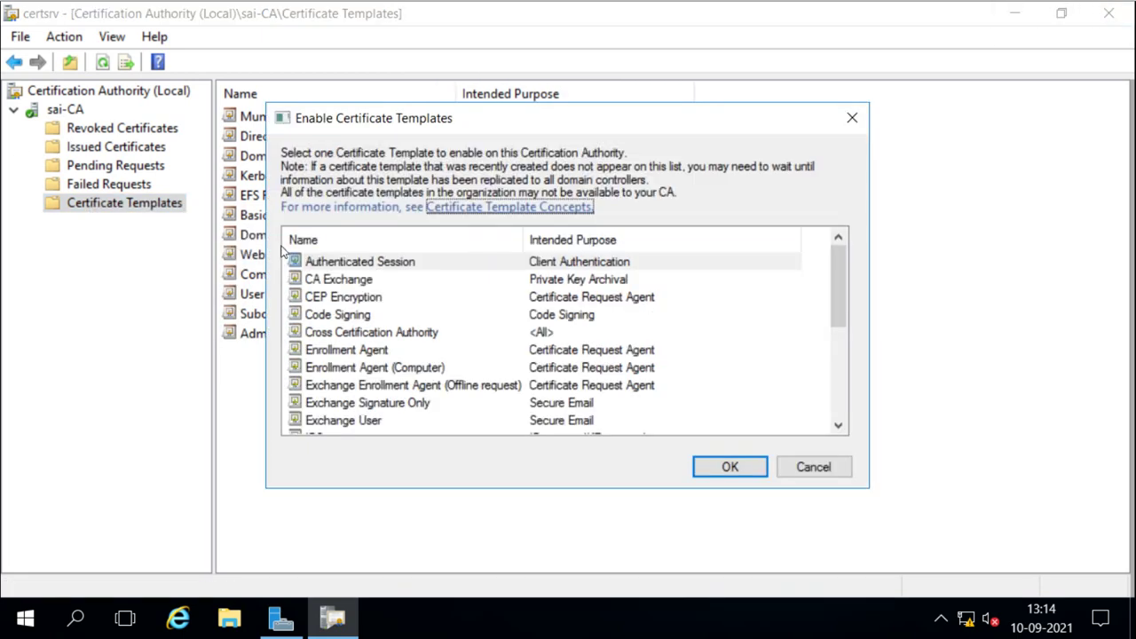
scroll(337, 364, "down", 4)
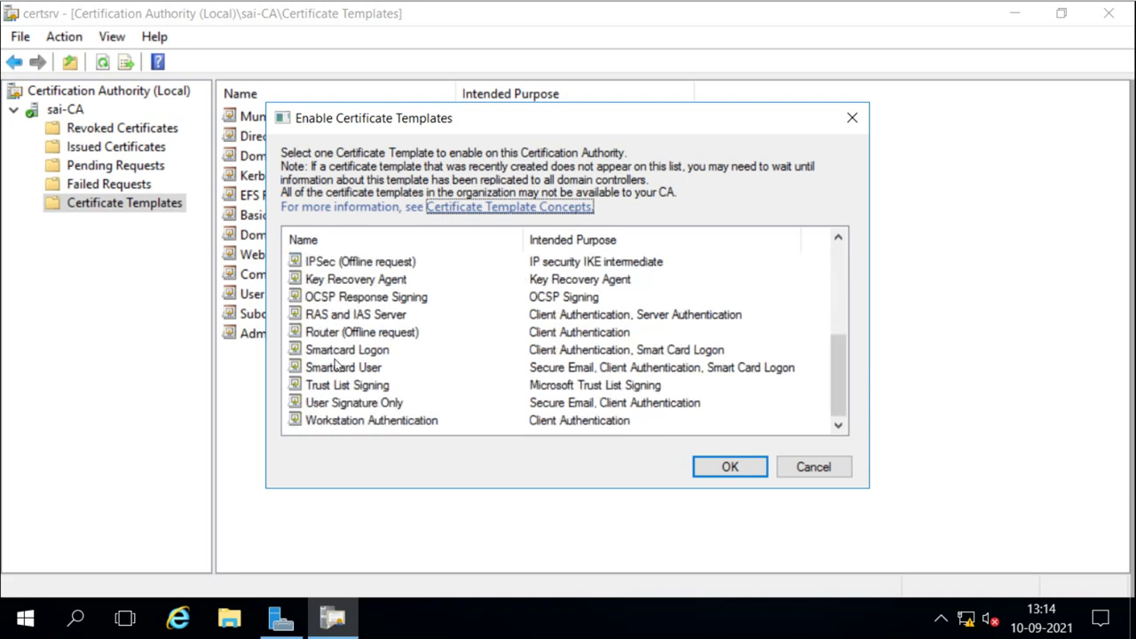
left_click(359, 280)
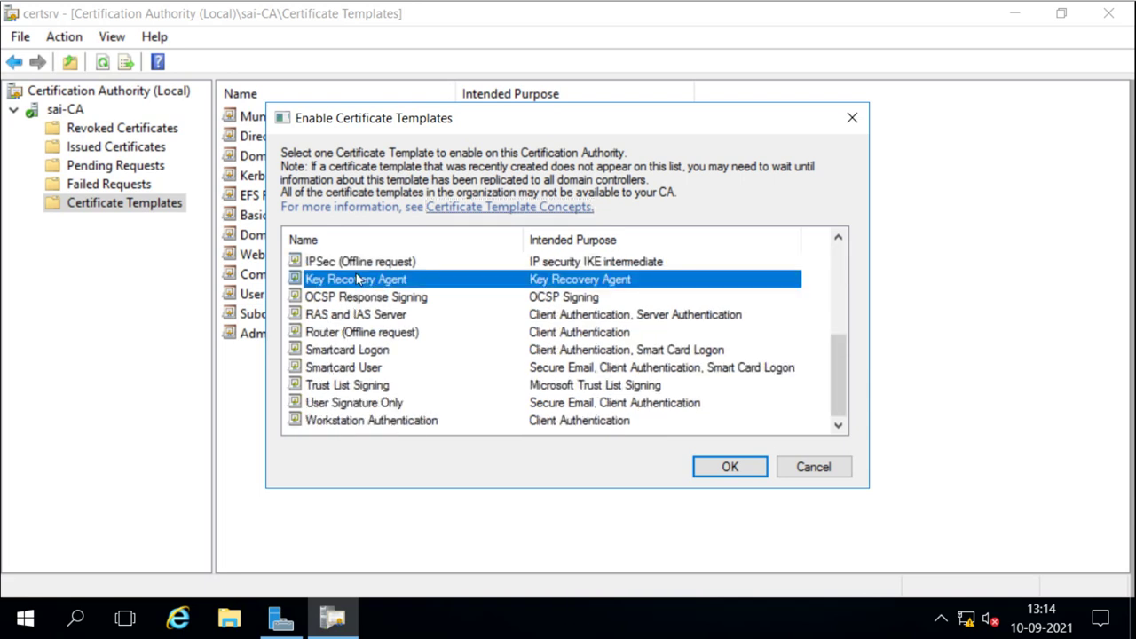
left_click(742, 474)
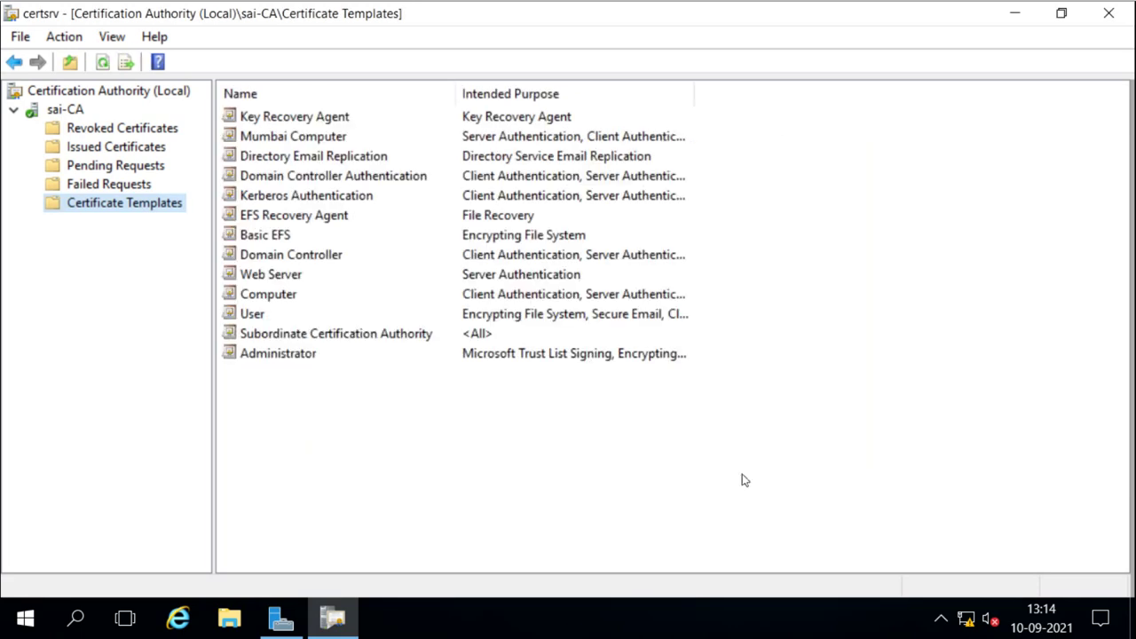
left_click(298, 124)
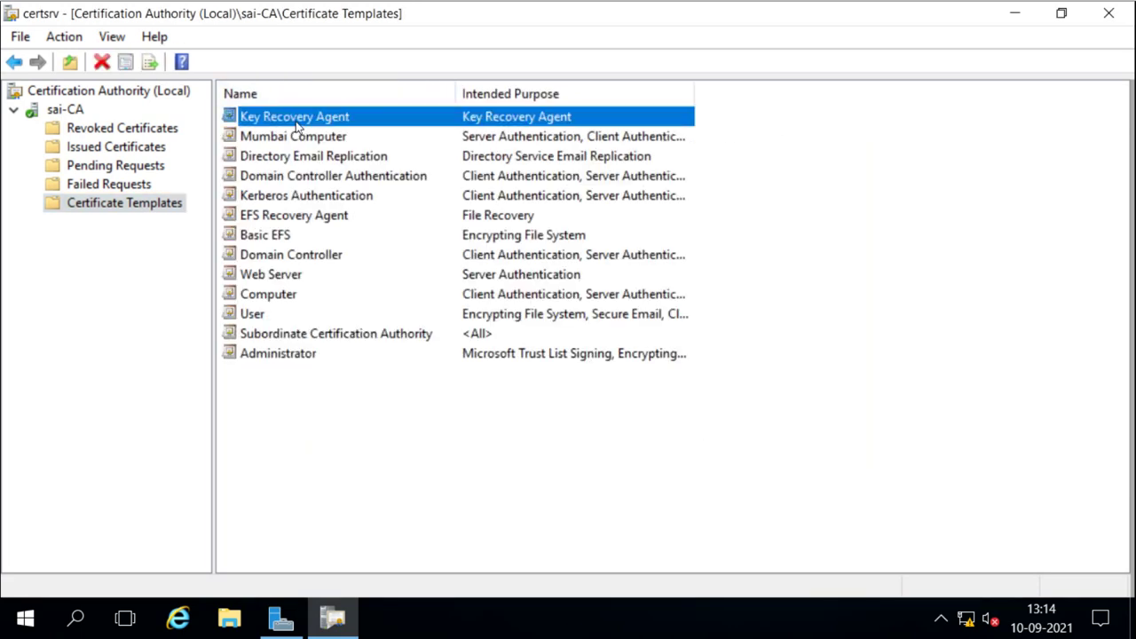
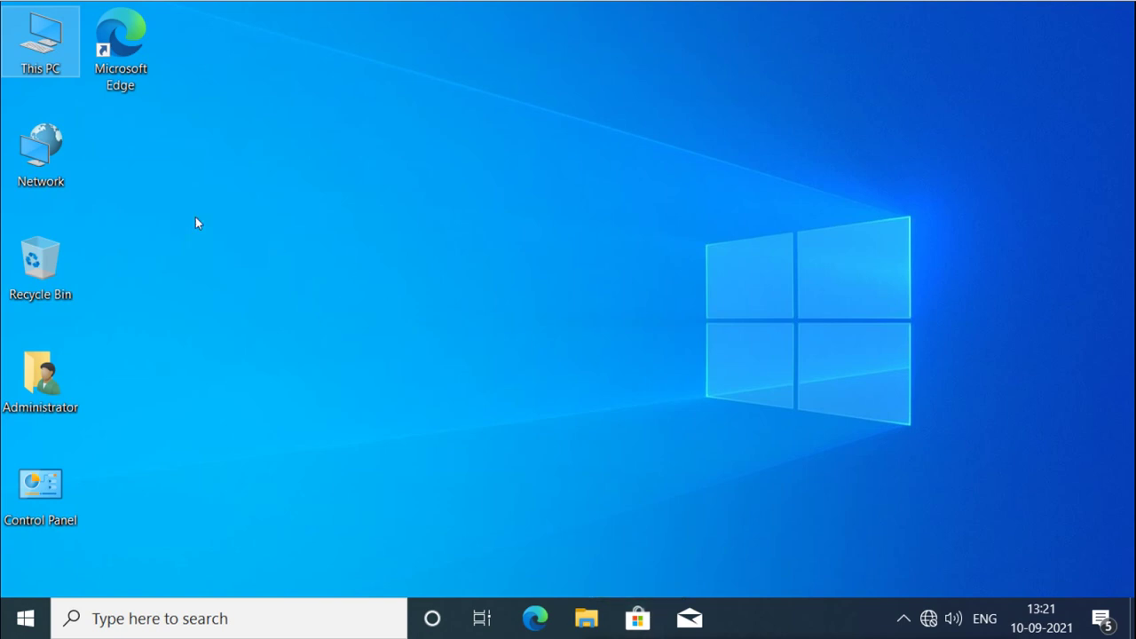
Step: Load server2.sai.com in Edge and check the site info flagged as Not secure
left_click(128, 68)
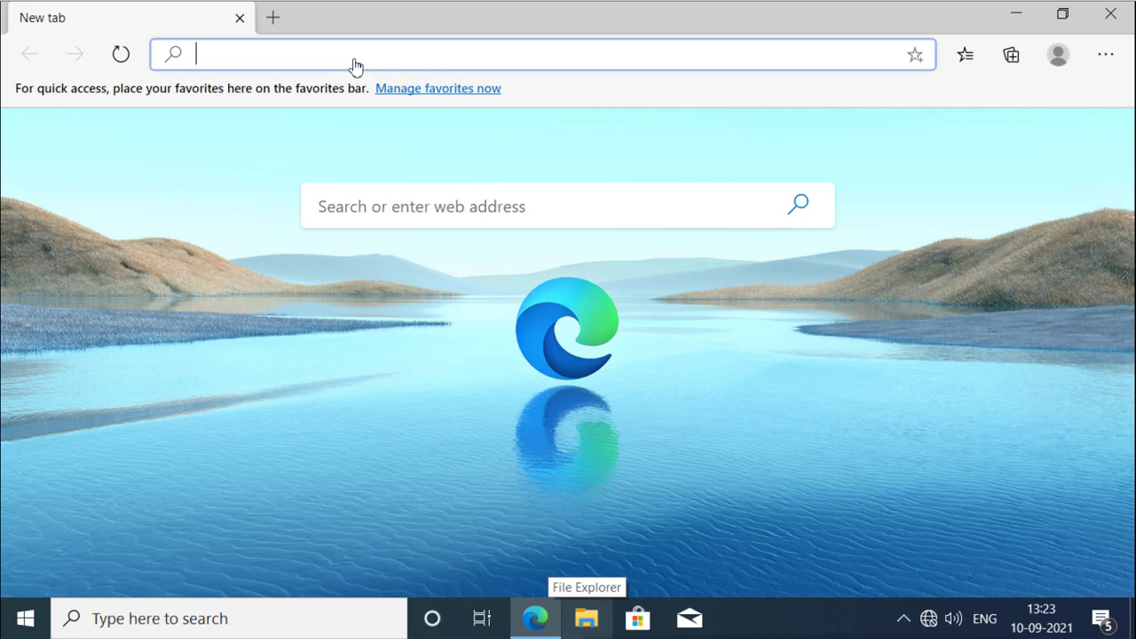
type("ser")
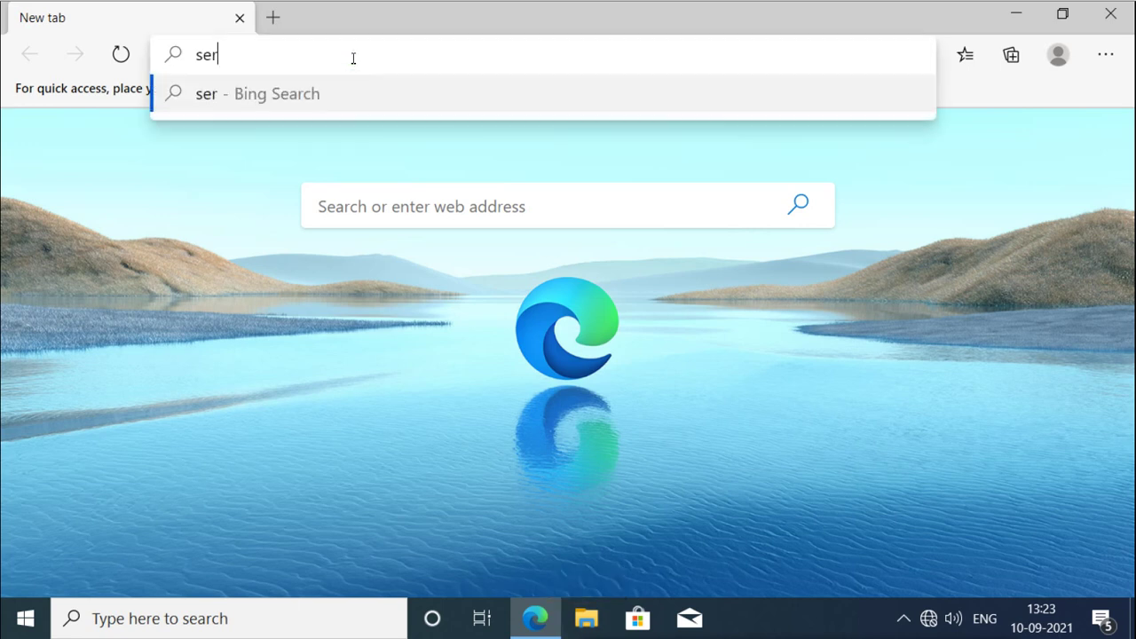
type("ver2")
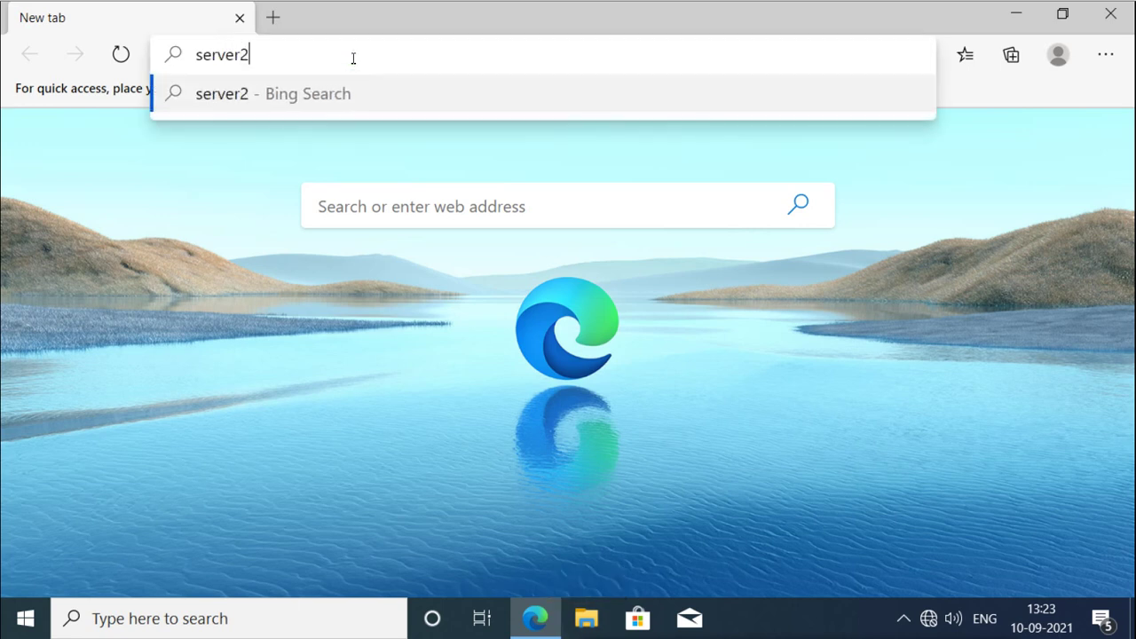
type(".sai.com")
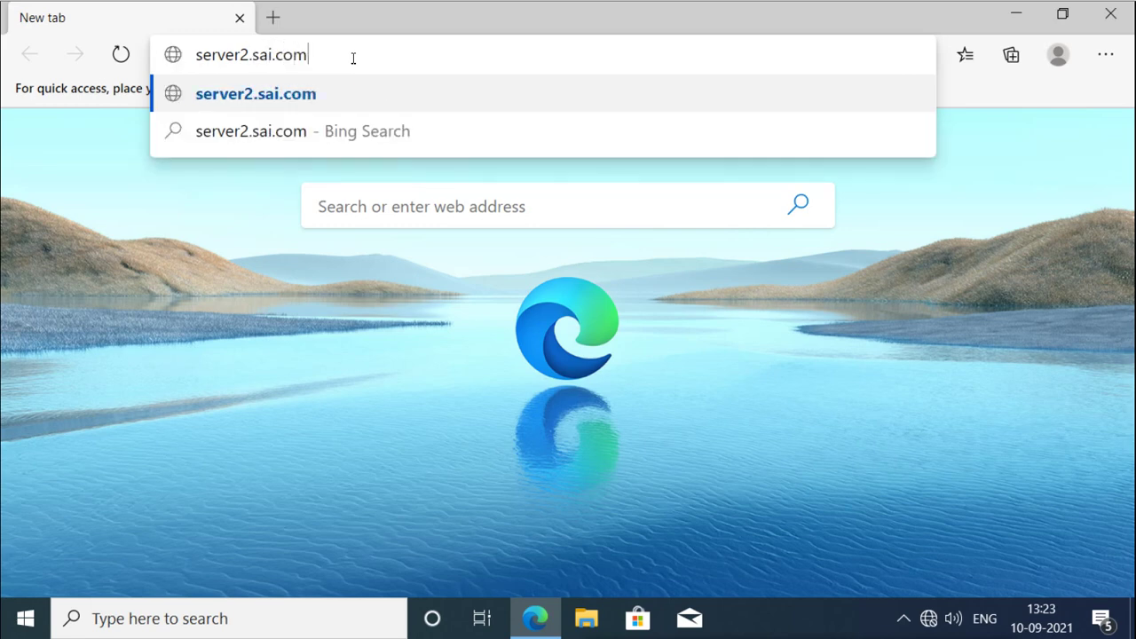
key("Return")
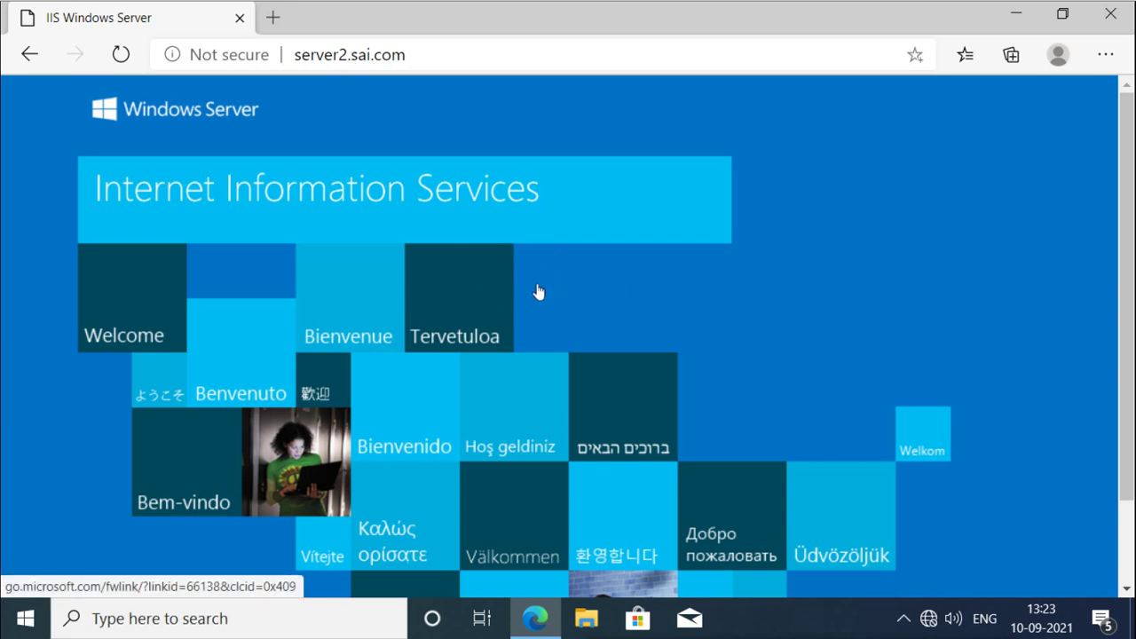
left_click(527, 56)
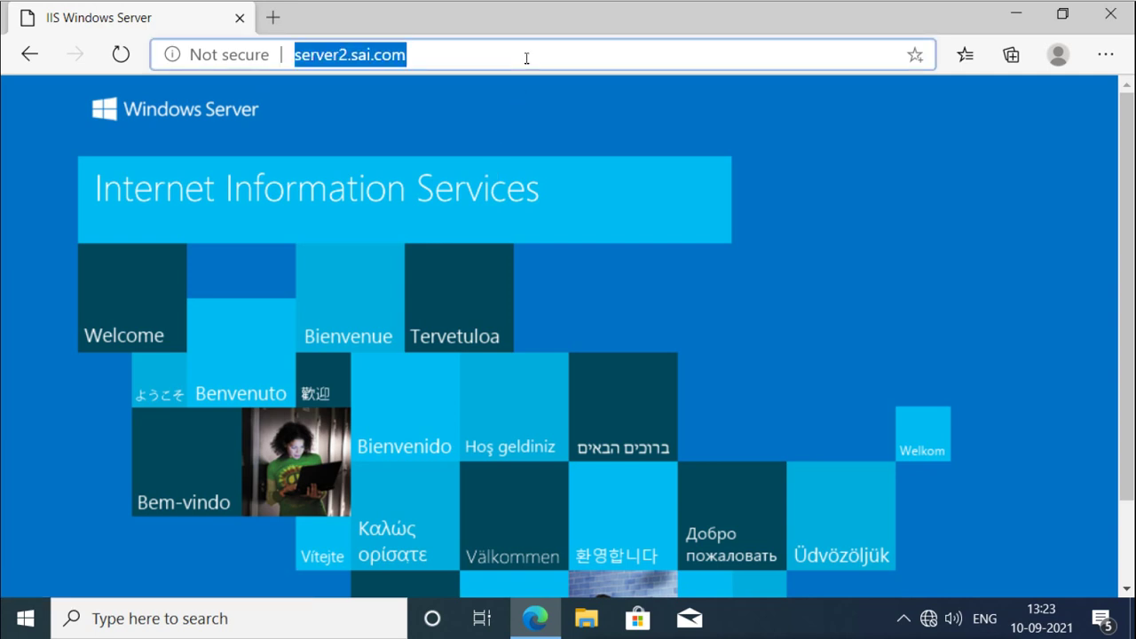
left_click(216, 64)
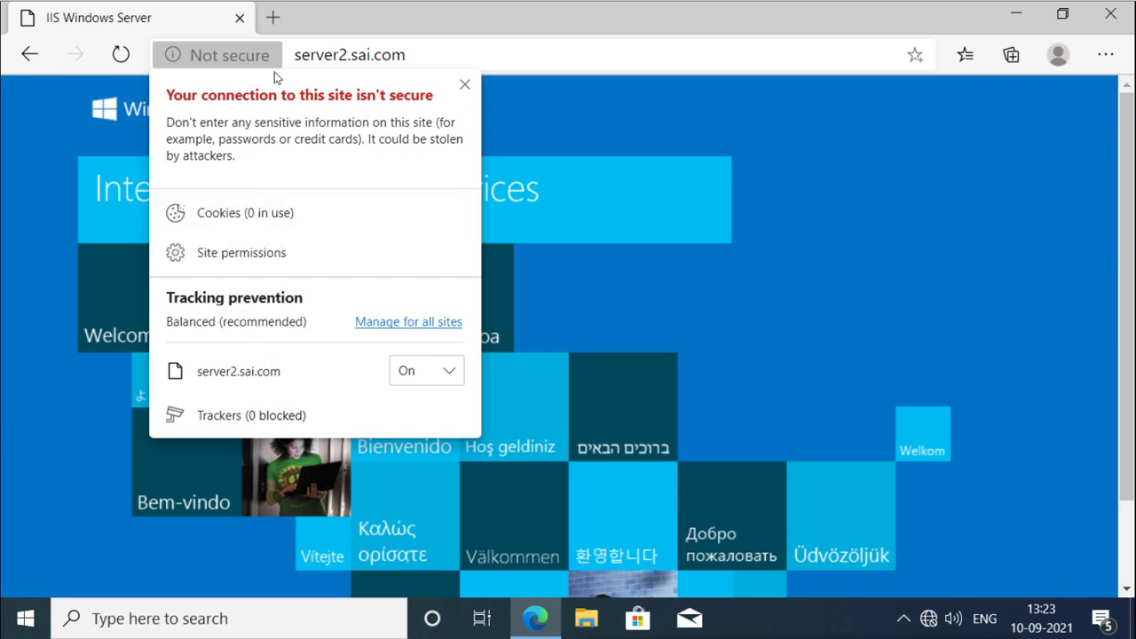
left_click(411, 40)
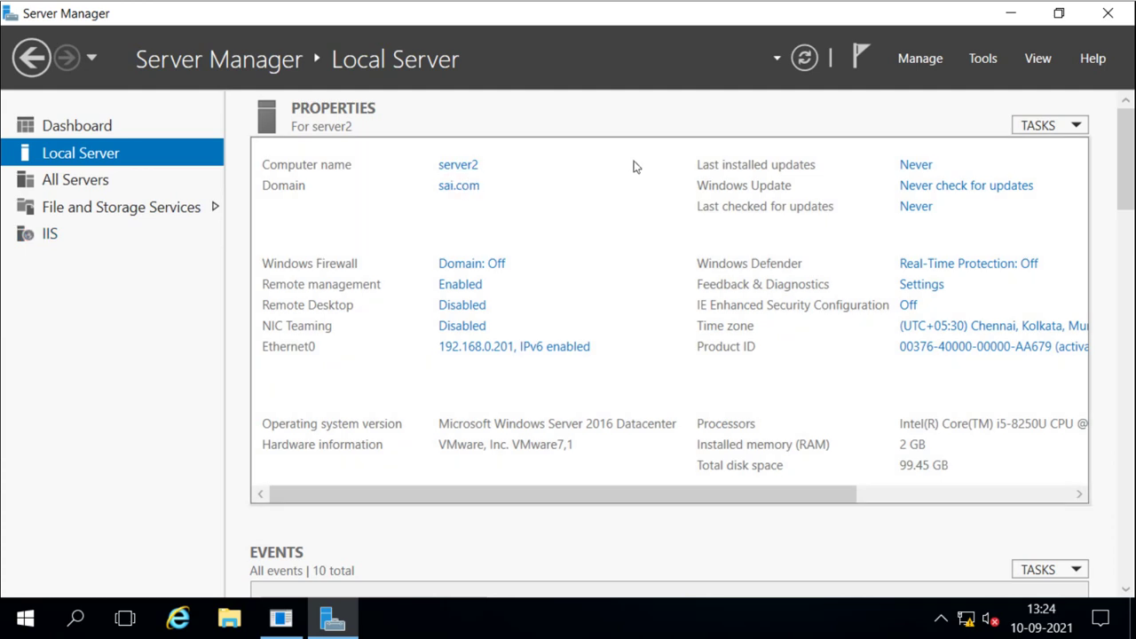
Step: Launch IIS Manager from Server Manager Tools, maximize it, and open SERVER2's Server Certificates
left_click(980, 60)
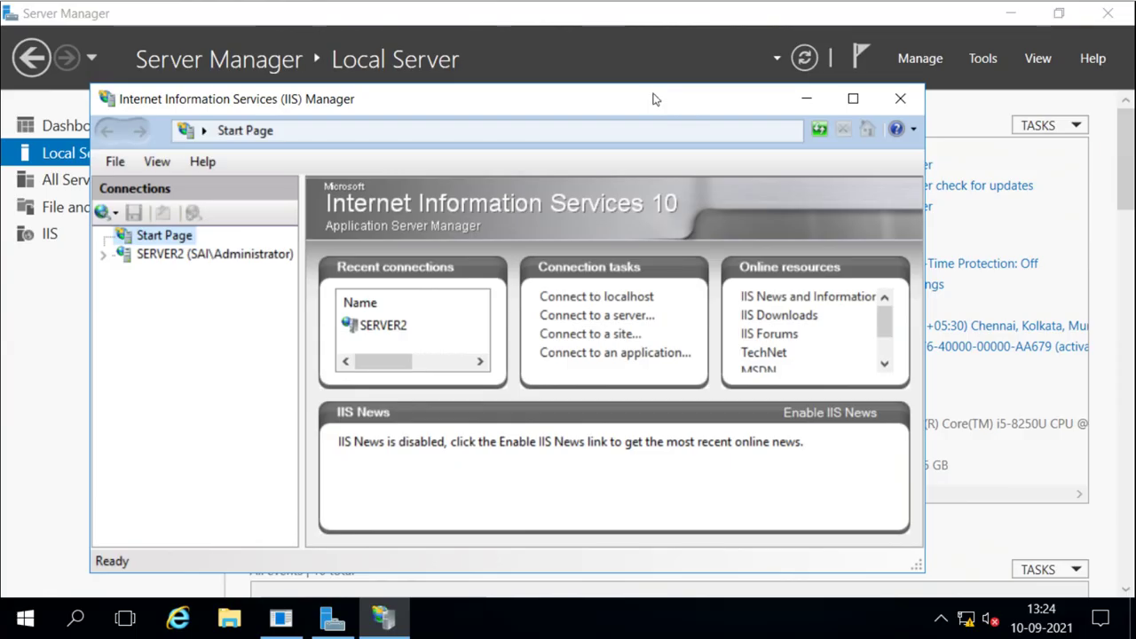
double_click(653, 97)
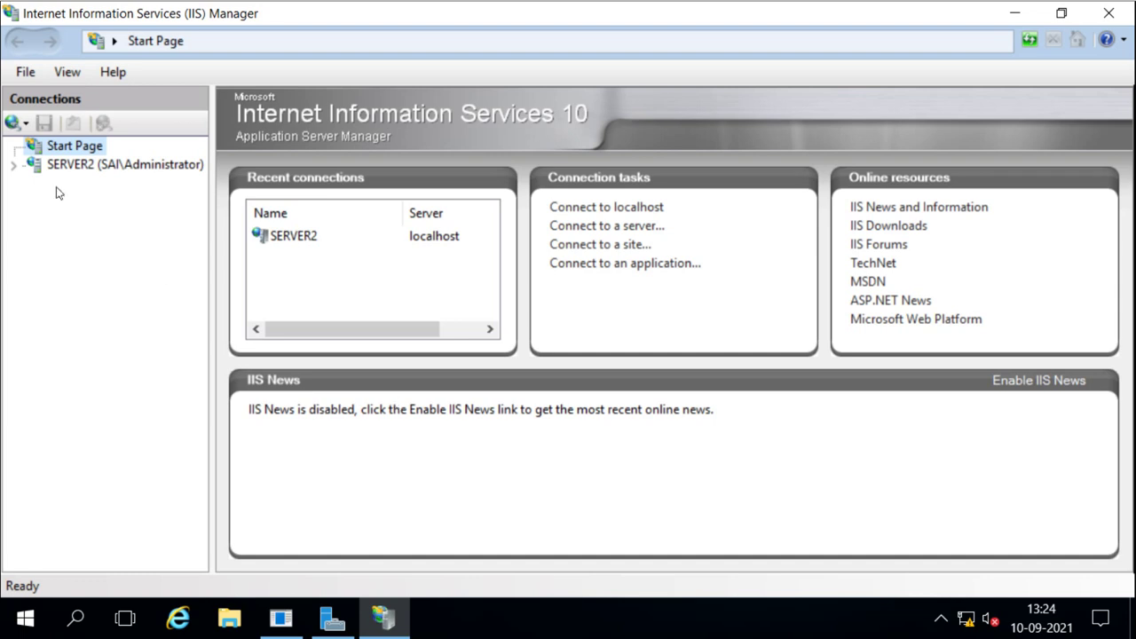
left_click(13, 166)
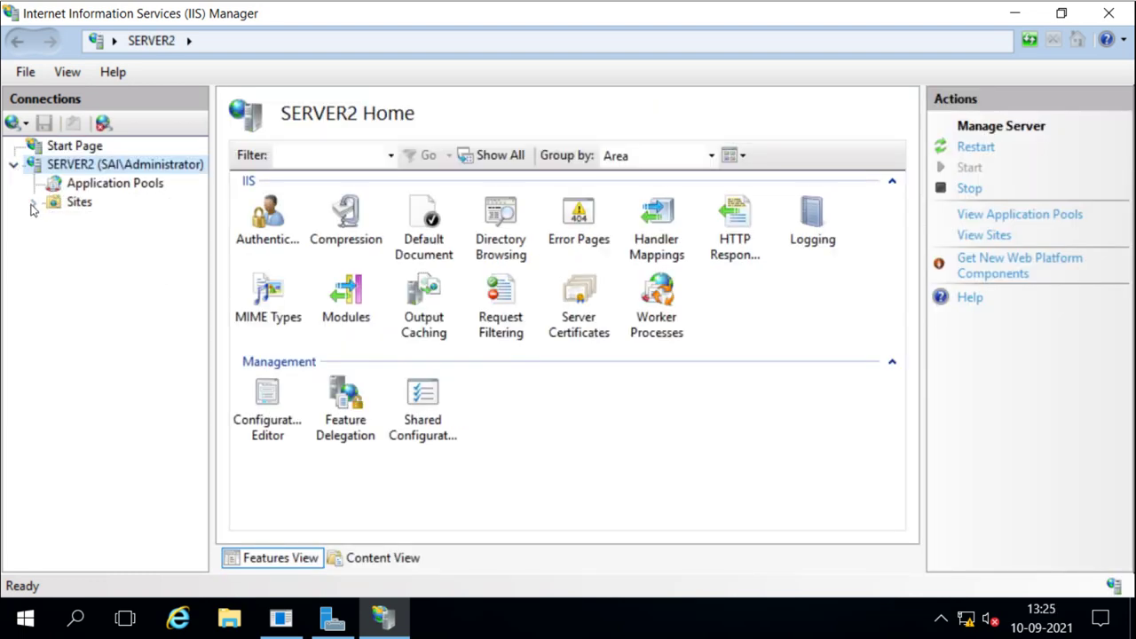
left_click(32, 204)
left_click(75, 223)
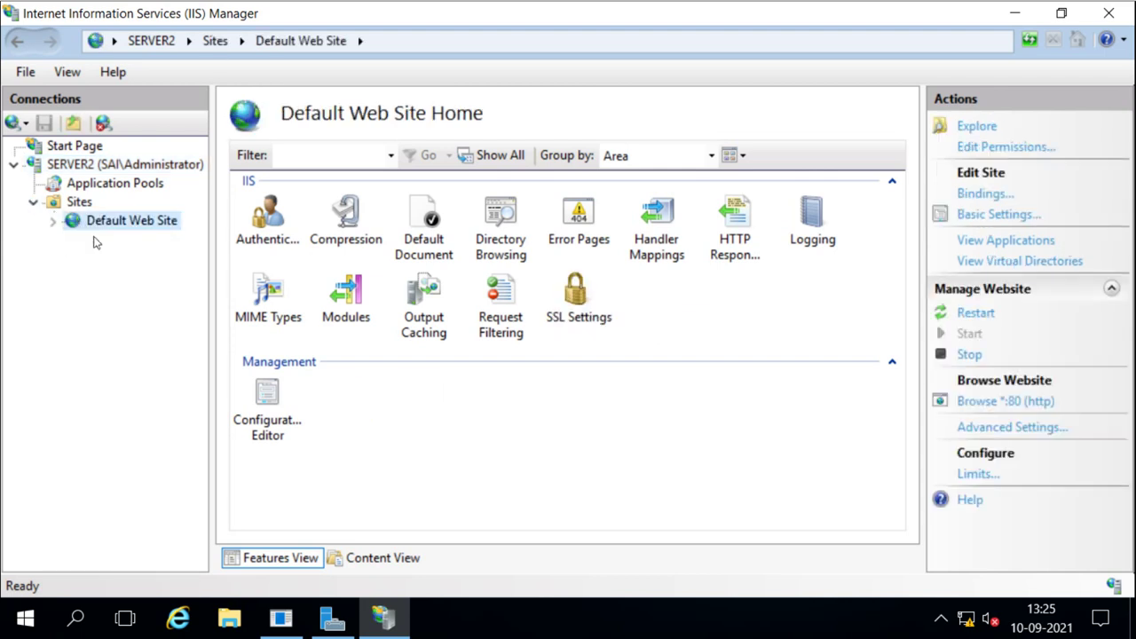
left_click(89, 166)
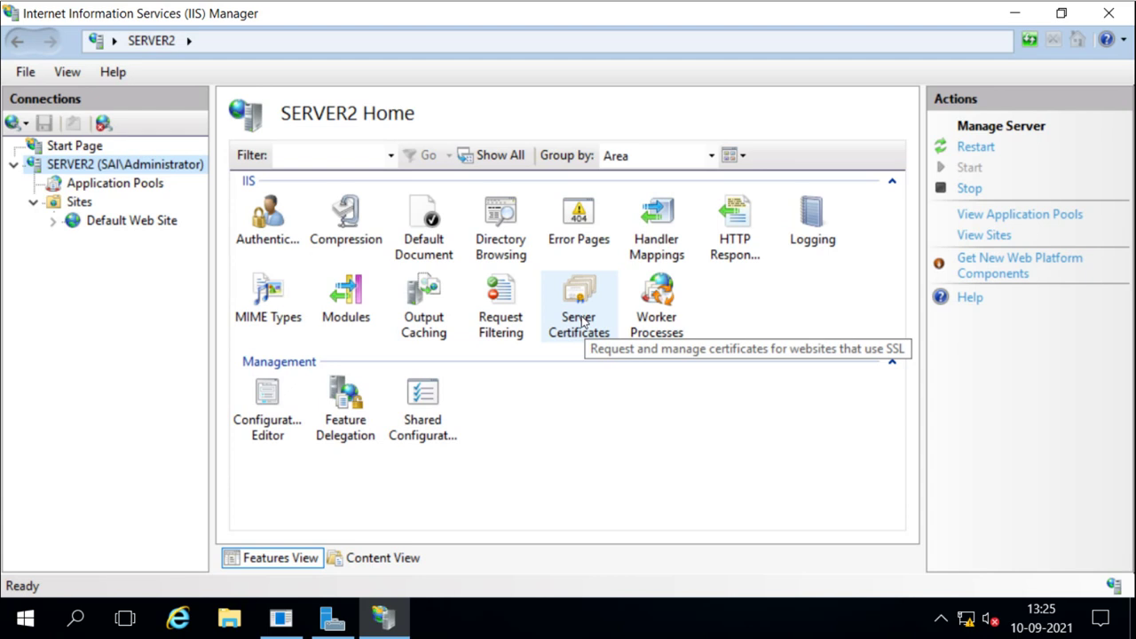
double_click(581, 323)
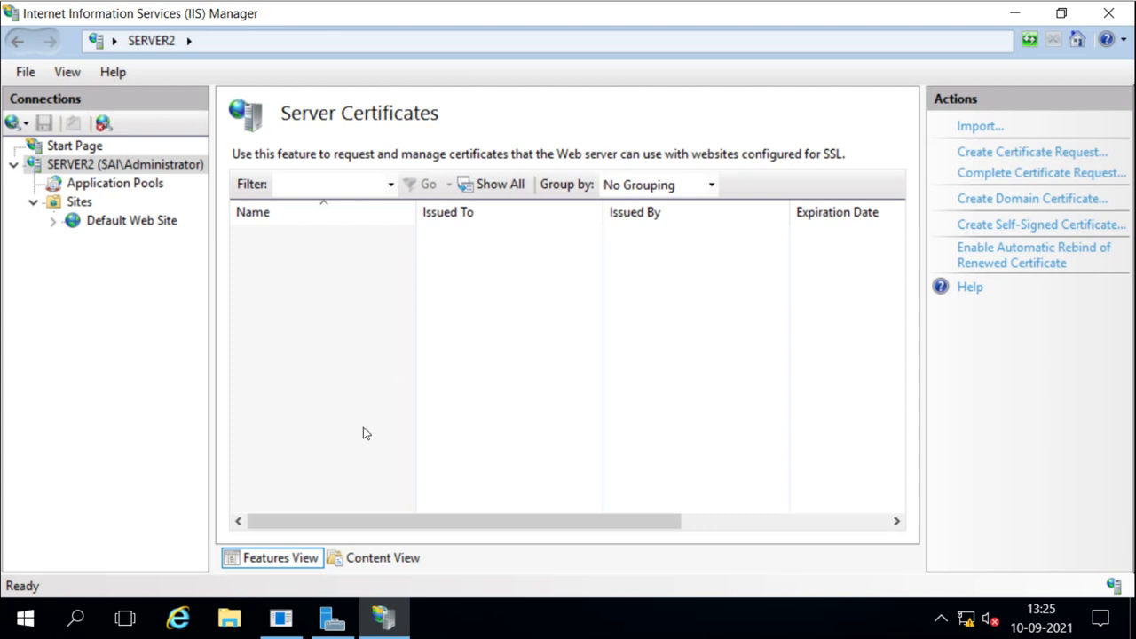
Step: Dismiss the shutdown reason dialog and launch mmc from the Run prompt
left_click(278, 616)
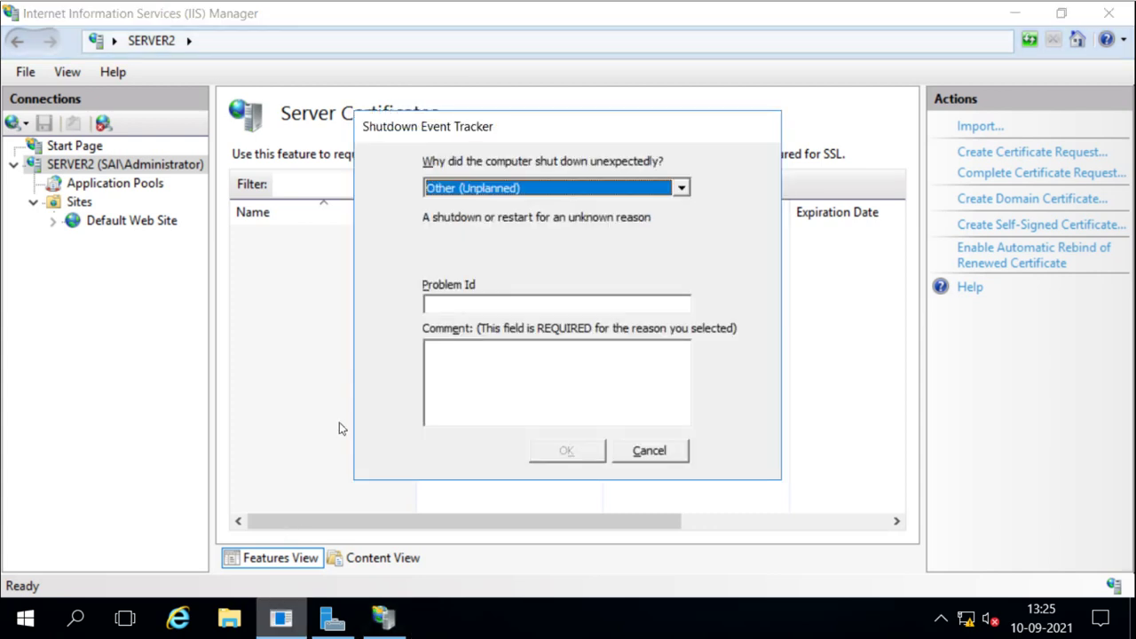
left_click(647, 451)
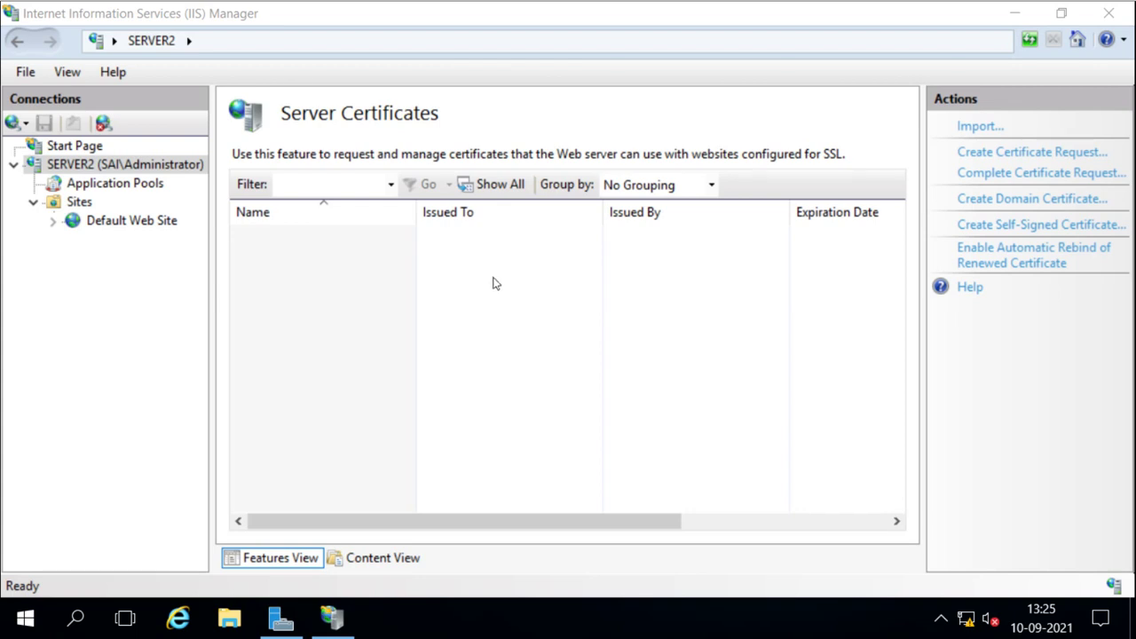
key("super+r")
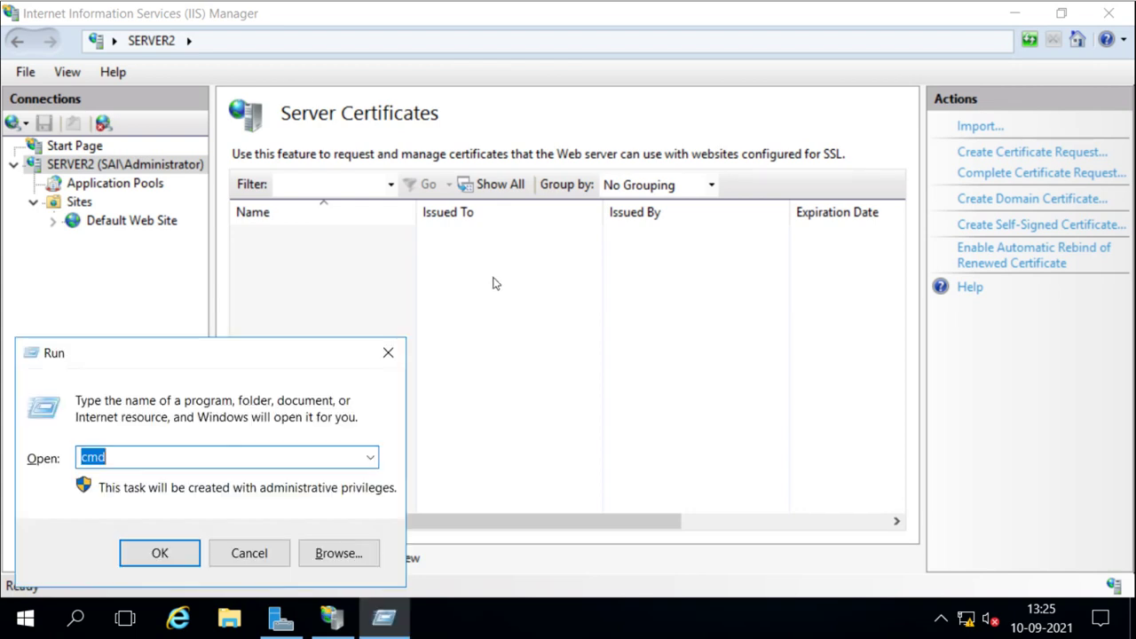
type("mmc")
key("Return")
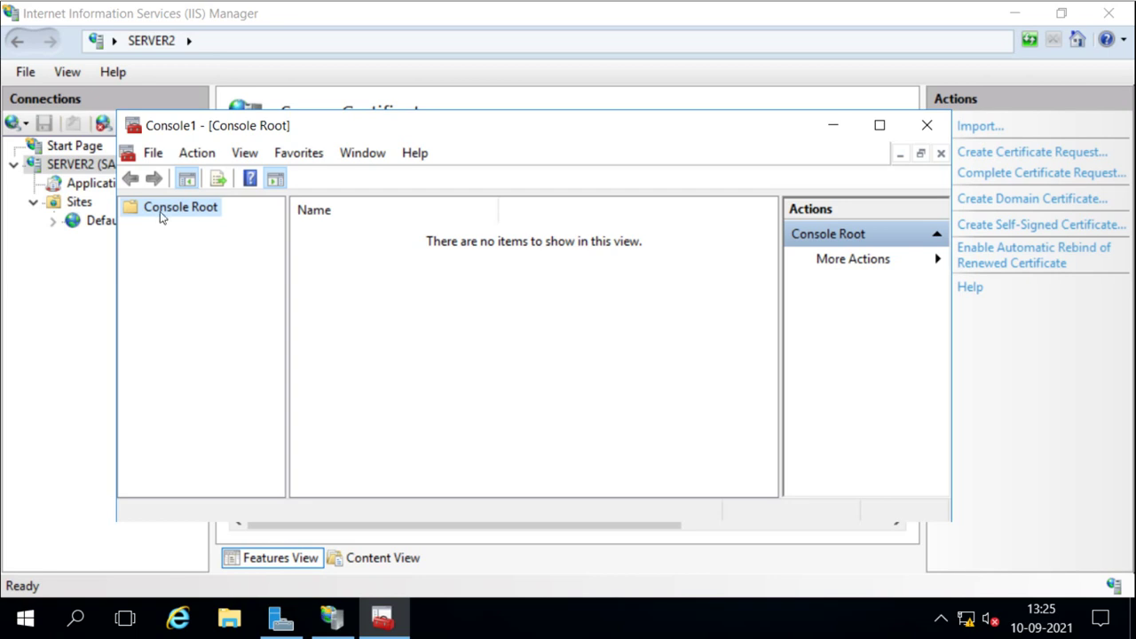
Step: Add the Certificates snap-in for the local computer account to the console
left_click(153, 154)
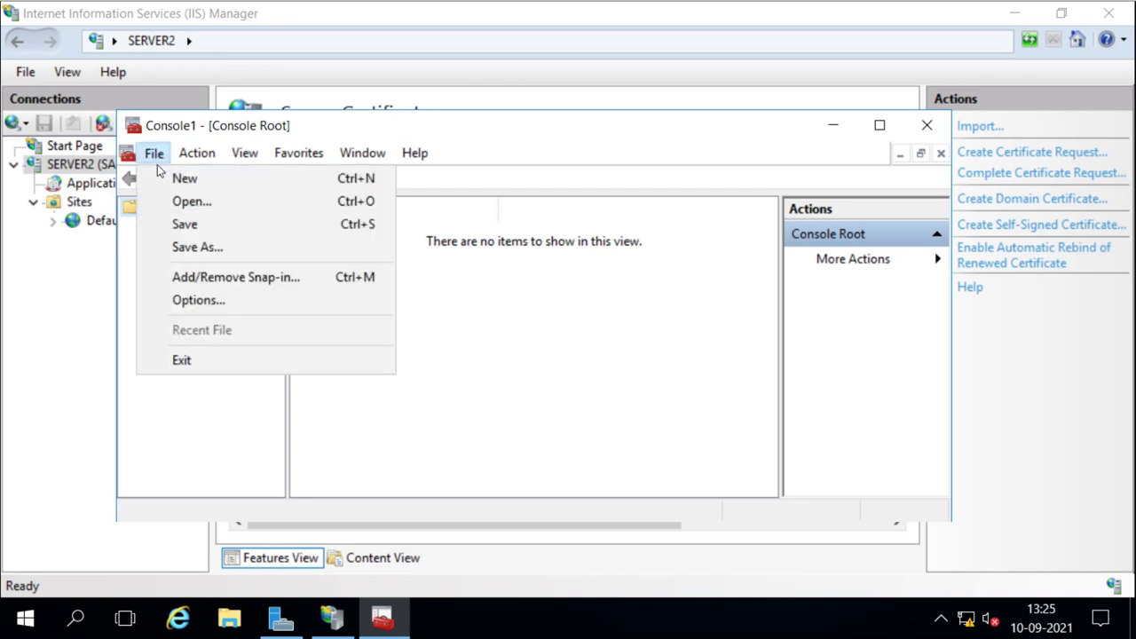
left_click(185, 276)
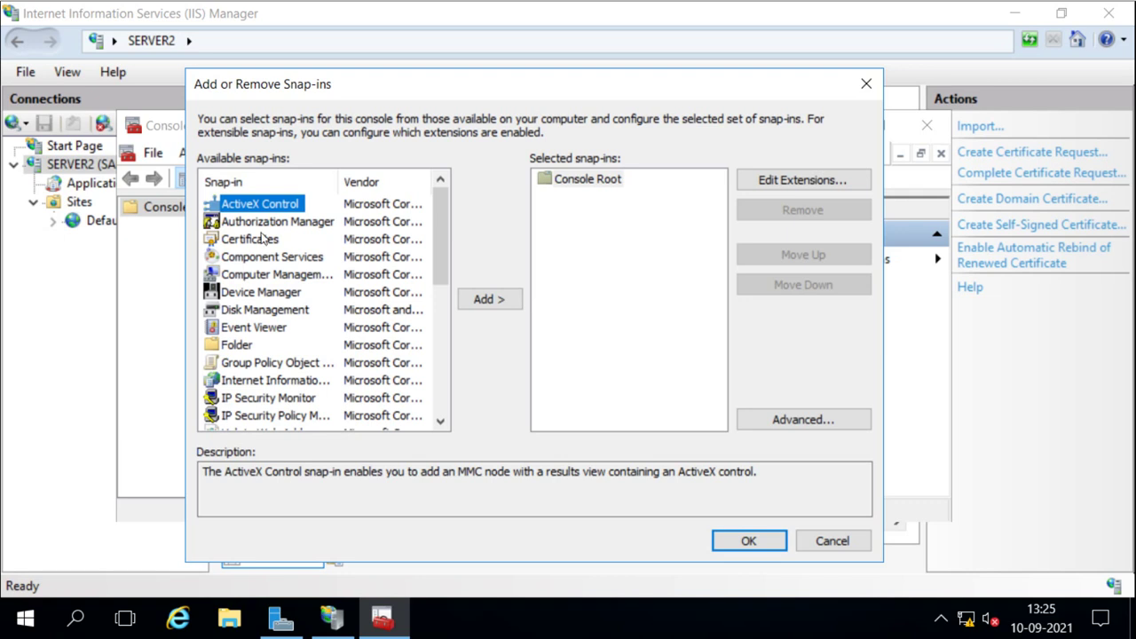
left_click(264, 238)
left_click(490, 302)
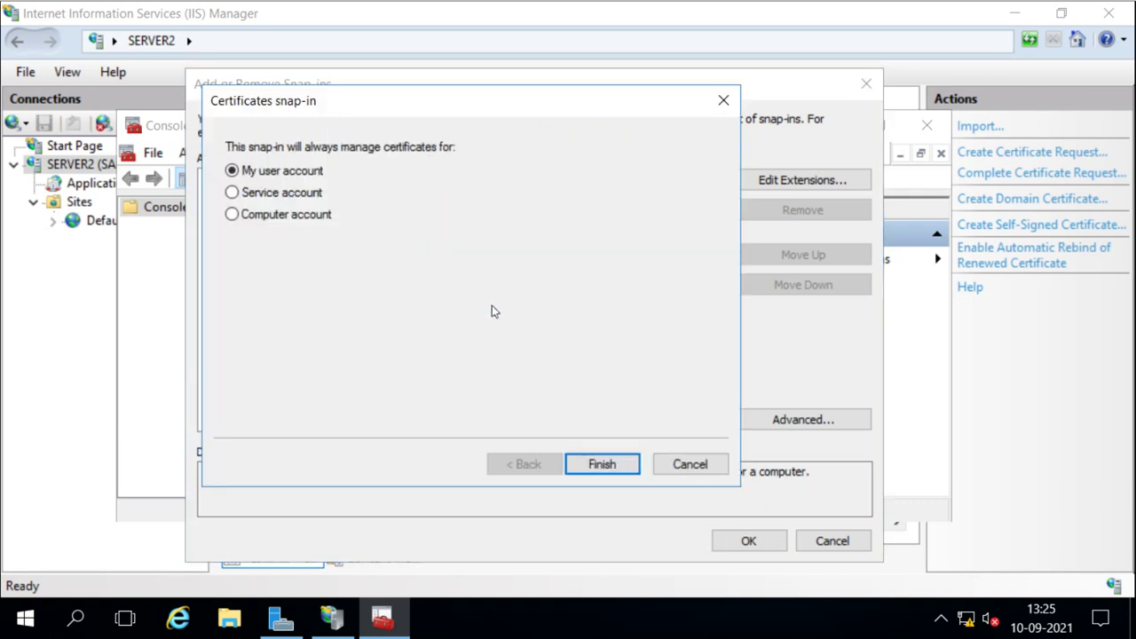
left_click(234, 214)
left_click(601, 465)
left_click(601, 465)
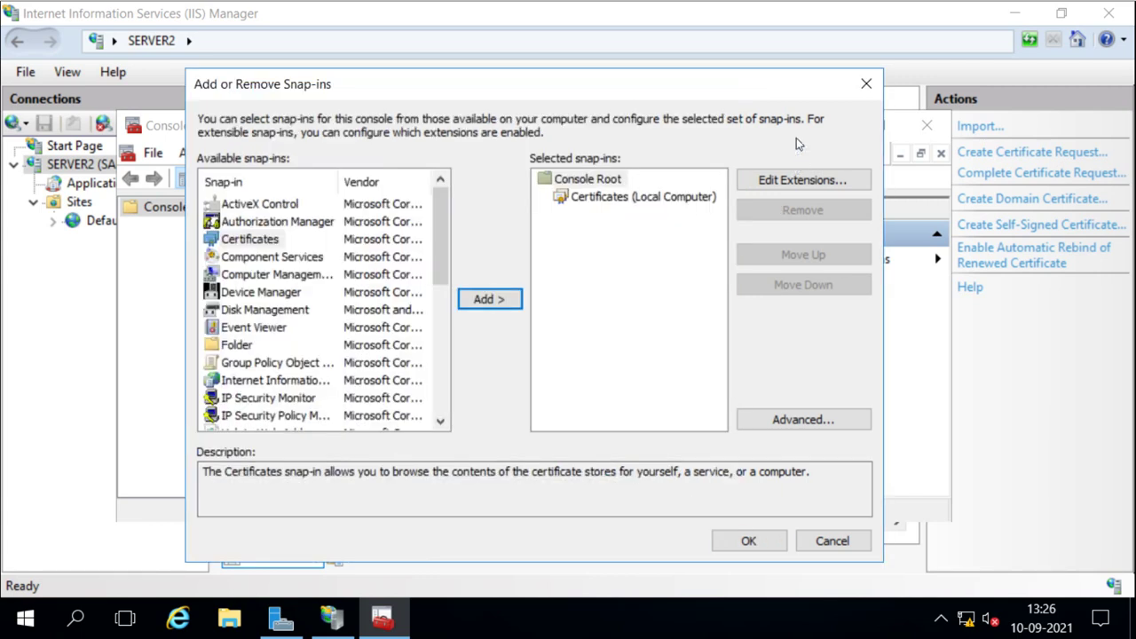
left_click(744, 542)
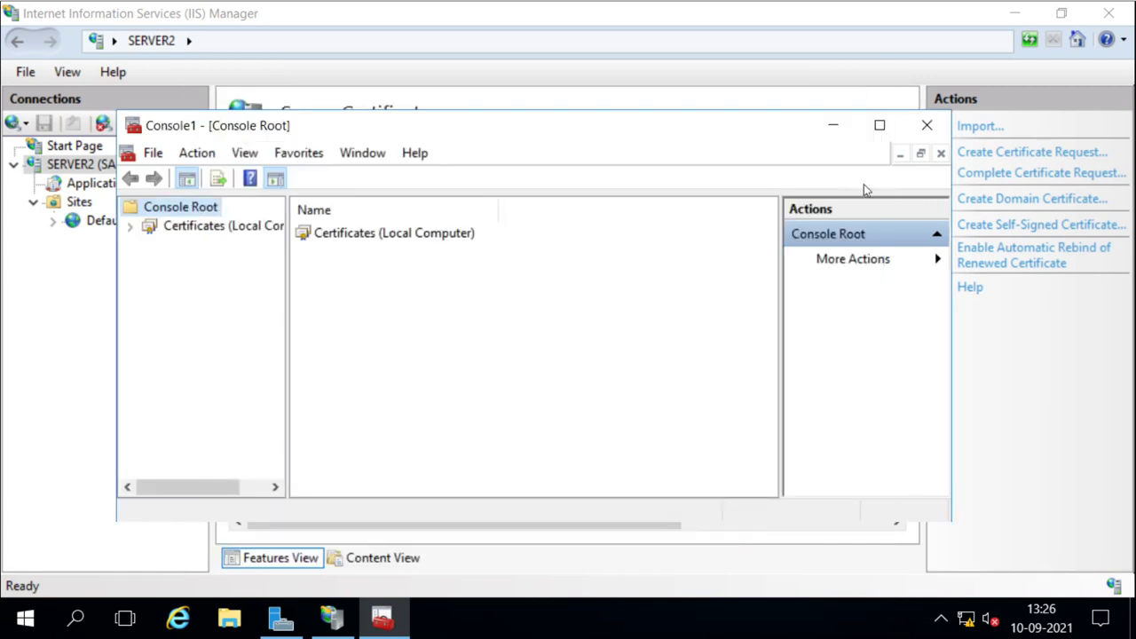
Step: Maximize the console and open the empty Web Hosting certificate store
left_click(880, 125)
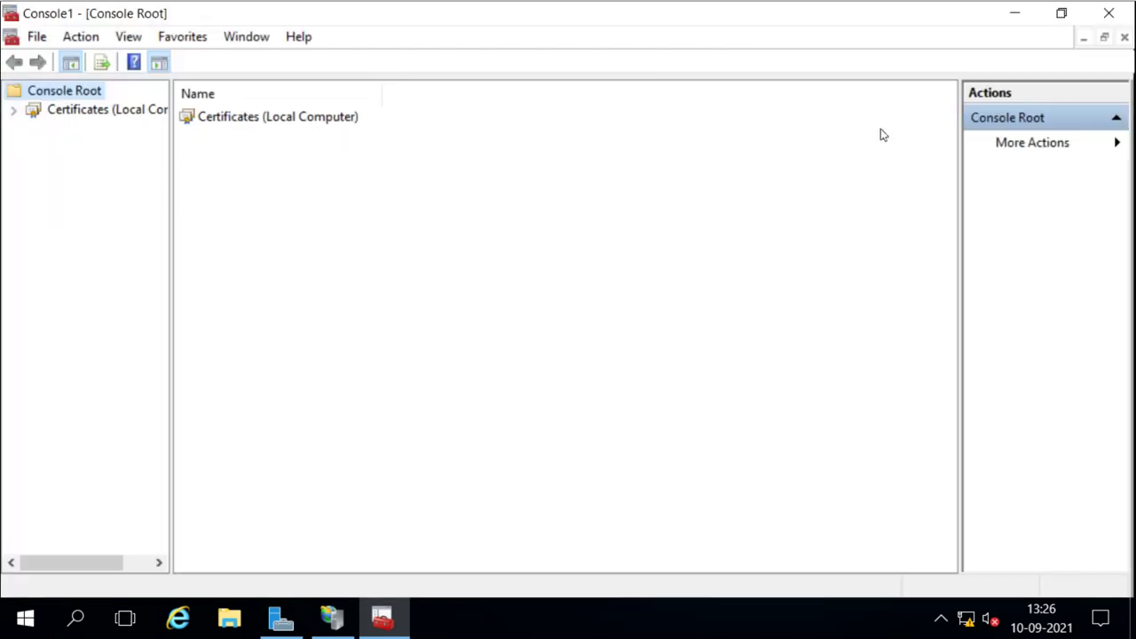
left_click(14, 109)
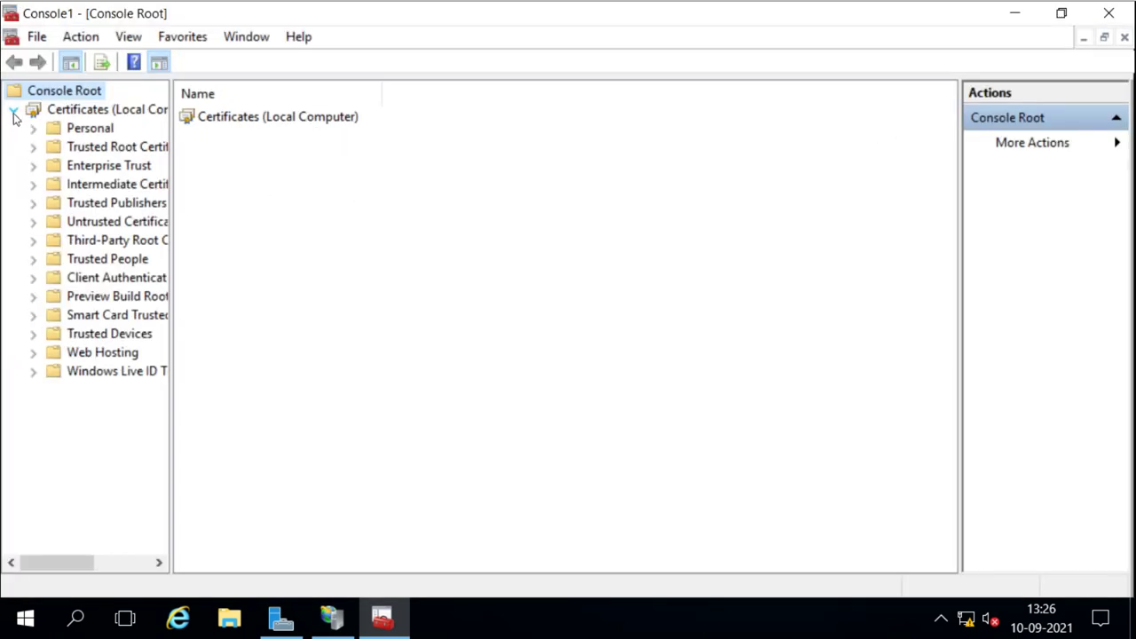
left_click(53, 358)
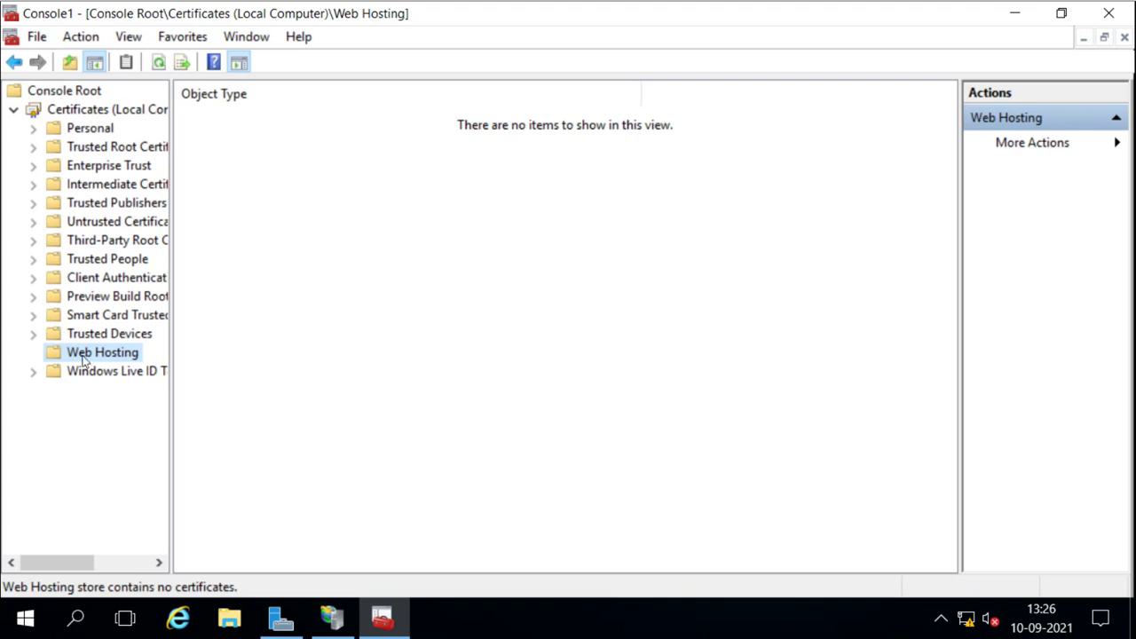
left_click_drag(171, 387, 223, 388)
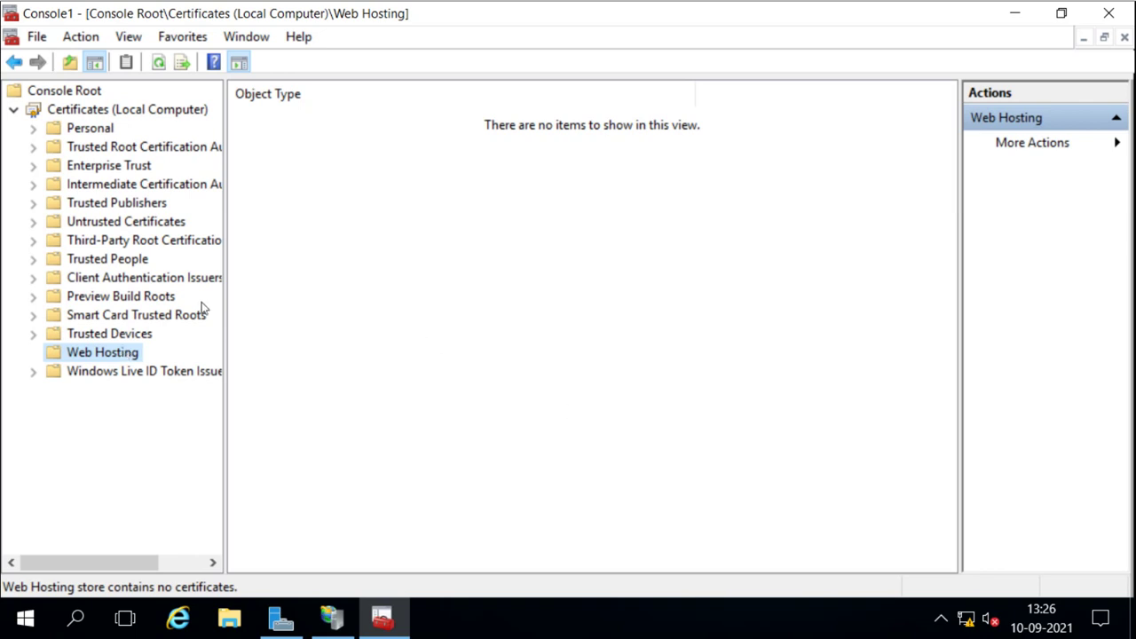
left_click_drag(225, 303, 275, 303)
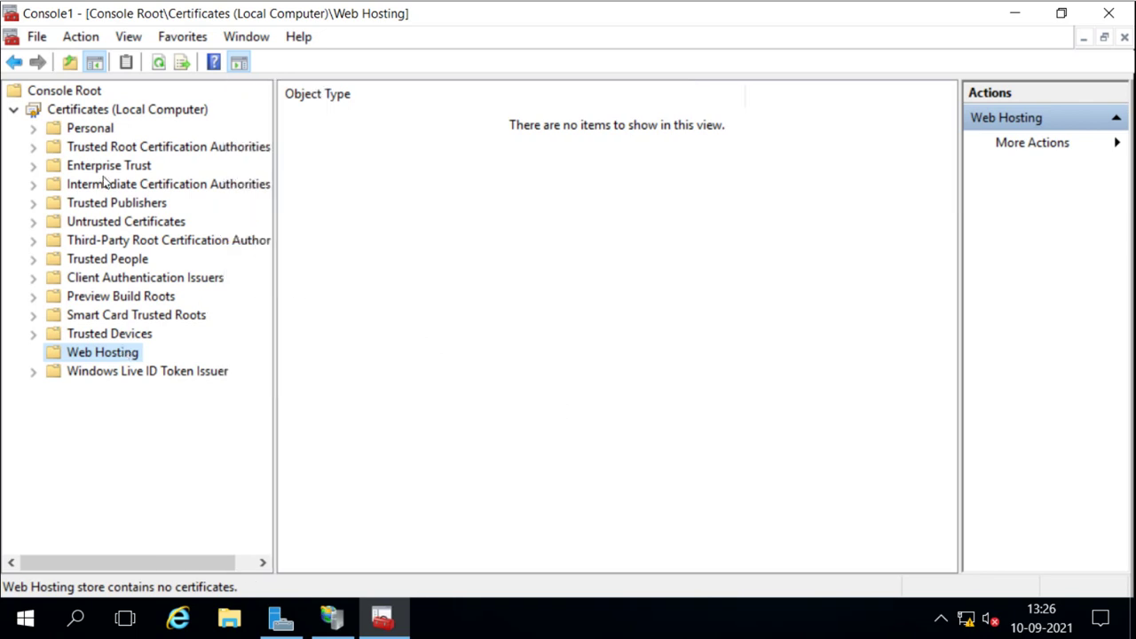
Step: Request and enroll a Computer certificate into the Personal store via Active Directory policy
left_click(57, 134)
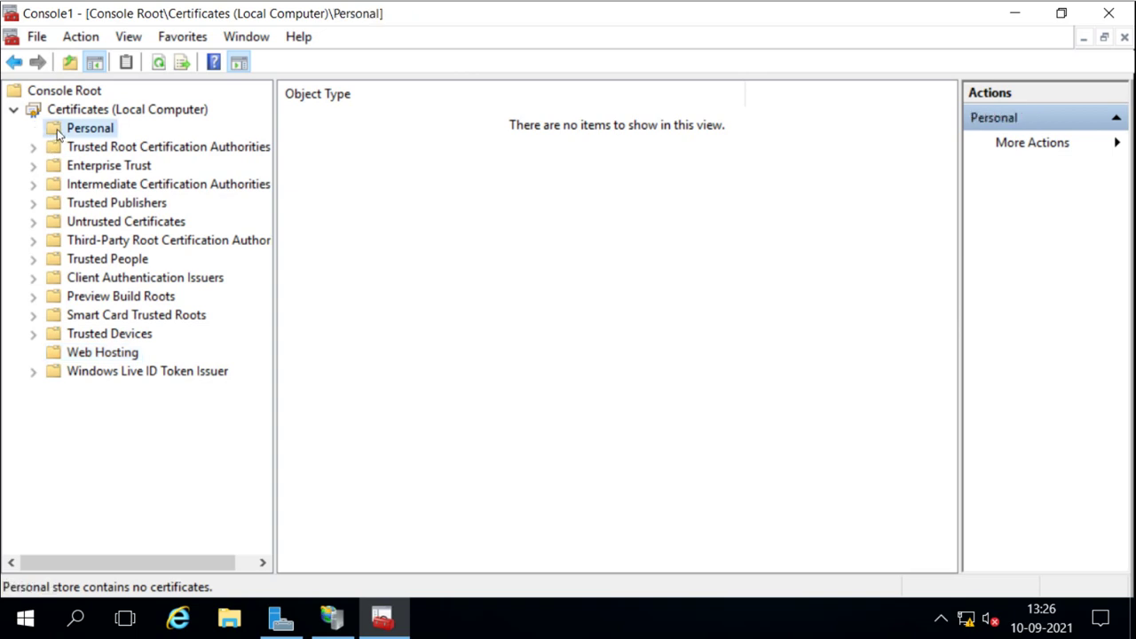
right_click(87, 133)
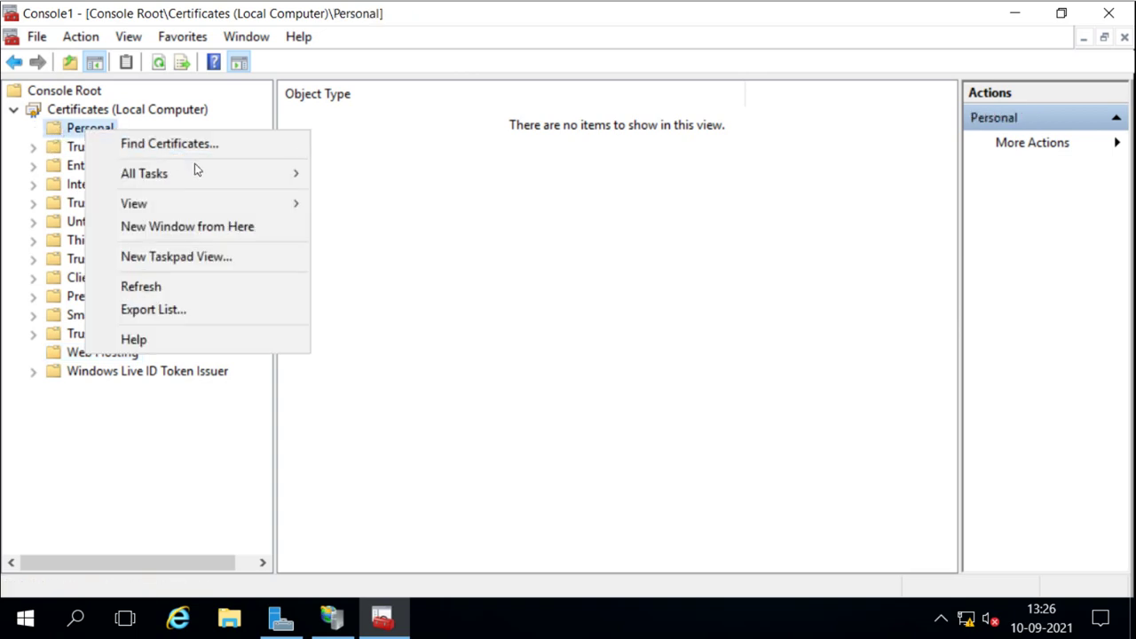
mouse_move(205, 174)
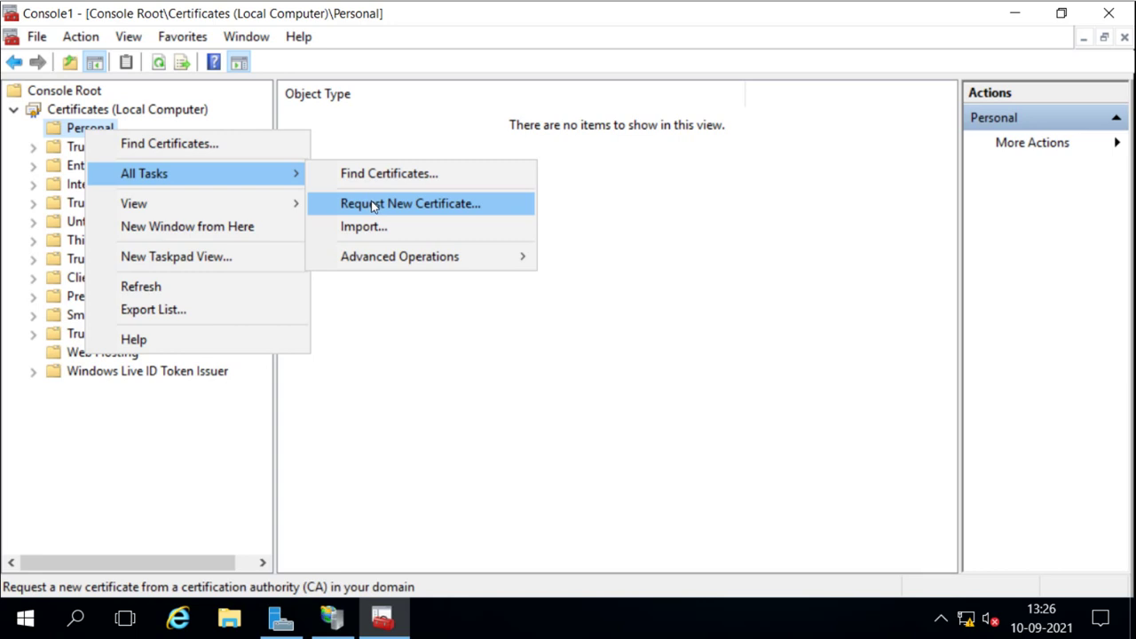
left_click(371, 202)
left_click(755, 516)
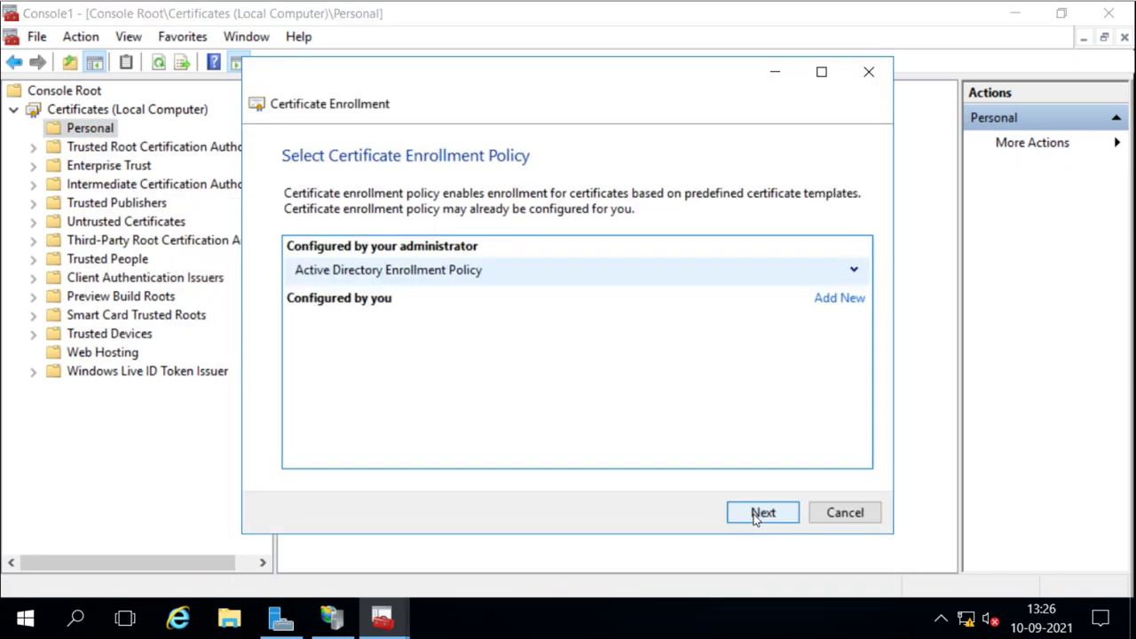
left_click(756, 515)
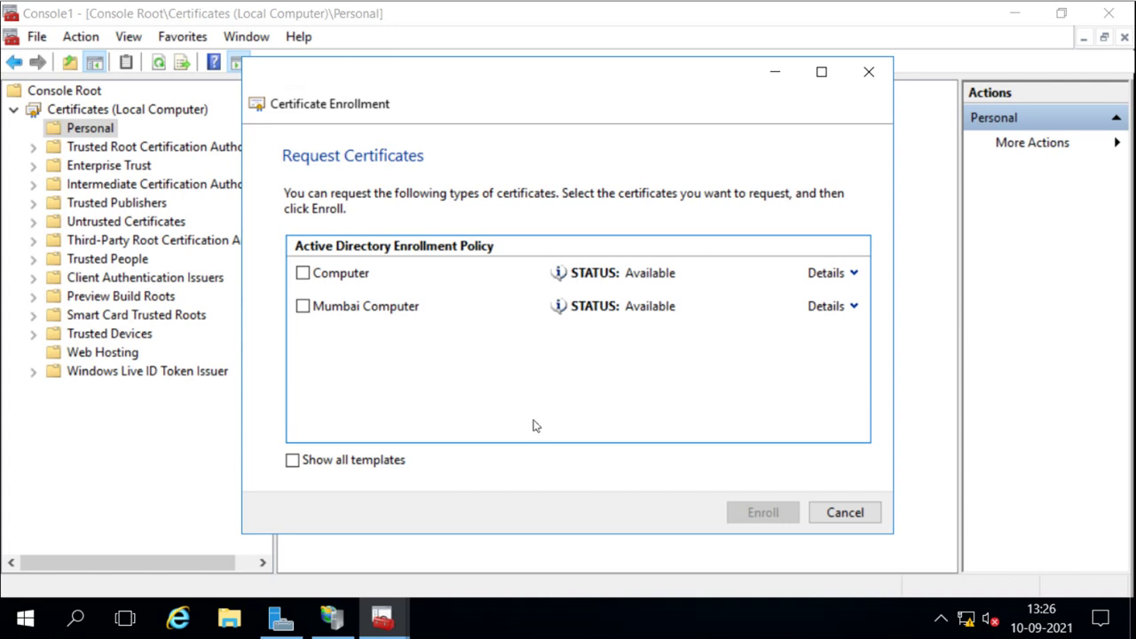
left_click(303, 274)
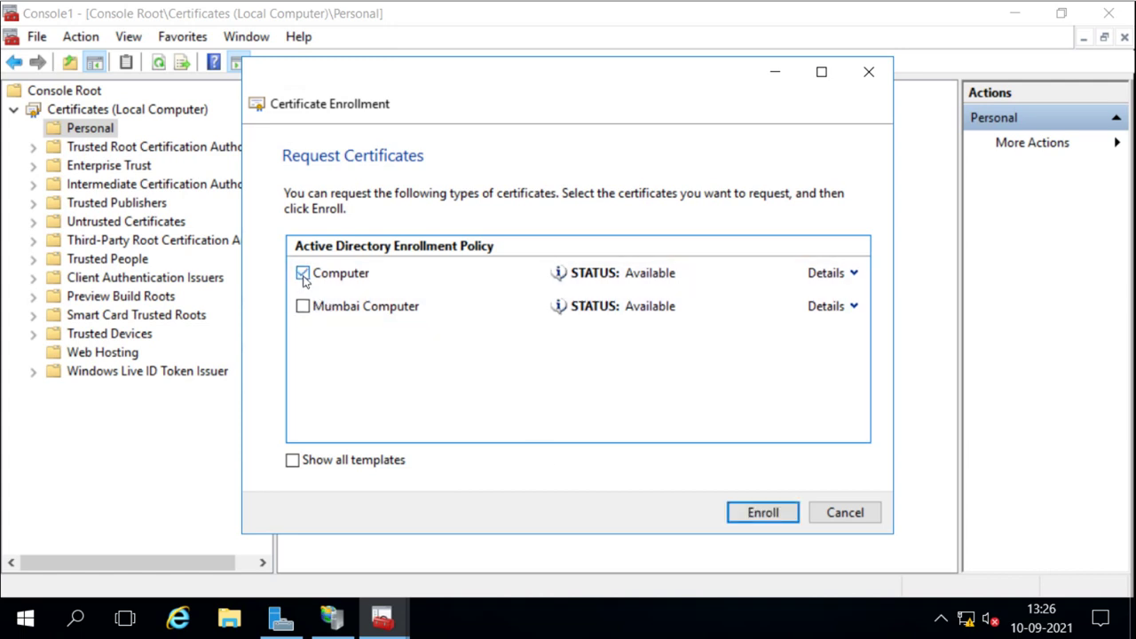
left_click(763, 515)
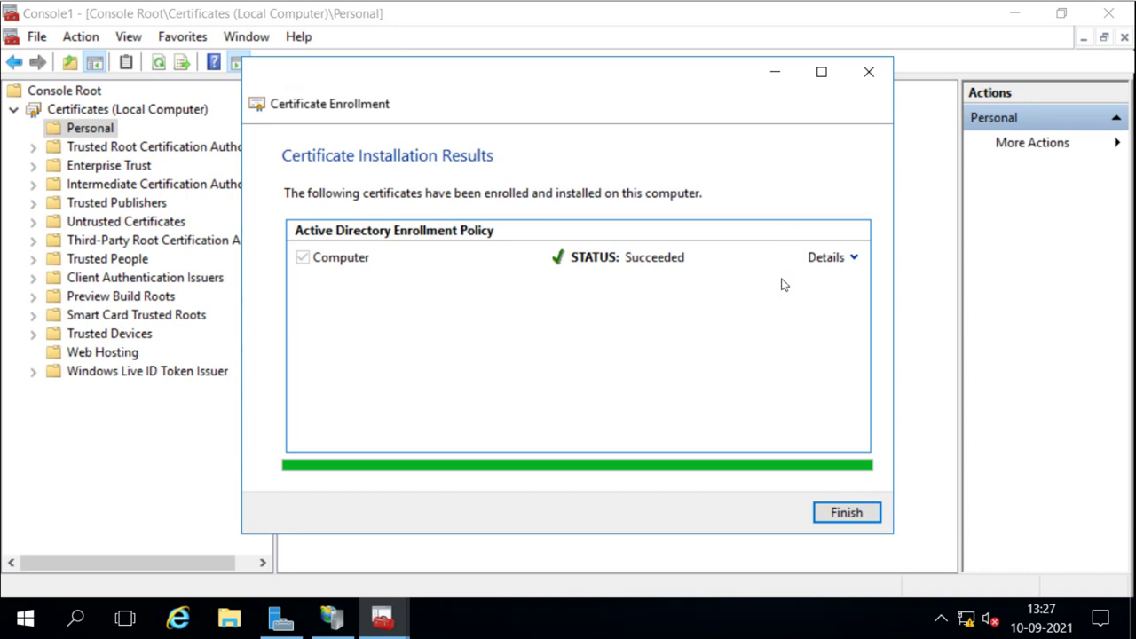
Step: Close the enrollment results and open the Personal store's Certificates folder
left_click(852, 261)
left_click(852, 264)
left_click(848, 520)
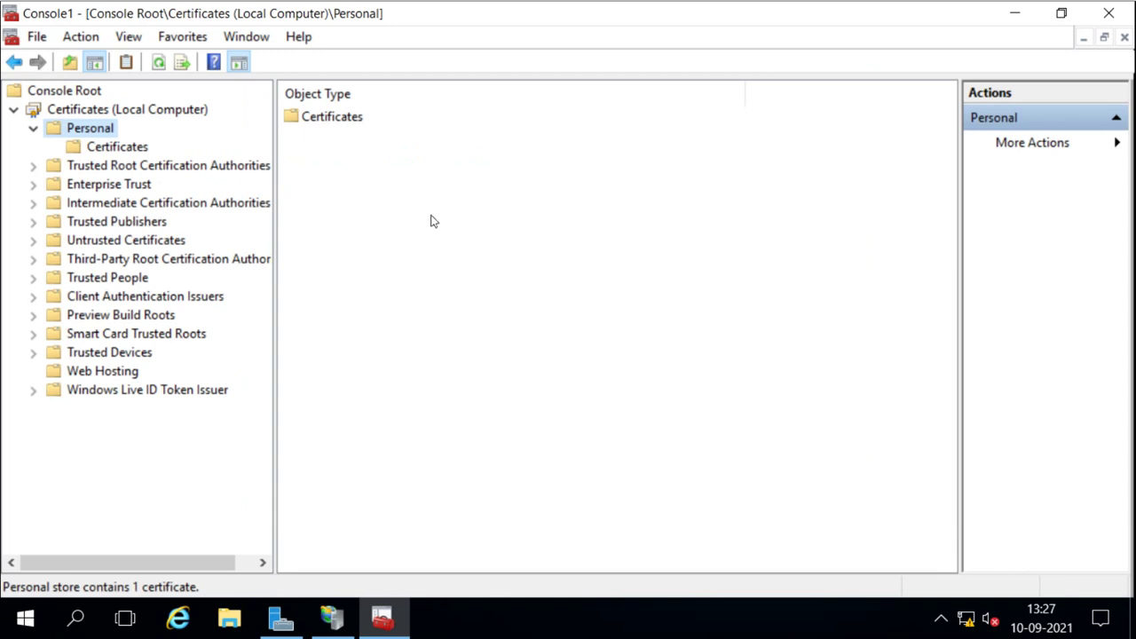
double_click(330, 119)
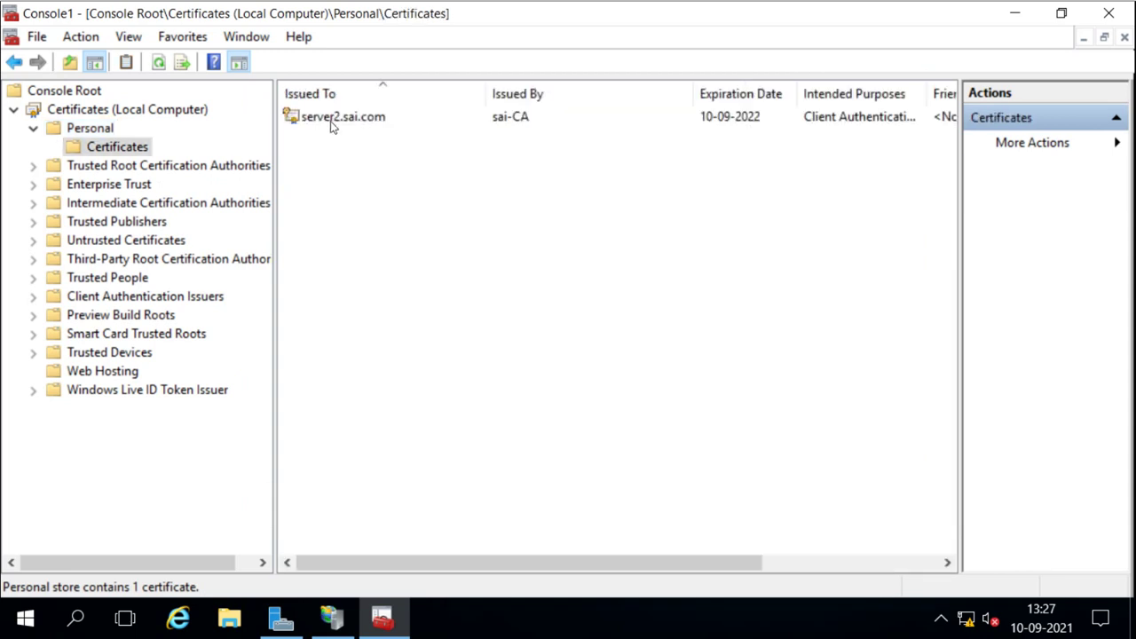
Step: Check the Web Hosting store, then minimize the console back to IIS Manager
left_click(104, 373)
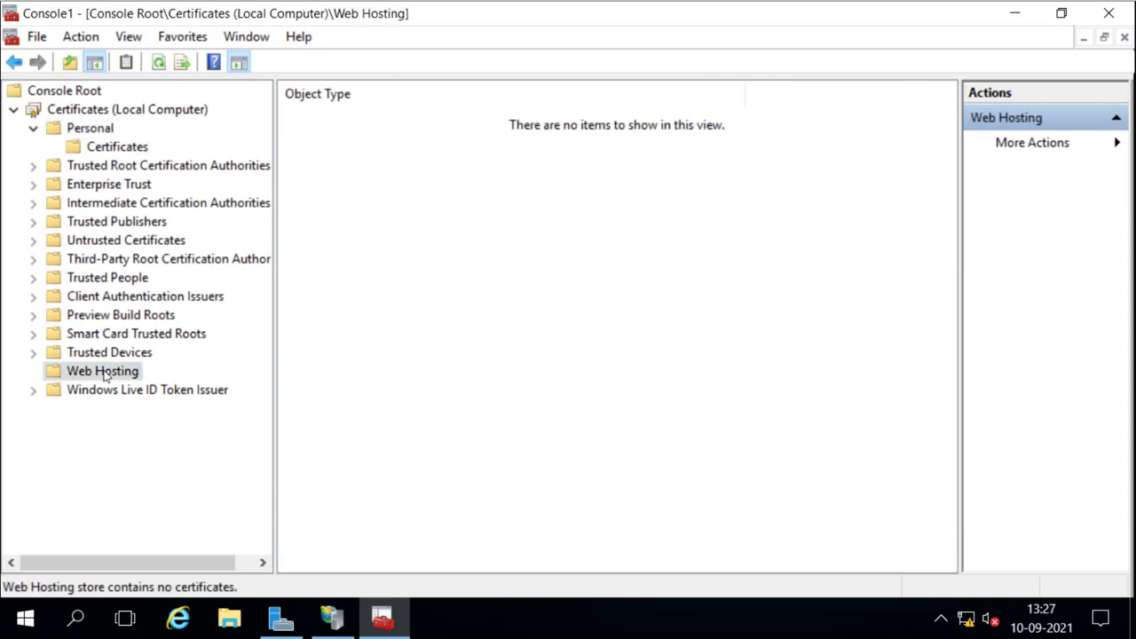
right_click(104, 373)
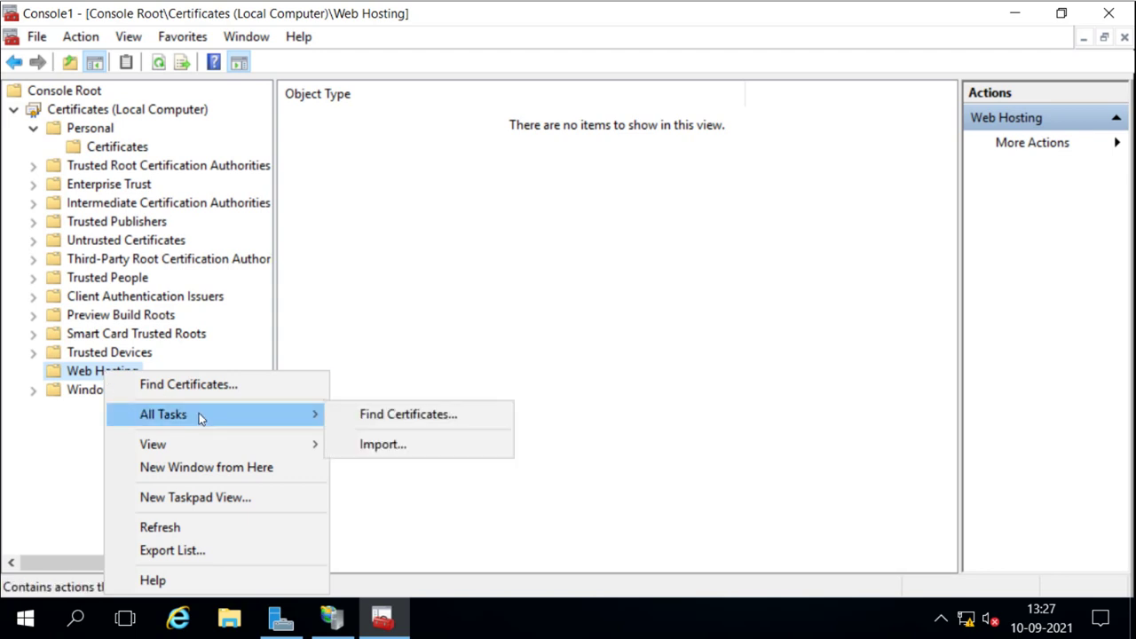
left_click(462, 235)
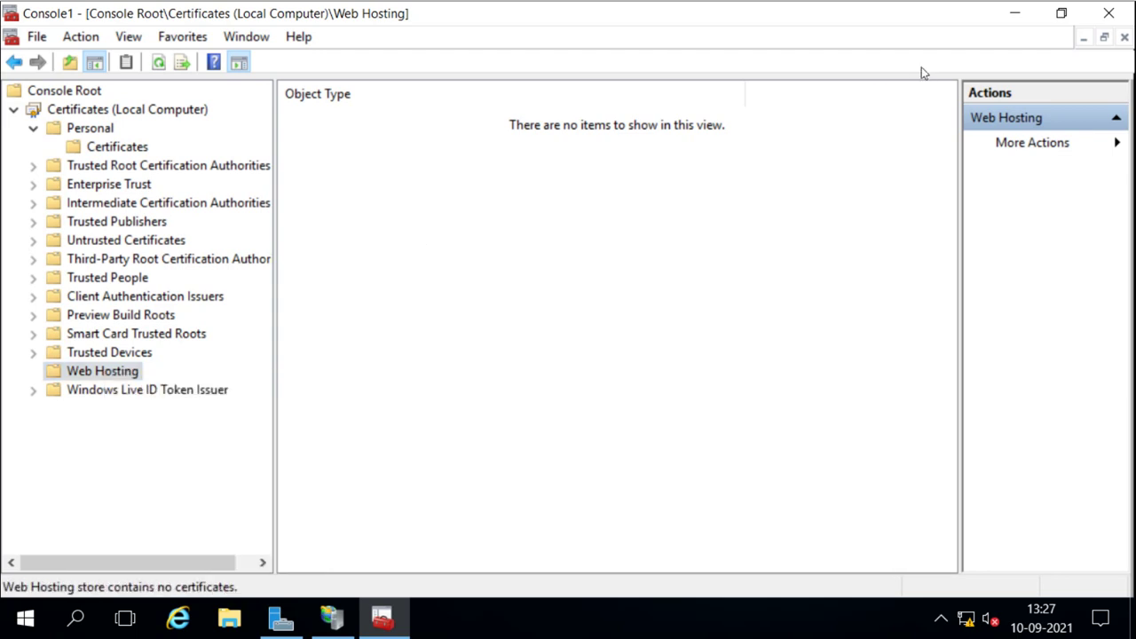
left_click(1012, 16)
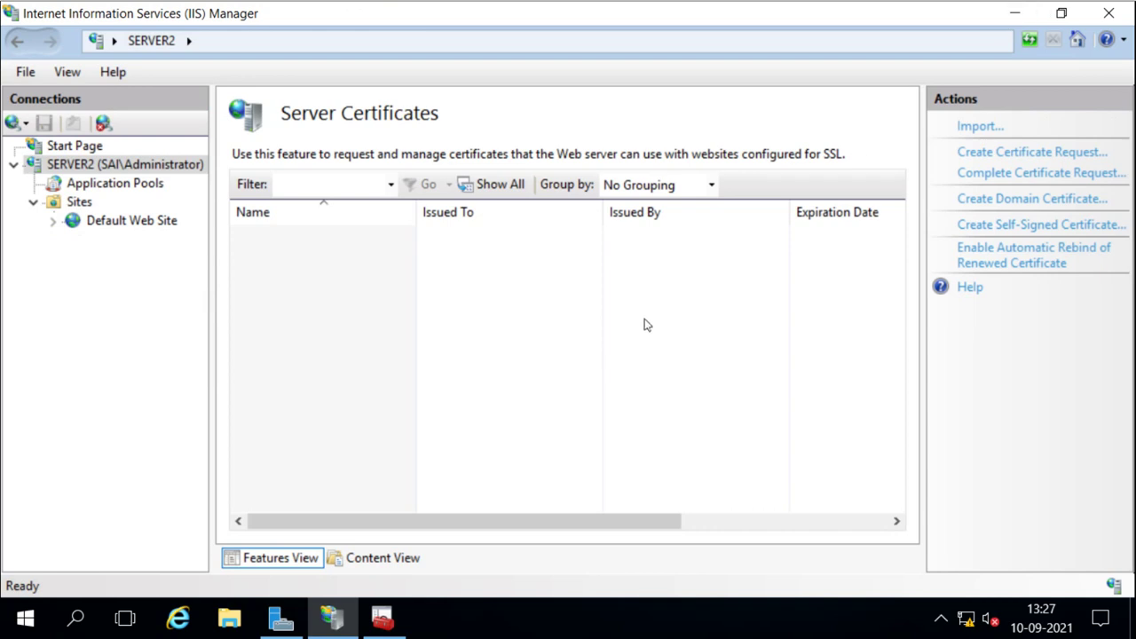
Step: Refresh Server Certificates and select the new server2.sai.com certificate issued by sai-CA
right_click(301, 334)
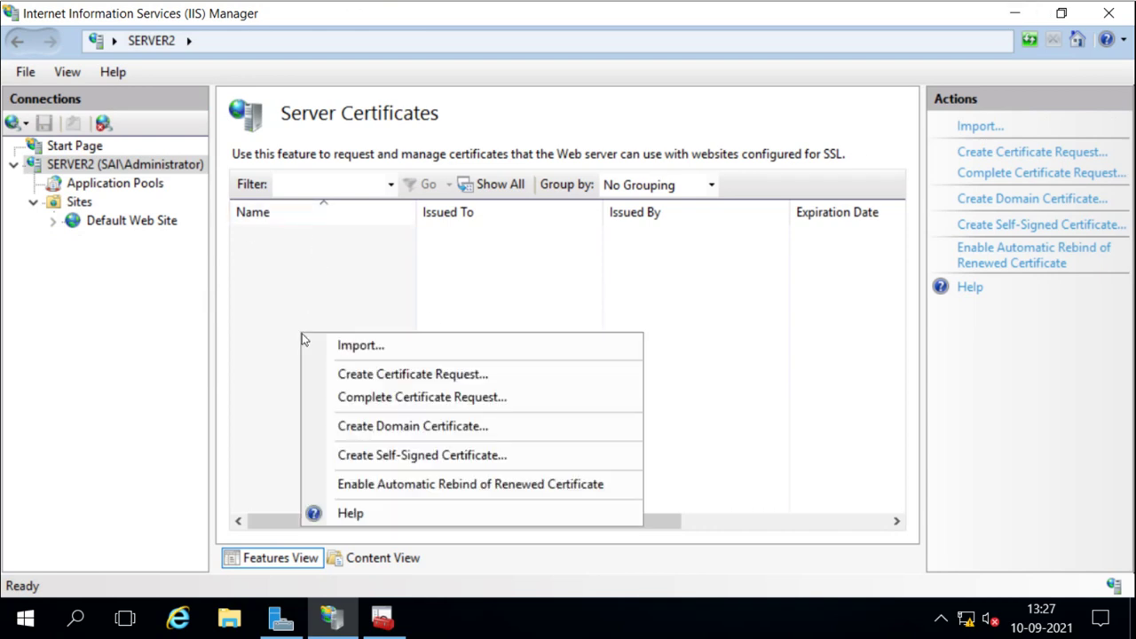
left_click(739, 313)
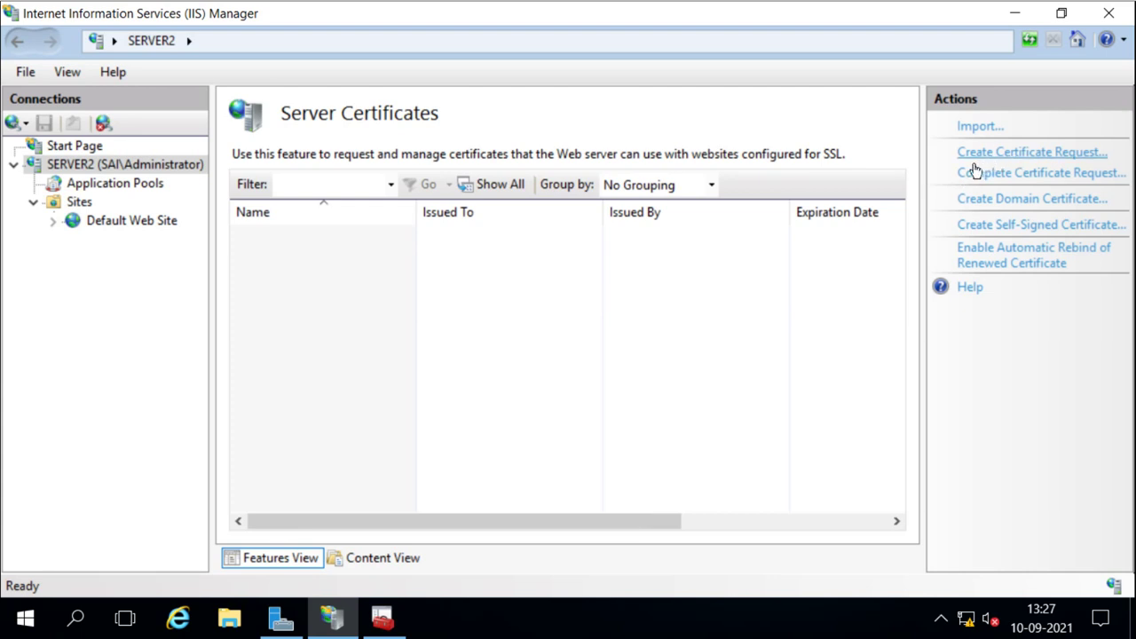
left_click(1030, 41)
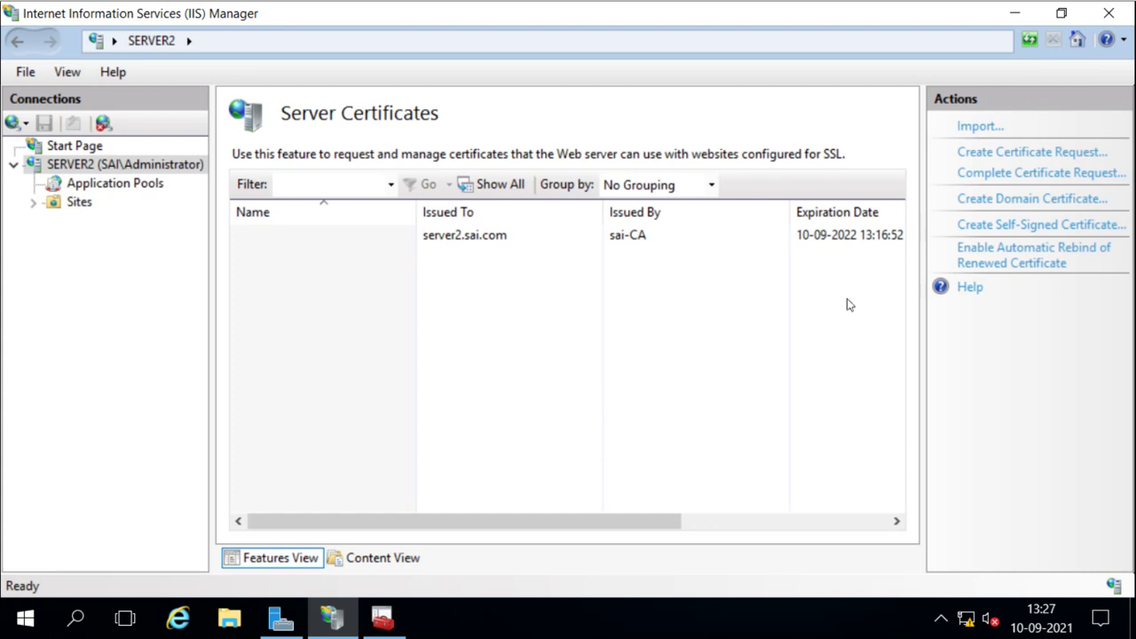
left_click(442, 245)
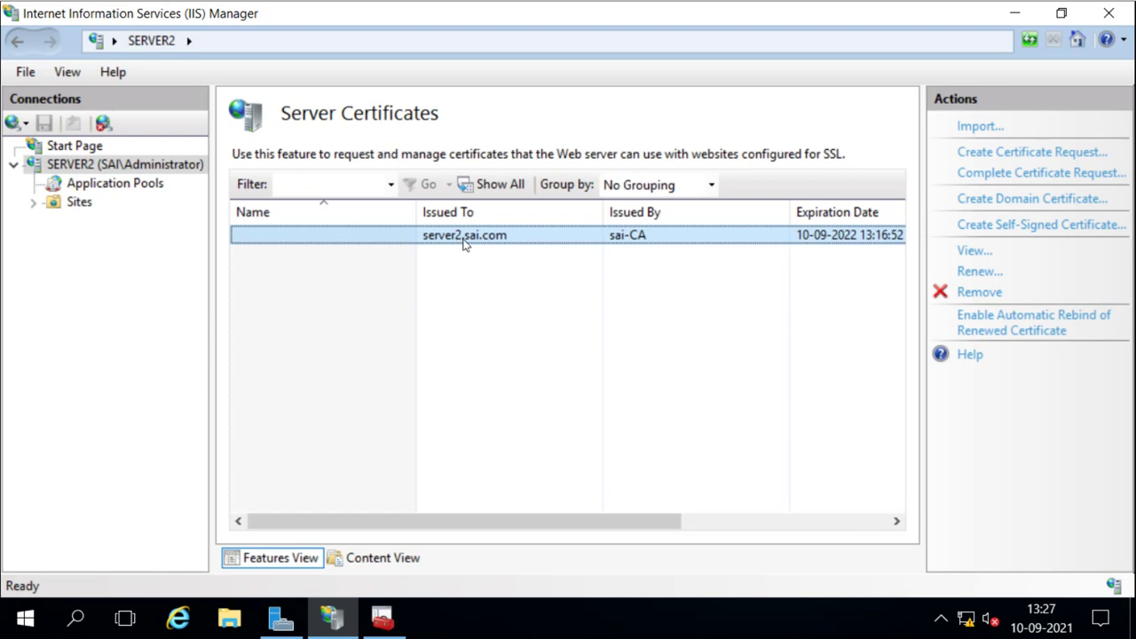
left_click(1029, 40)
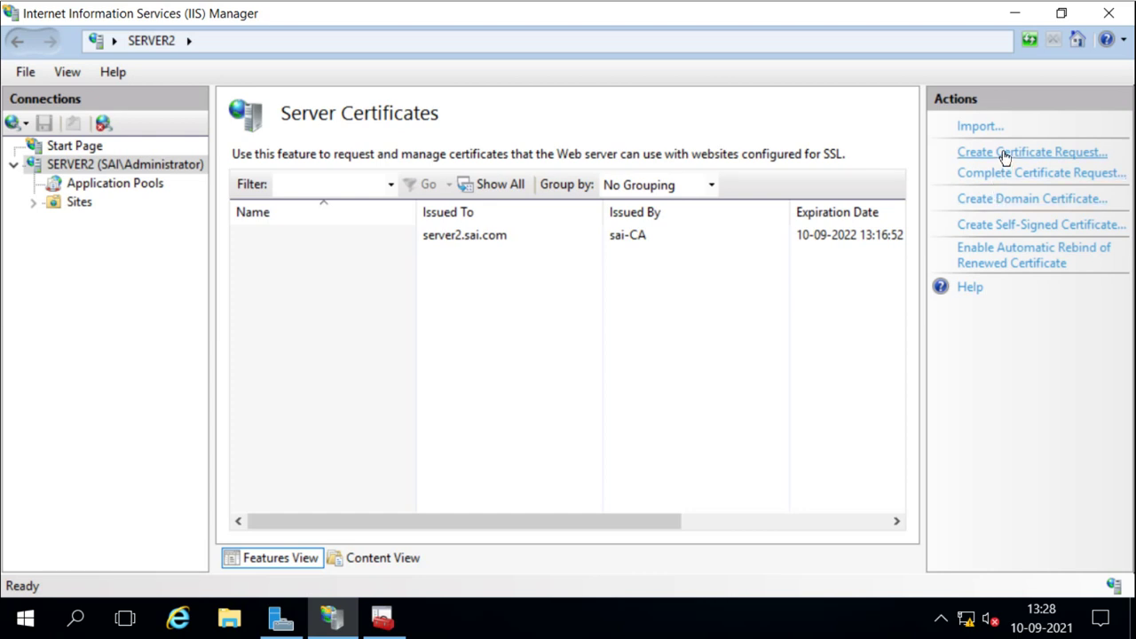
Step: Start a certificate request and enter server2.sai.com as the common name
left_click(1005, 156)
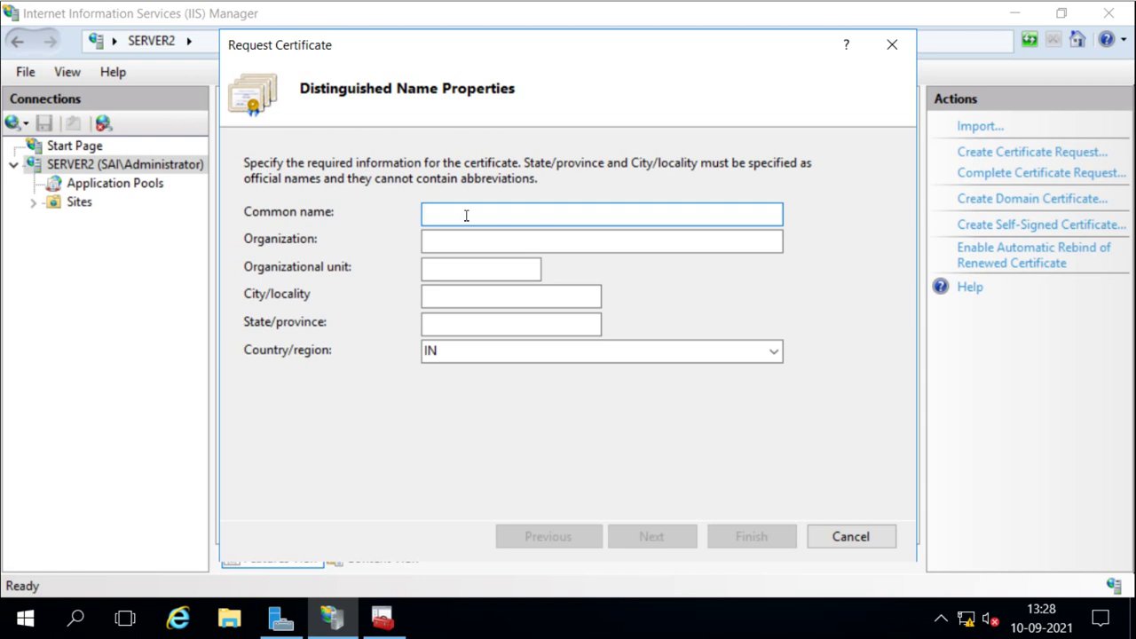
type("server2.sai.com")
left_click(602, 241)
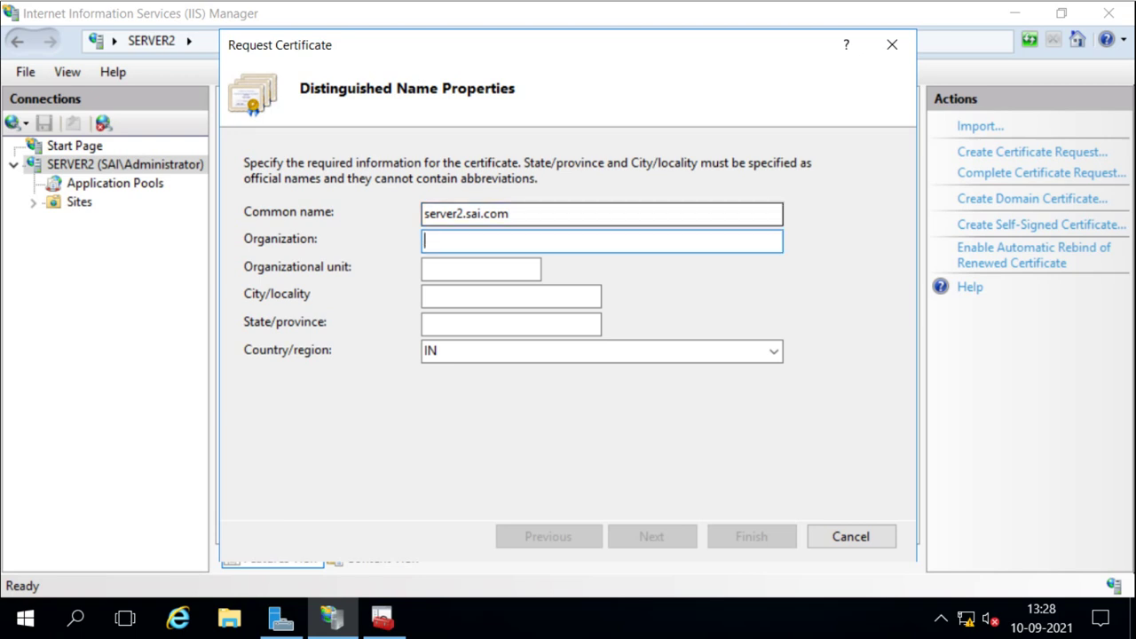
left_click(510, 214)
left_click(602, 241)
left_click(481, 269)
left_click(602, 242)
left_click(510, 213)
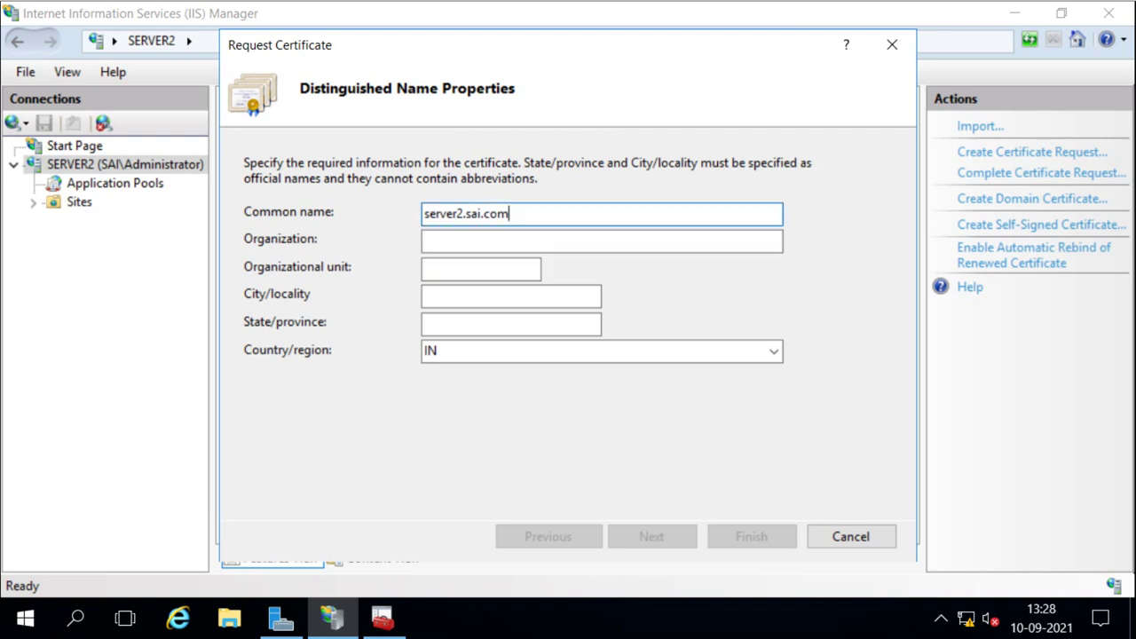
left_click(478, 213)
key("Left")
key("Left")
key("BackSpace")
key("BackSpace")
key("BackSpace")
key("BackSpace")
key("BackSpace")
key("BackSpace")
key("BackSpace")
key("BackSpace")
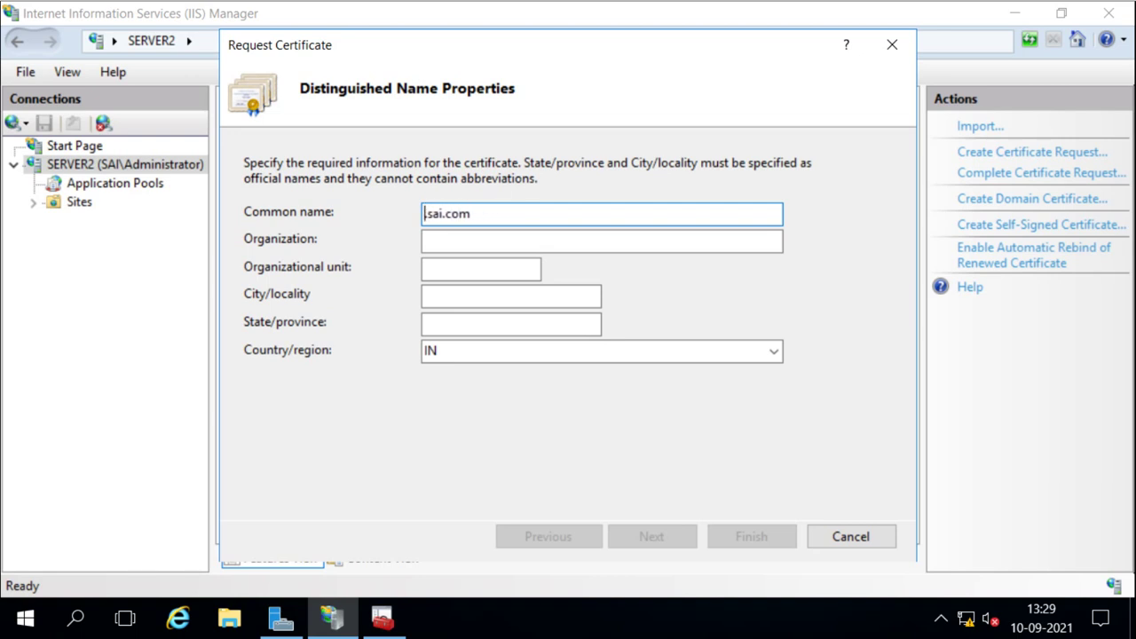
type("server2")
Step: Enter organization SAI, unit IMS, city Mumbai, state Maharashtra, with country IN
left_click(602, 241)
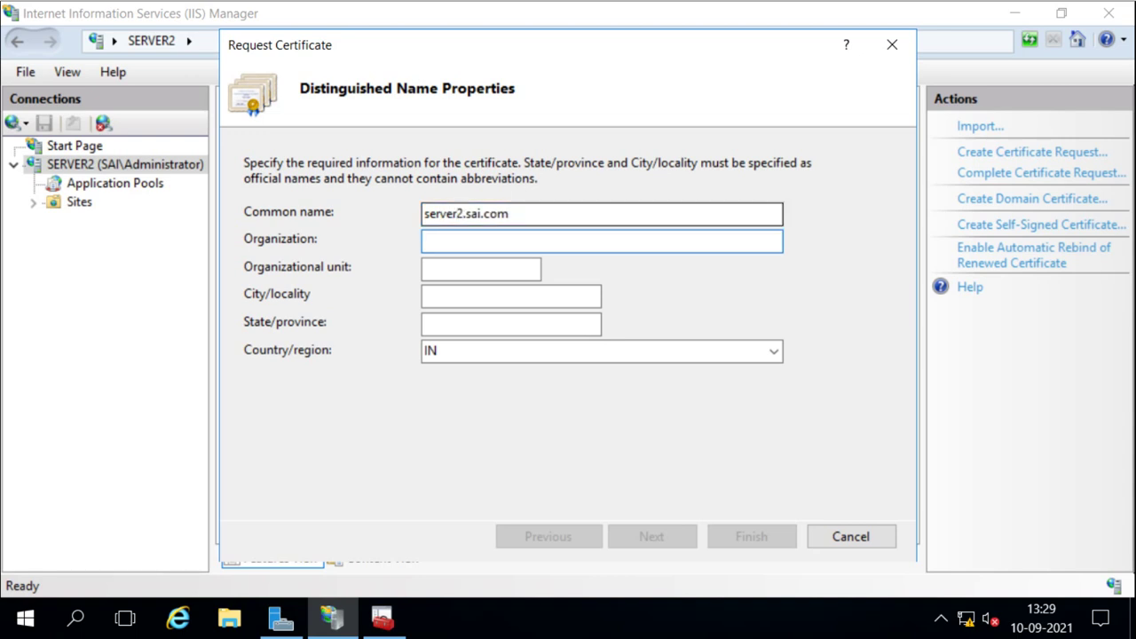
type("SAI")
left_click(480, 269)
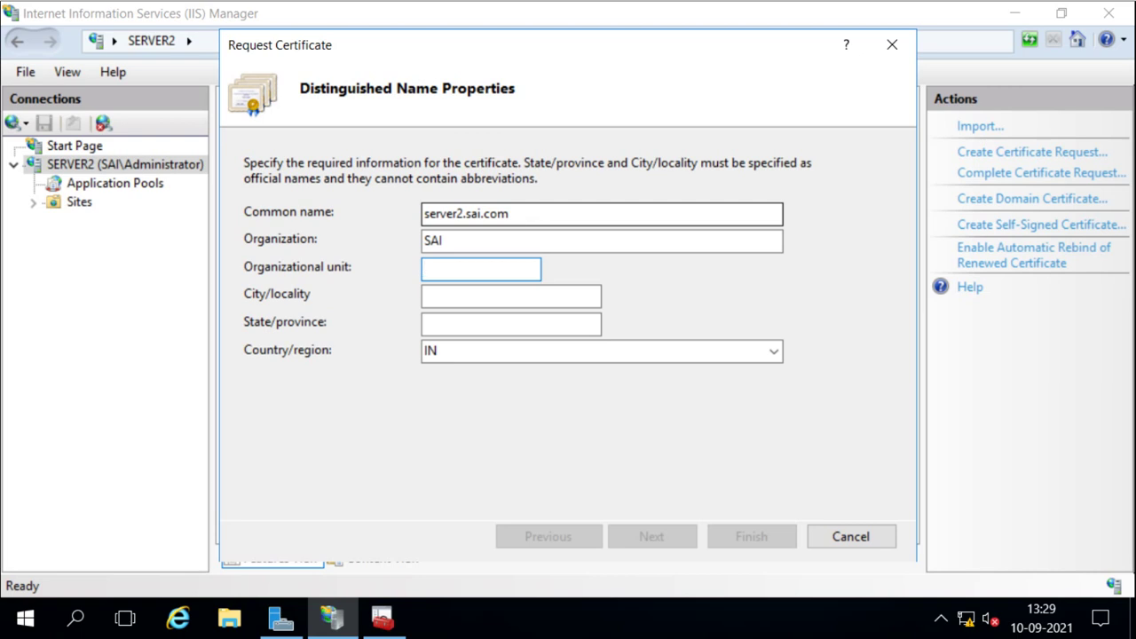
type("IMS")
left_click(510, 296)
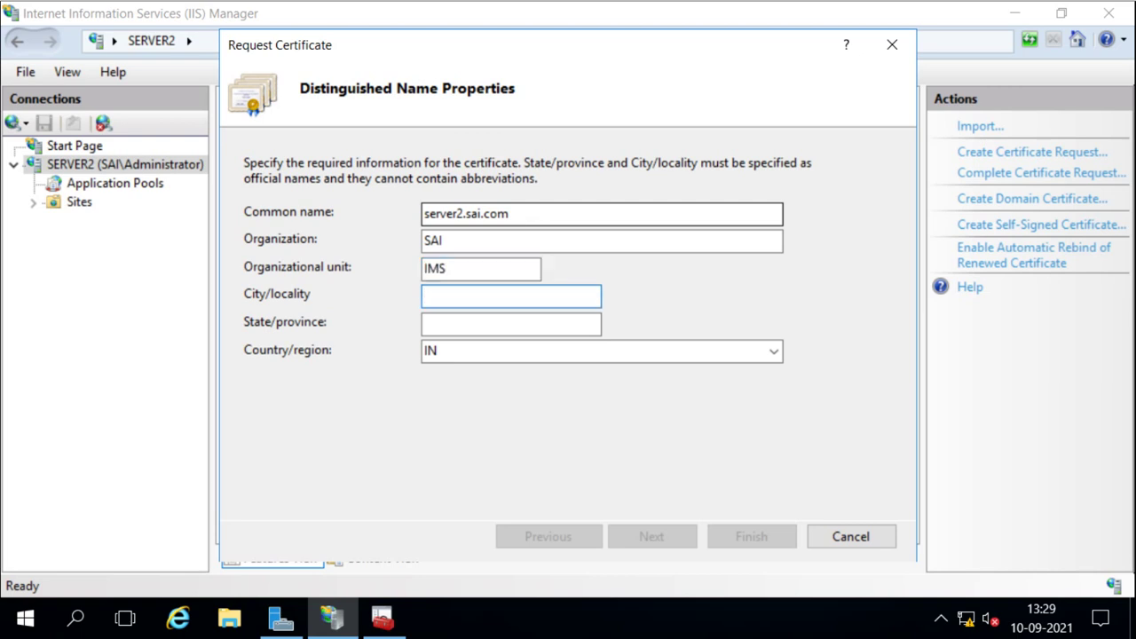
type("Mumbai")
key("Tab")
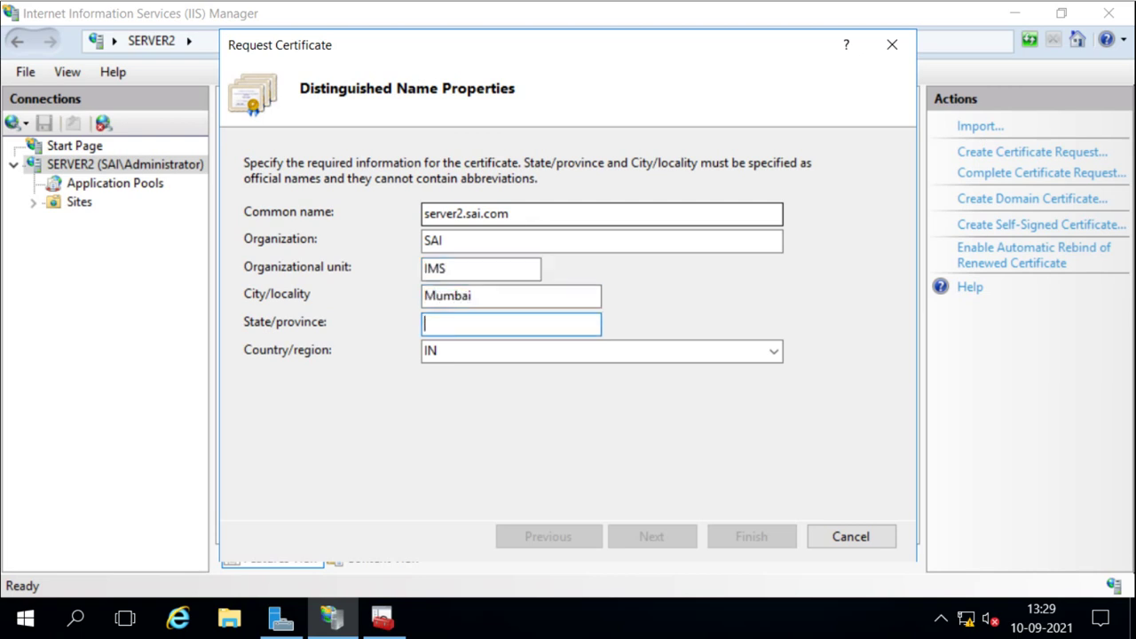
type("Mahara")
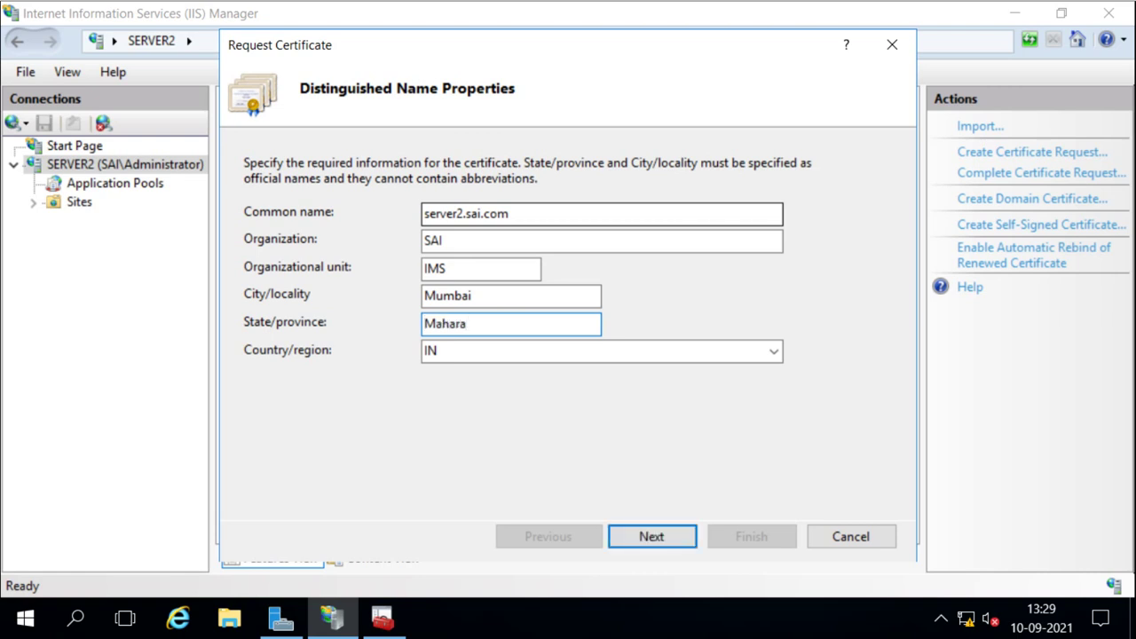
type("shtra")
key("Tab")
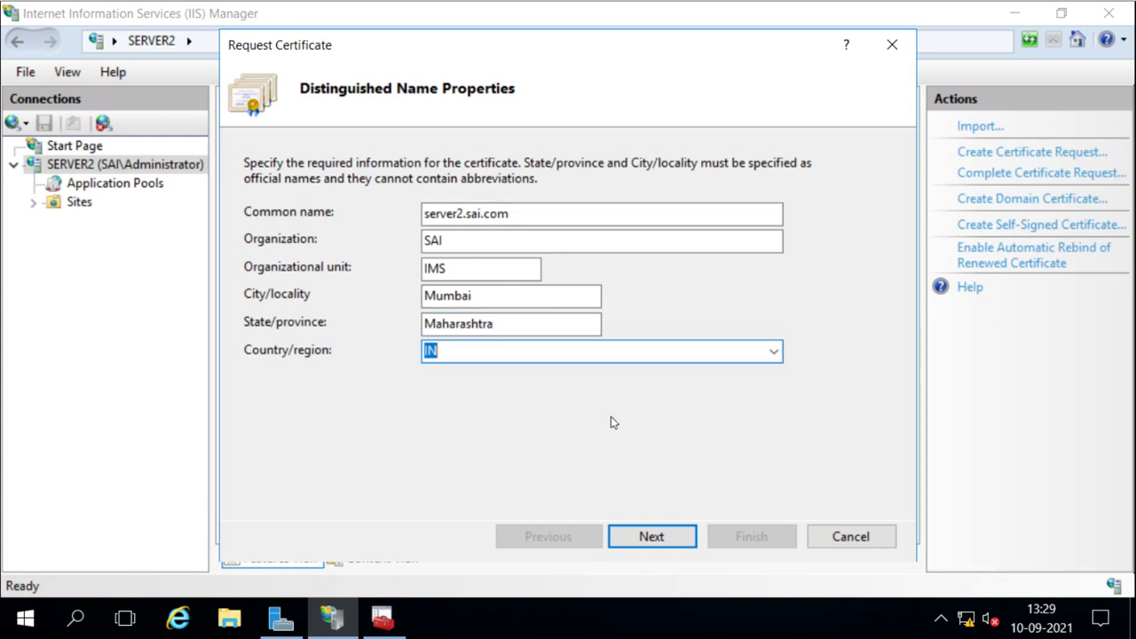
Step: Advance to the request file page, then cancel the save browser and the wizard
left_click(651, 536)
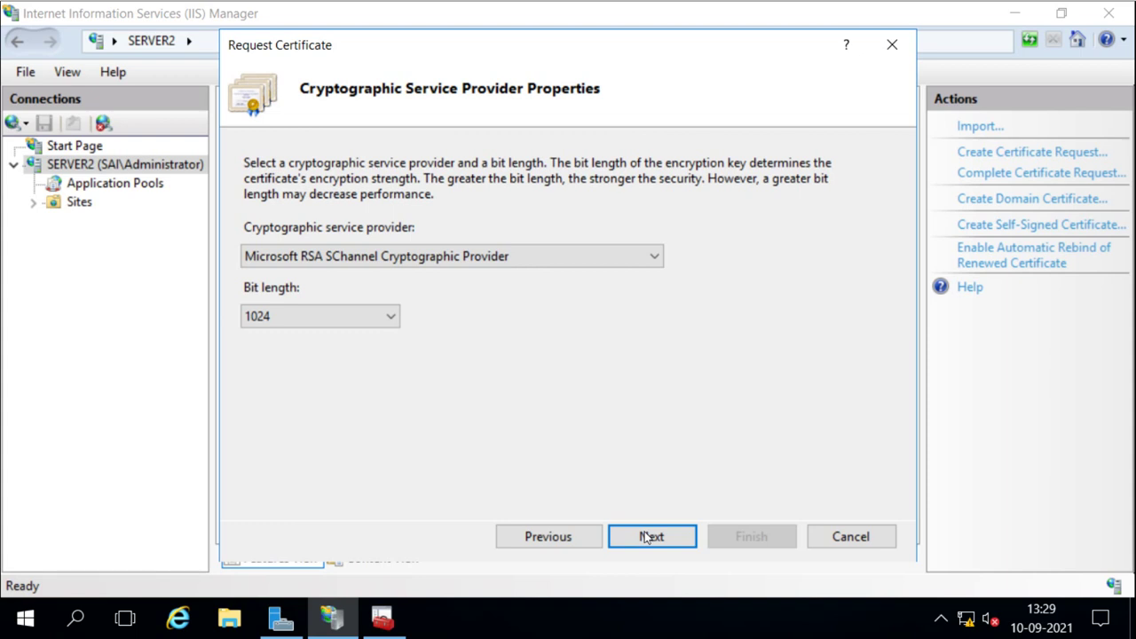
left_click(651, 537)
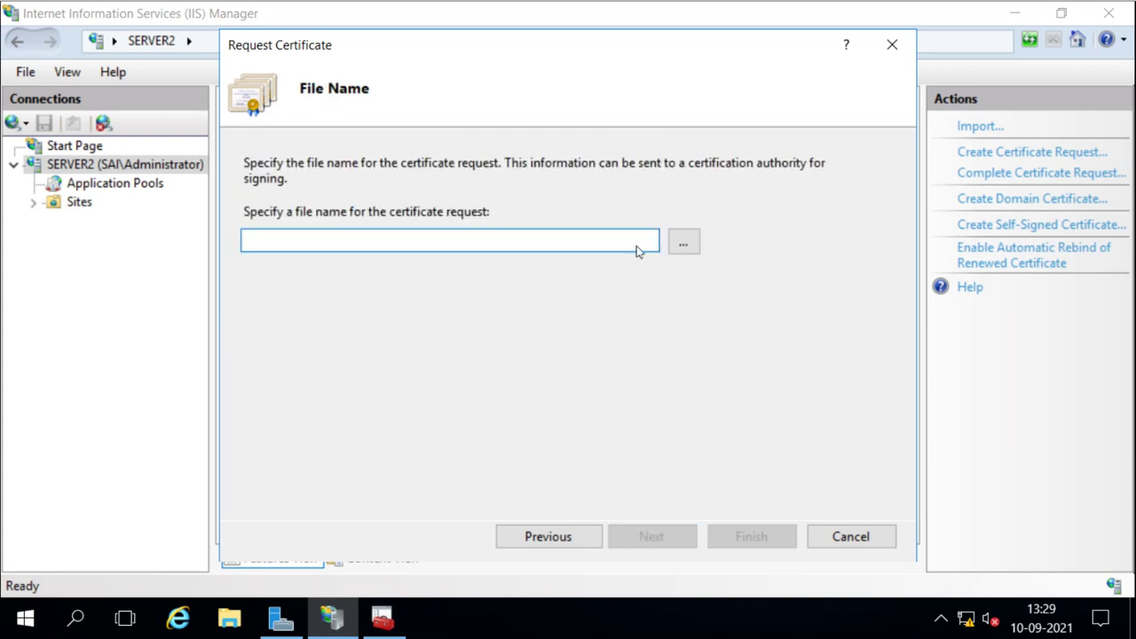
left_click(685, 247)
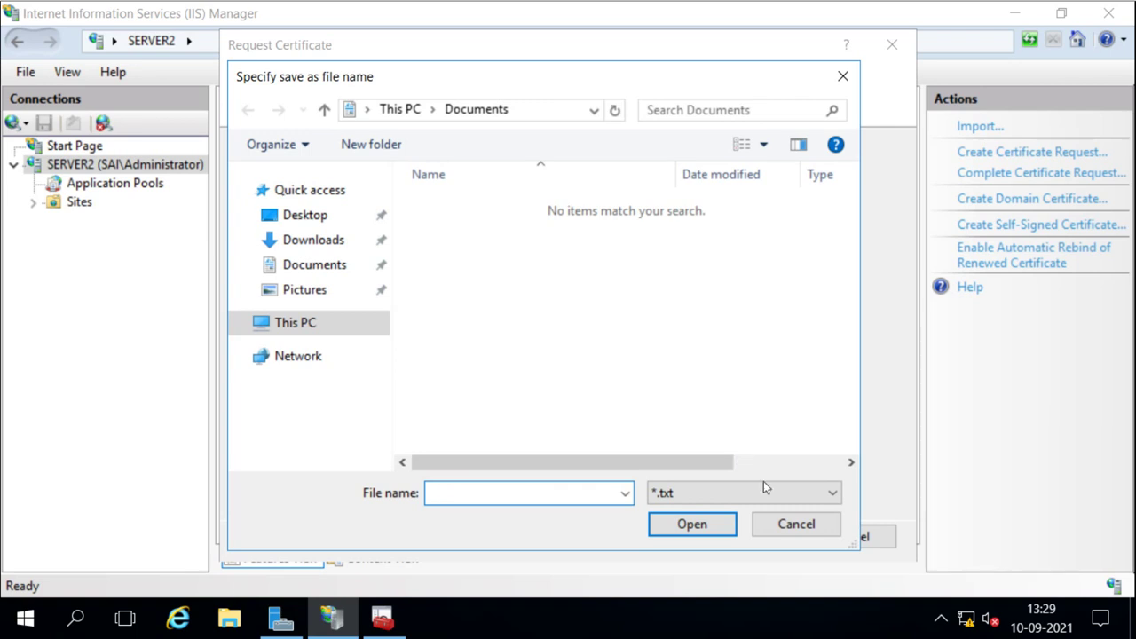
left_click(786, 530)
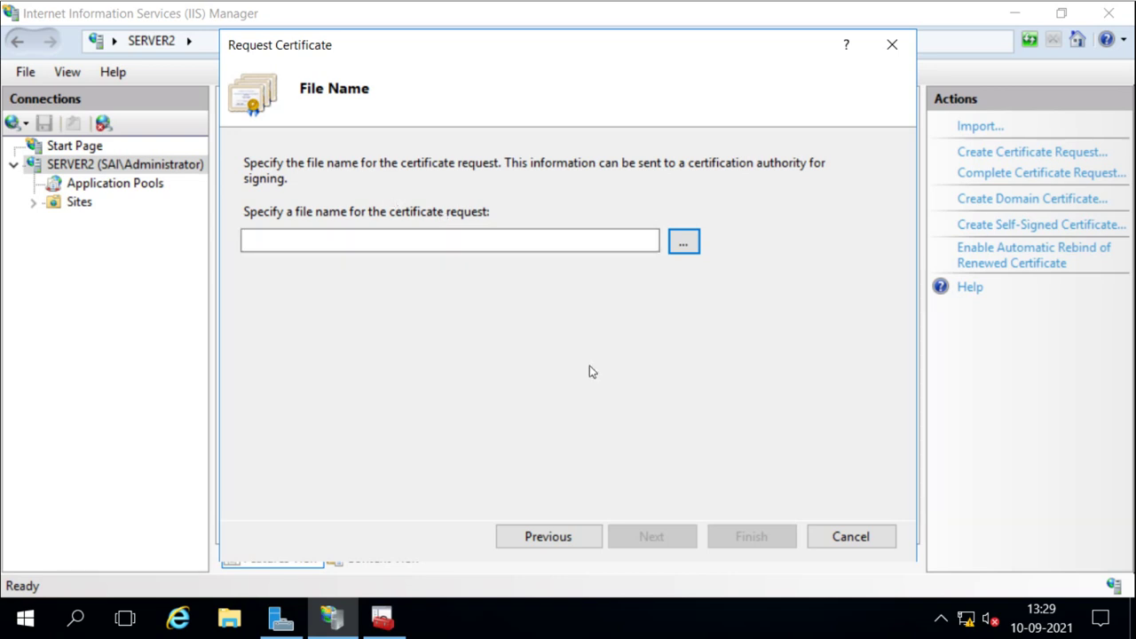
left_click(834, 548)
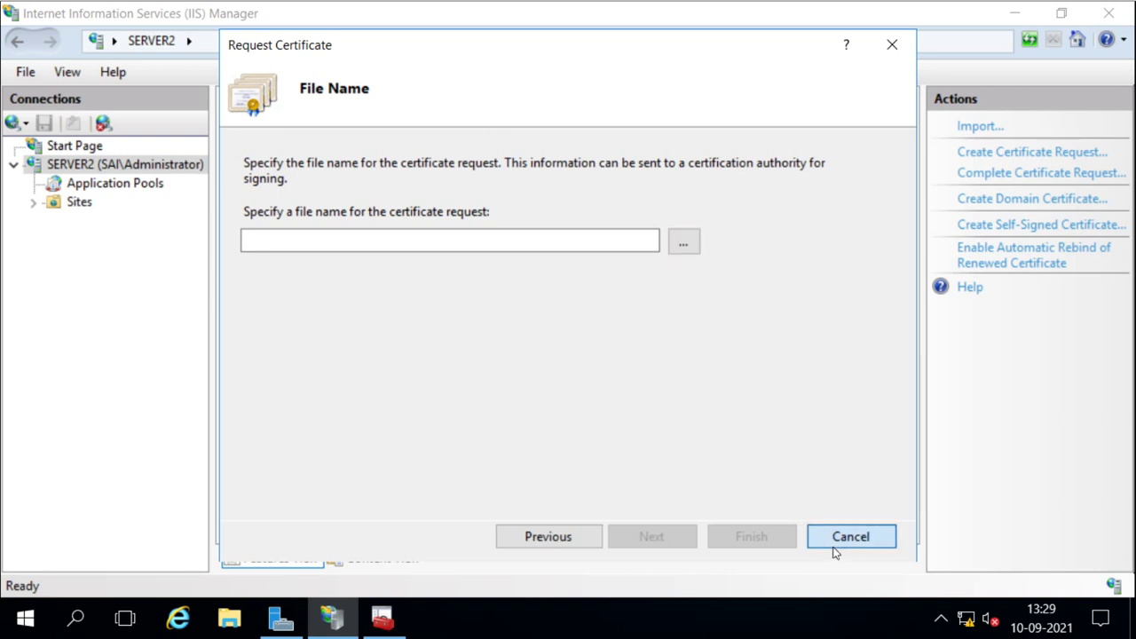
Step: Start a domain certificate for server2.sai.com: Sai, IMS, Mumbai, Maharashtra
left_click(1019, 201)
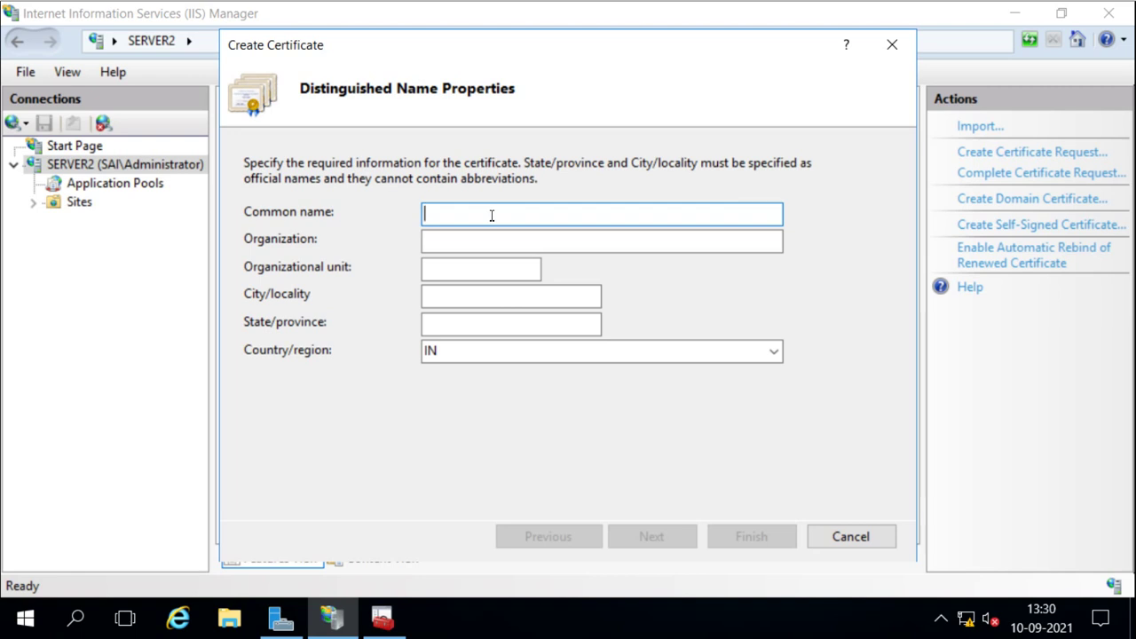
type("server2.sai.com")
key("Tab")
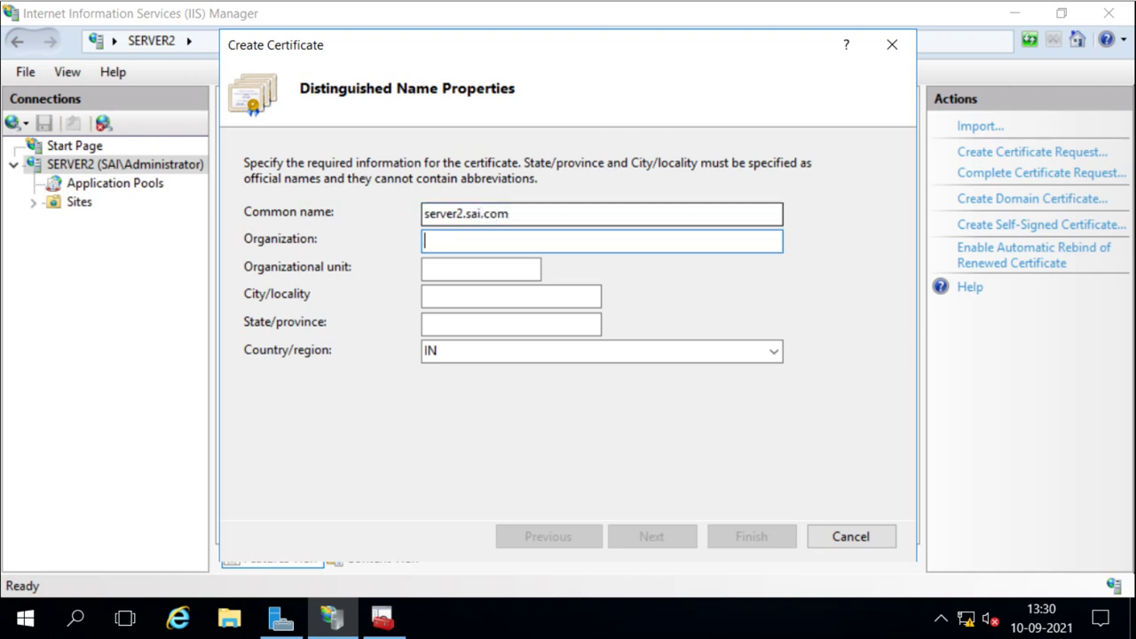
type("Sai")
key("Tab")
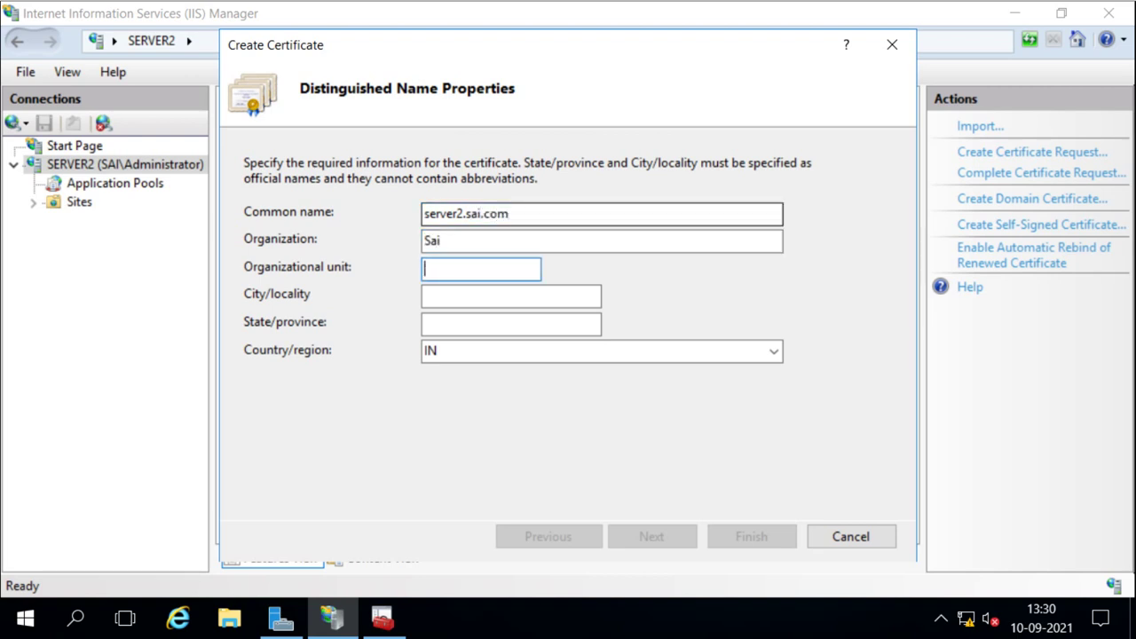
type("IMS")
key("Tab")
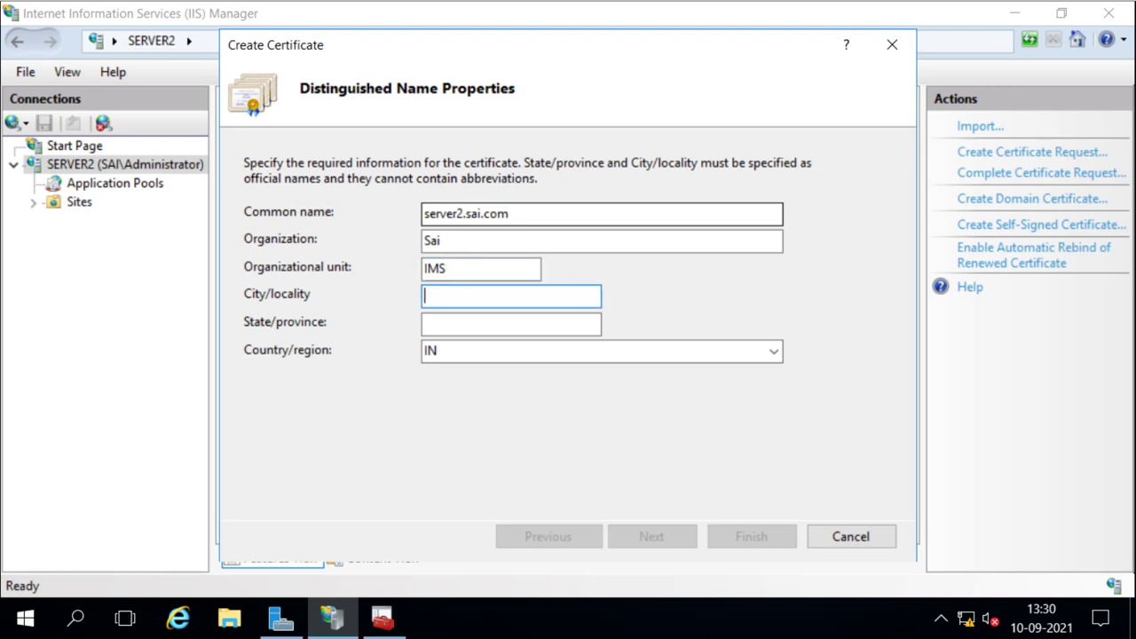
type("Mumbai")
key("Tab")
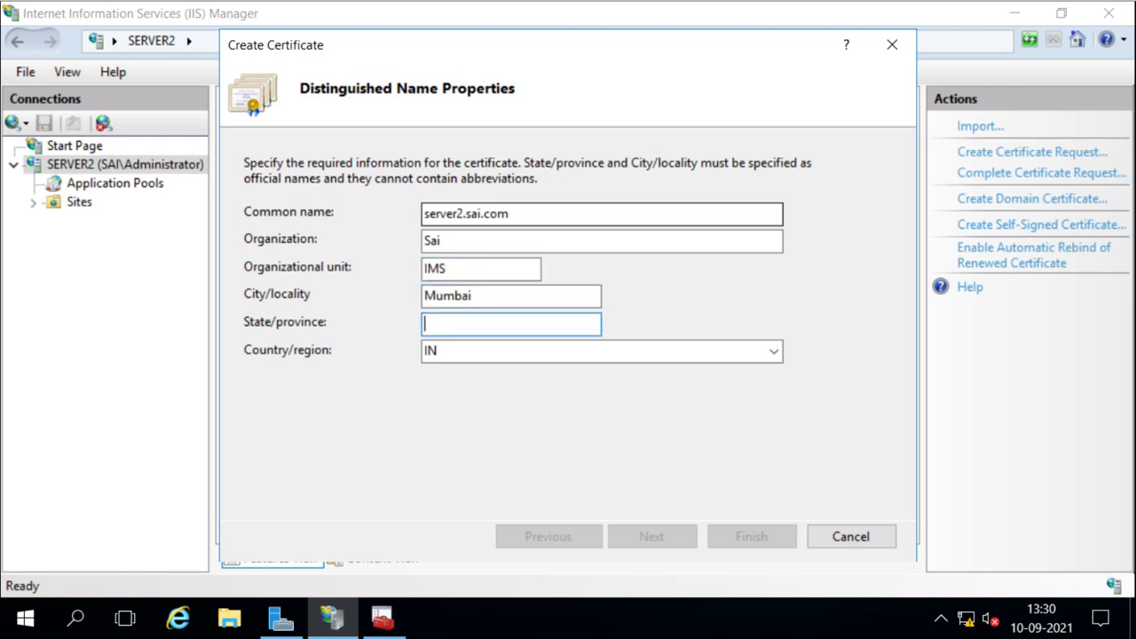
type("Maha")
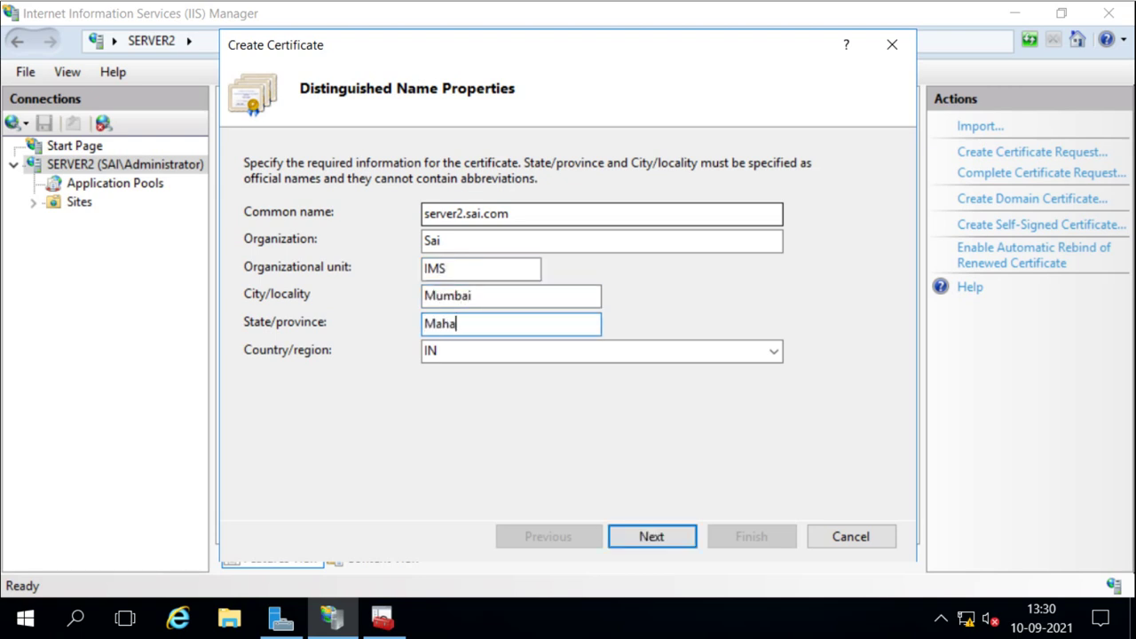
type("rashtra")
key("Tab")
key("Tab")
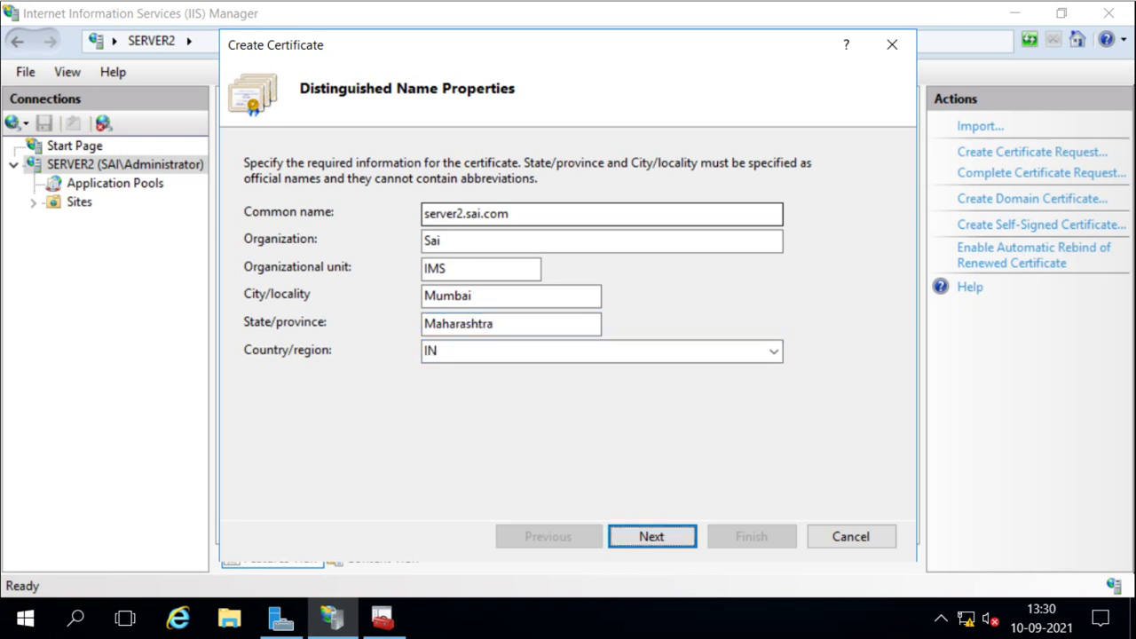
Step: Choose sai-CA as the online certification authority
left_click(636, 536)
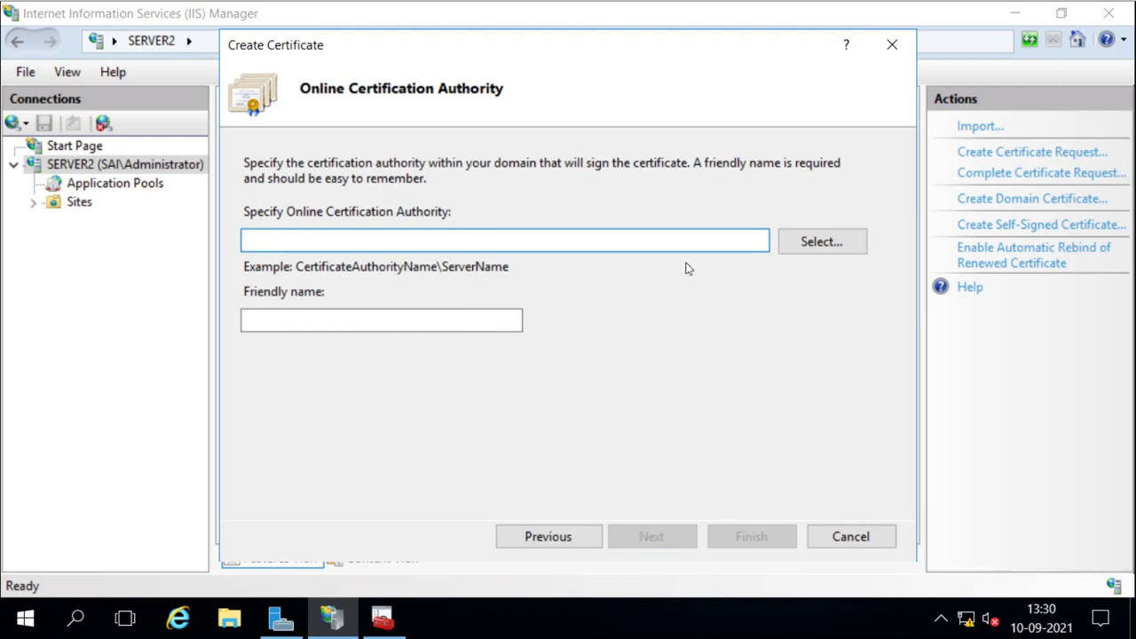
left_click(828, 246)
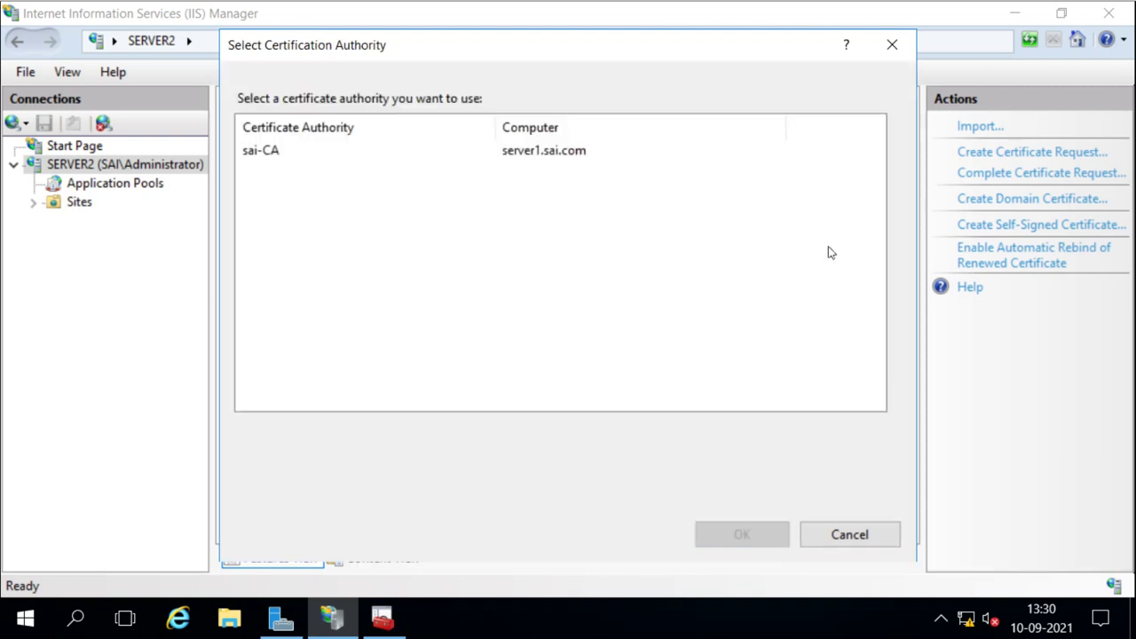
left_click(268, 157)
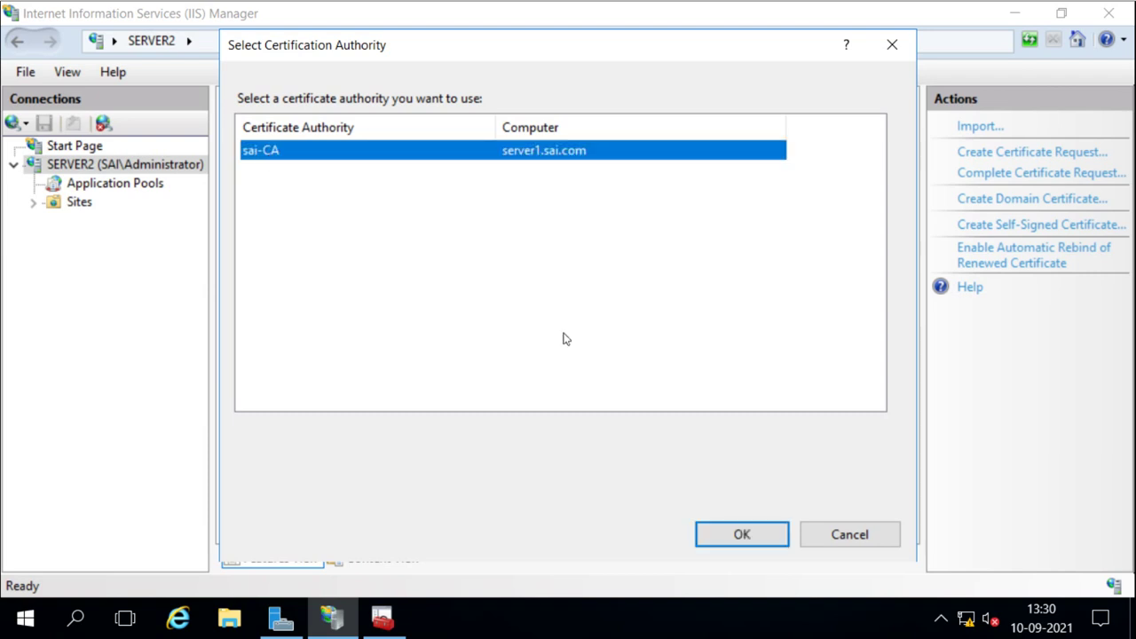
left_click(719, 533)
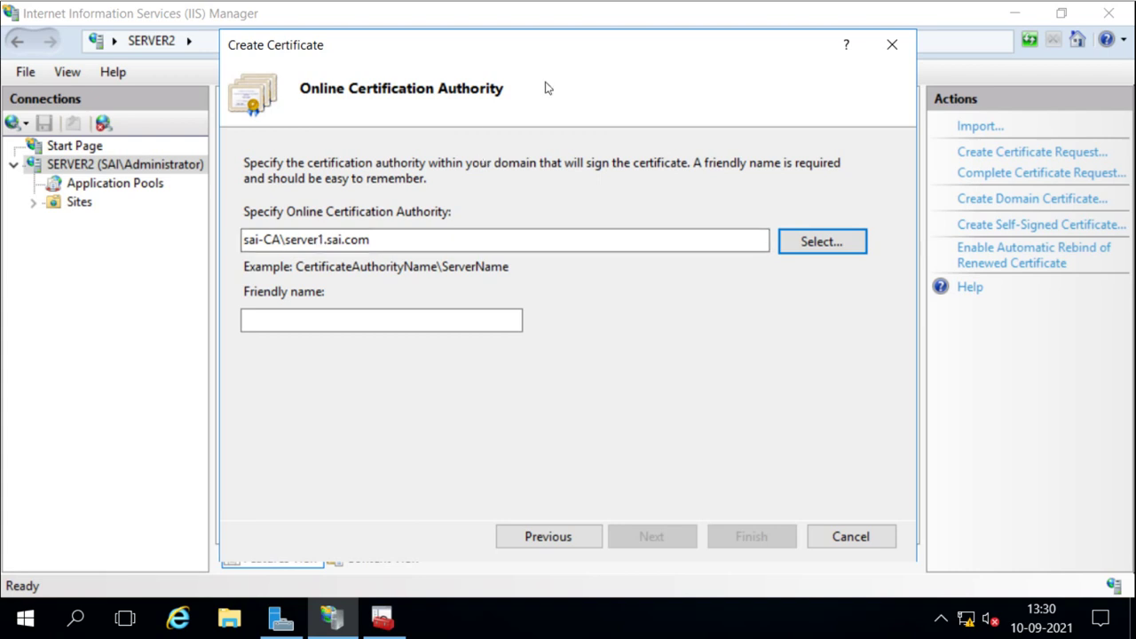
left_click_drag(571, 44, 498, 275)
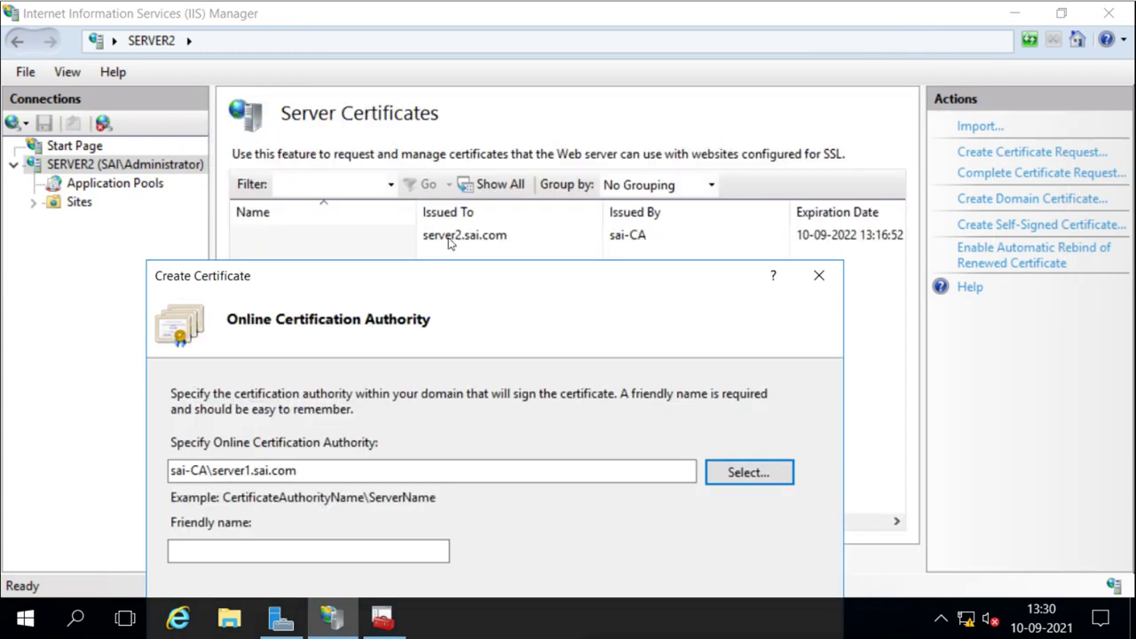
left_click_drag(463, 275, 529, 39)
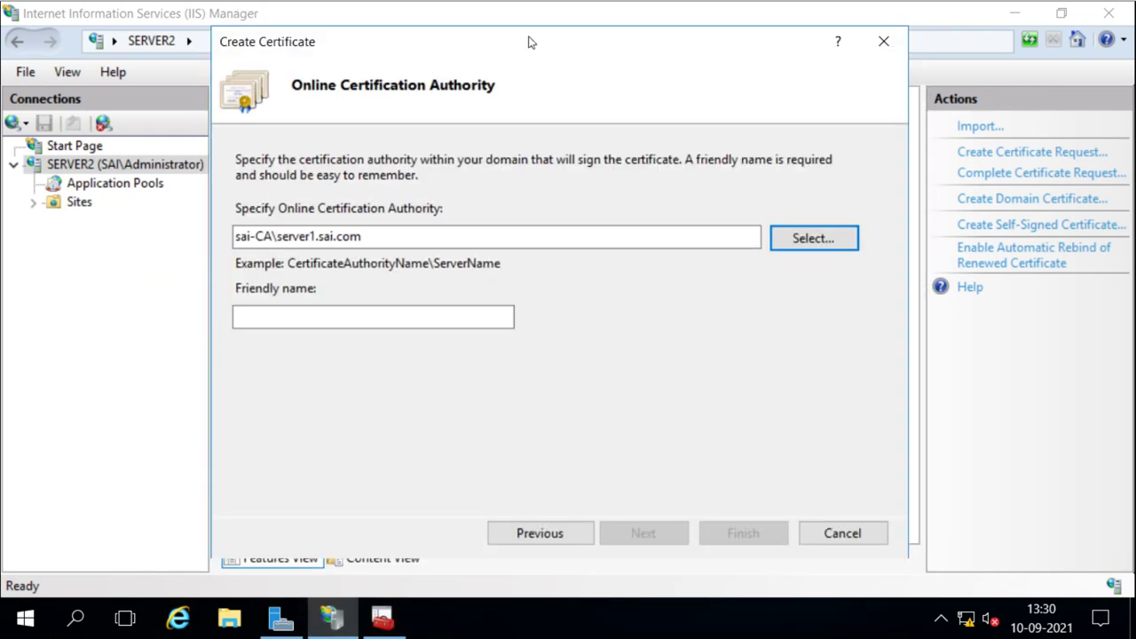
Step: Name the certificate 'web host', finish, and select it in the list
left_click(288, 321)
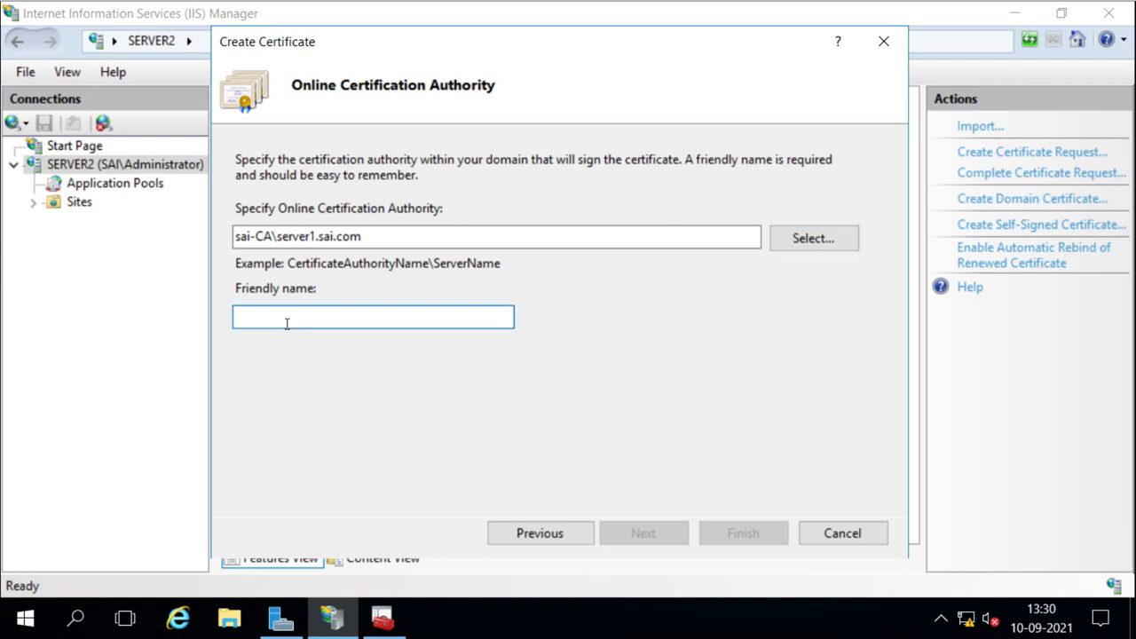
type("web")
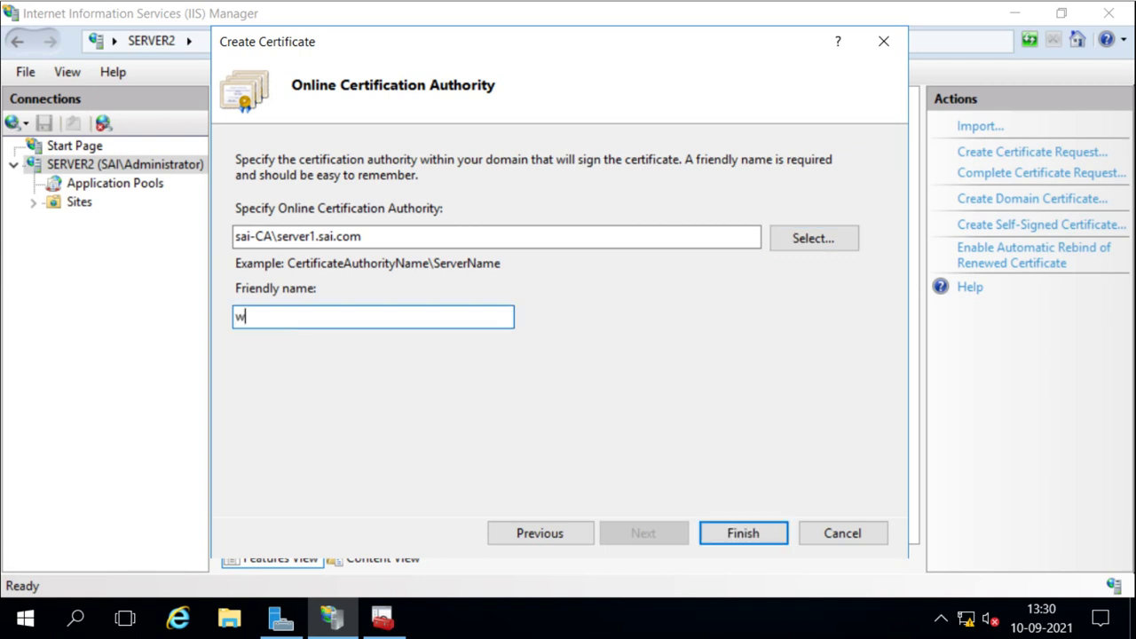
type(" host")
left_click(736, 531)
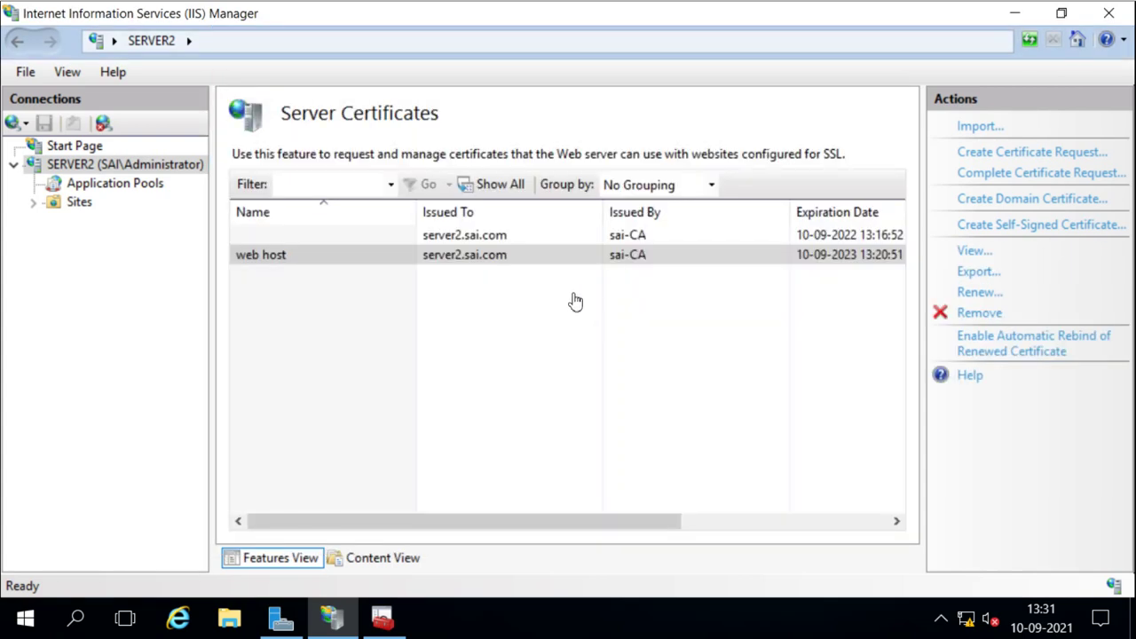
left_click(302, 258)
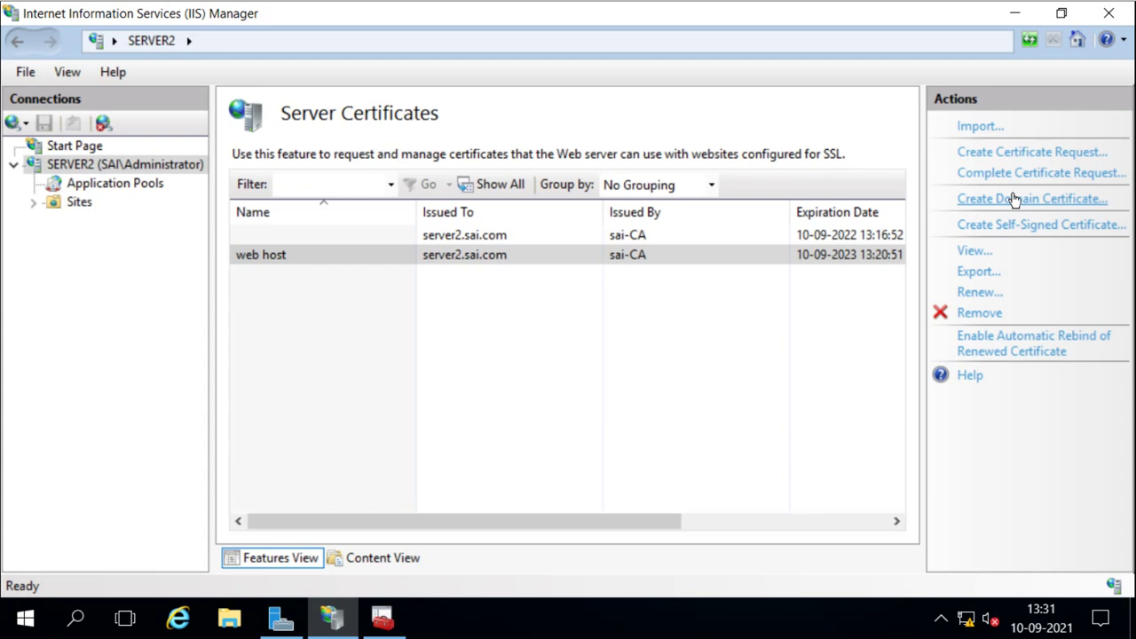
left_click(484, 255)
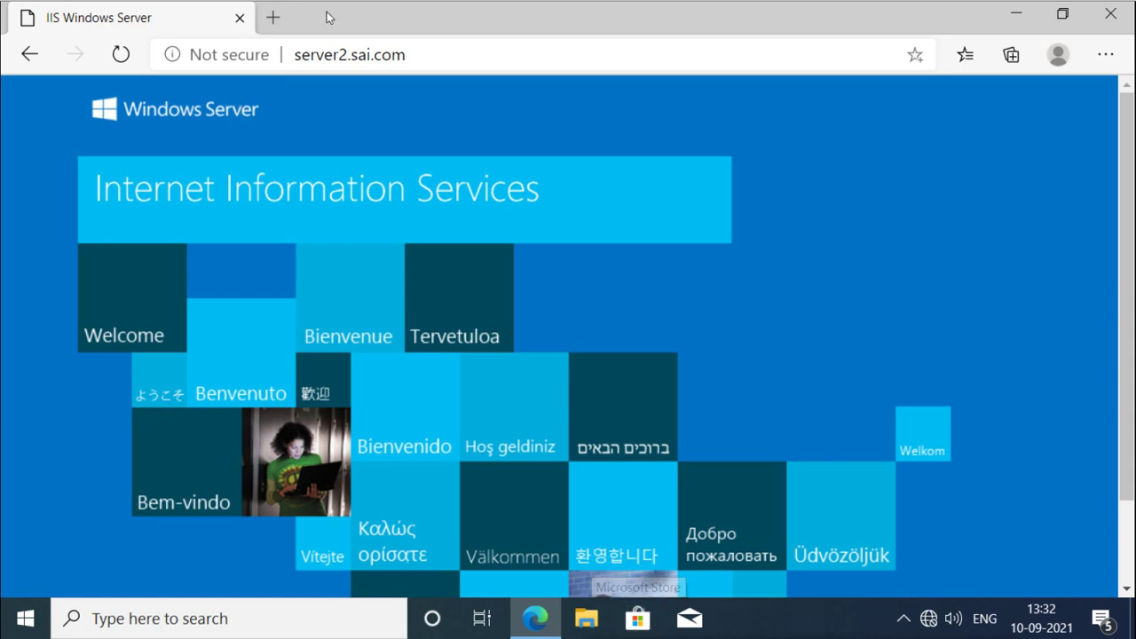
left_click(275, 20)
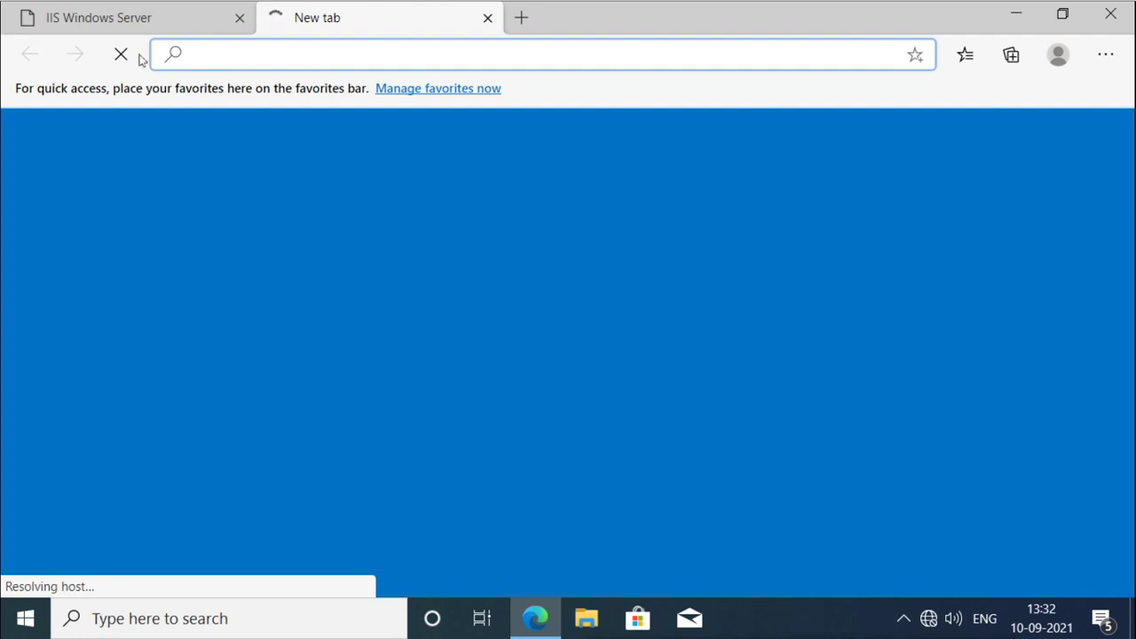
left_click(120, 55)
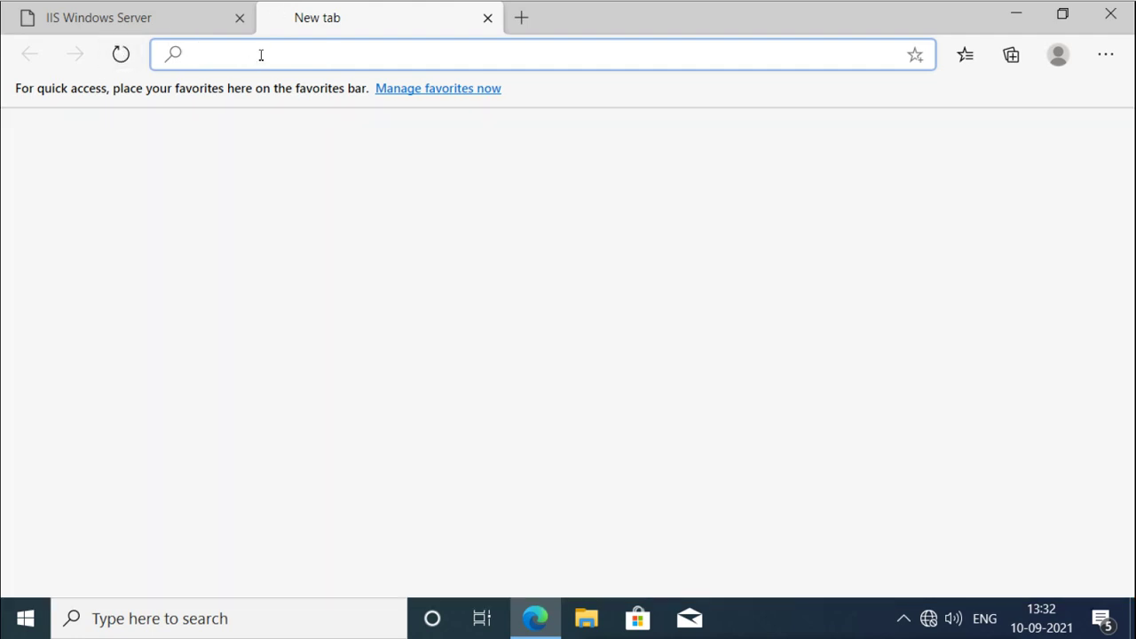
type("htt")
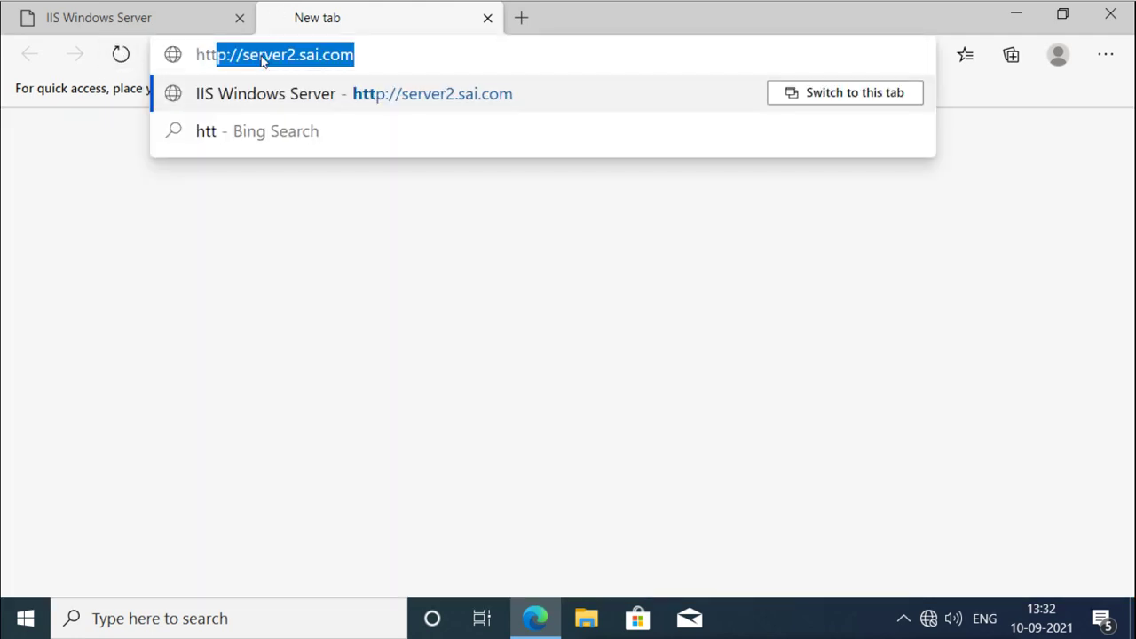
type("ps://")
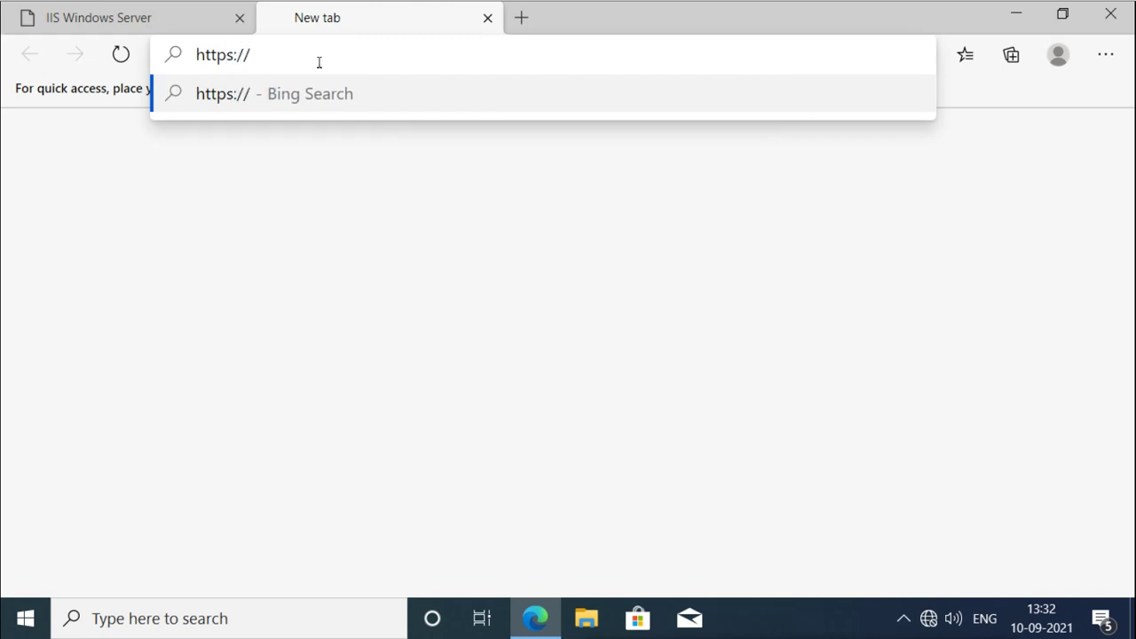
type("server")
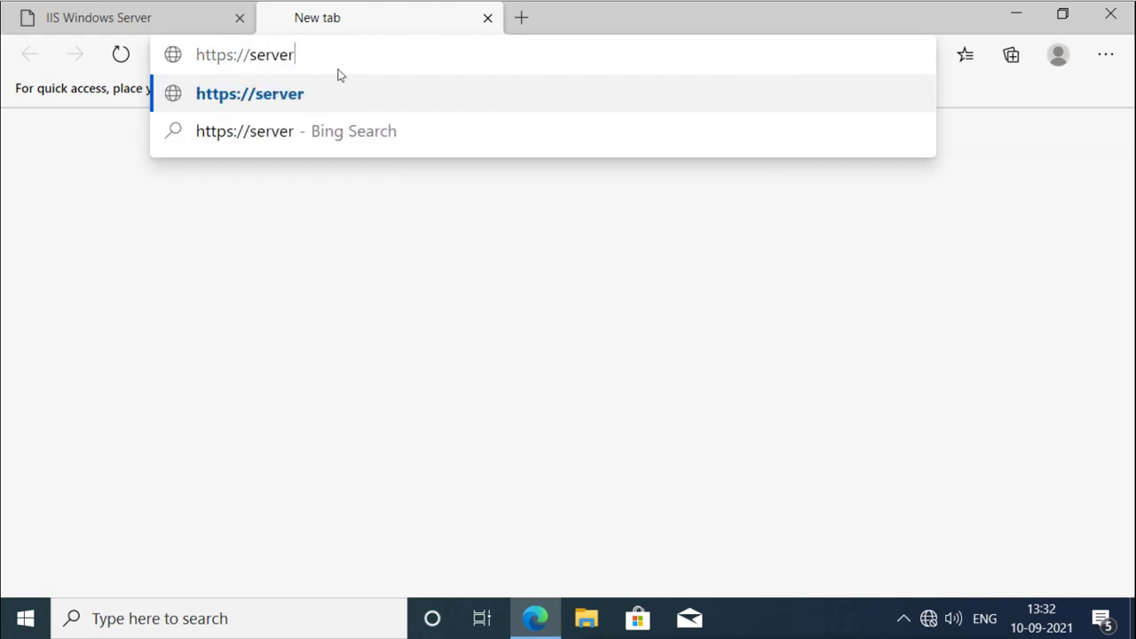
type("2.sai.co")
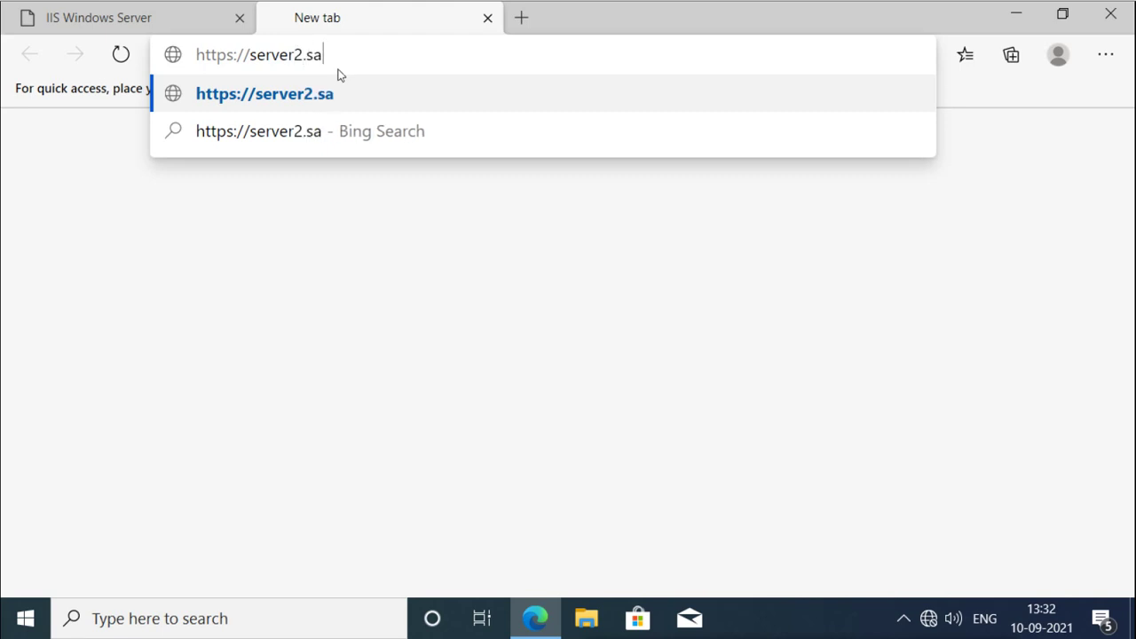
type("m")
key("Return")
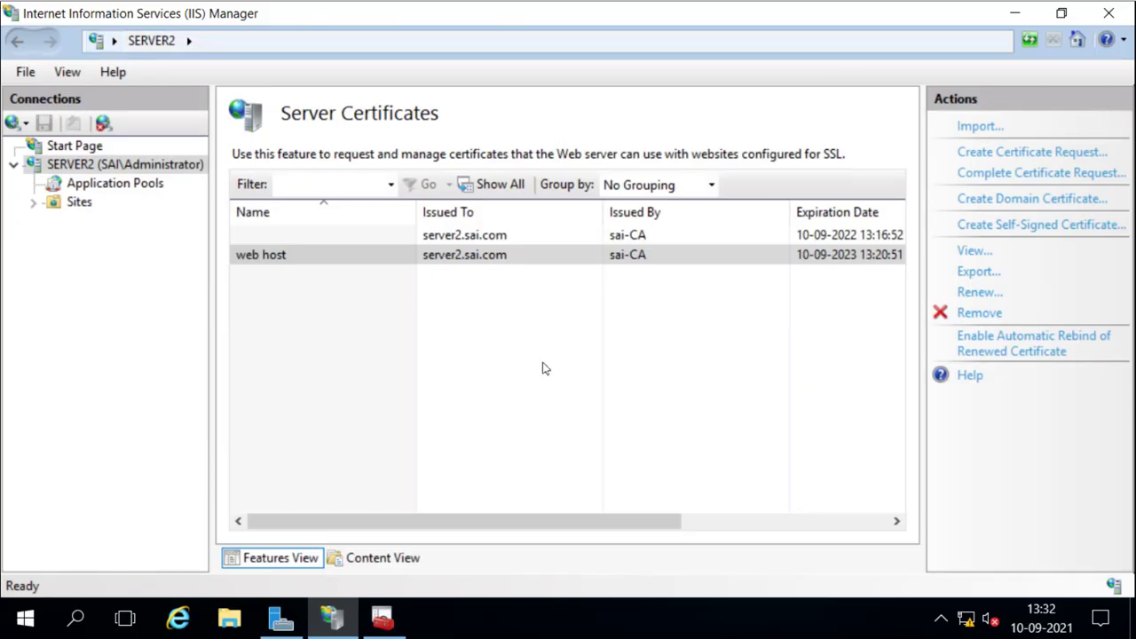
Step: Open Default Web Site's bindings, review the http port 80 entry, and begin adding one
left_click(33, 203)
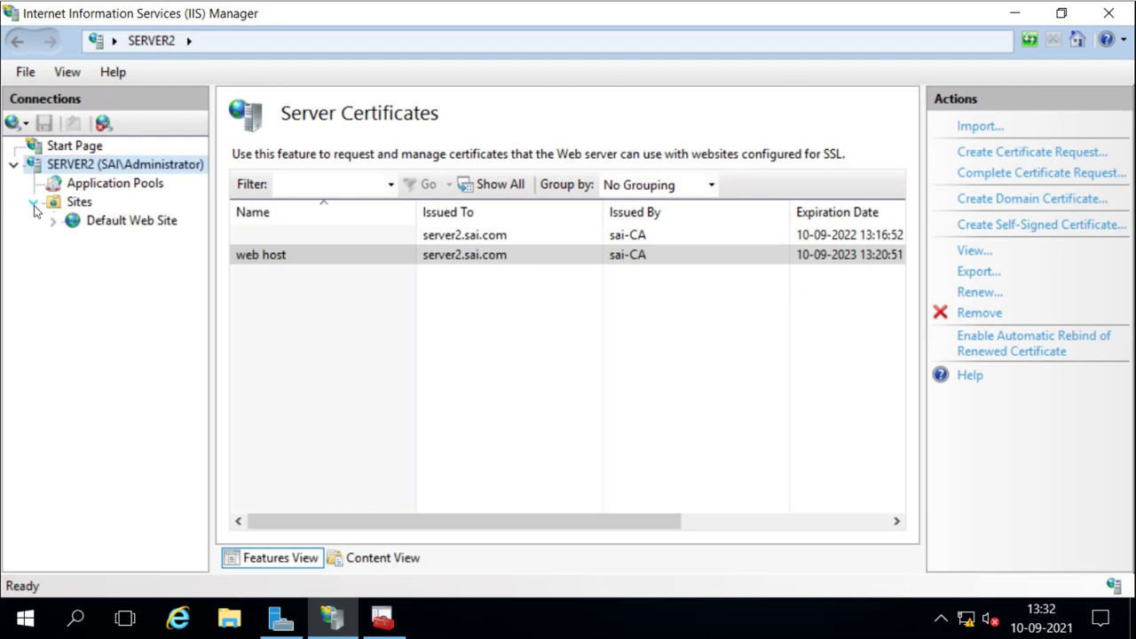
left_click(93, 223)
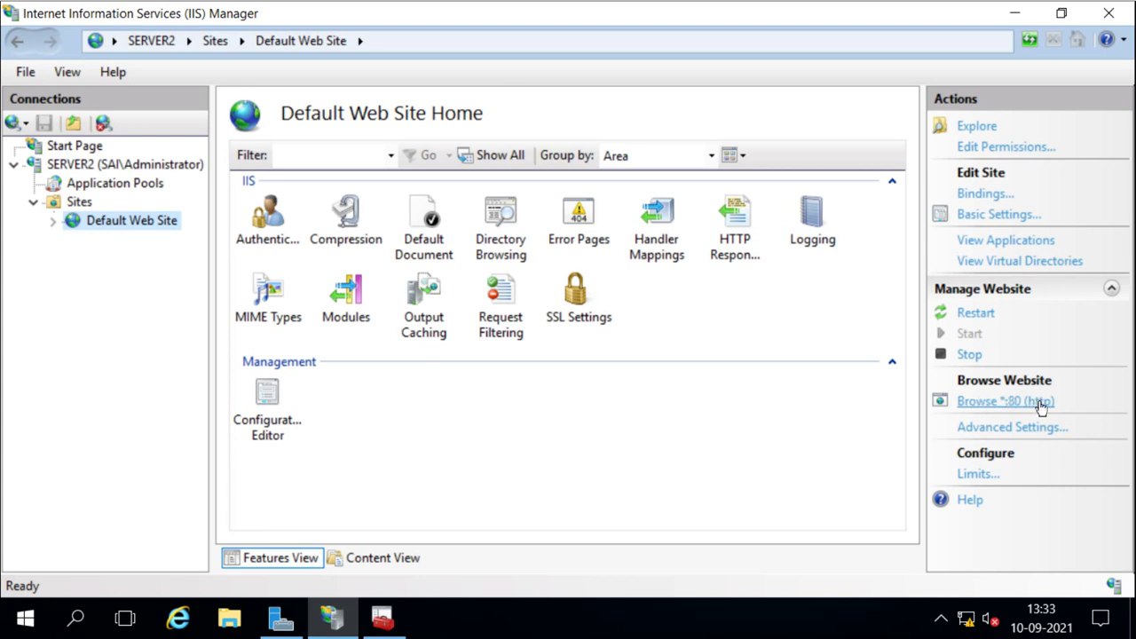
left_click(980, 196)
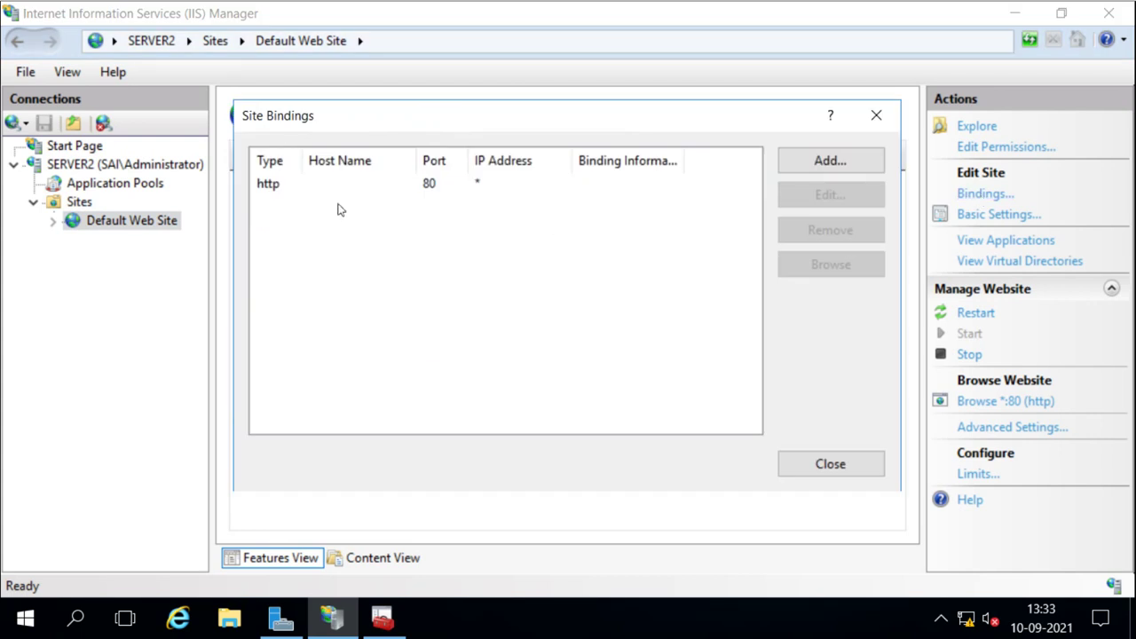
left_click(278, 185)
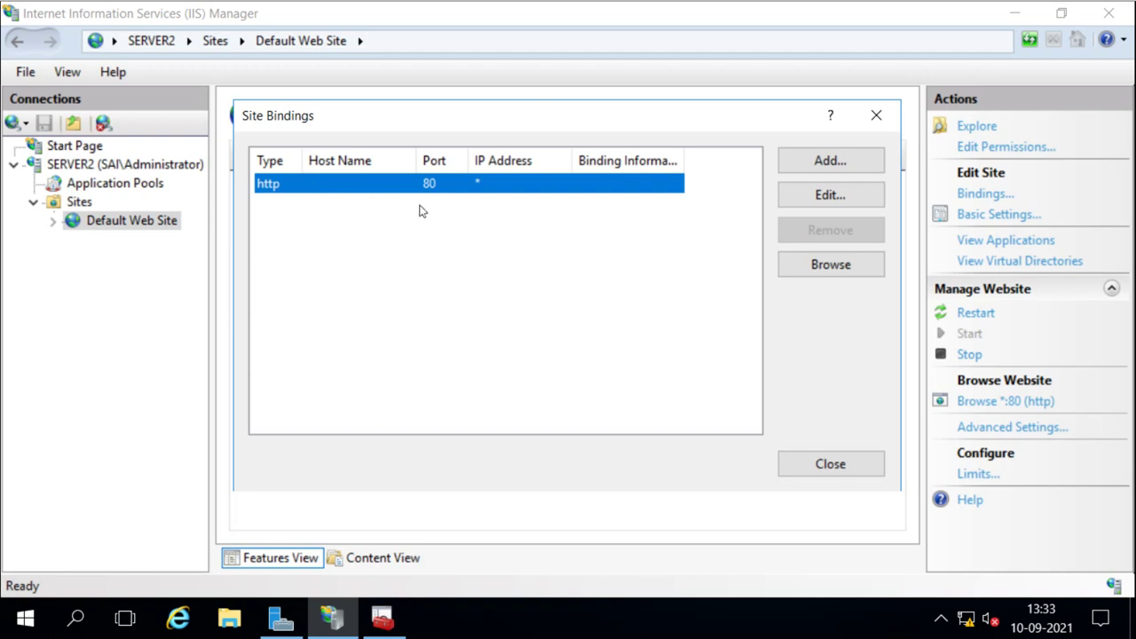
left_click(818, 168)
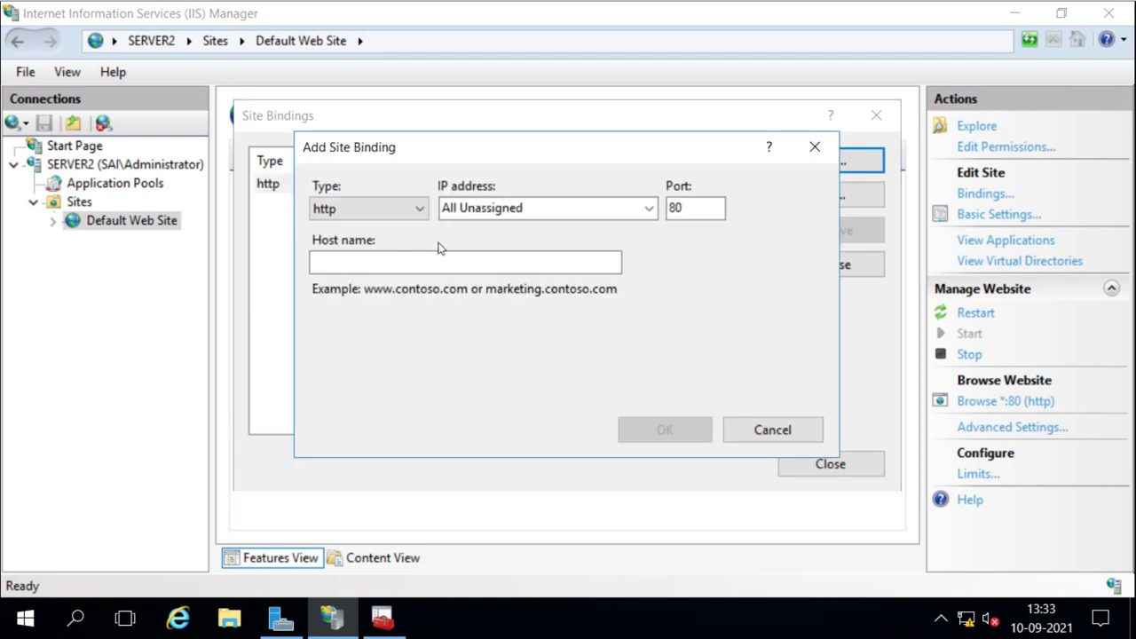
Step: Set the new binding to type https on IP 192.168.0.201, port 443, leaving host name empty
left_click(419, 213)
left_click(356, 247)
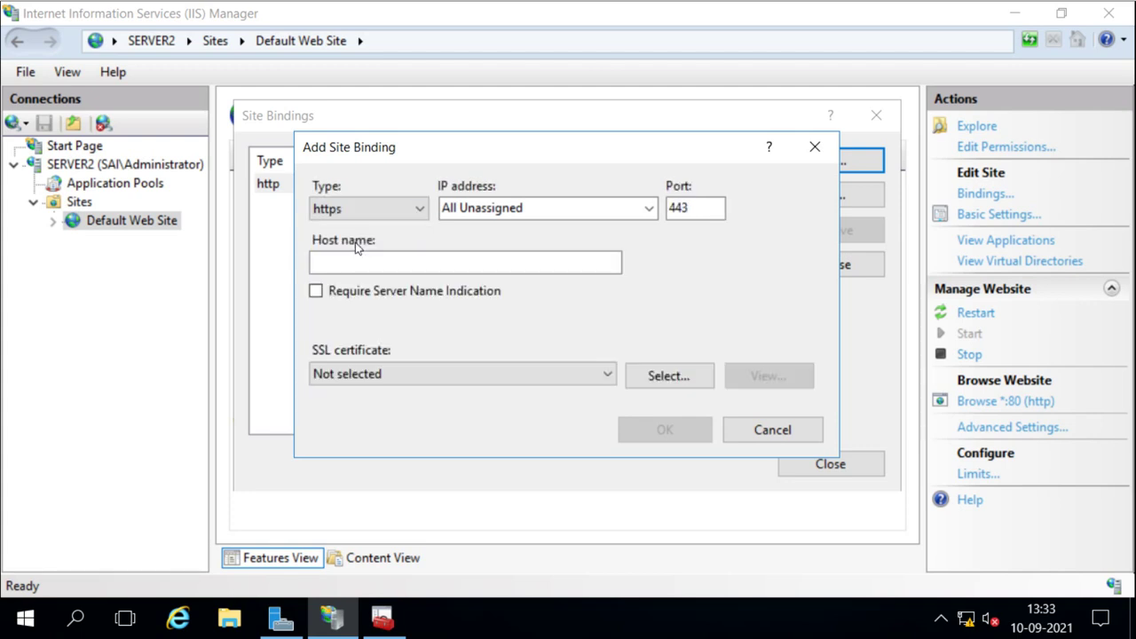
left_click(649, 214)
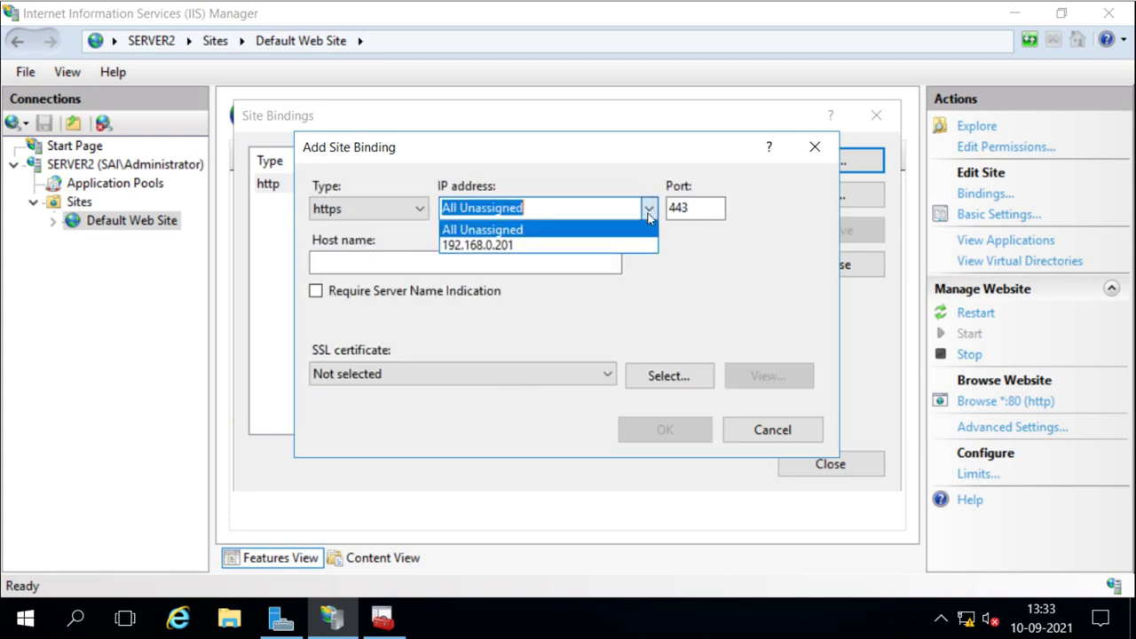
left_click(649, 213)
left_click(649, 213)
left_click(604, 246)
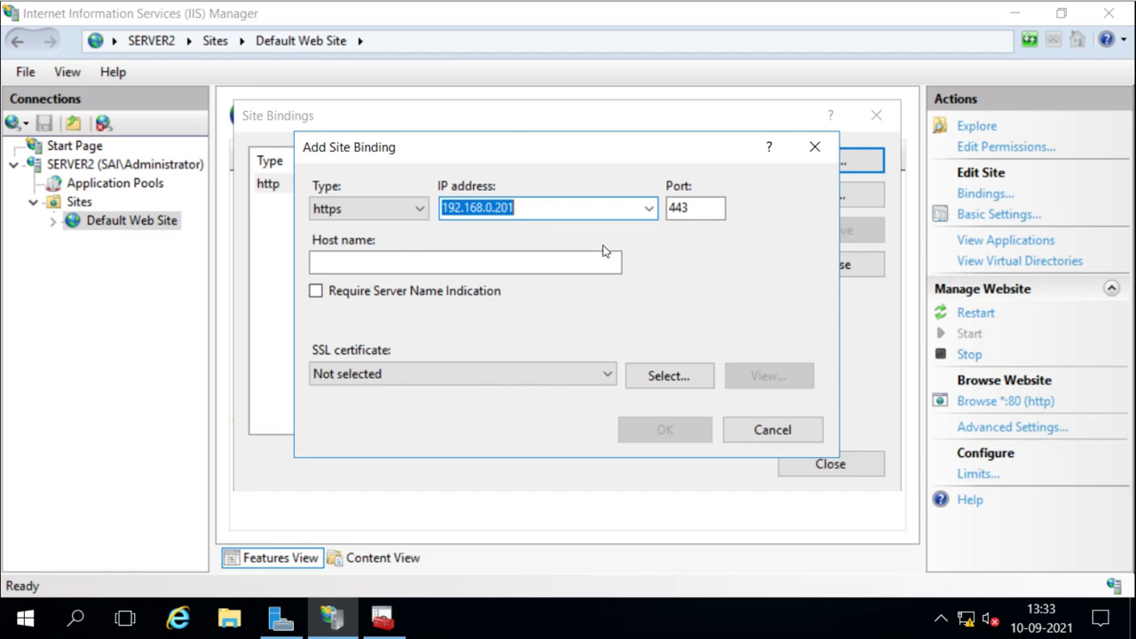
left_click_drag(697, 205, 668, 206)
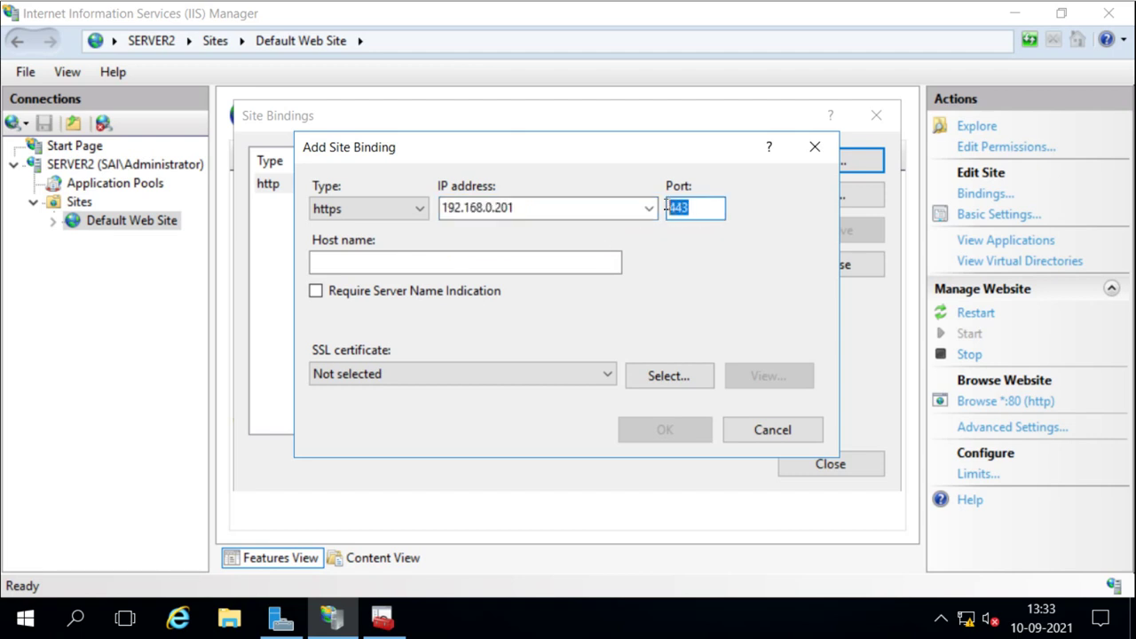
left_click(451, 261)
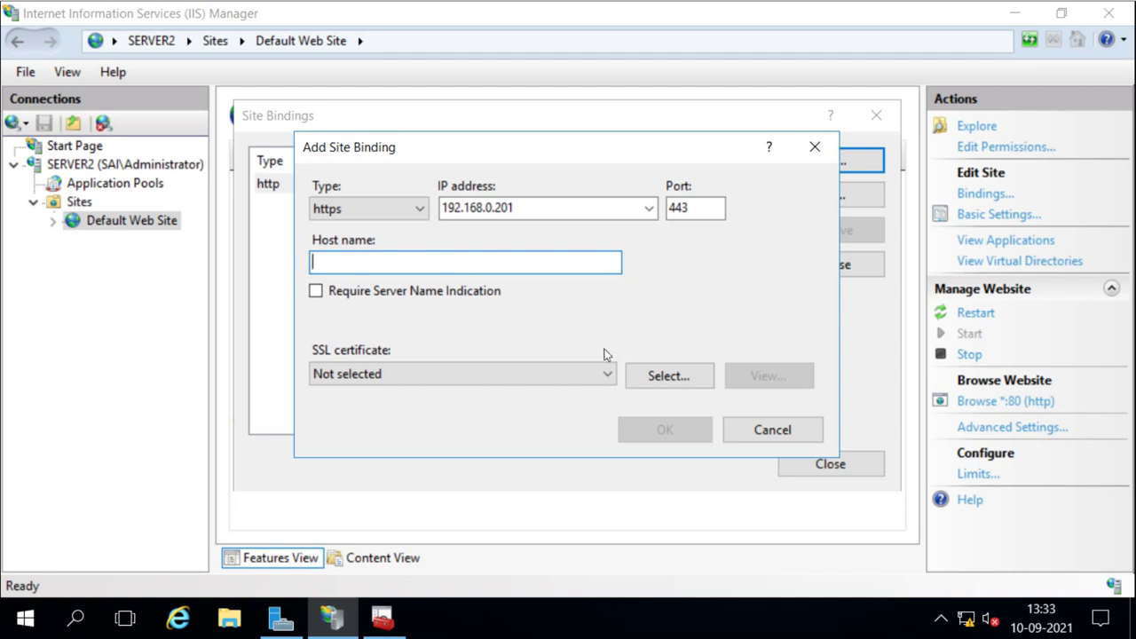
Step: Assign the web host SSL certificate, confirm the https binding, and close Site Bindings
left_click(610, 379)
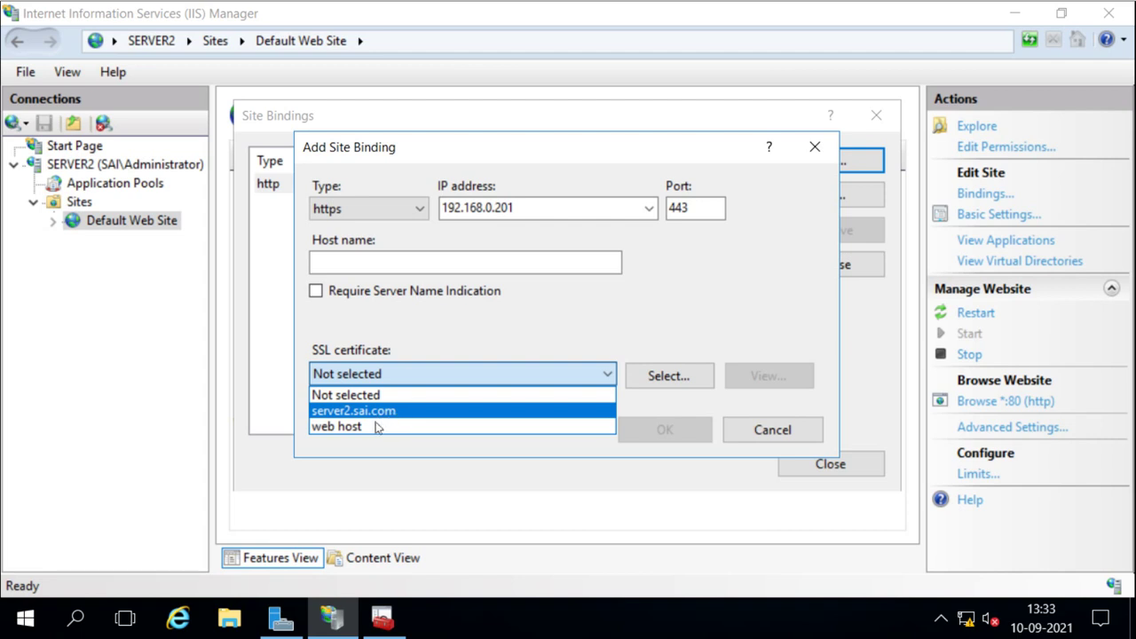
left_click(372, 428)
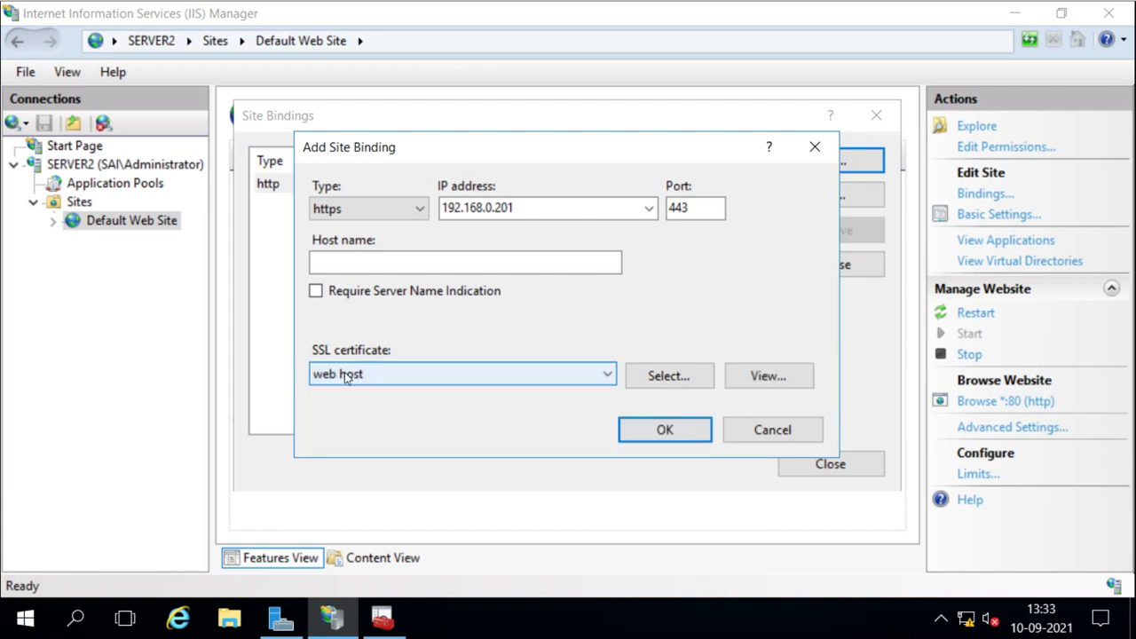
left_click(663, 430)
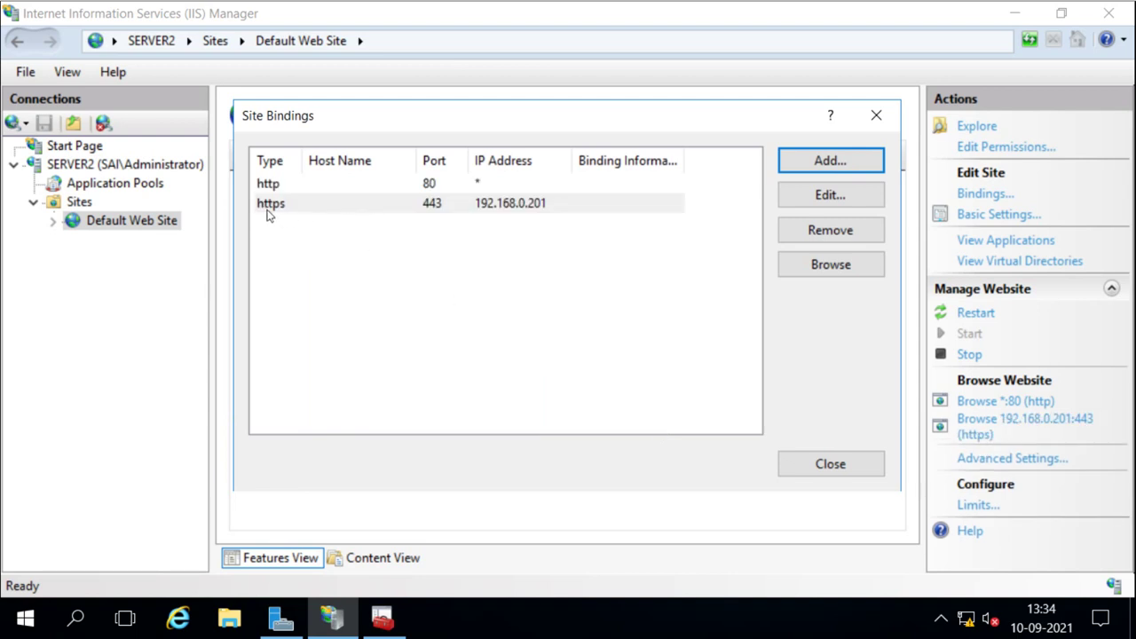
left_click(817, 463)
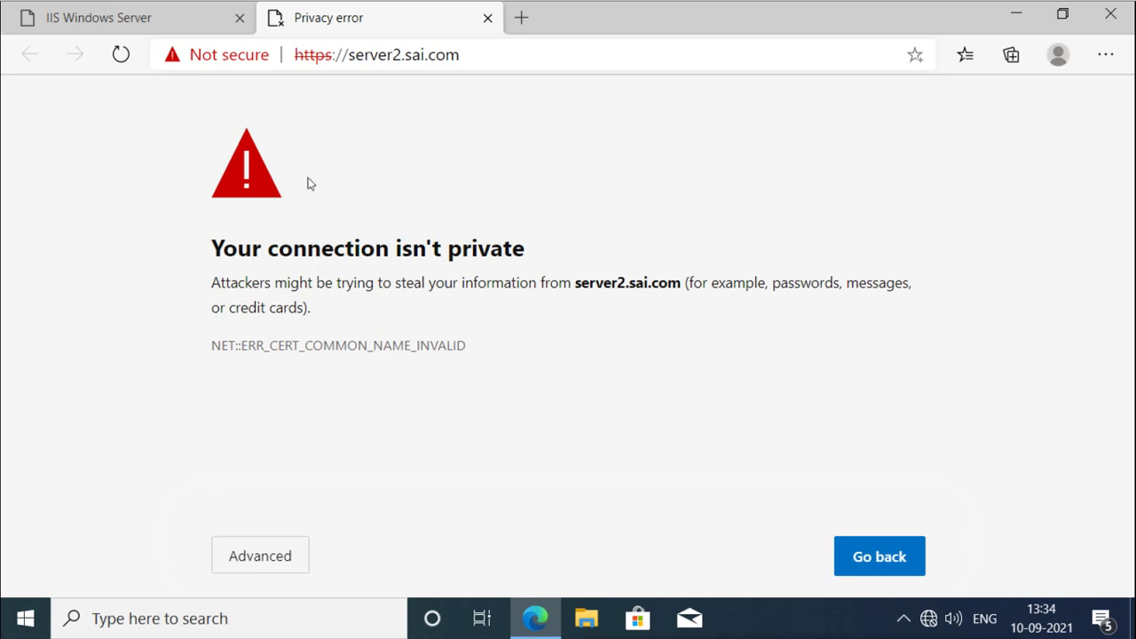
left_click(121, 55)
left_click(287, 552)
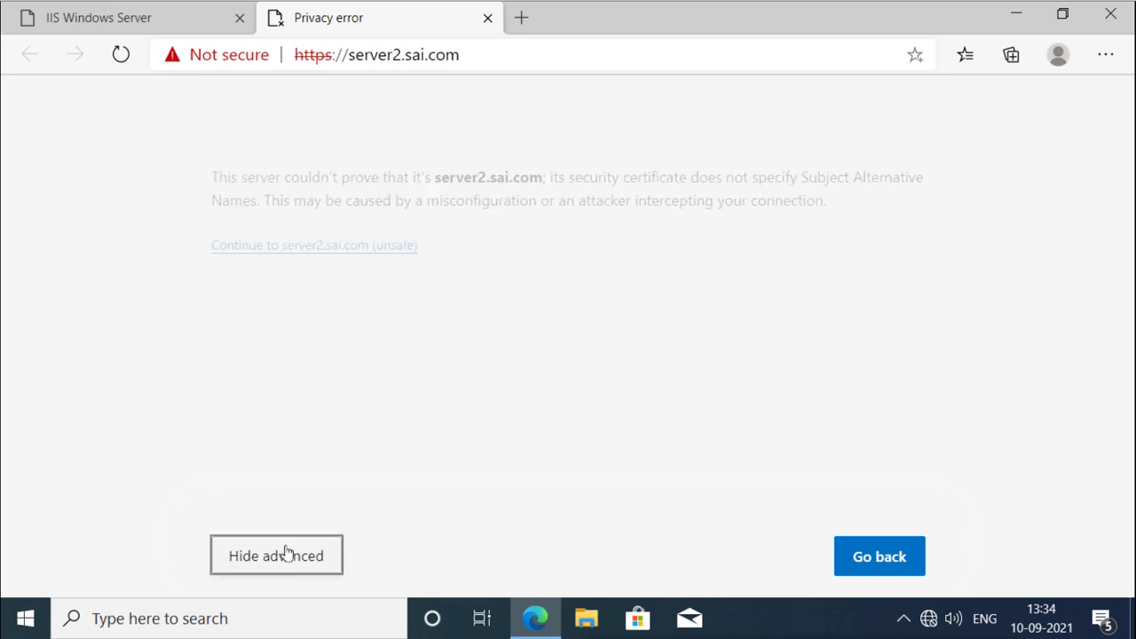
left_click(299, 249)
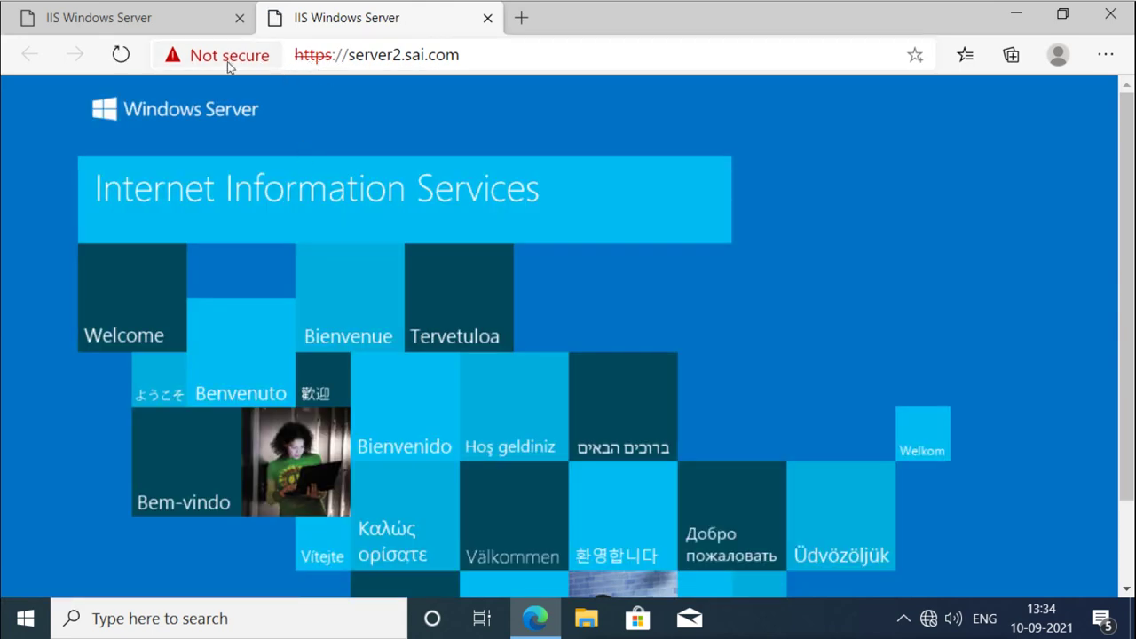
left_click(193, 58)
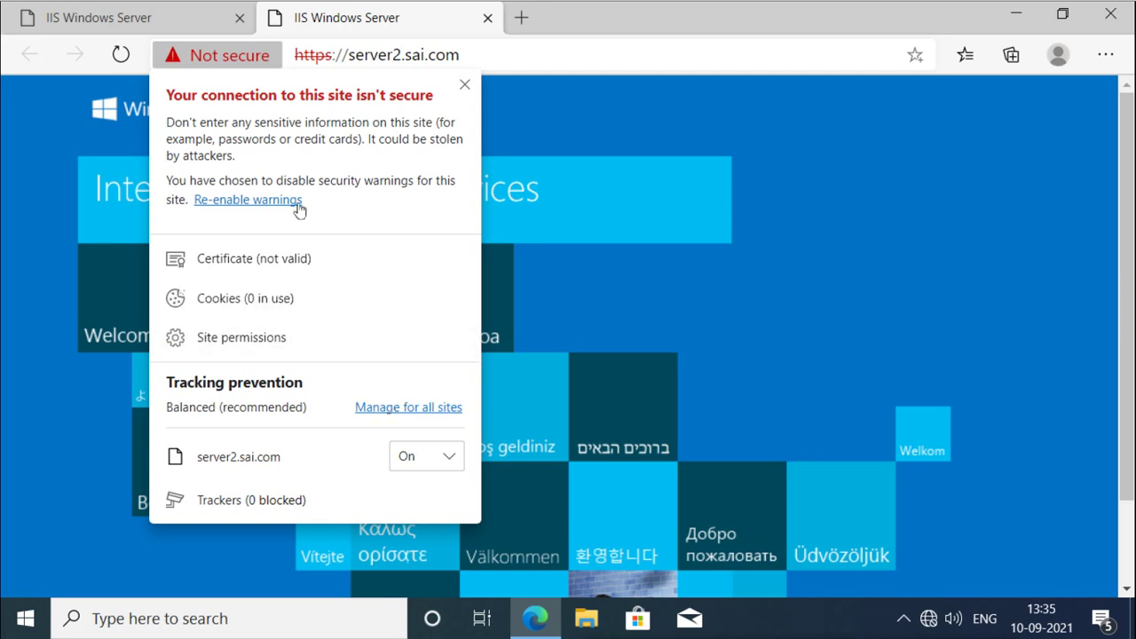
left_click(214, 266)
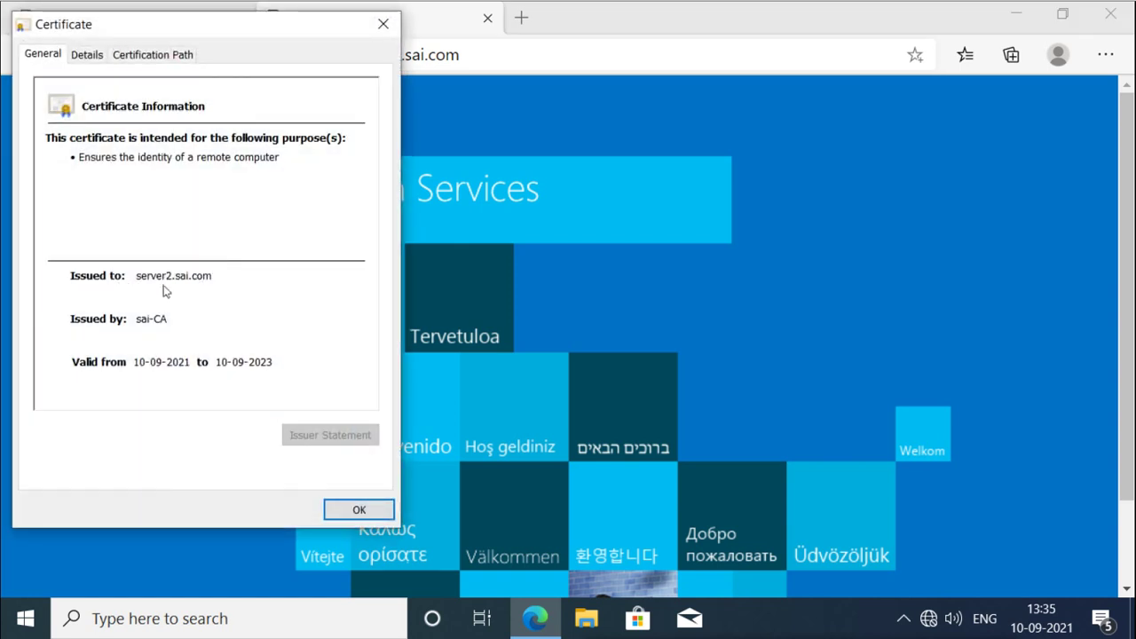
left_click(142, 54)
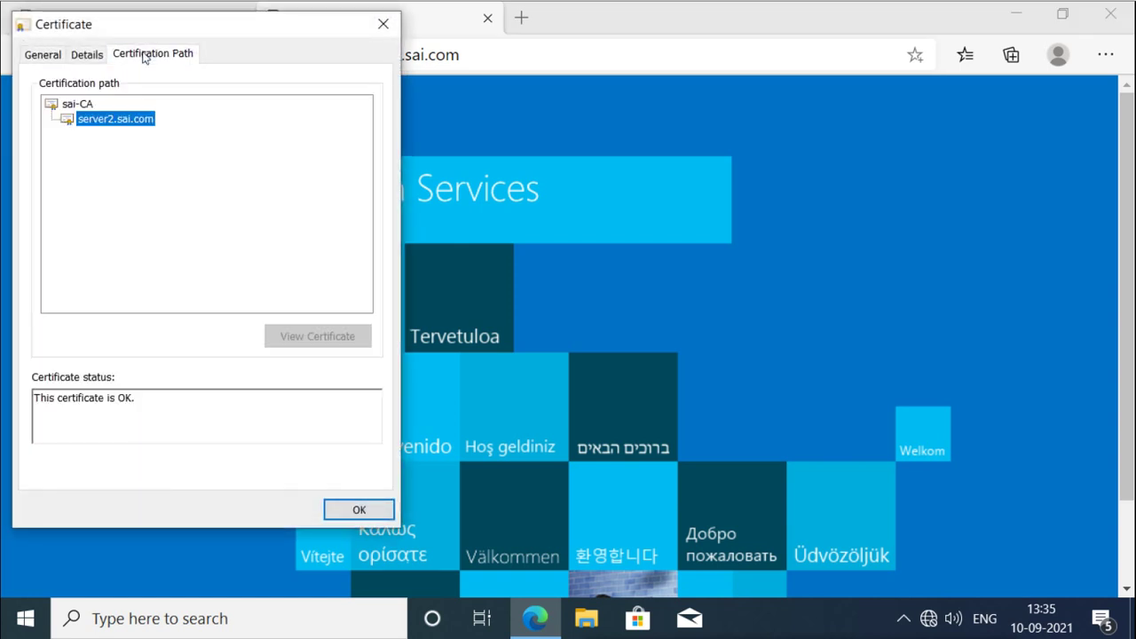
left_click(87, 54)
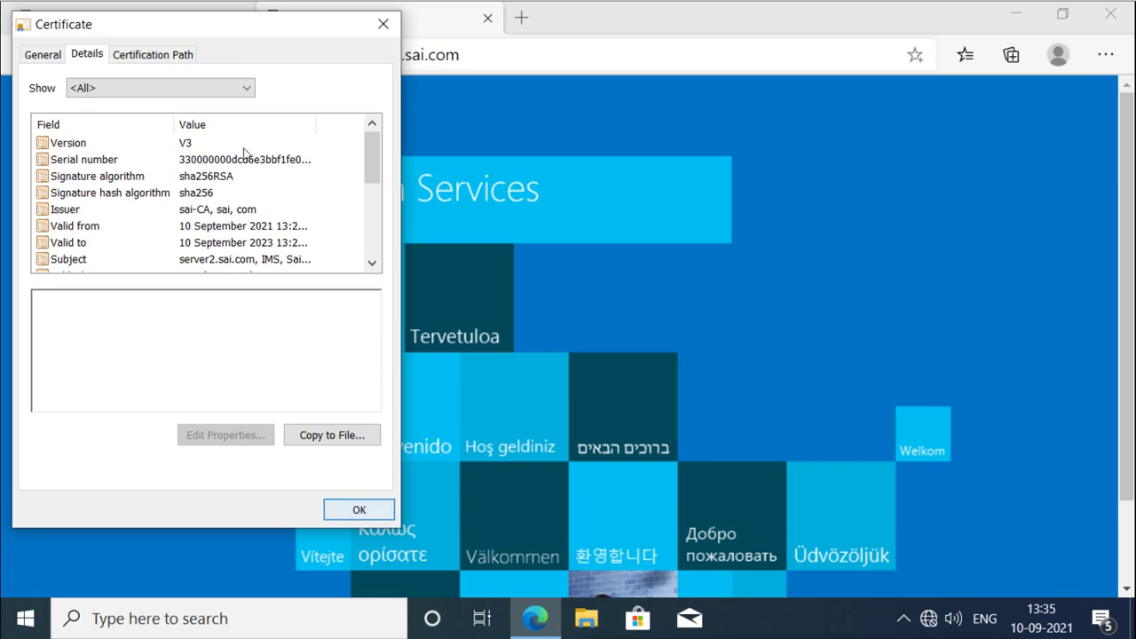
left_click_drag(222, 25, 492, 53)
left_click(309, 85)
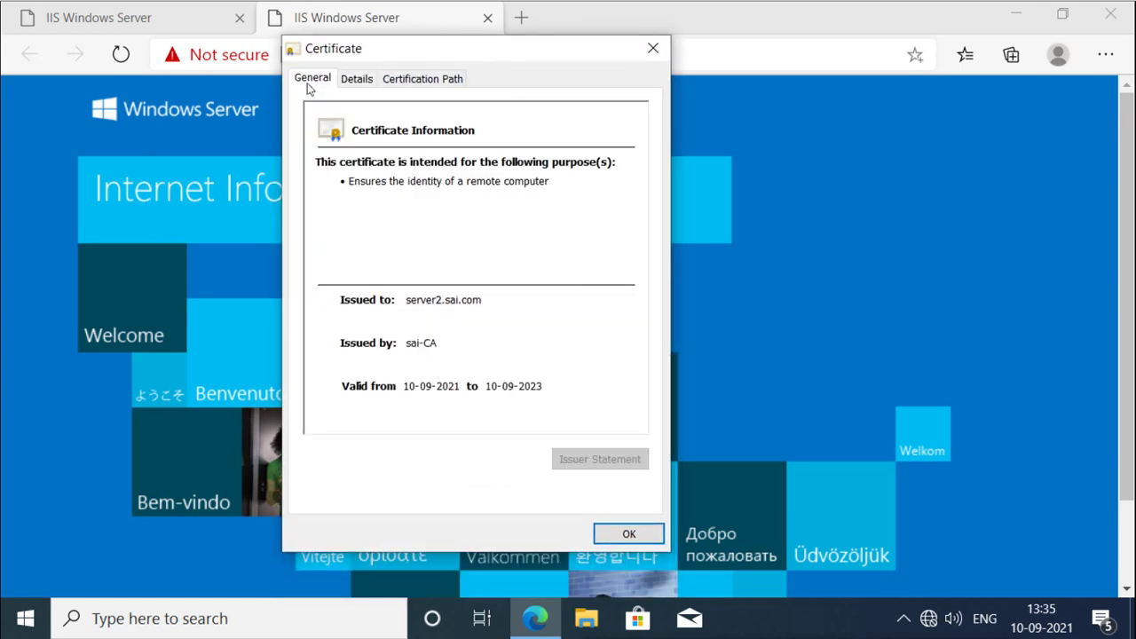
left_click(368, 81)
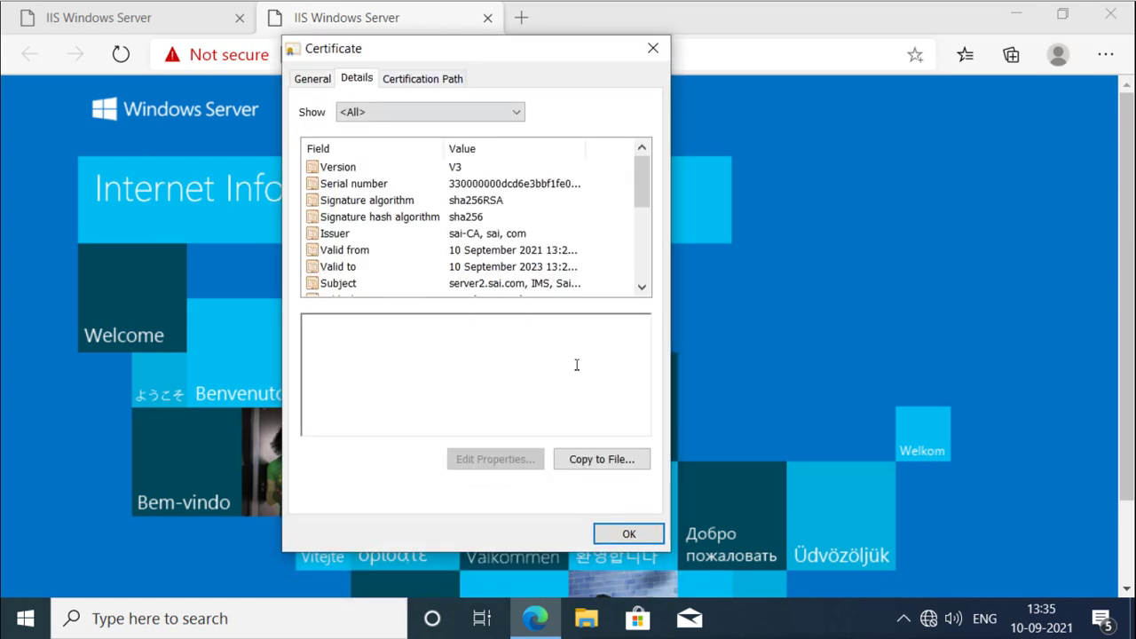
left_click(630, 536)
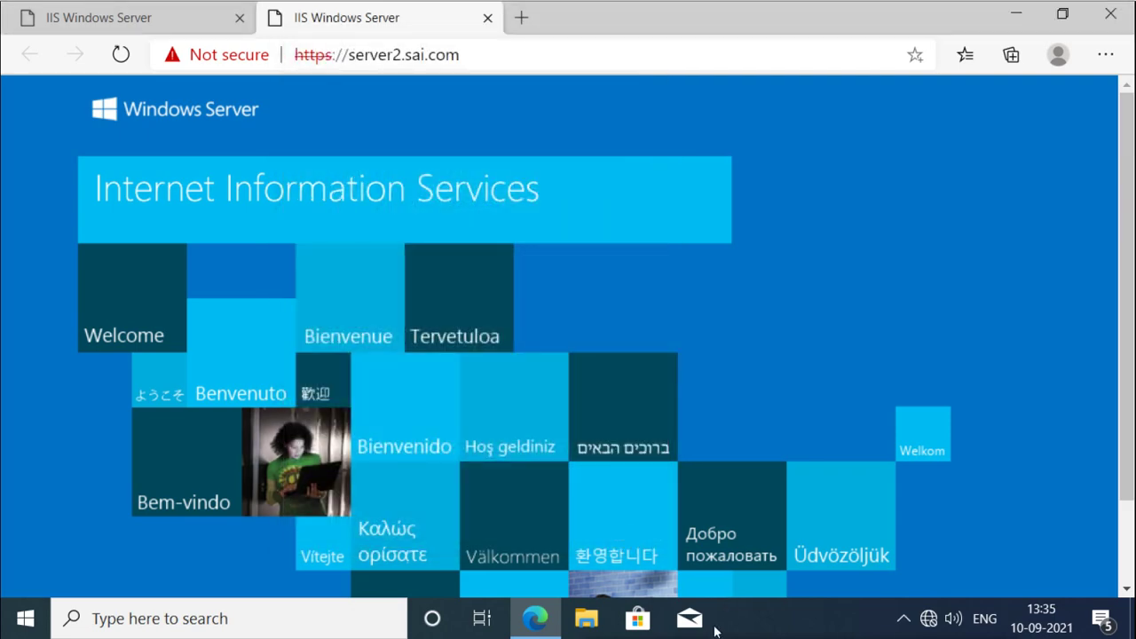
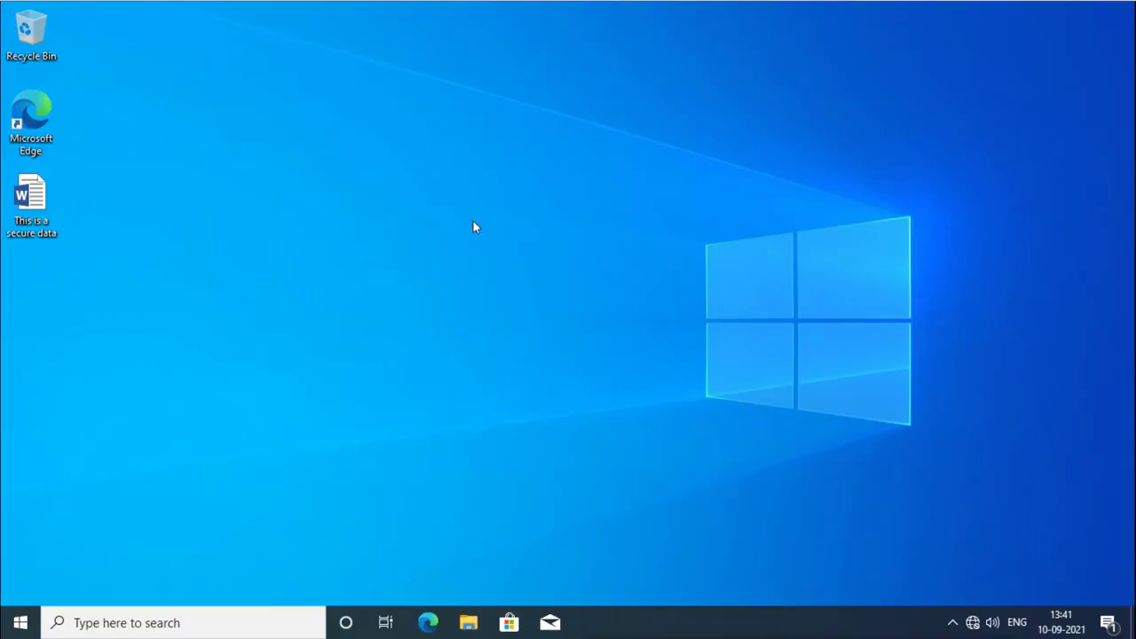
Step: Open 'This is a secure data' in Word and close the product key prompt and Product Notice bar
mouse_move(30, 216)
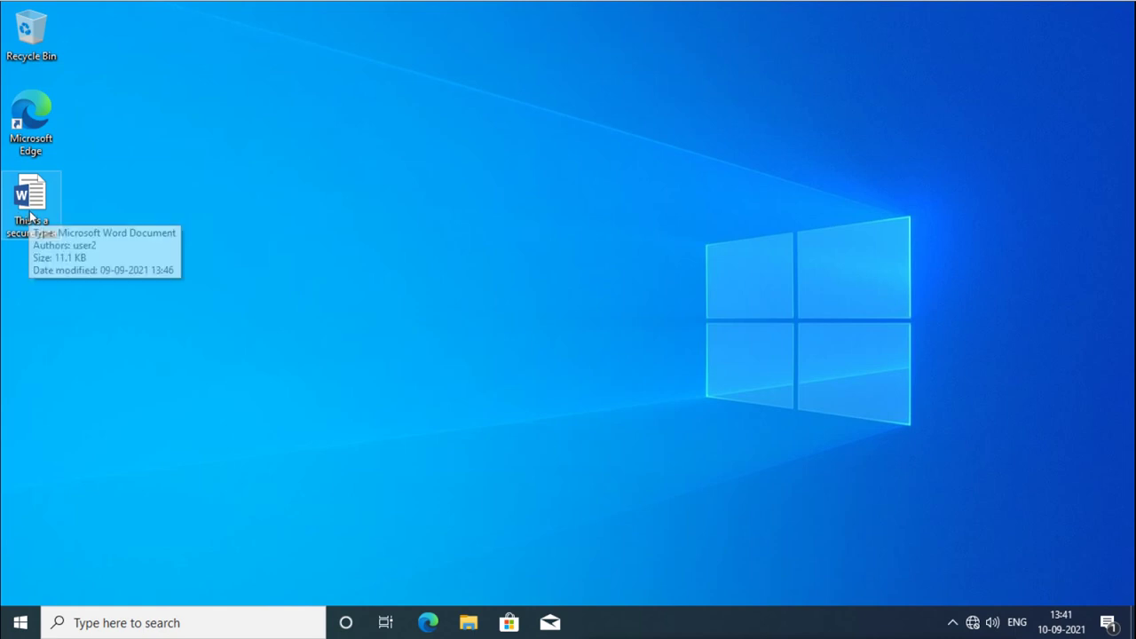
left_click(31, 216)
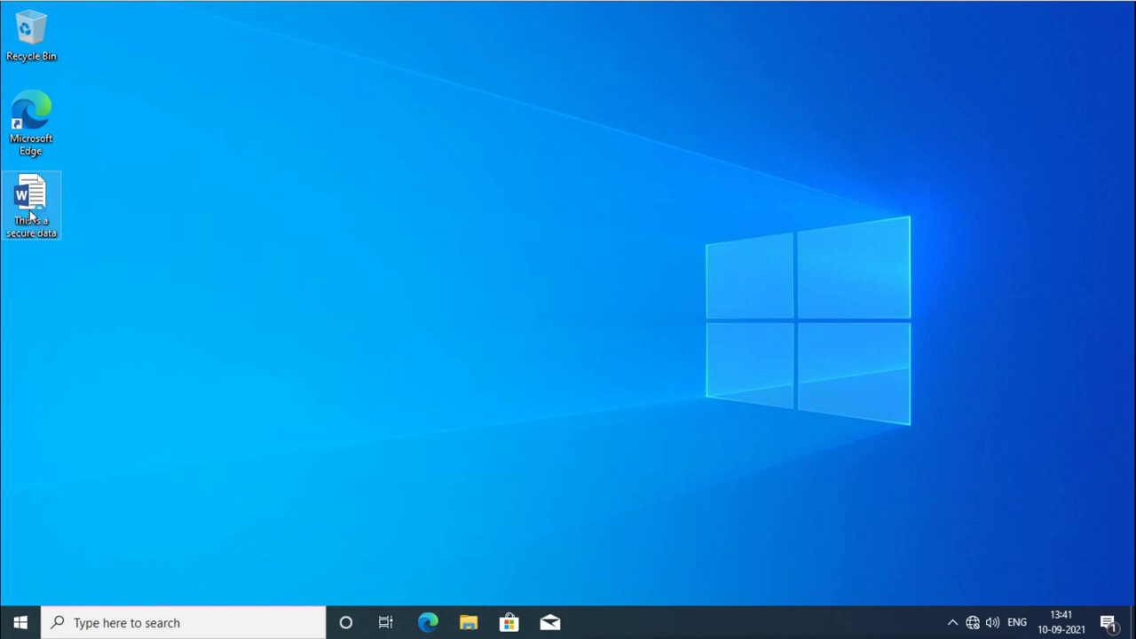
double_click(30, 215)
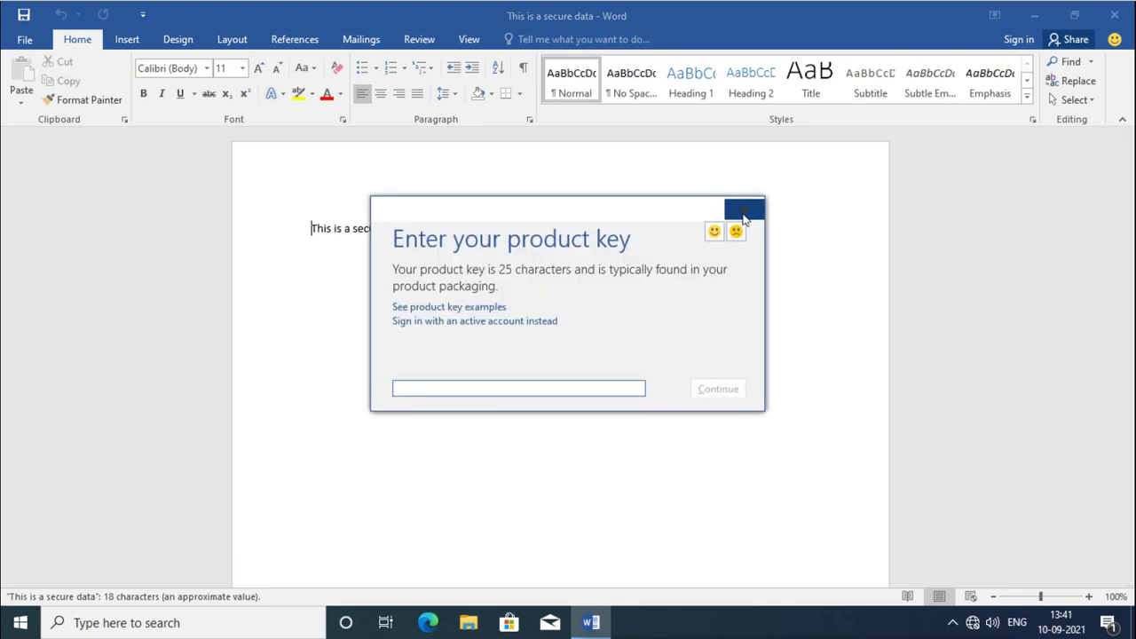
left_click(744, 210)
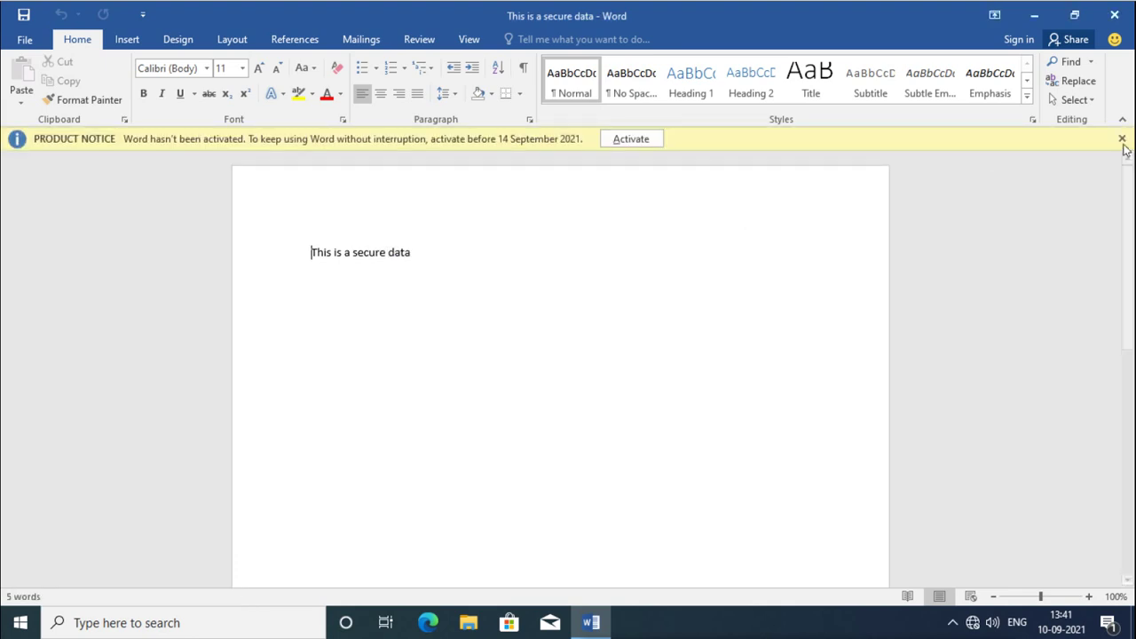
left_click(1122, 140)
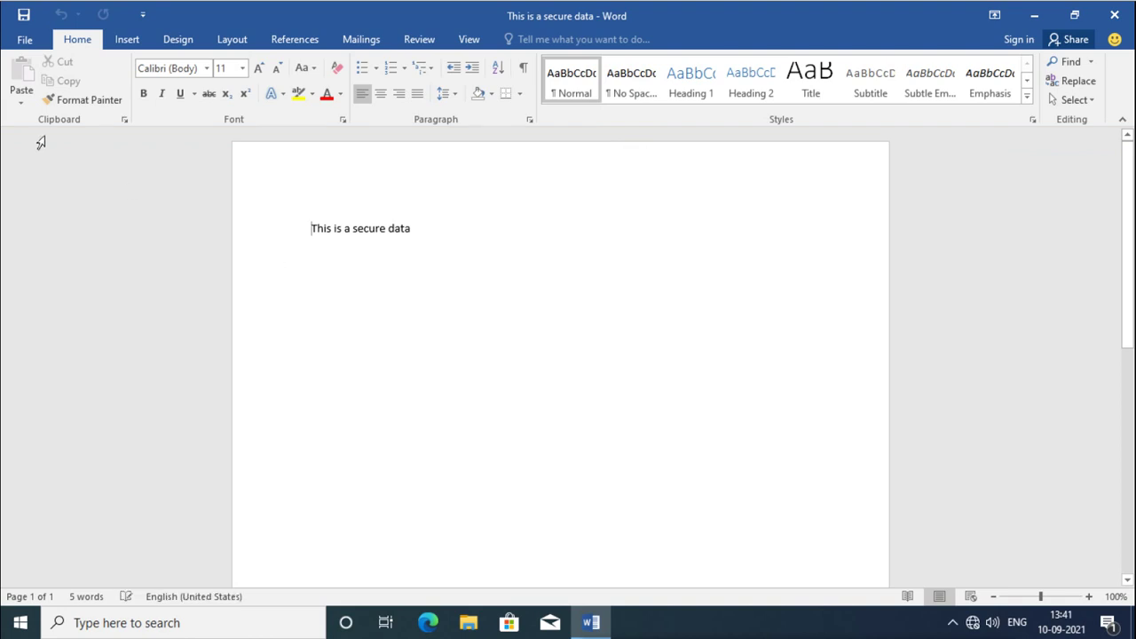
Step: Try Add a Digital Signature under Protect Document and answer No to getting a digital ID
left_click(27, 38)
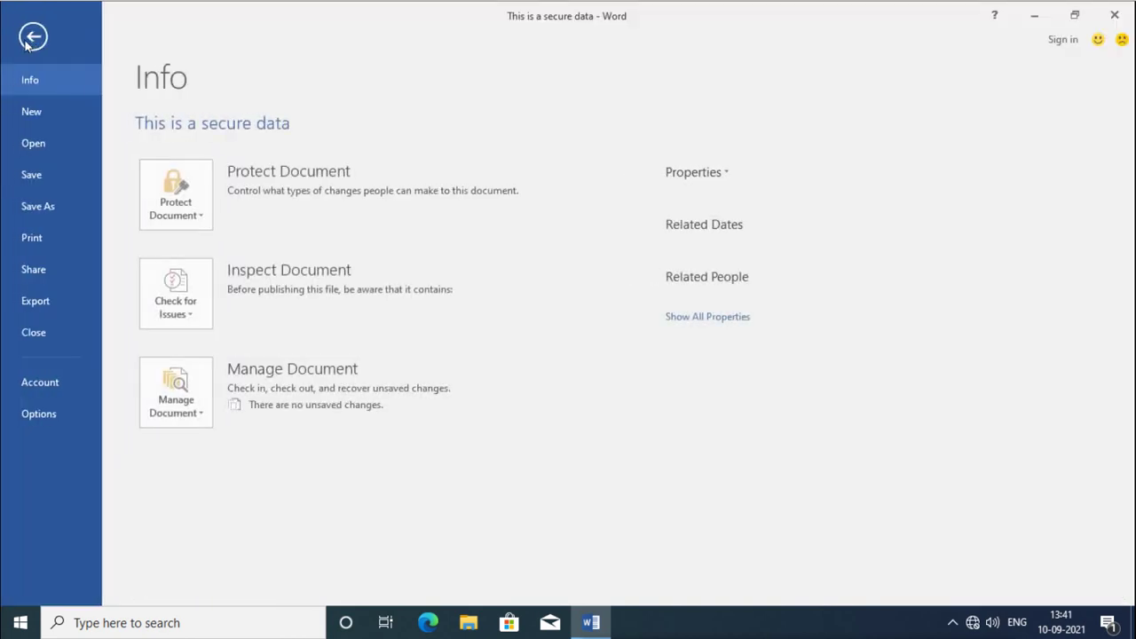
left_click(198, 217)
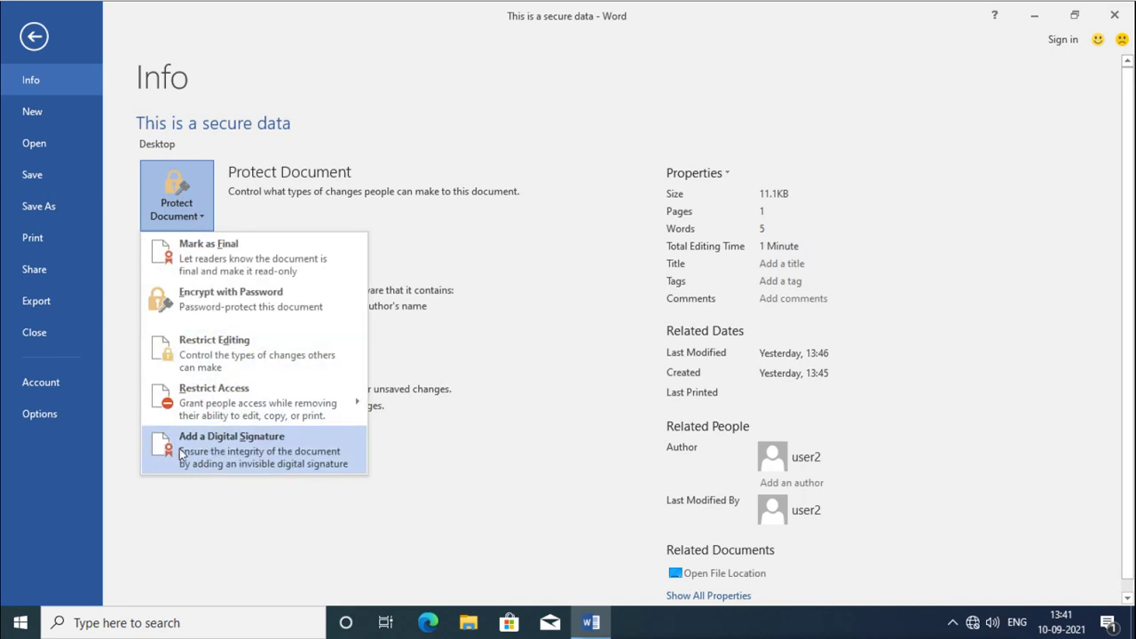
left_click(254, 453)
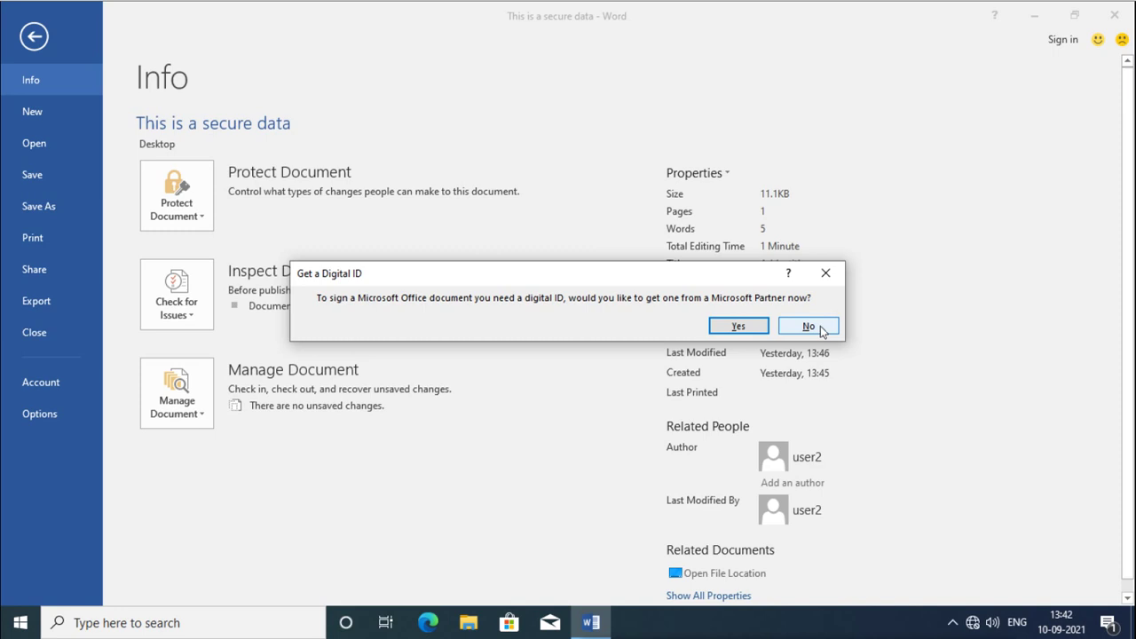
left_click(789, 327)
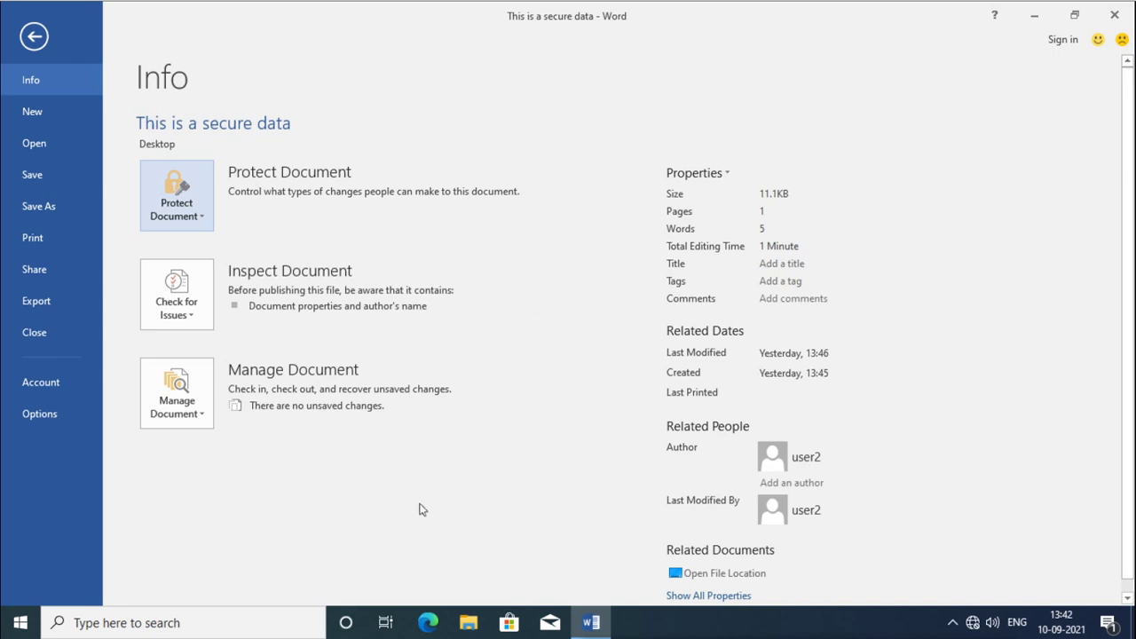
Step: Launch the mmc management console from the Run prompt and maximize it
key("super+r")
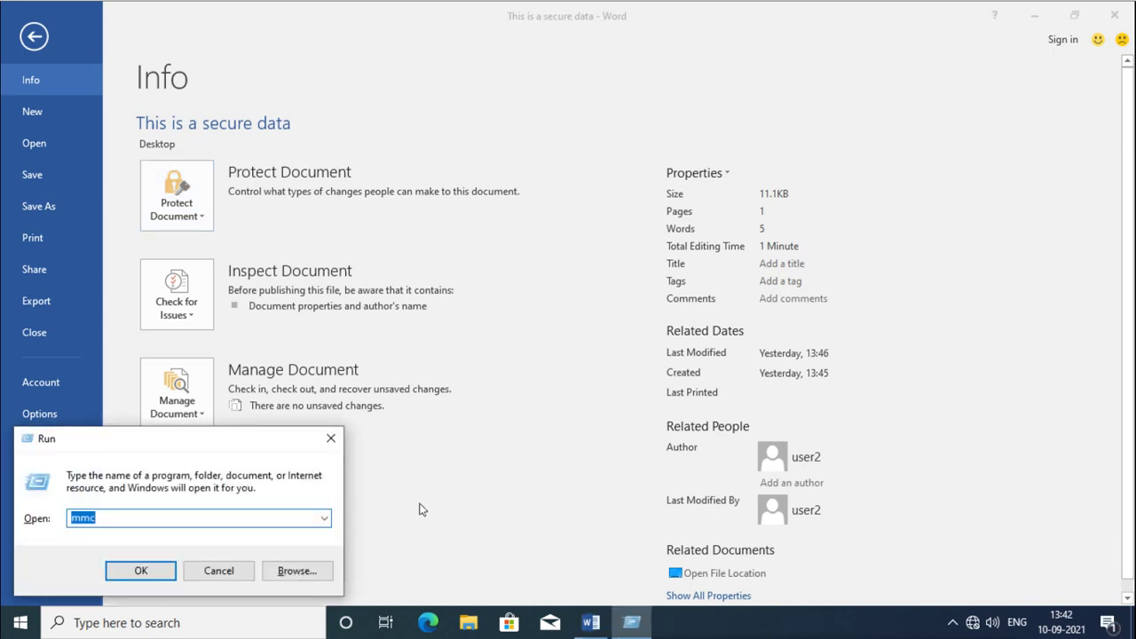
key("Return")
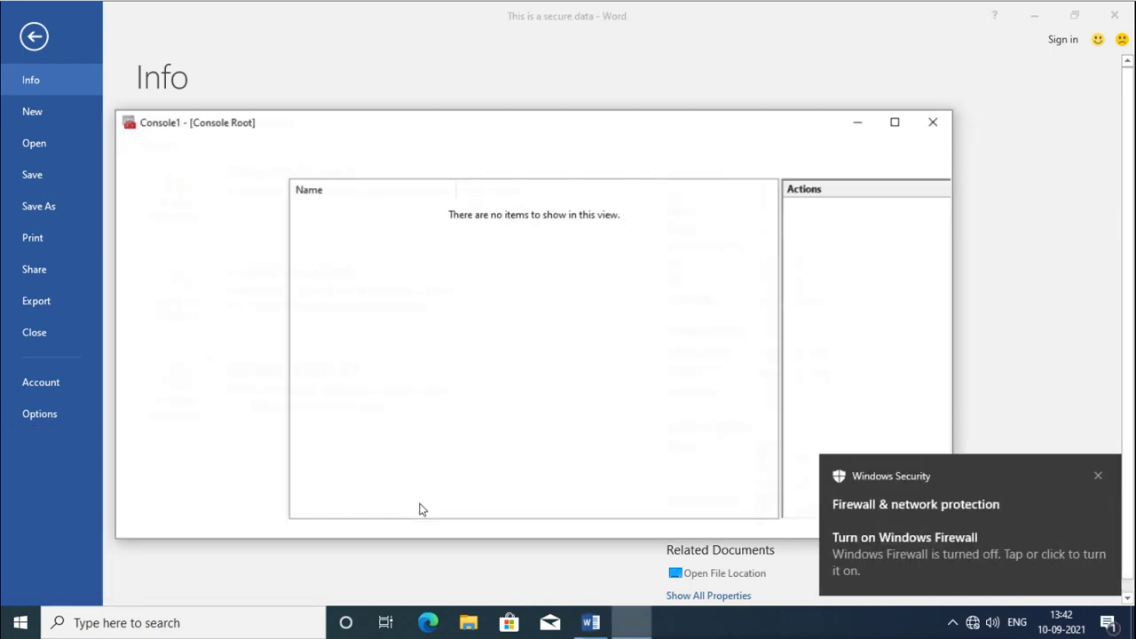
left_click(895, 121)
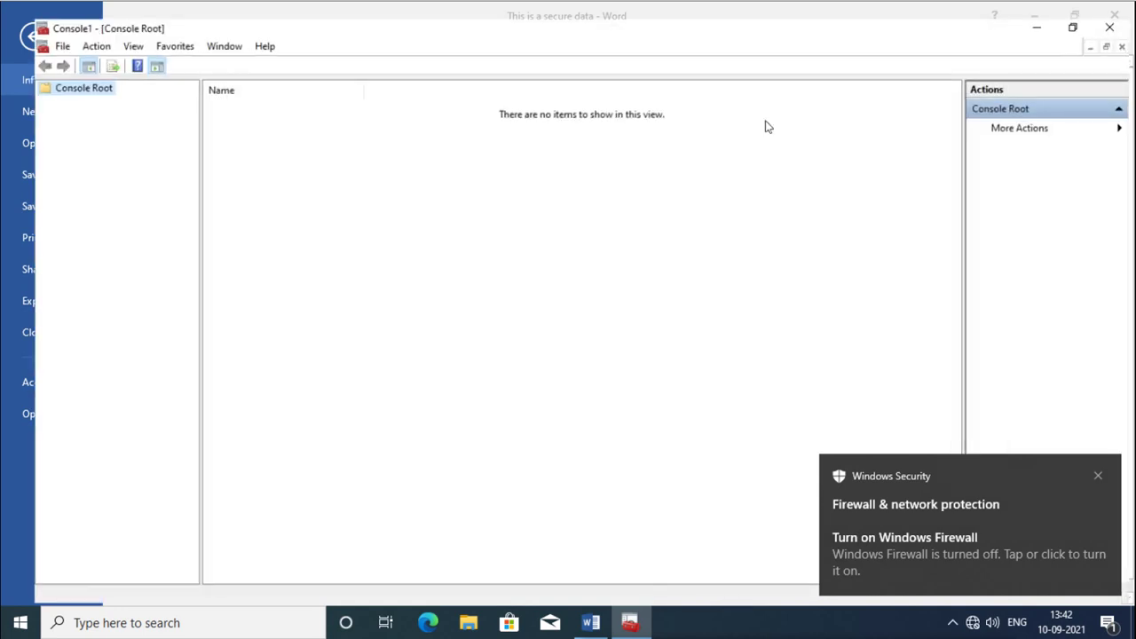
Step: Add the Certificates snap-in for the current user to the console root
left_click(30, 30)
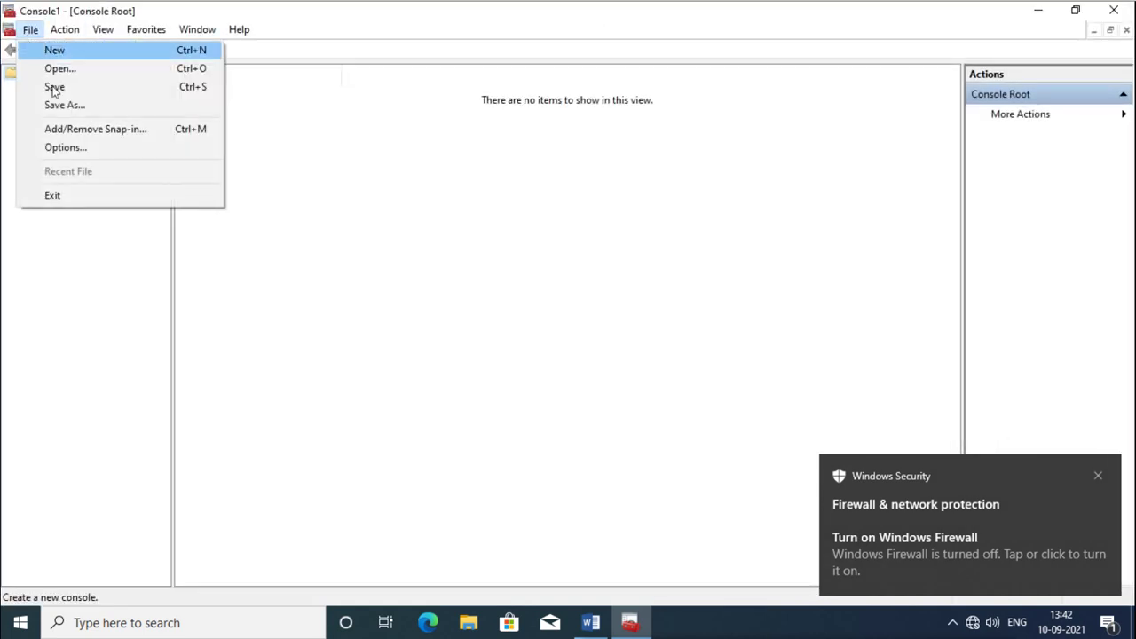
left_click(69, 129)
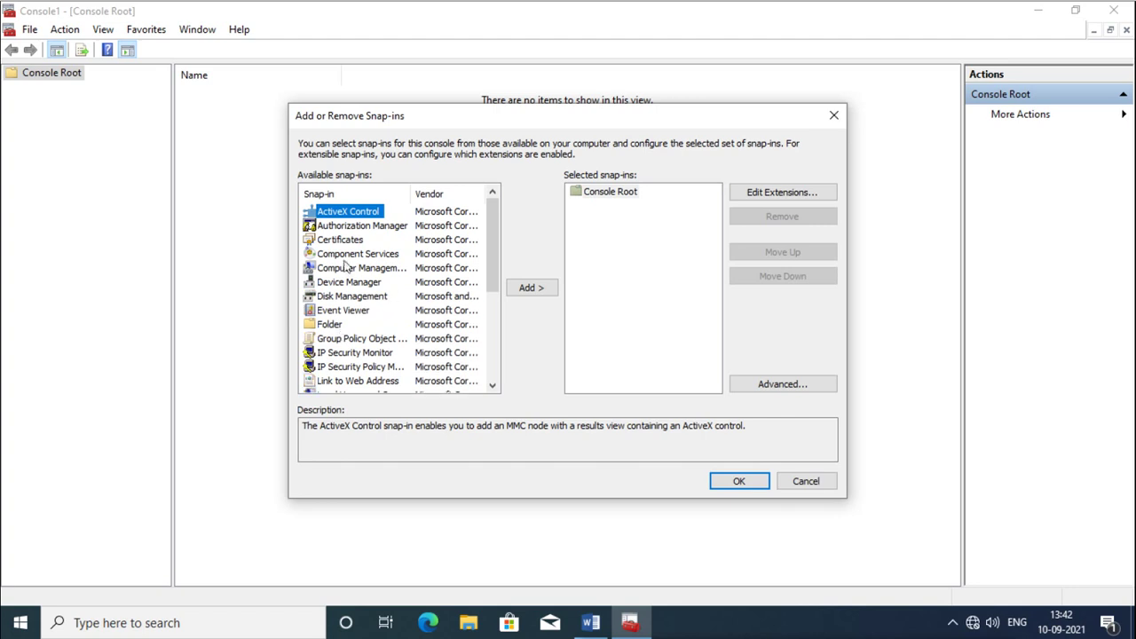
left_click(341, 241)
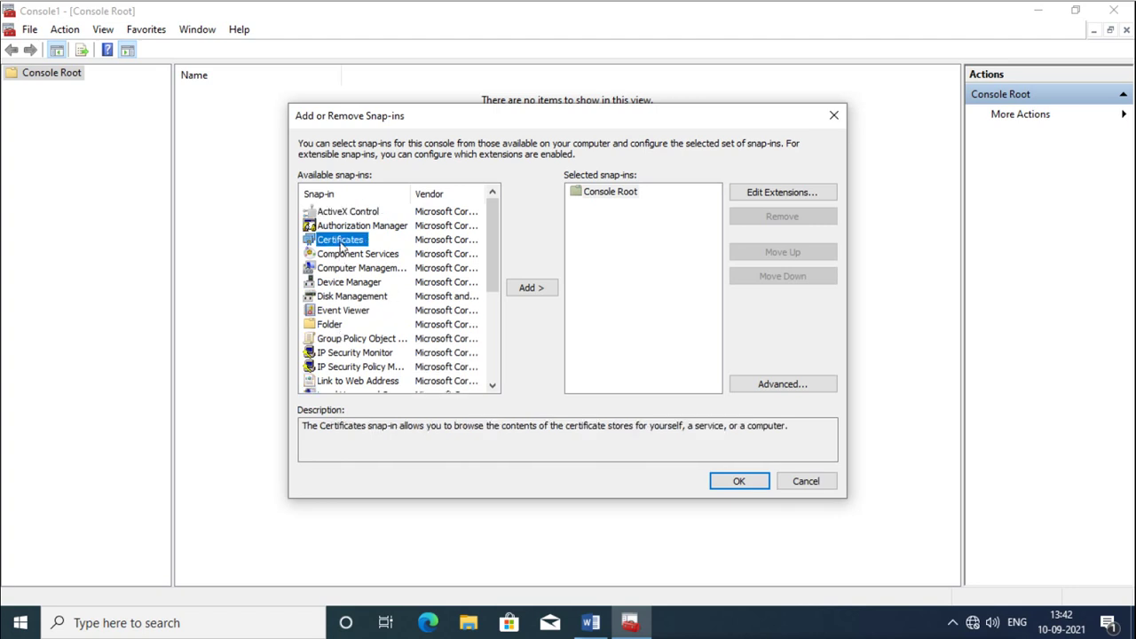
left_click(527, 289)
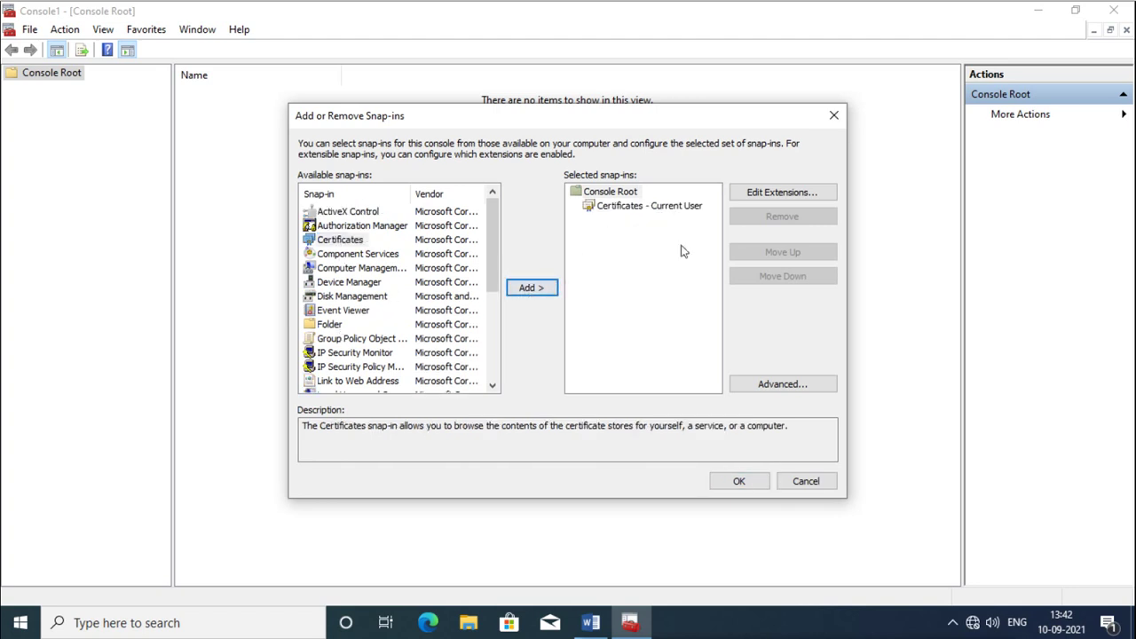
left_click(737, 481)
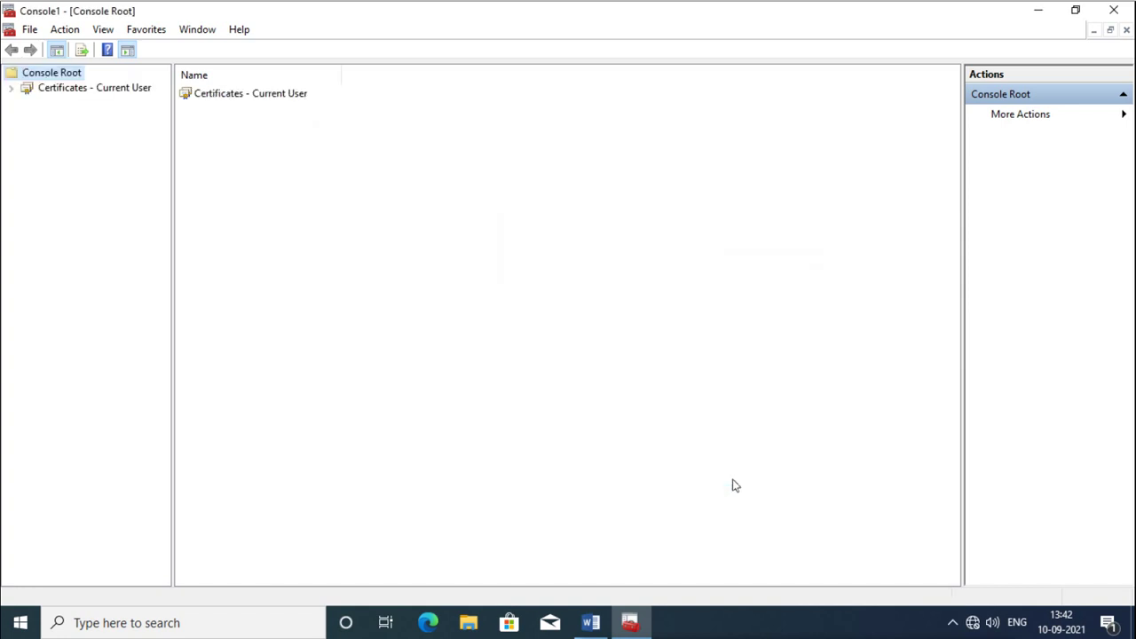
Step: Expand Certificates – Current User and start Request New Certificate on the Personal store
double_click(42, 92)
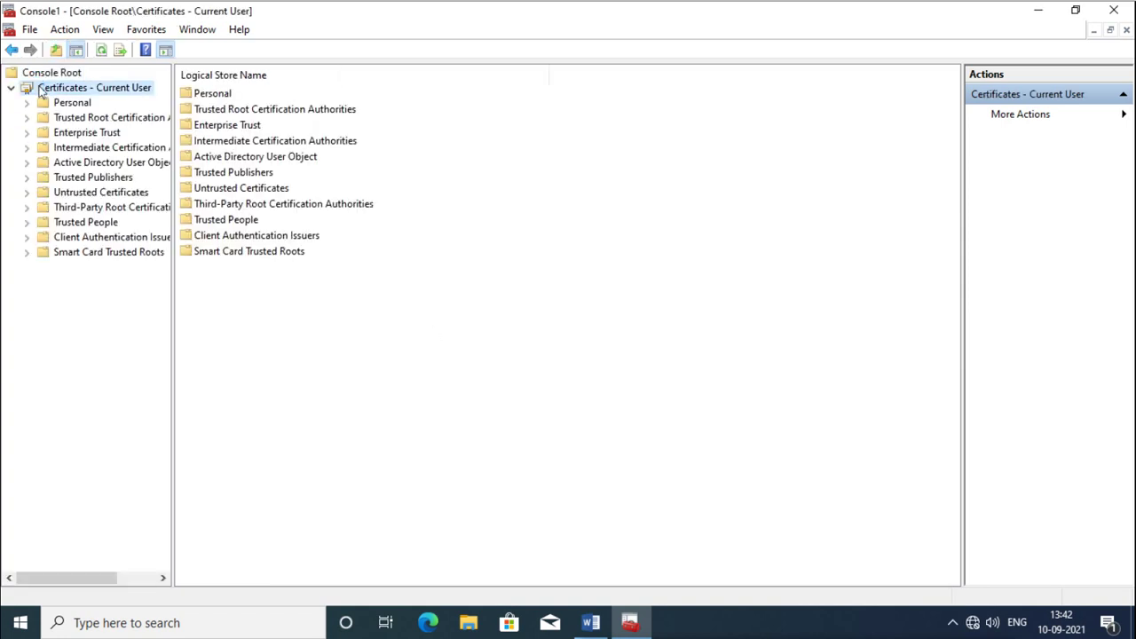
left_click(46, 101)
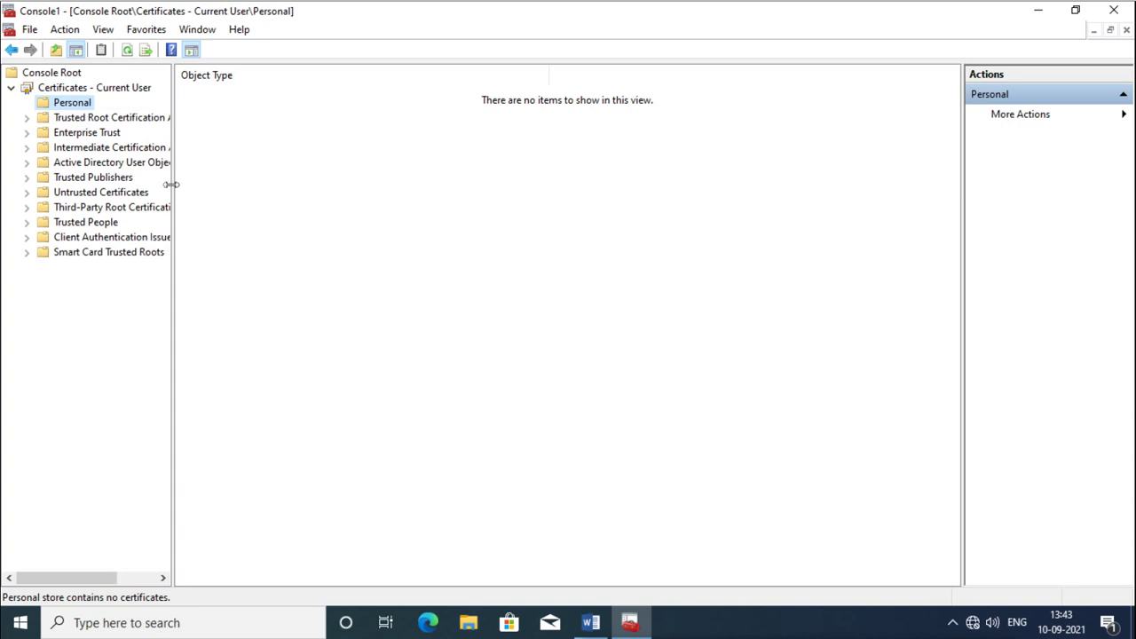
left_click_drag(171, 185, 201, 186)
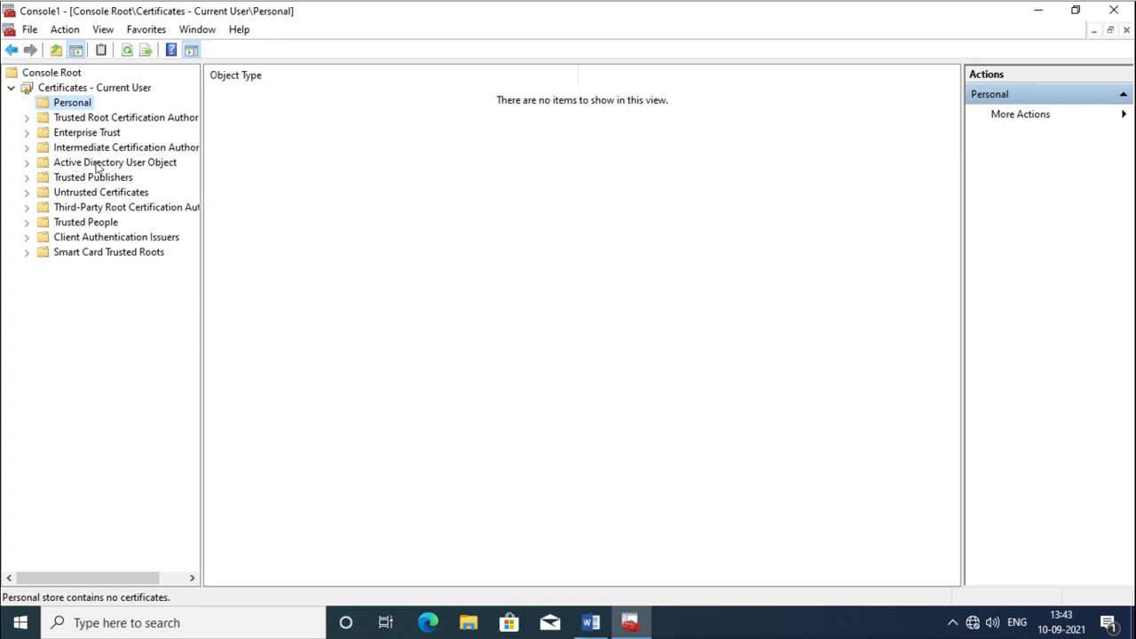
right_click(64, 106)
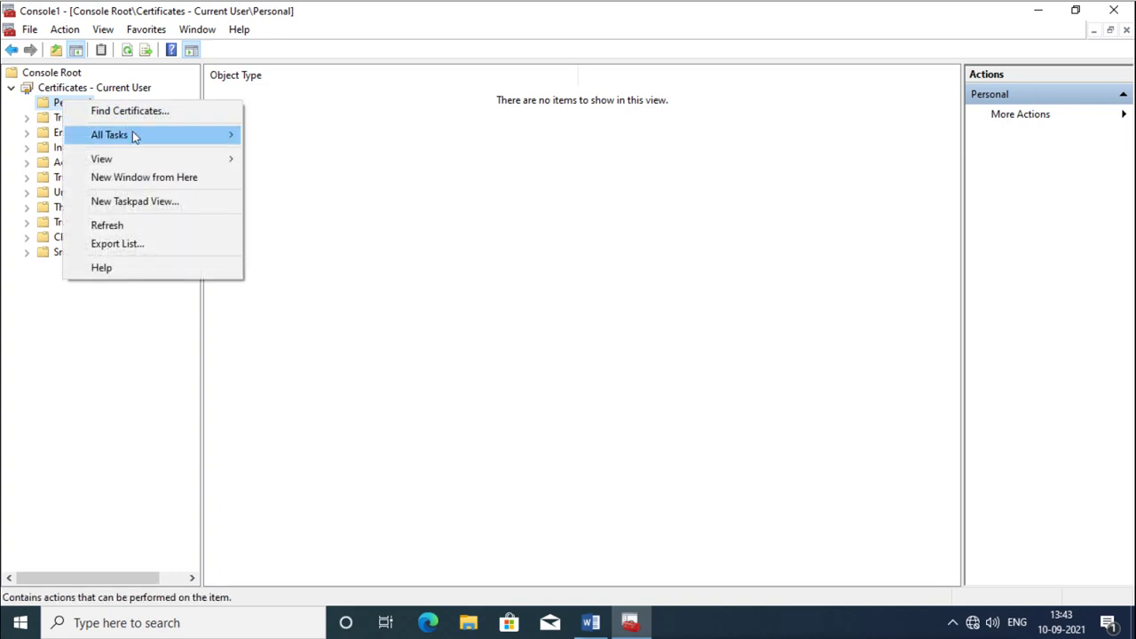
mouse_move(133, 134)
left_click(314, 160)
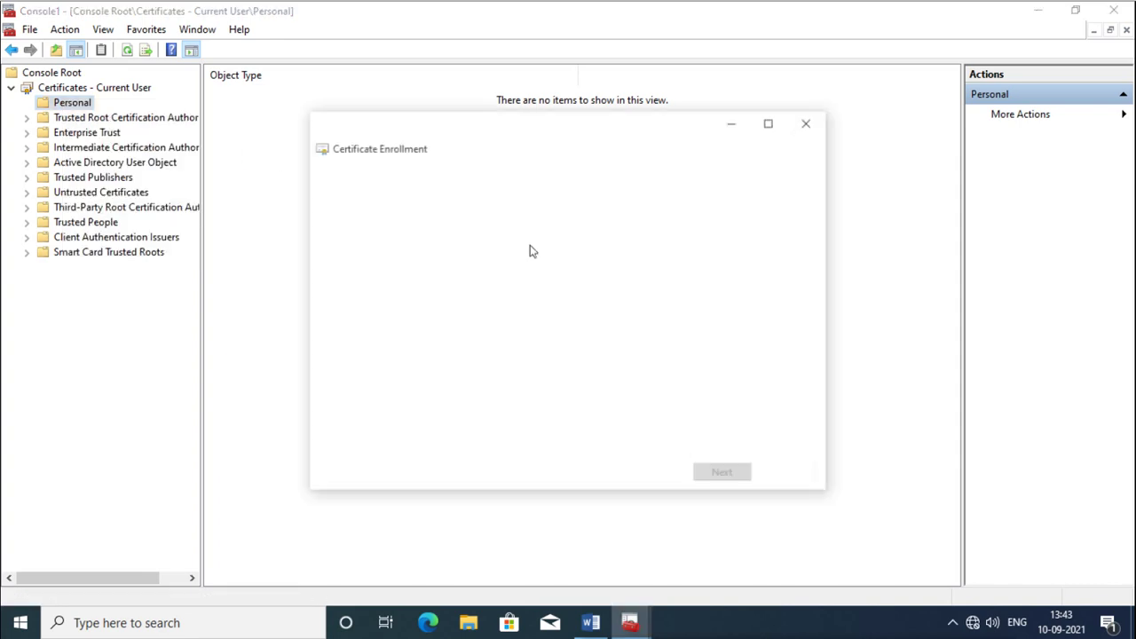
Step: Continue with Active Directory Enrollment Policy and check the User certificate, leaving Basic EFS unchecked
left_click(708, 477)
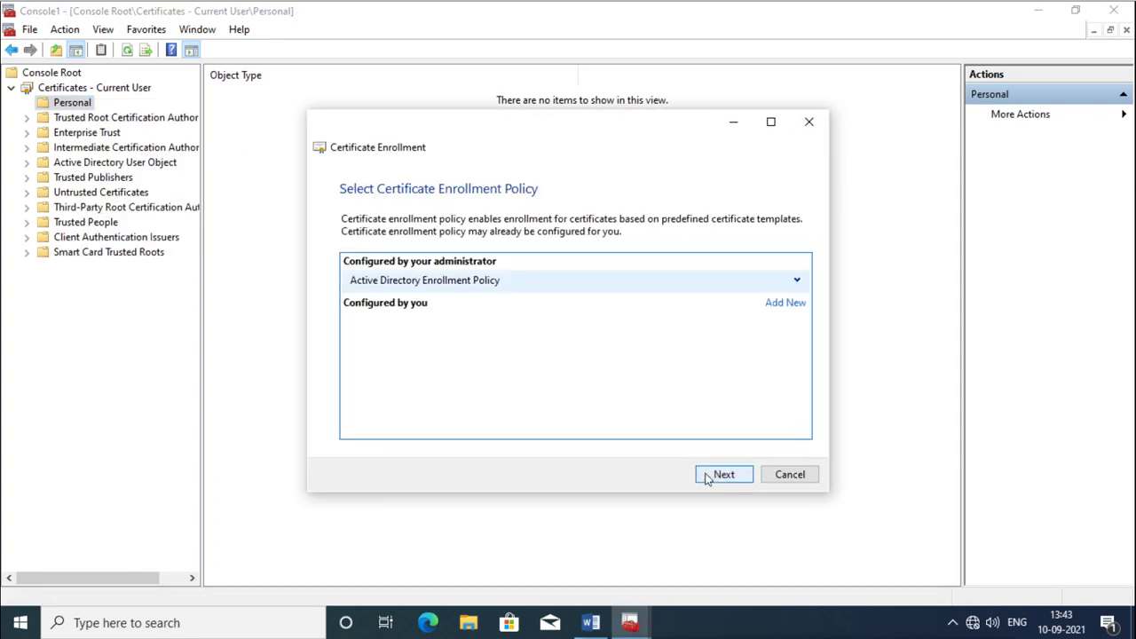
left_click(724, 475)
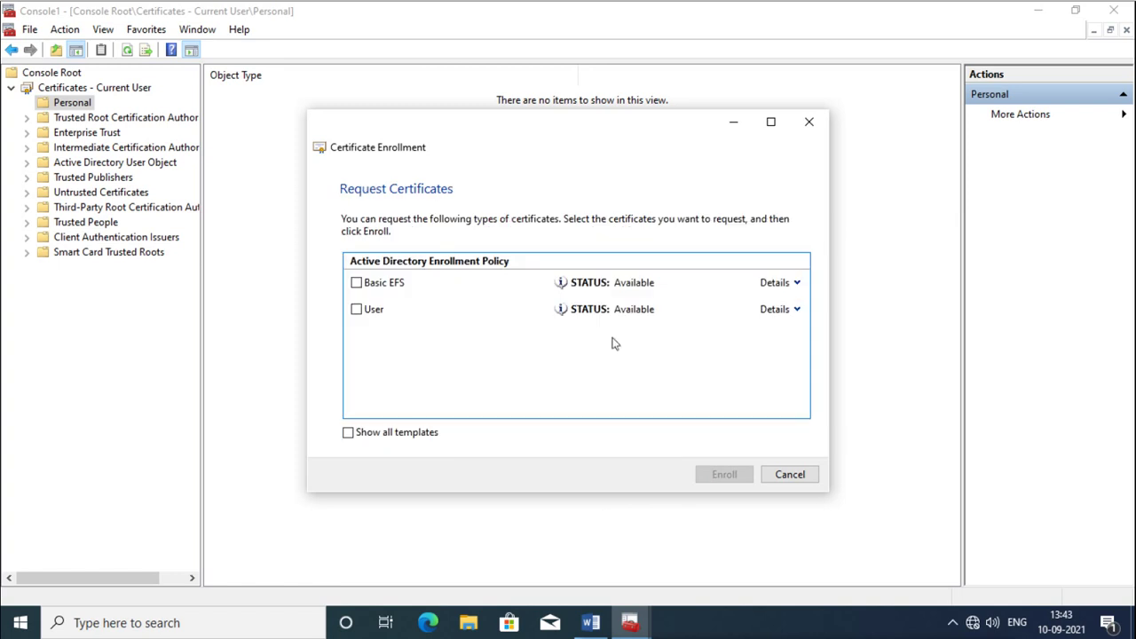
left_click(384, 289)
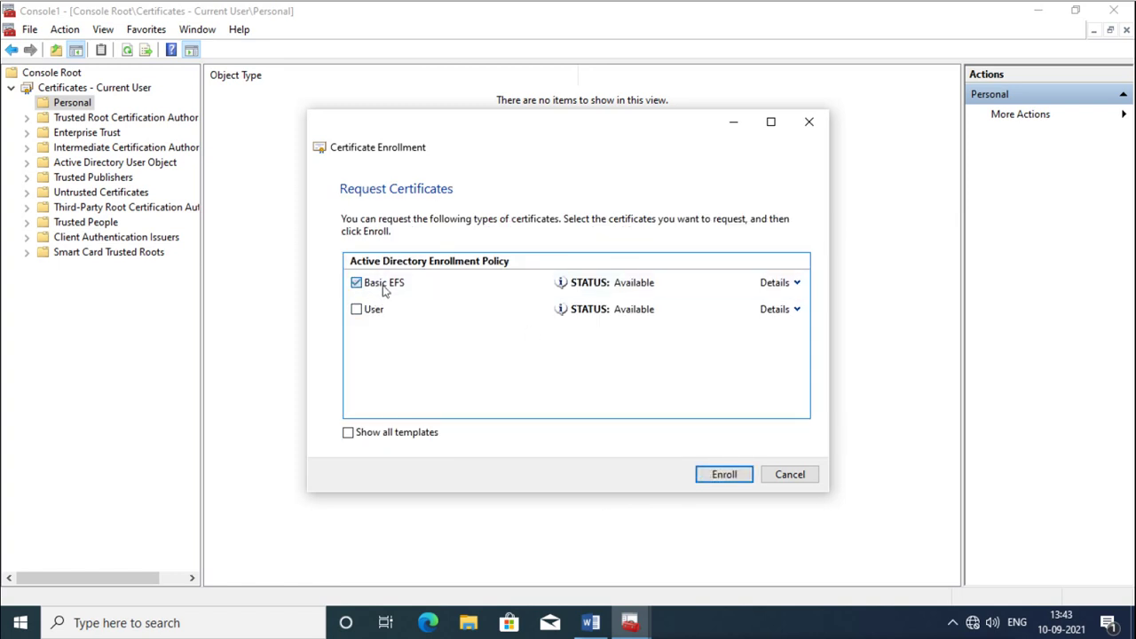
left_click(384, 289)
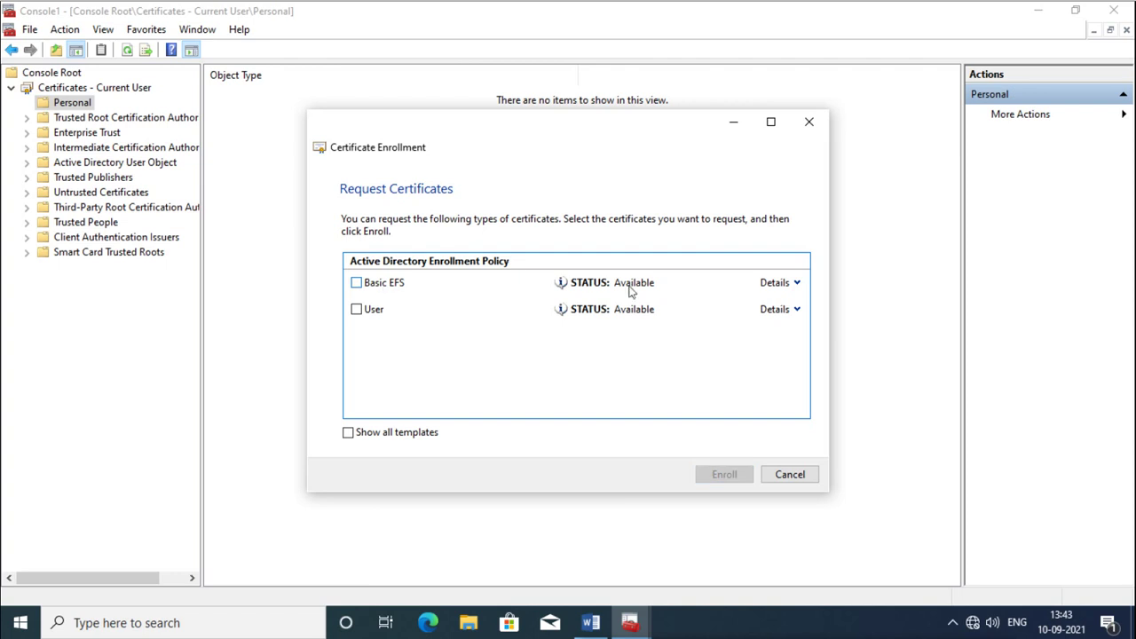
left_click(793, 284)
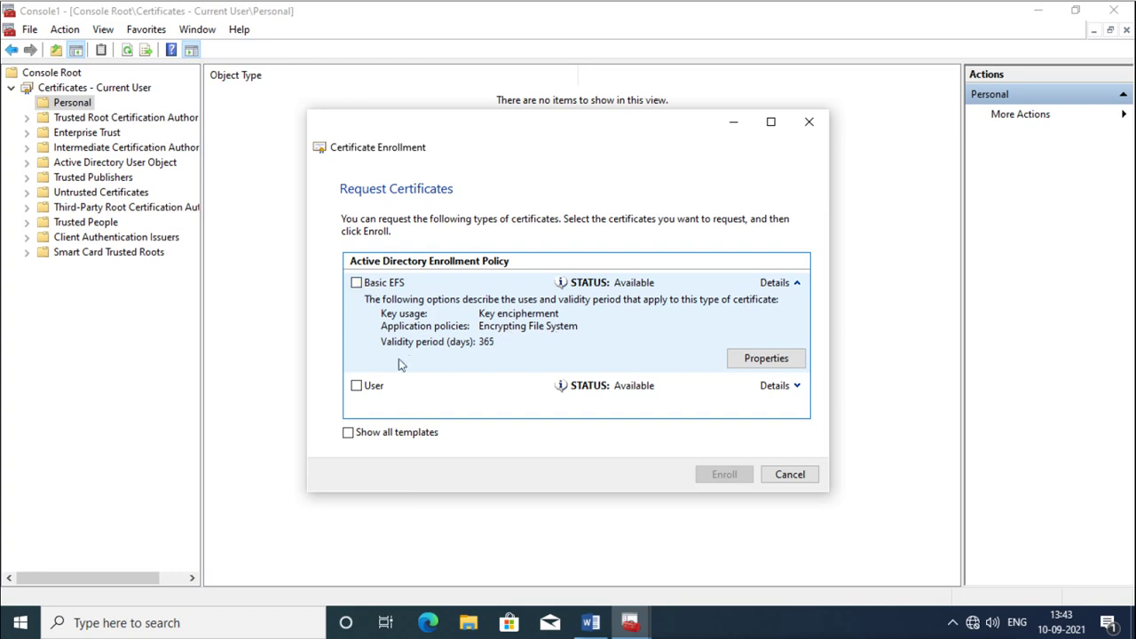
left_click(795, 282)
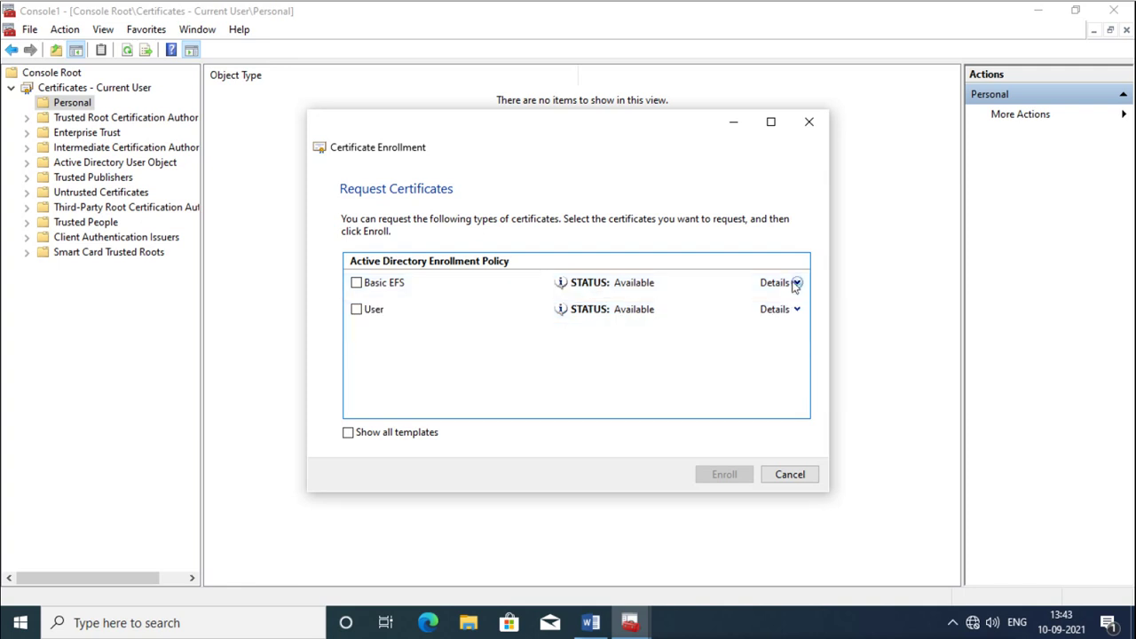
left_click(796, 309)
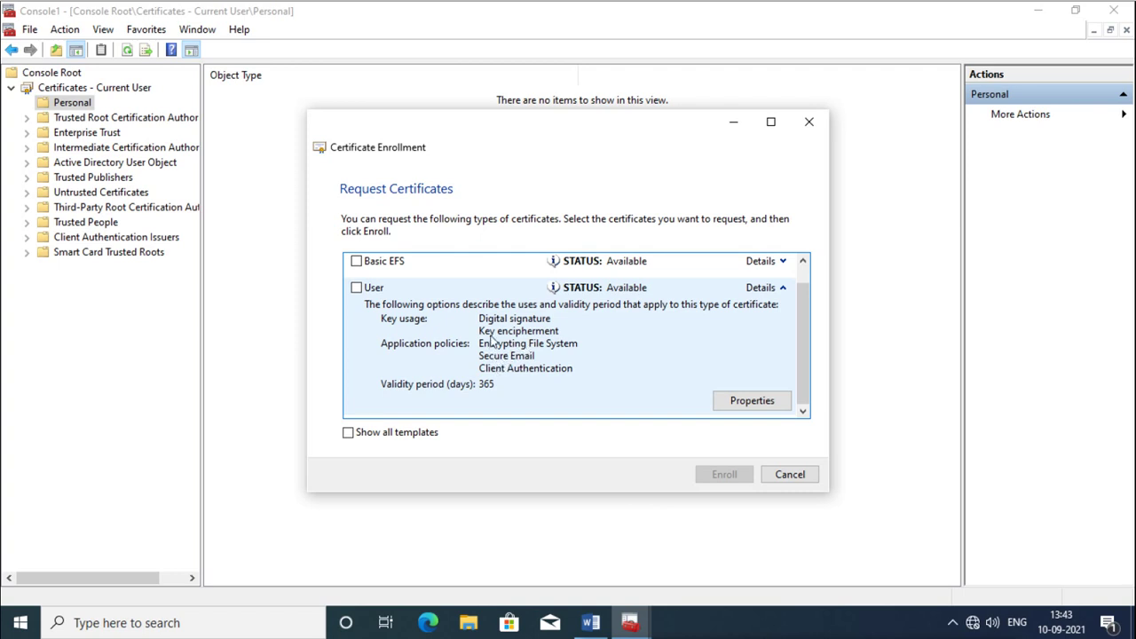
left_click(356, 288)
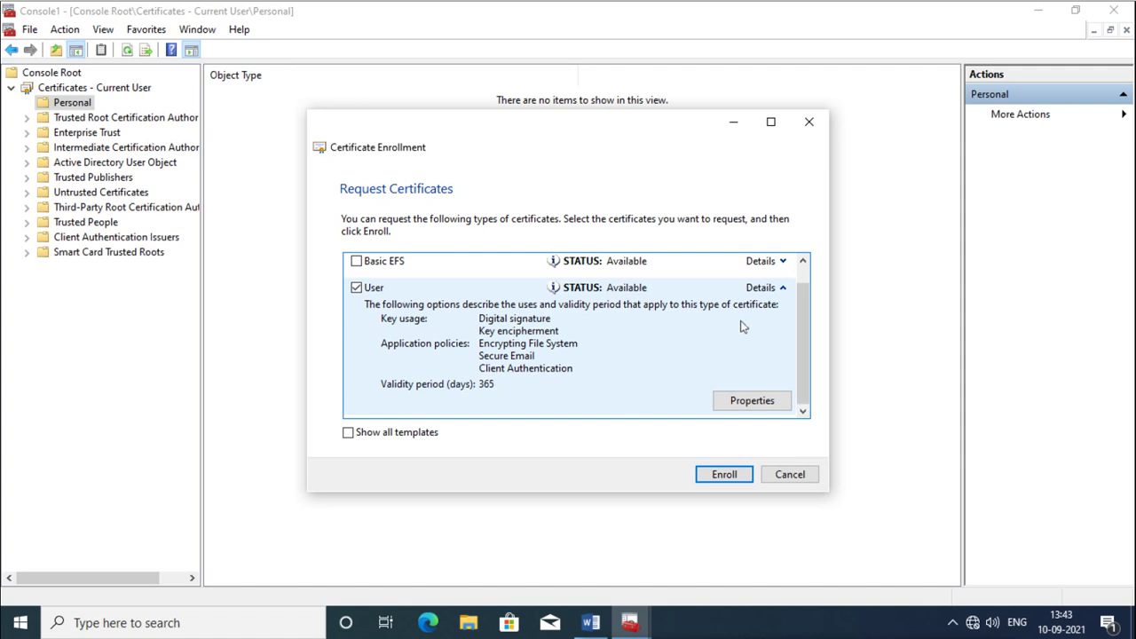
left_click(782, 287)
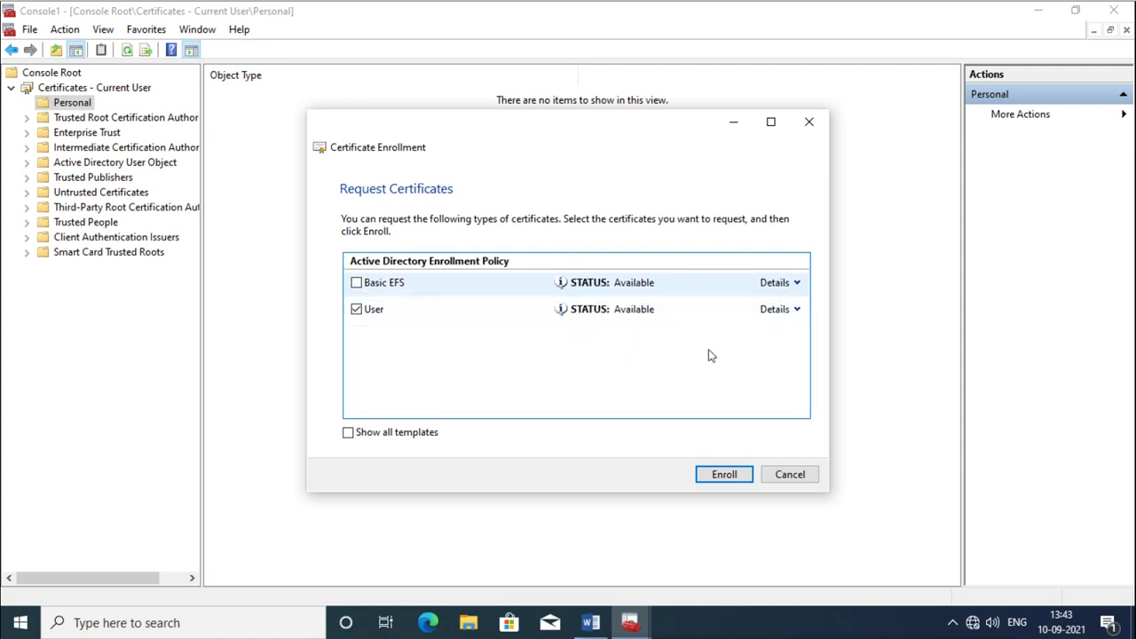
Step: Enroll the User certificate, finish the wizard, and minimize the console
left_click(724, 478)
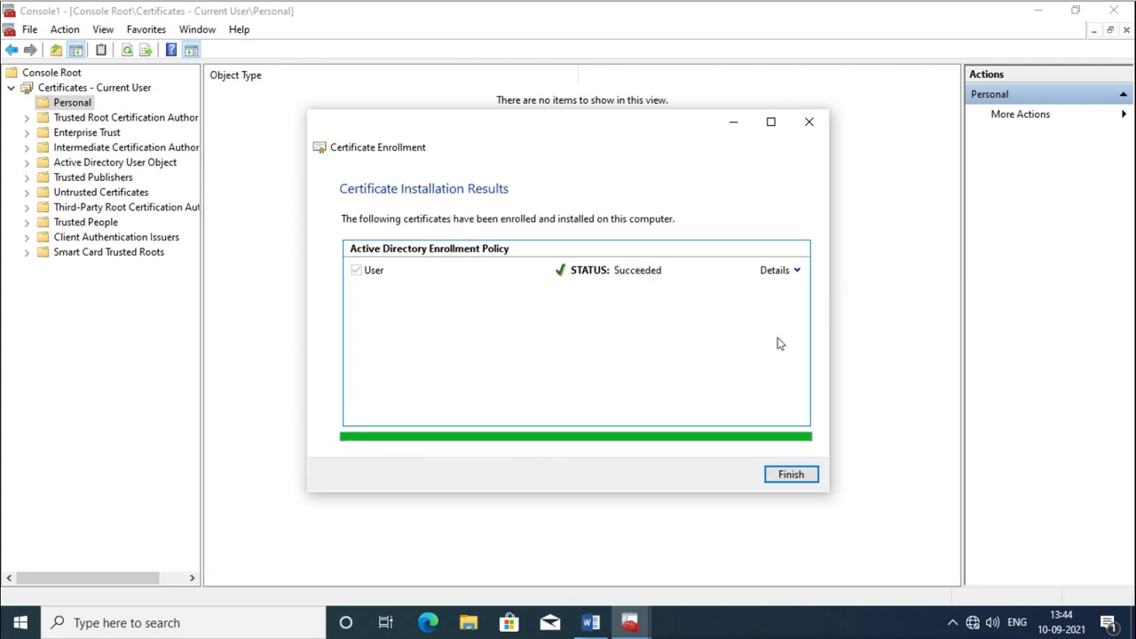
left_click(791, 474)
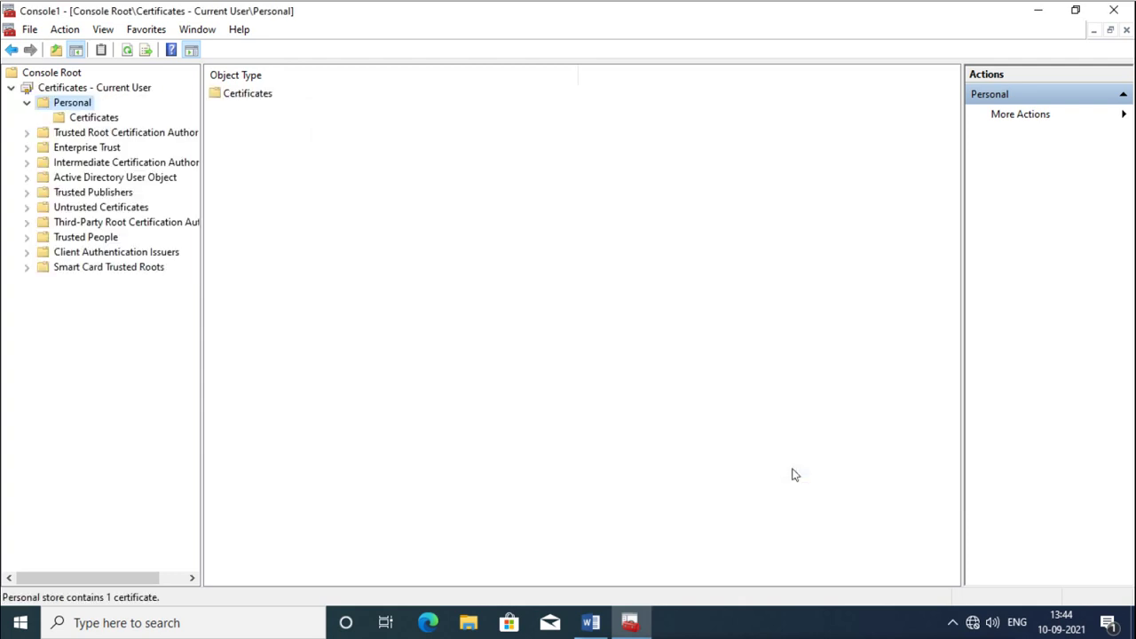
left_click(1038, 11)
Step: Add a digital signature with commitment type 'Created and approved this document' and sign it
left_click(190, 216)
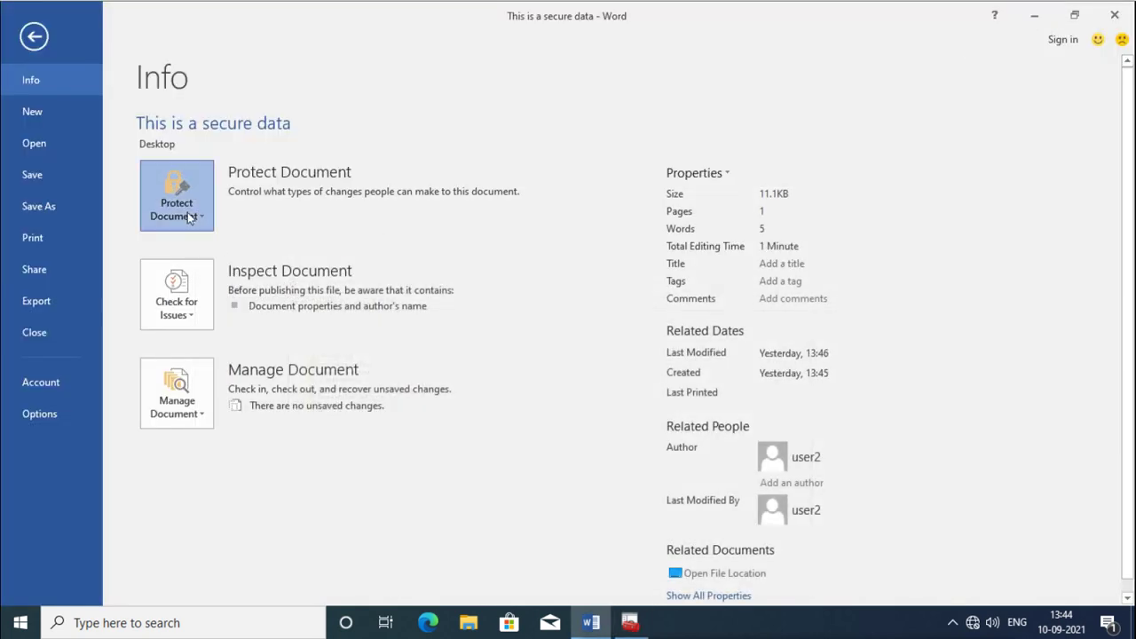
left_click(213, 444)
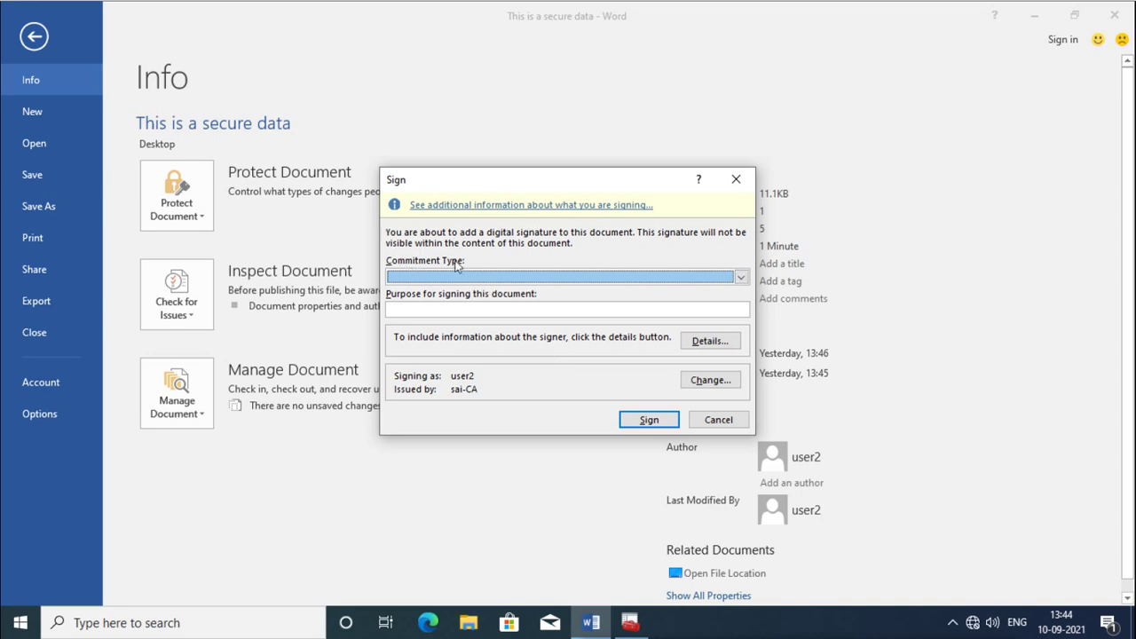
left_click(741, 276)
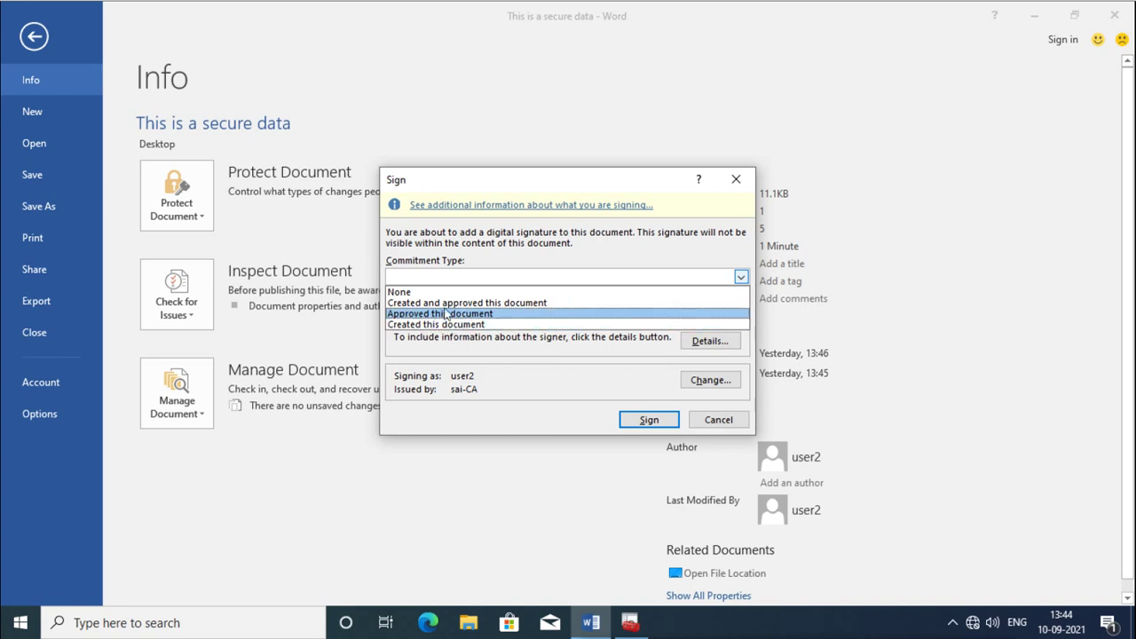
left_click(473, 302)
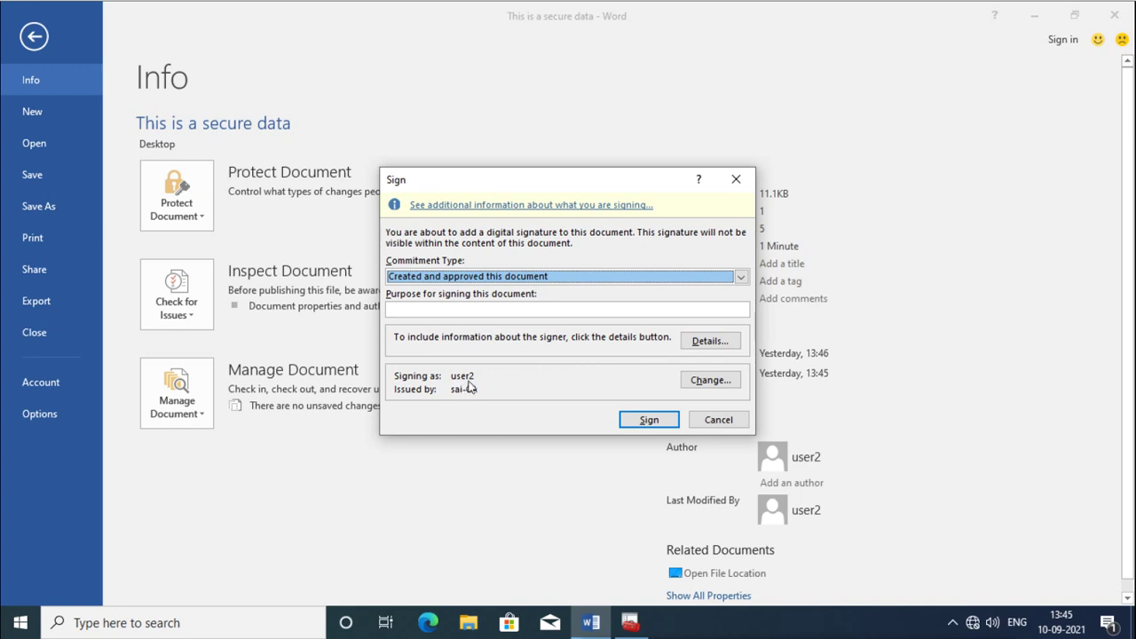
left_click(723, 347)
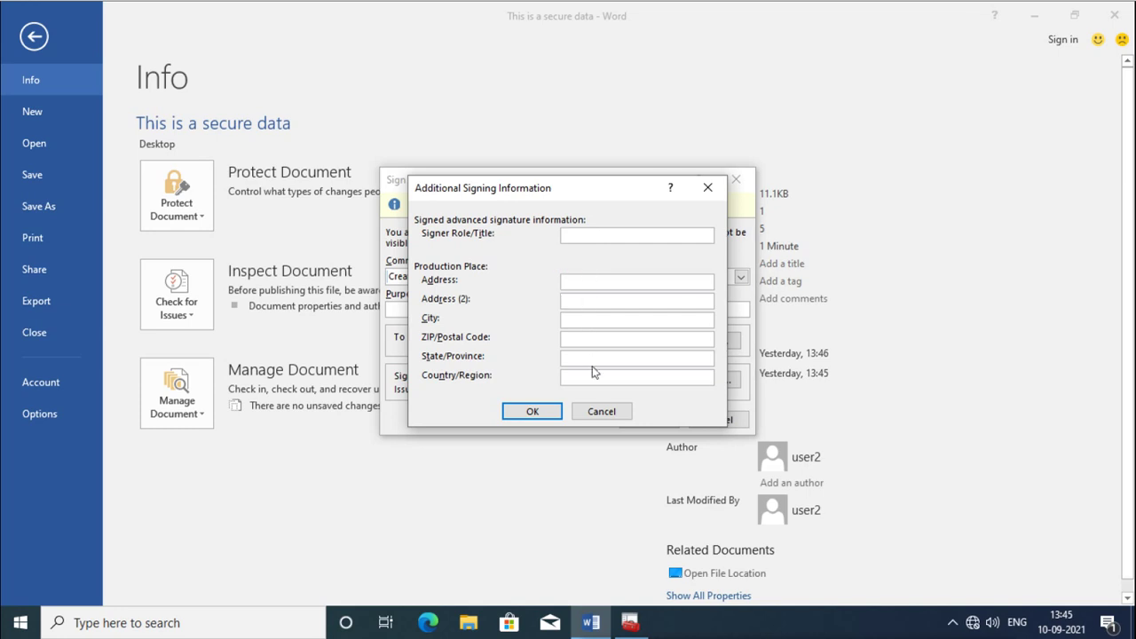
left_click(600, 413)
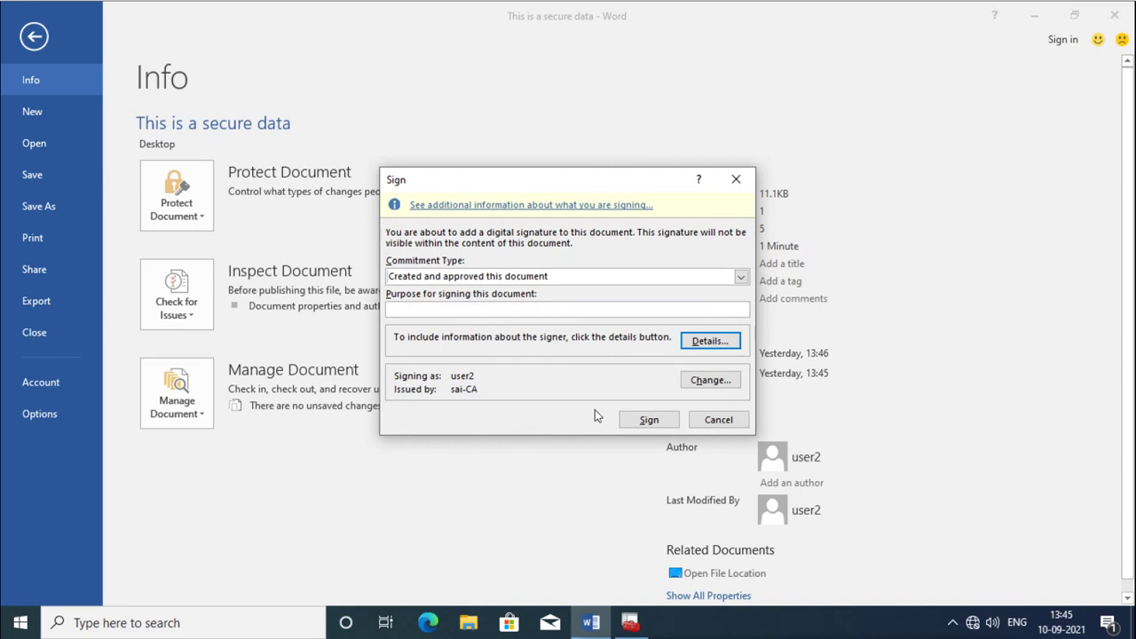
left_click(641, 421)
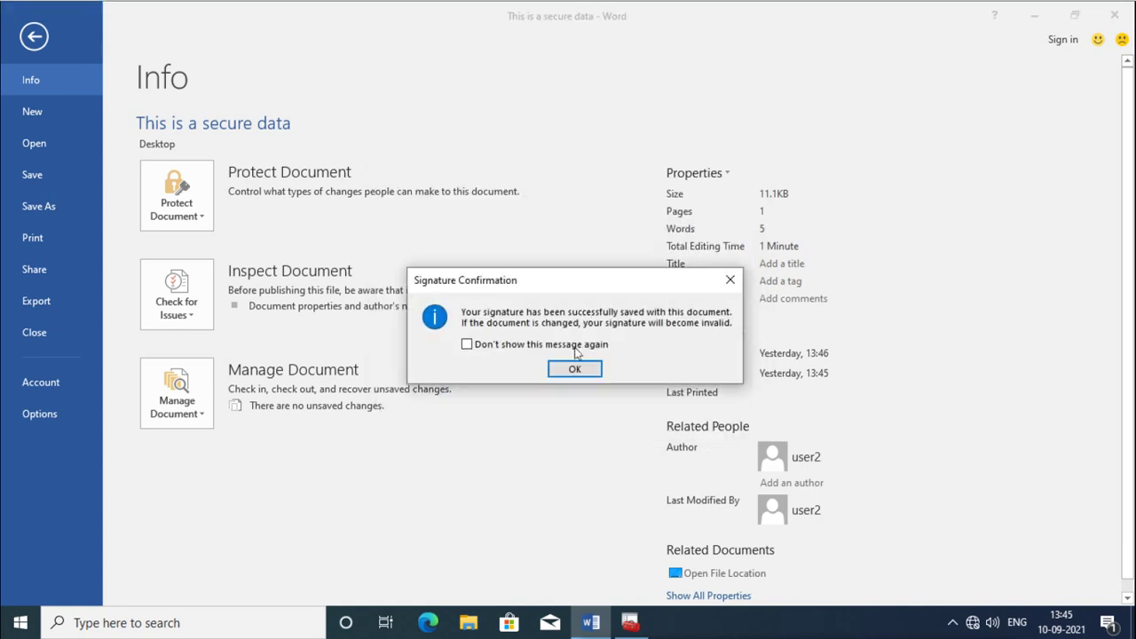
Step: Dismiss the Signature Confirmation and return from the Info page to the signed document
left_click(575, 370)
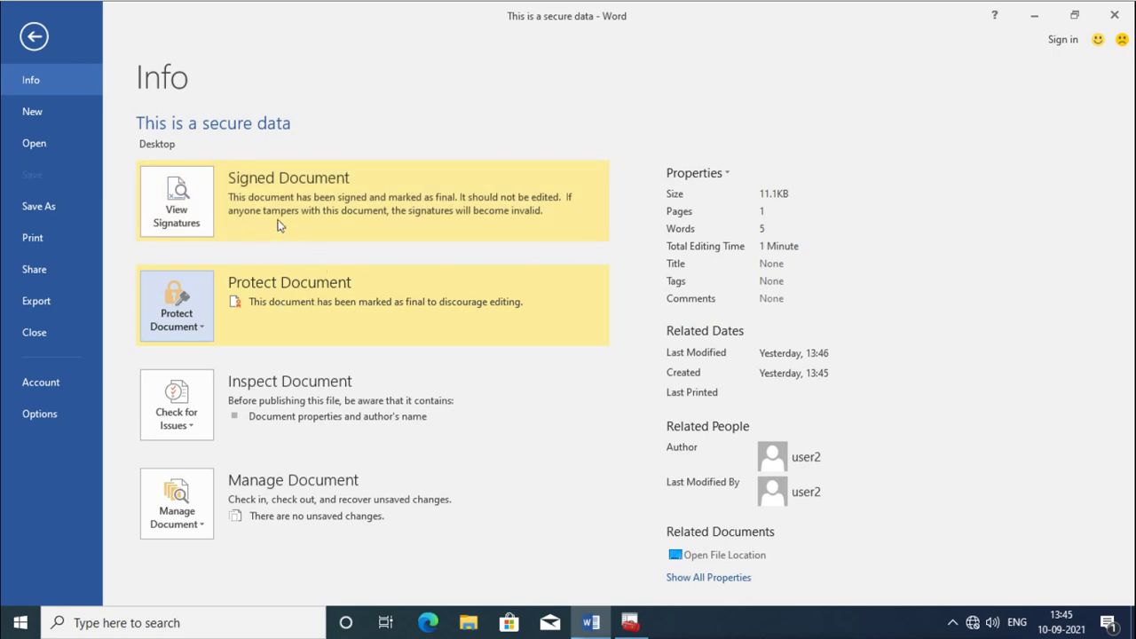
key("Escape")
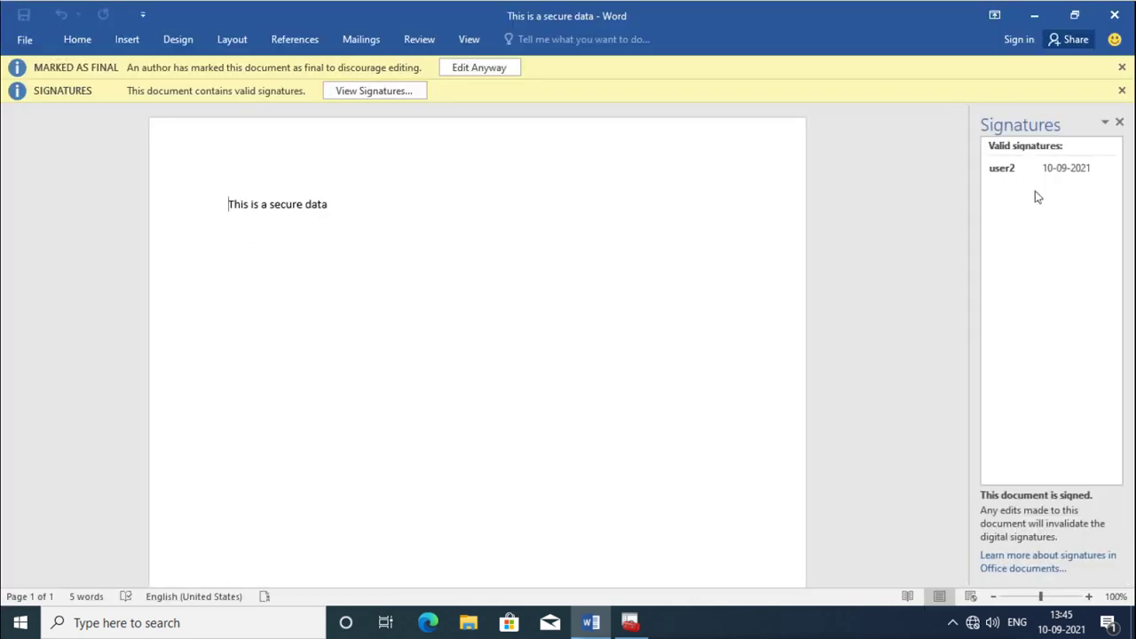
Step: View the valid signature's details, then close the details window
left_click(1109, 170)
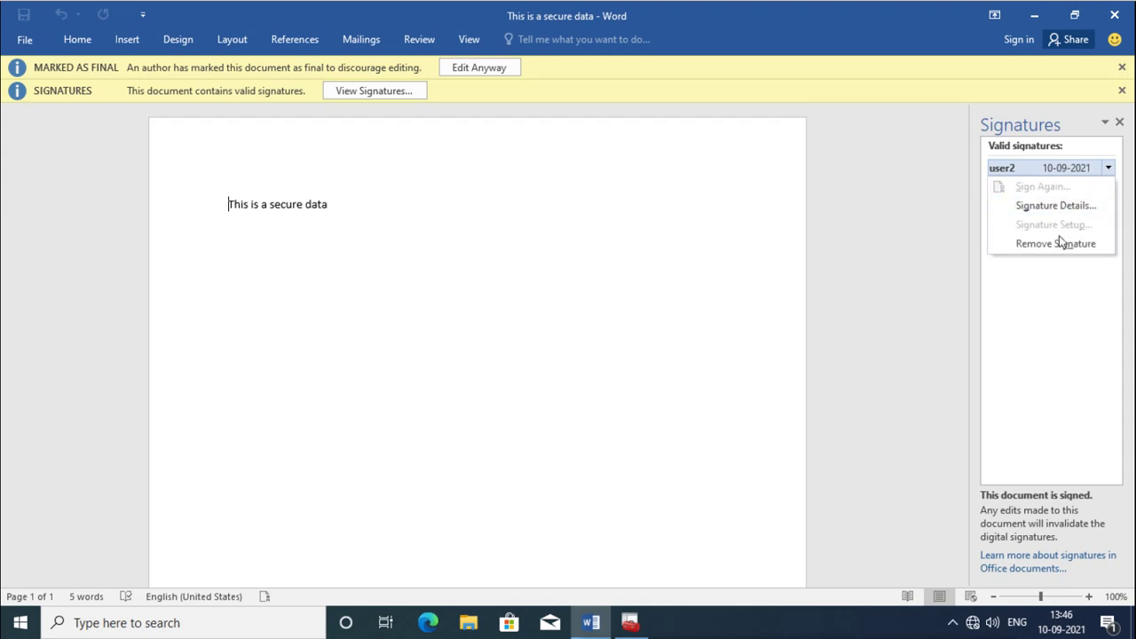
left_click(1060, 208)
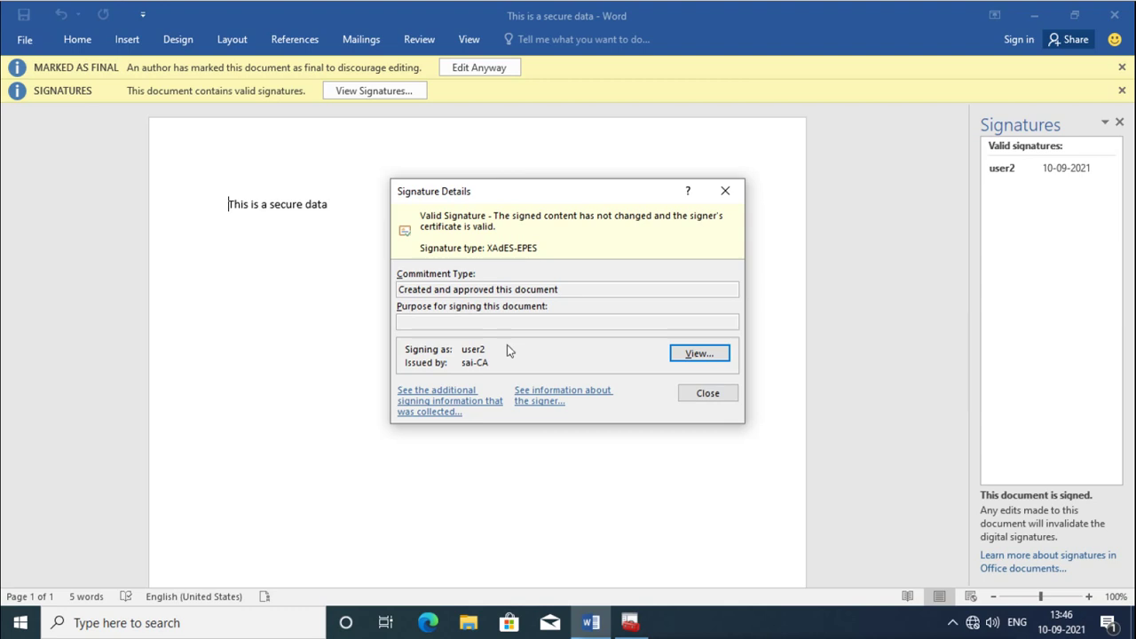
left_click(691, 393)
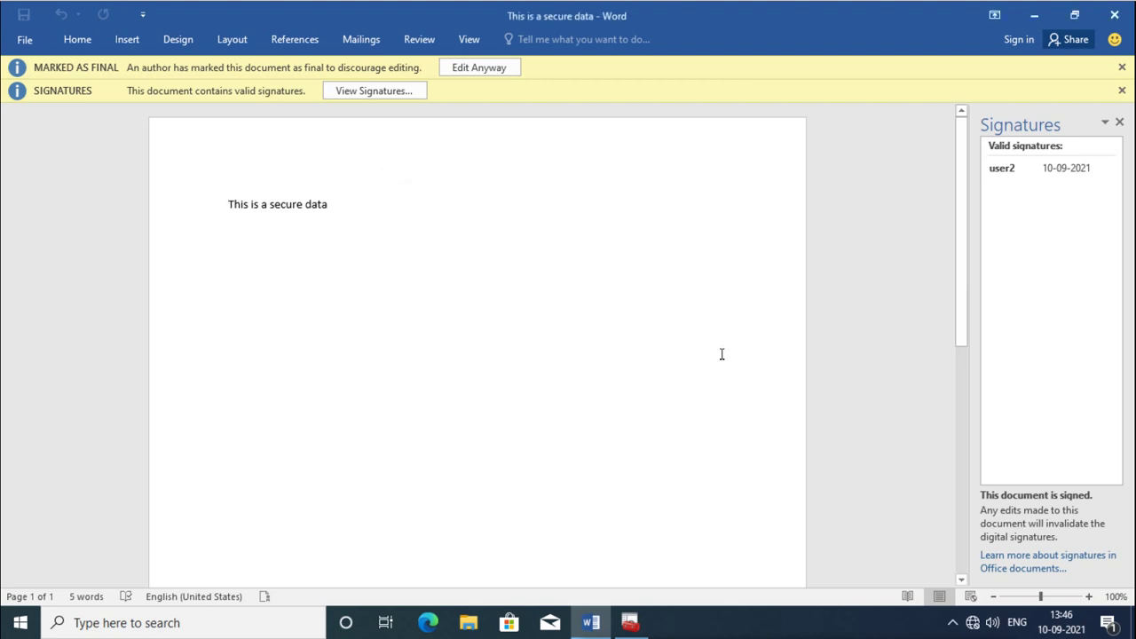
Step: Close the Signatures pane, the MARKED AS FINAL and SIGNATURES bars, and quit Word
left_click(1119, 121)
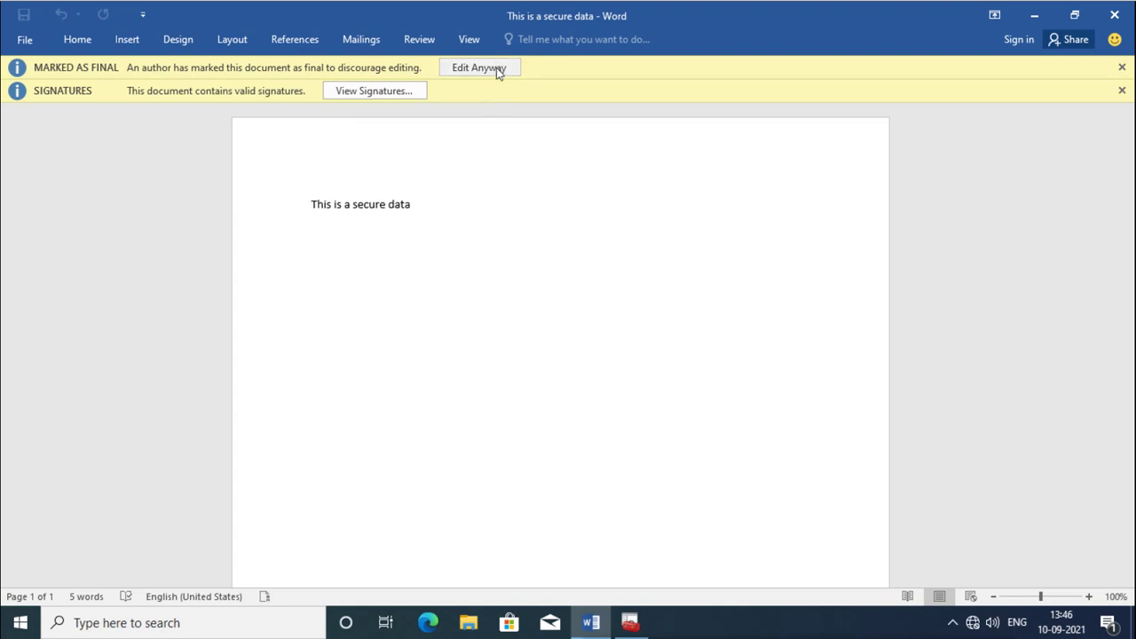
left_click(1122, 67)
left_click(1123, 69)
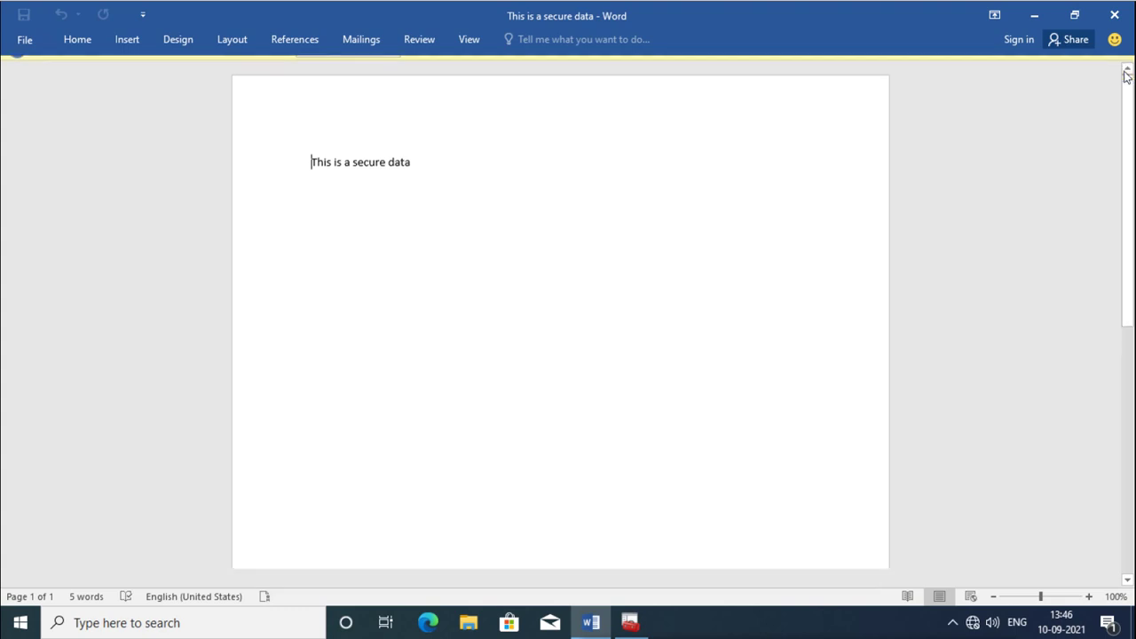
left_click(1117, 16)
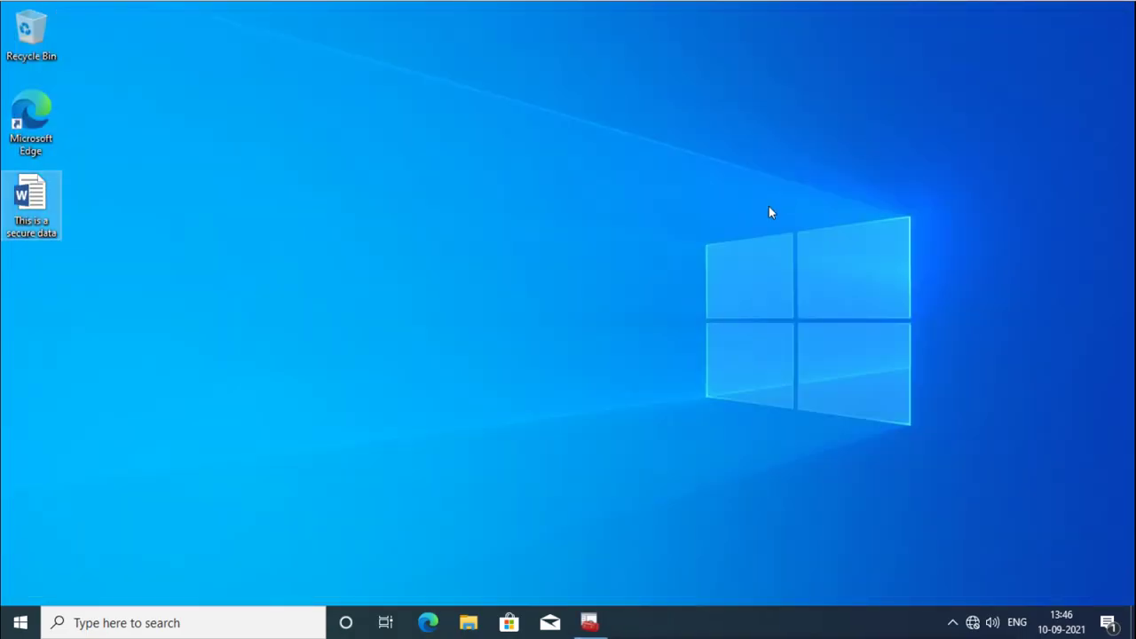
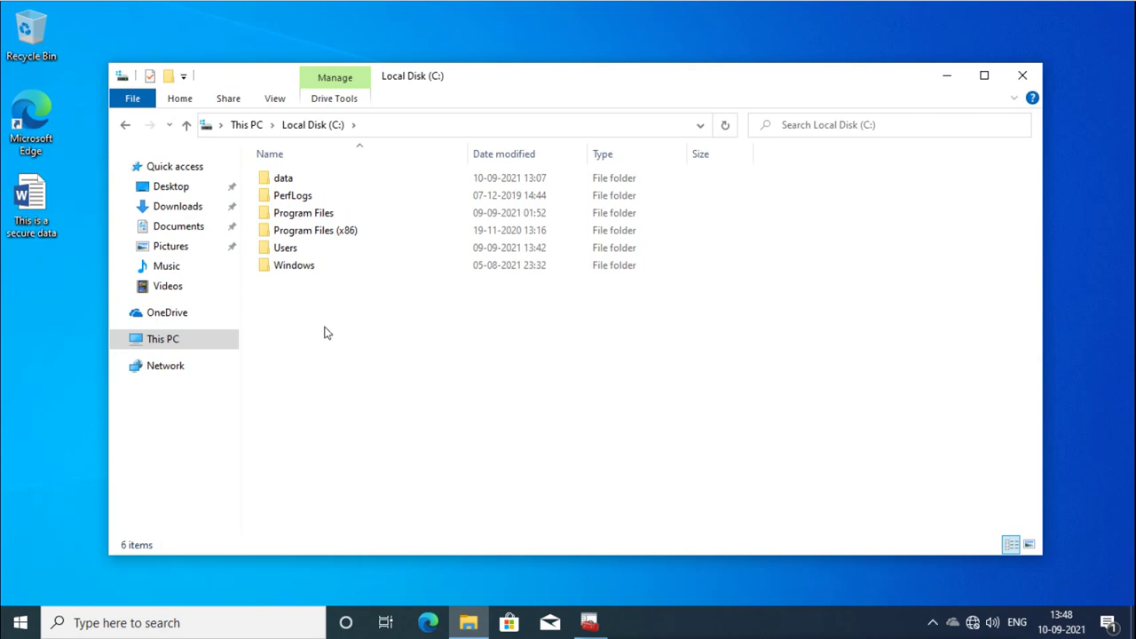
Step: Create a new folder named u2 on Local Disk (C:) and open it
right_click(324, 333)
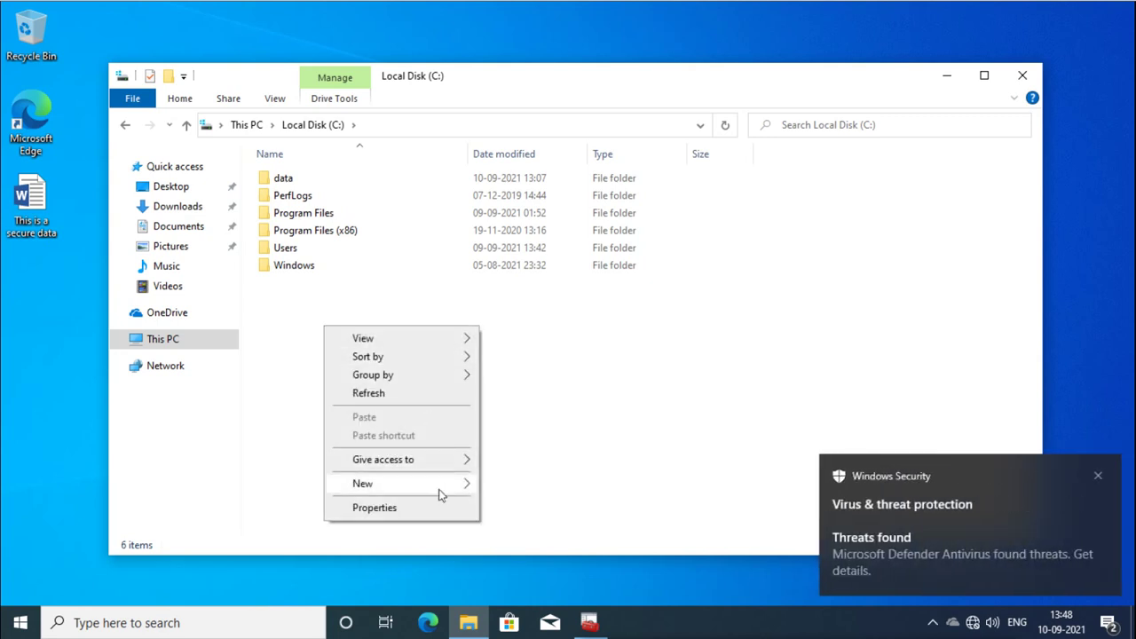
mouse_move(444, 493)
left_click(510, 493)
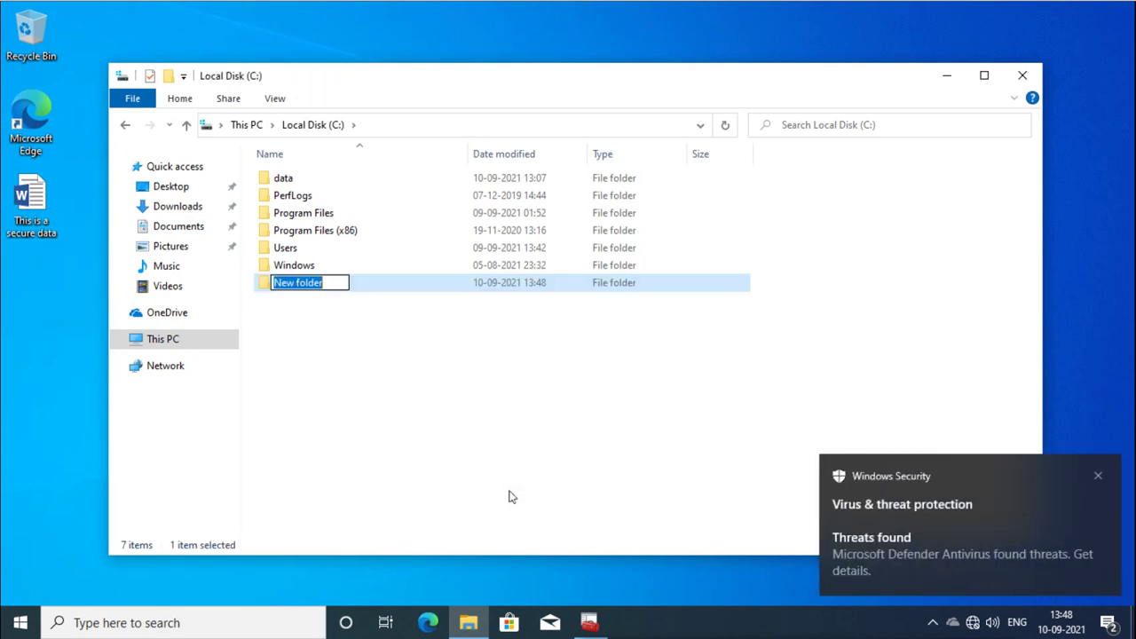
type("u2")
key("Return")
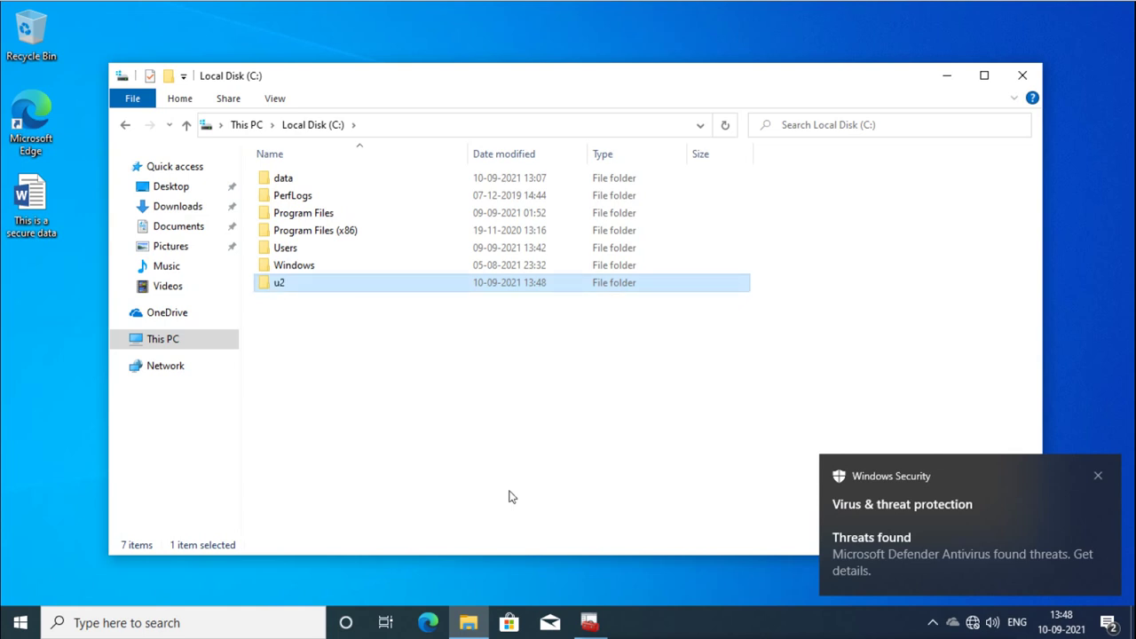
key("Return")
Step: Create a text document named 'u2 data' inside u2 and open it in Notepad
right_click(392, 256)
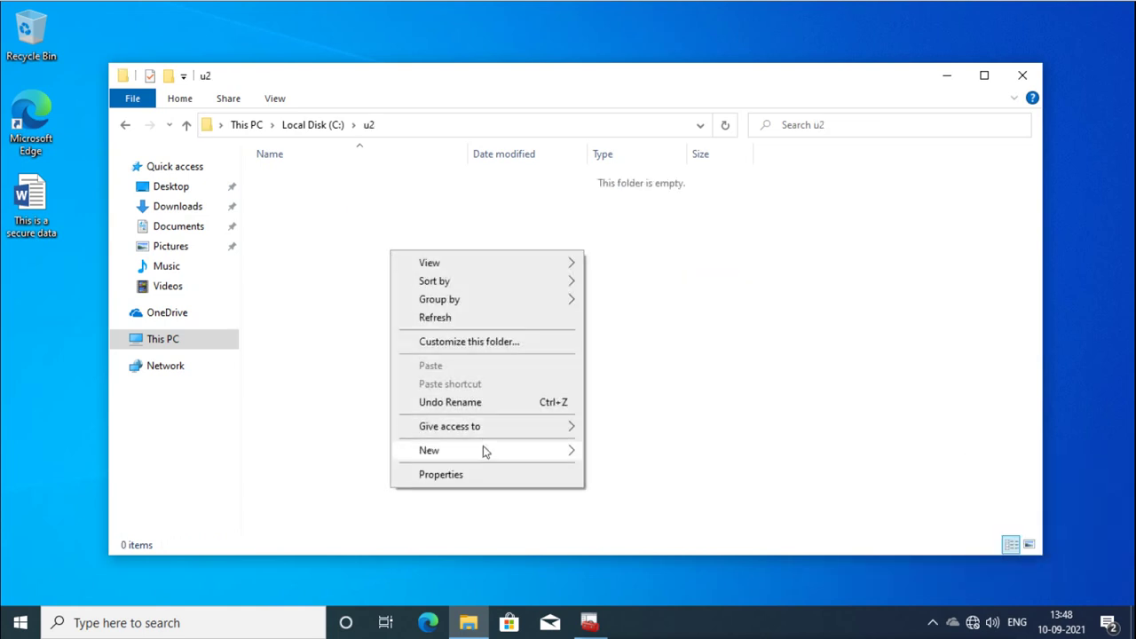
mouse_move(487, 453)
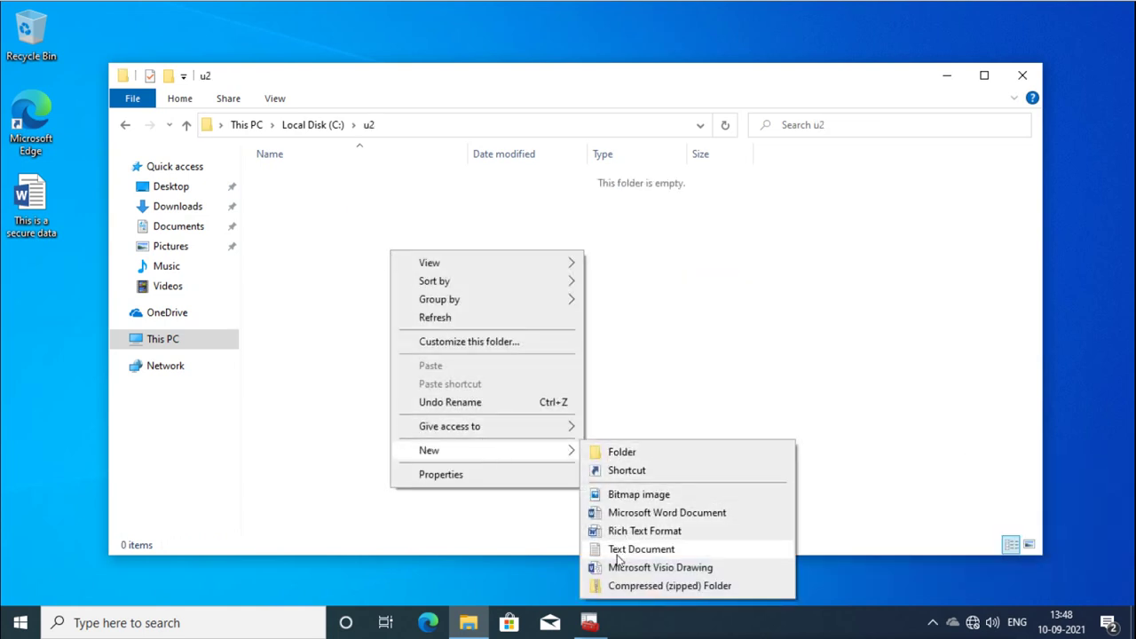
left_click(618, 549)
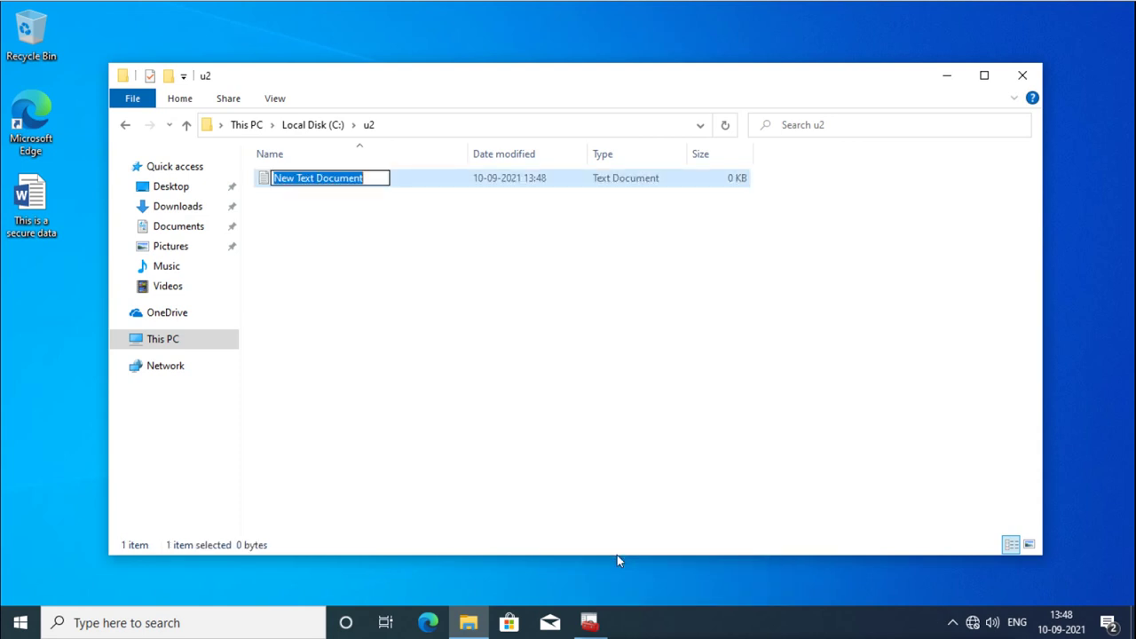
type("u2 data")
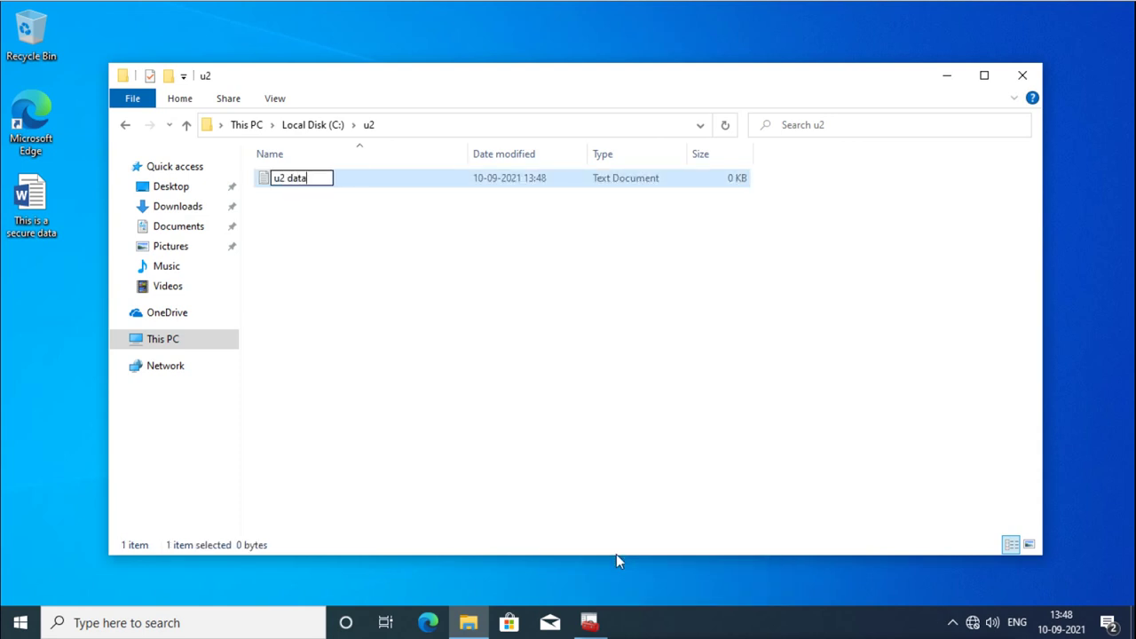
key("Return")
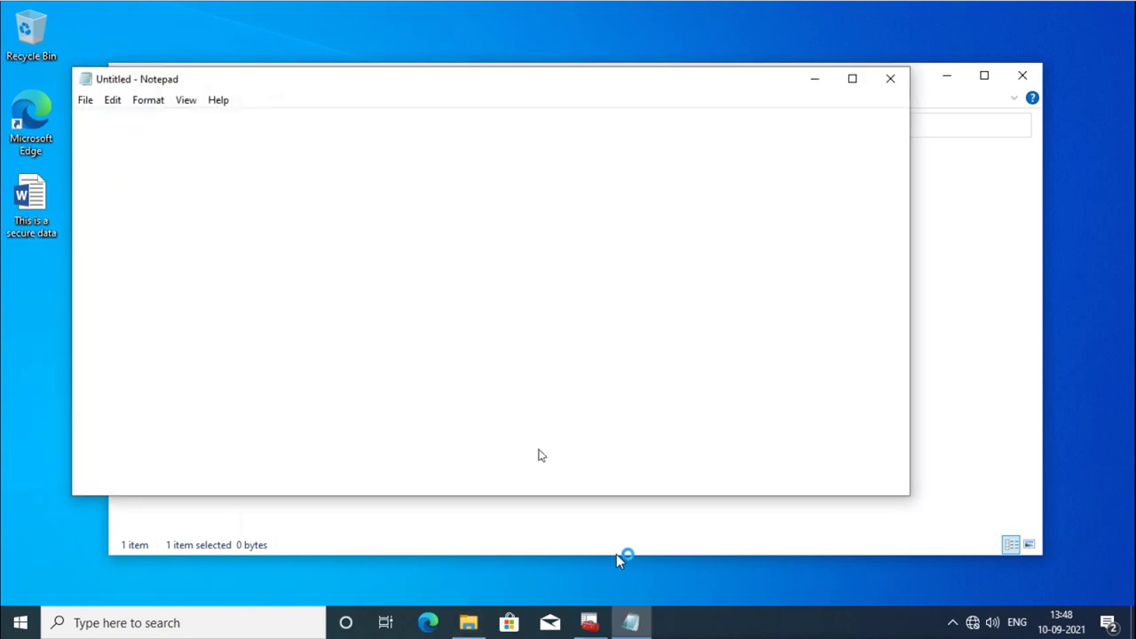
Step: Type 'this is user2' into u2 data, save it and close Notepad
type("this")
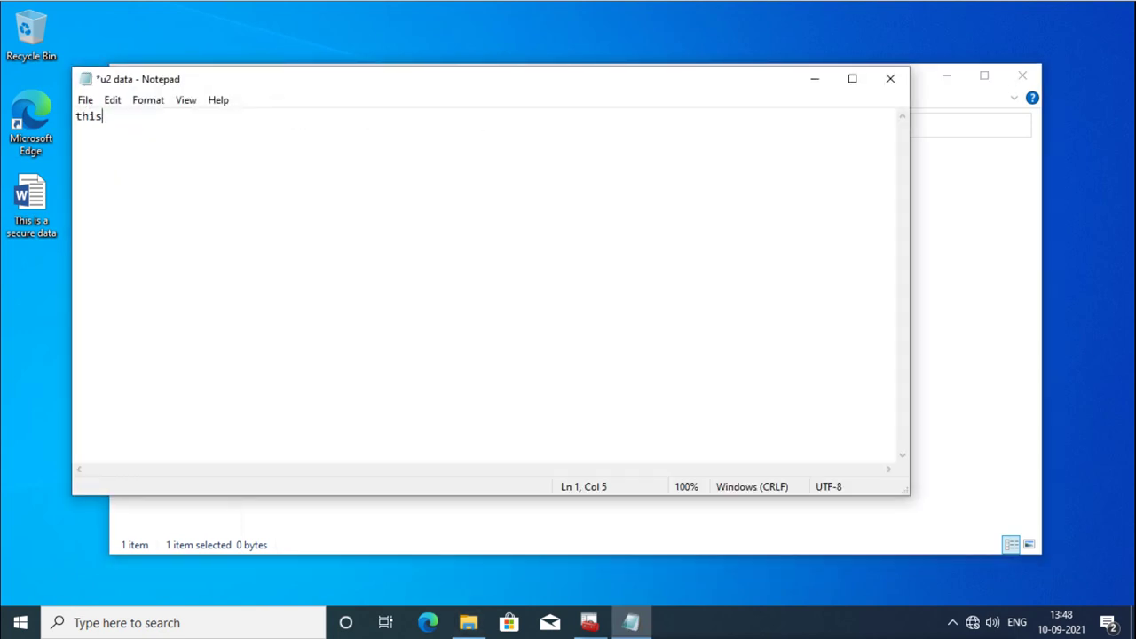
type(" is user2")
left_click(886, 85)
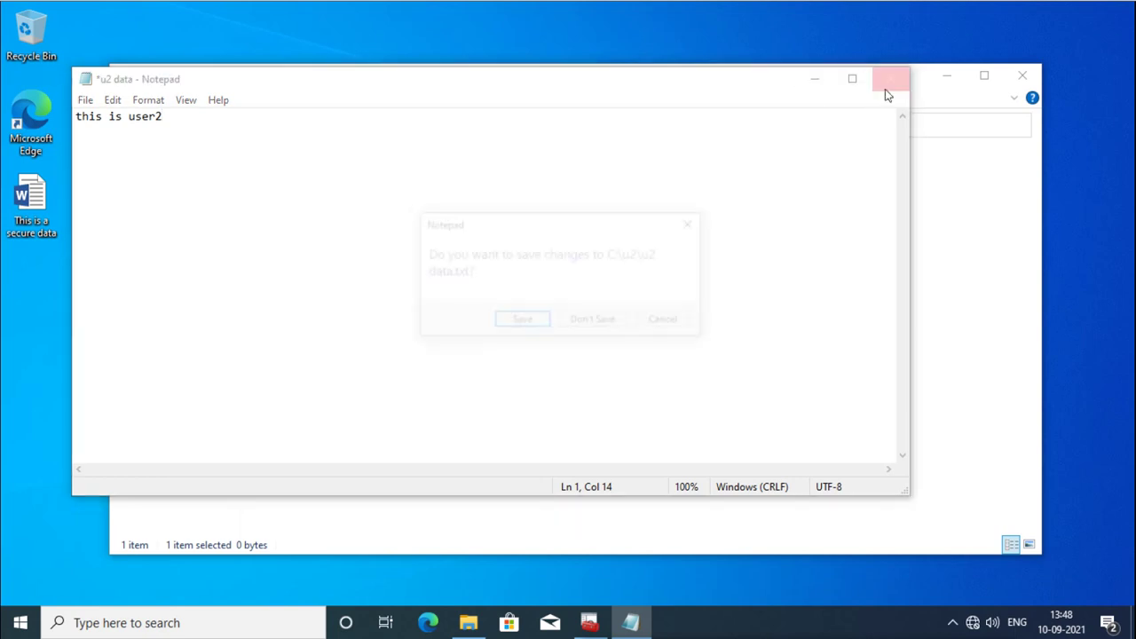
left_click(544, 324)
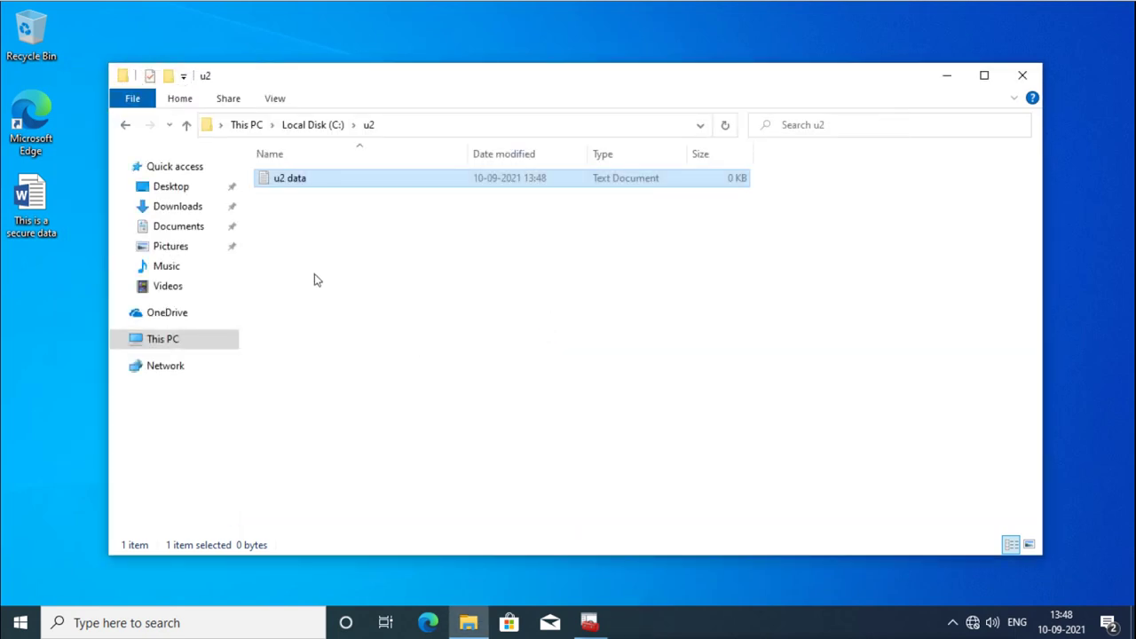
Step: Encrypt u2 data and its parent folder, then reopen it to confirm the text still shows
right_click(298, 184)
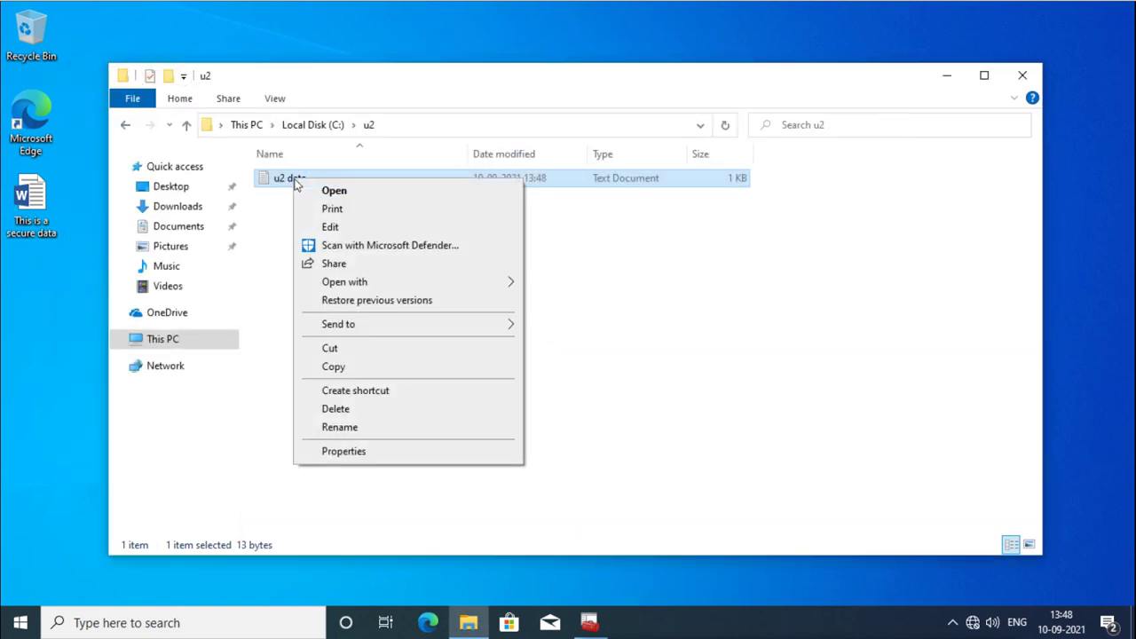
left_click(348, 453)
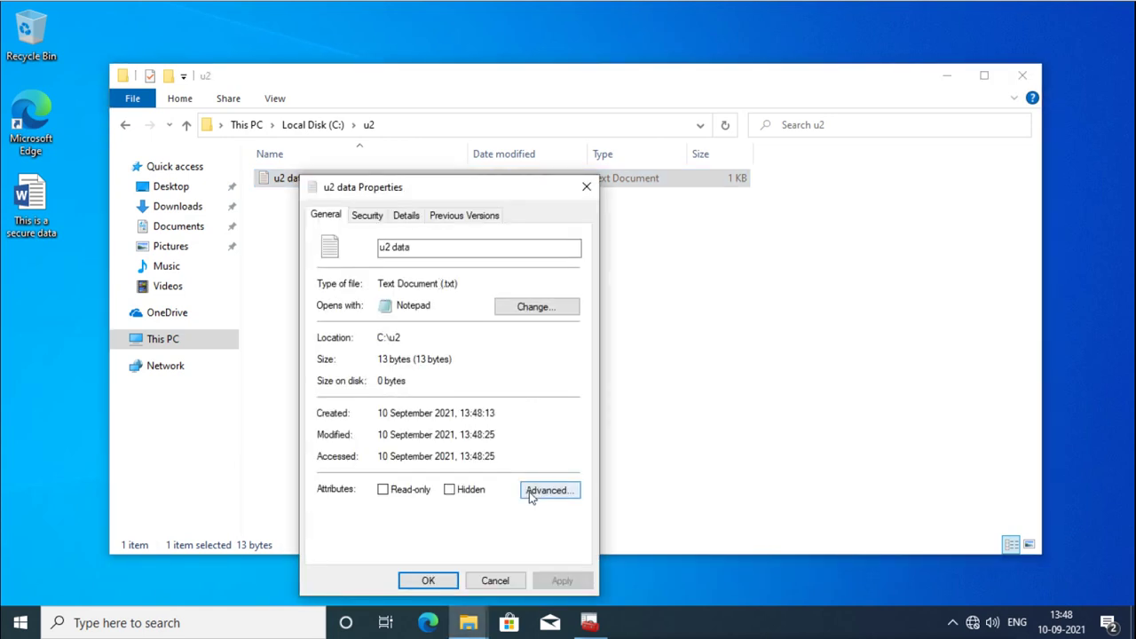
left_click(532, 492)
left_click(343, 403)
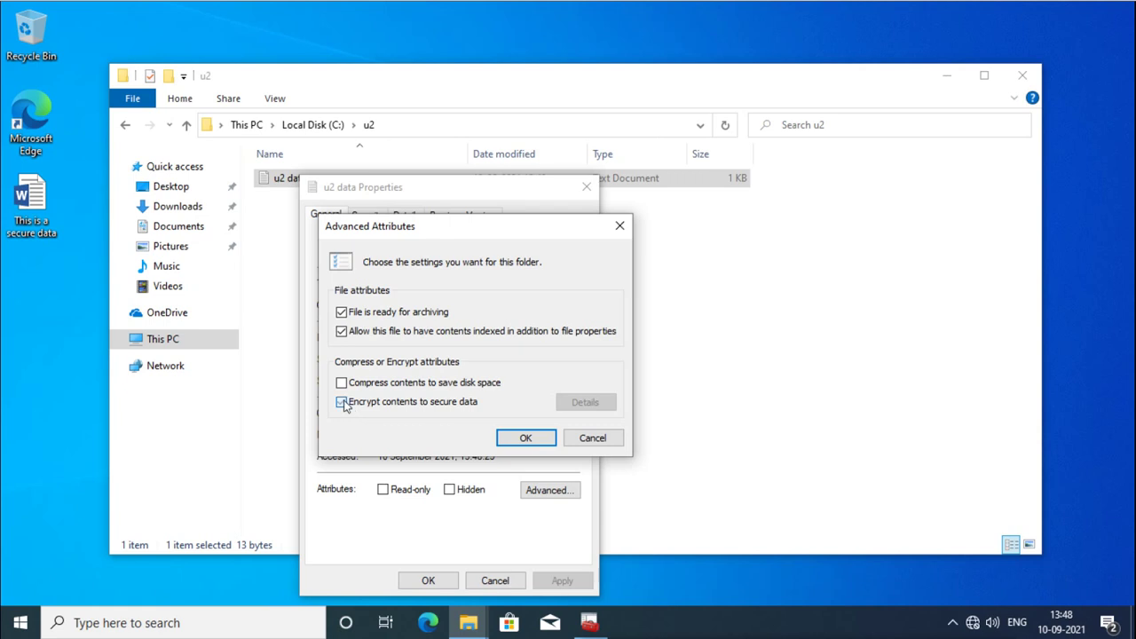
left_click(525, 437)
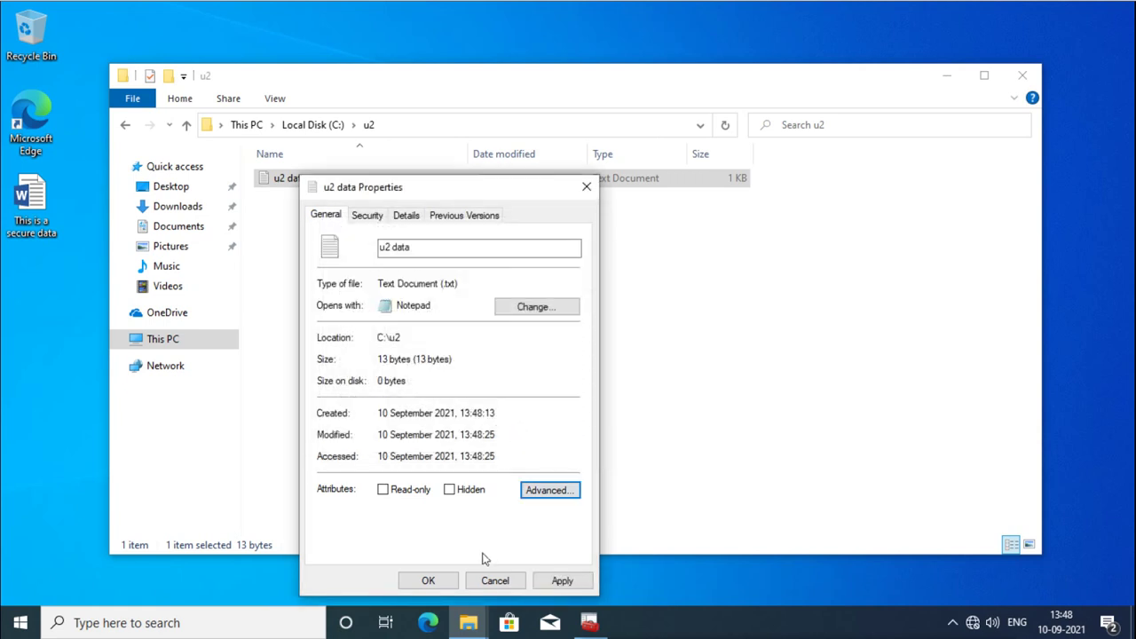
left_click(430, 582)
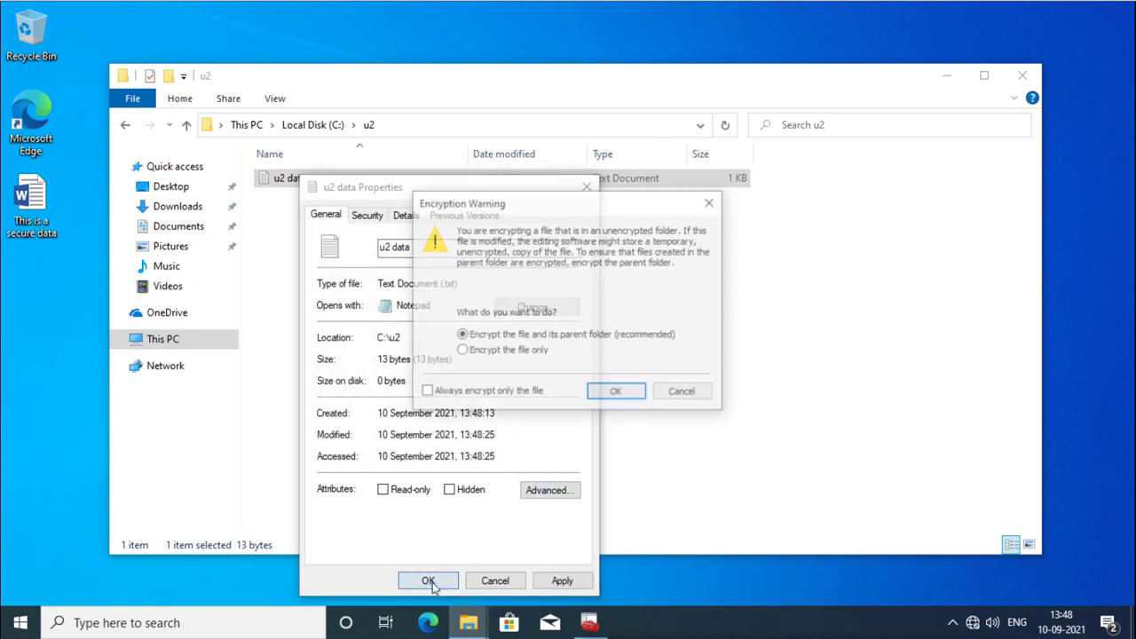
left_click(621, 395)
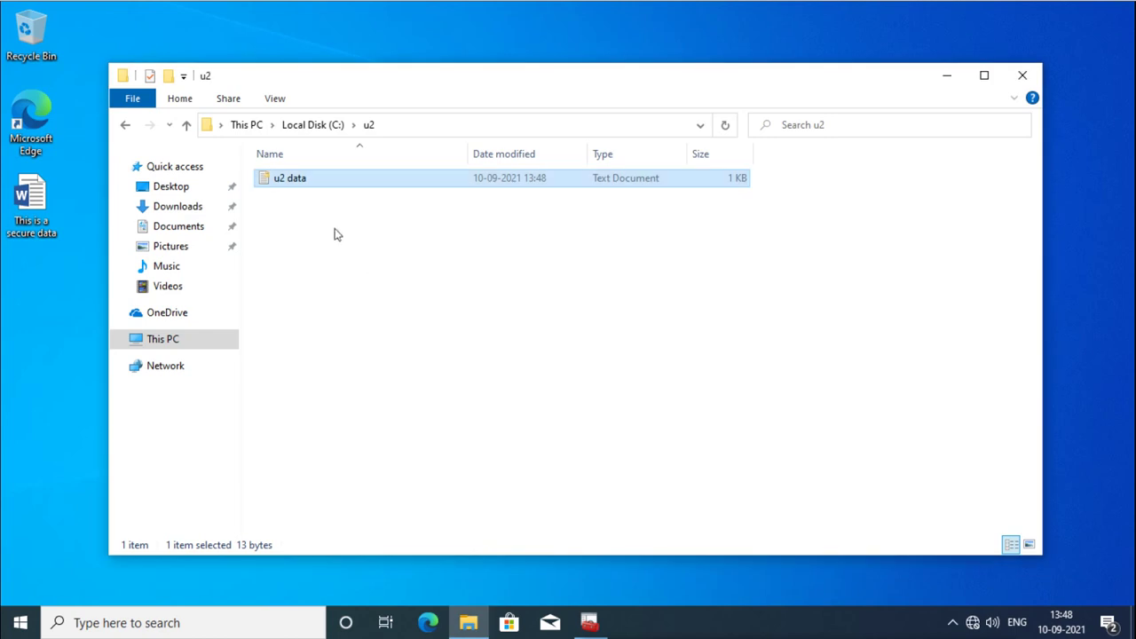
double_click(283, 179)
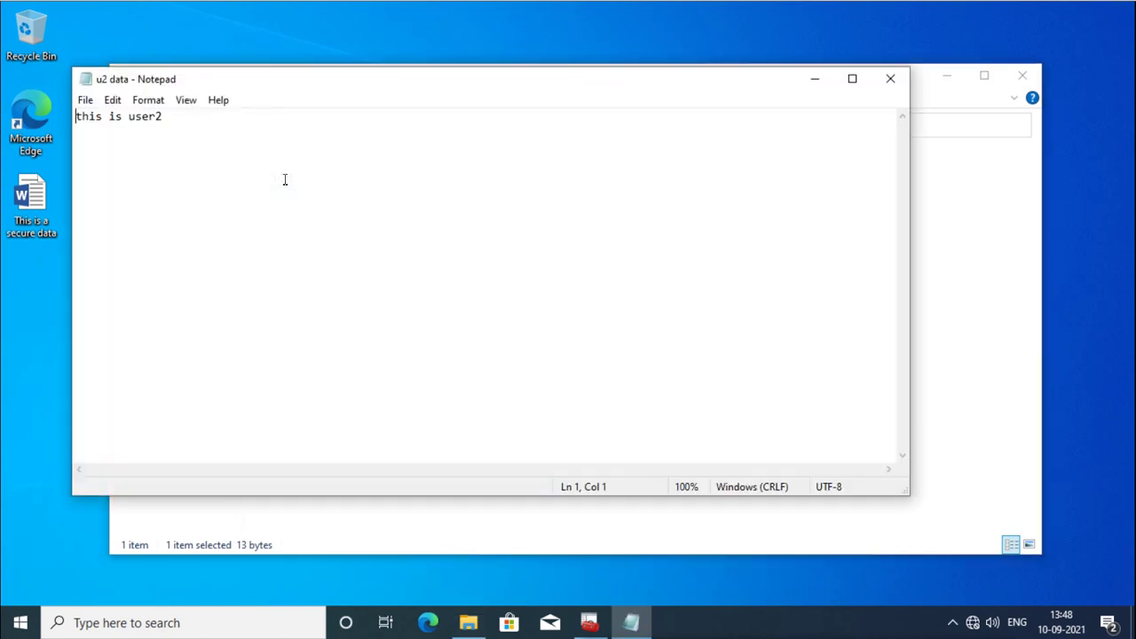
left_click(890, 78)
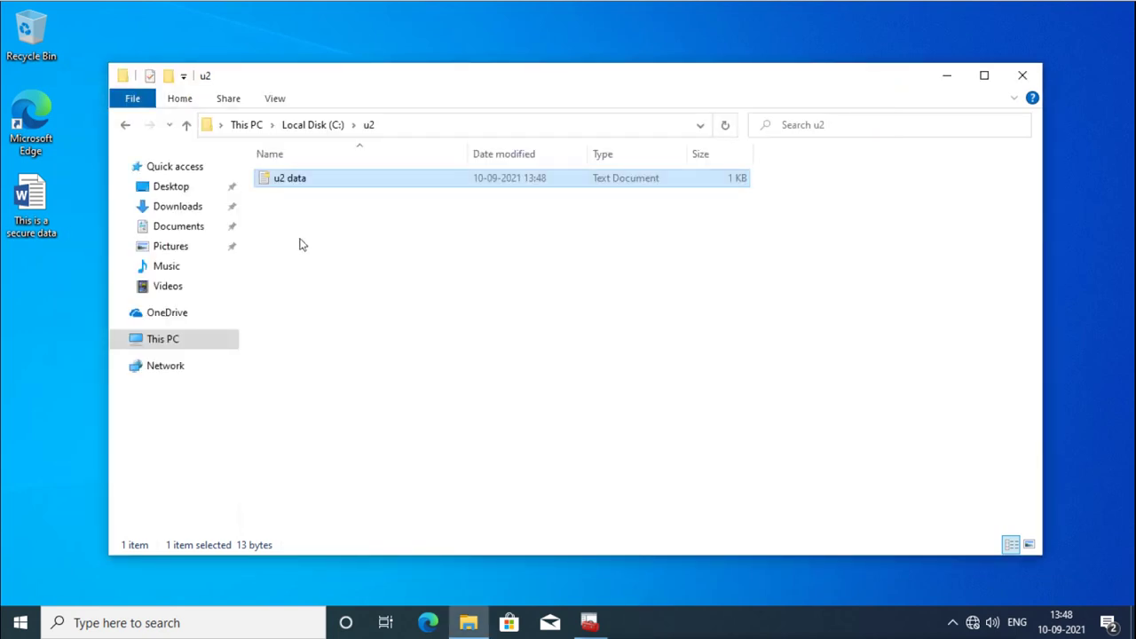
right_click(297, 182)
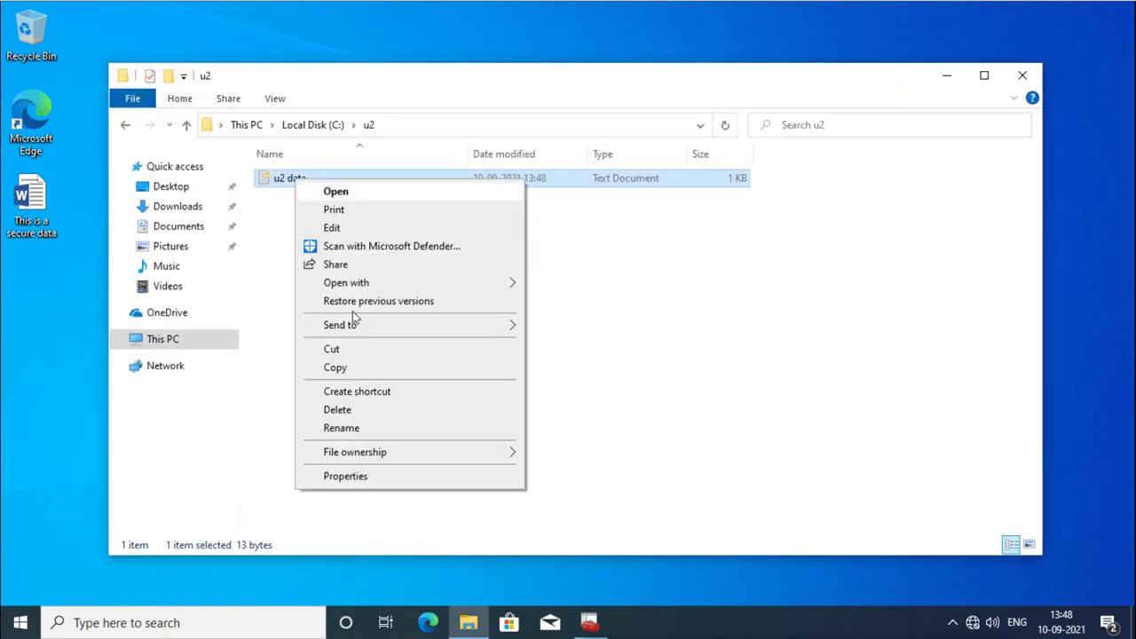
left_click(367, 478)
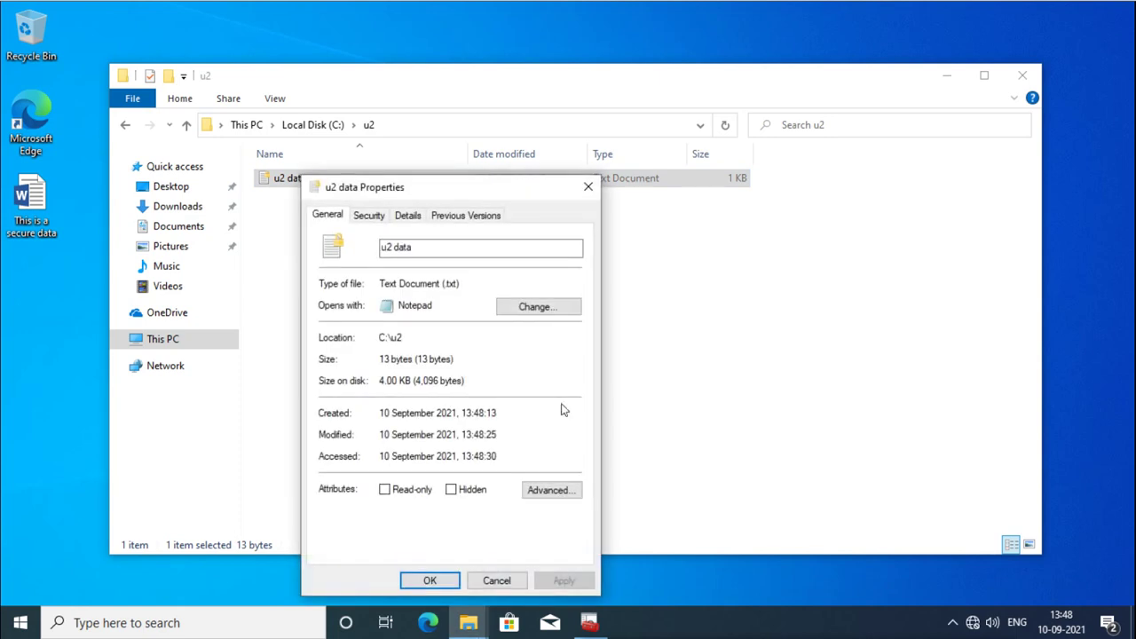
left_click(560, 490)
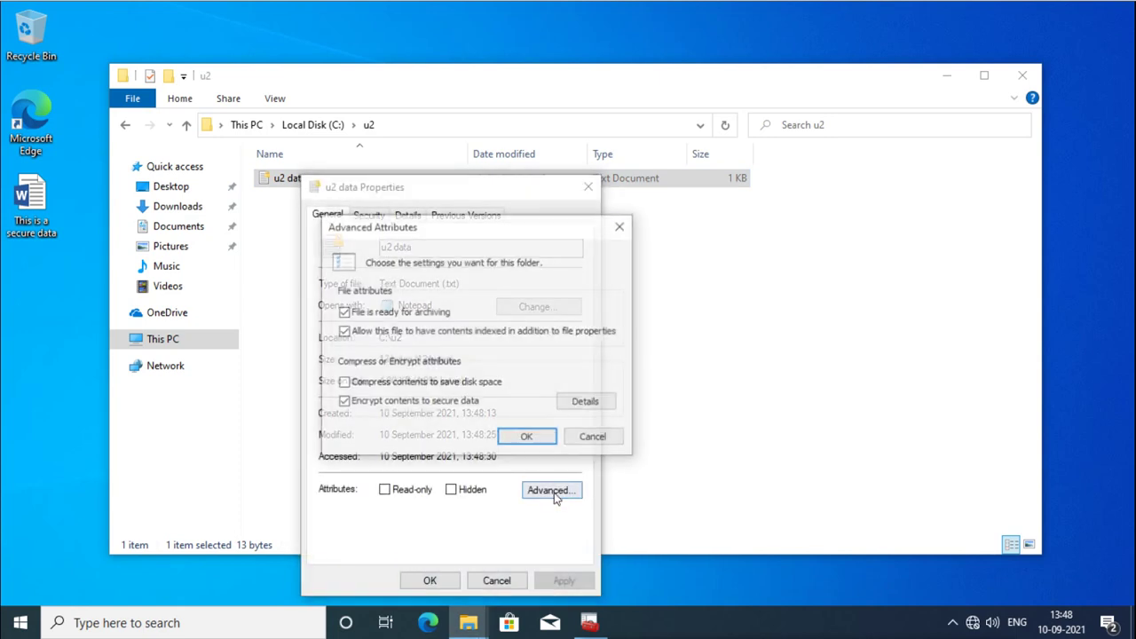
left_click(587, 403)
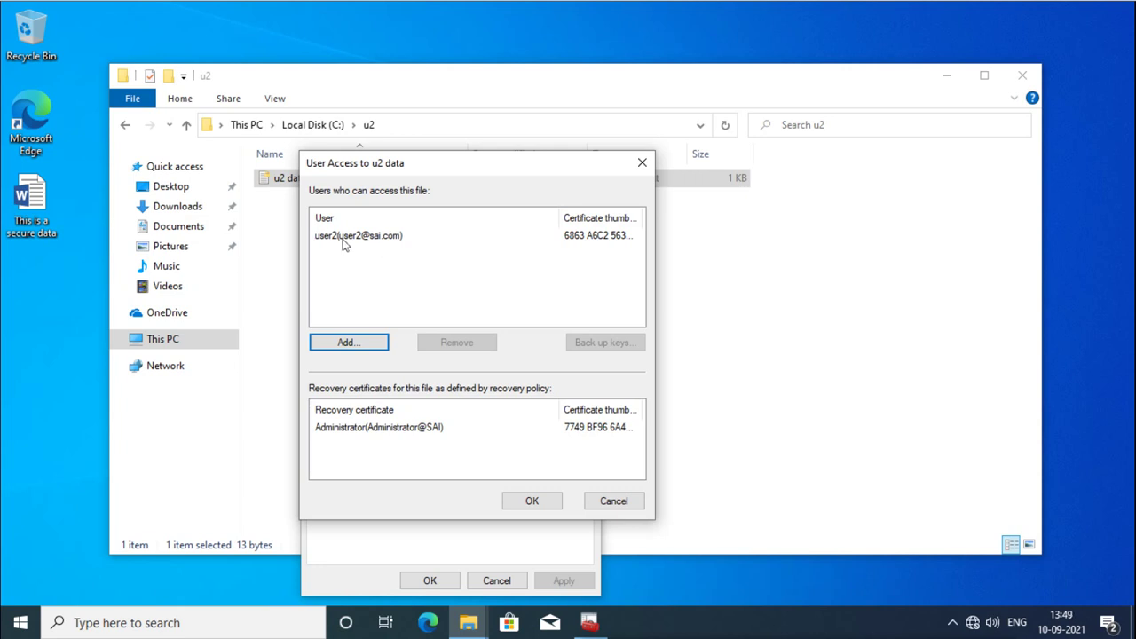
left_click(355, 344)
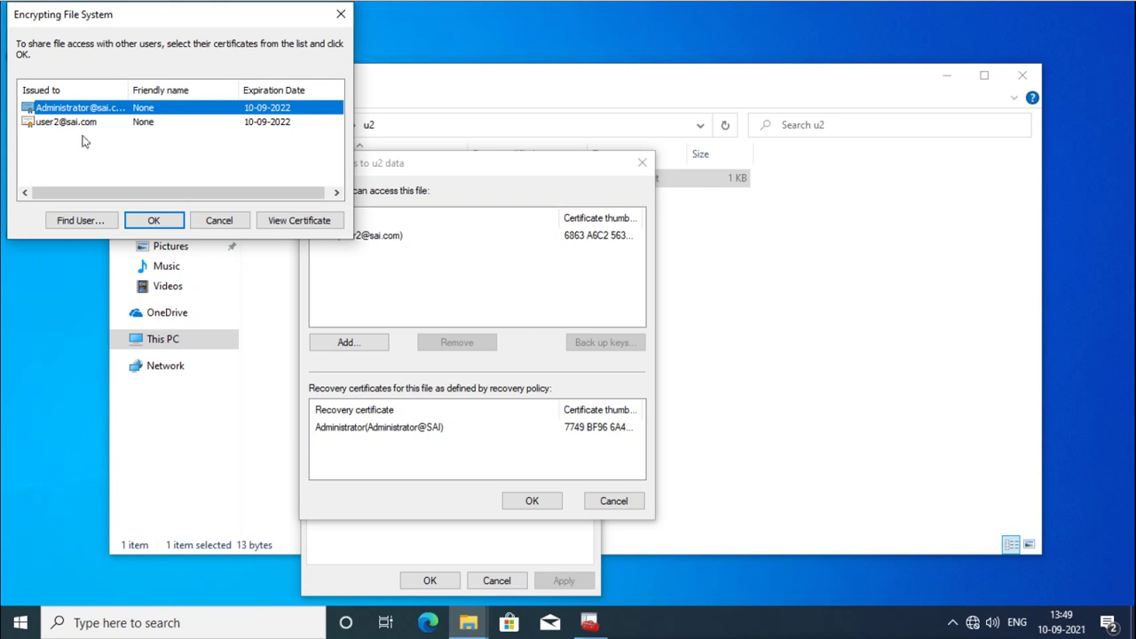
left_click(218, 221)
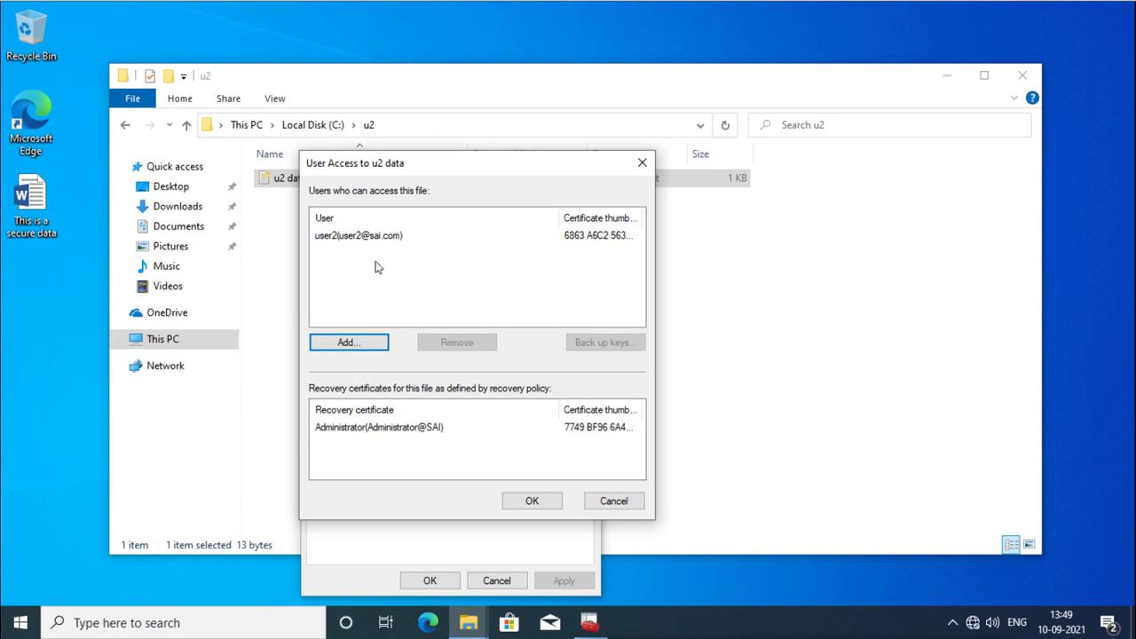
left_click(362, 433)
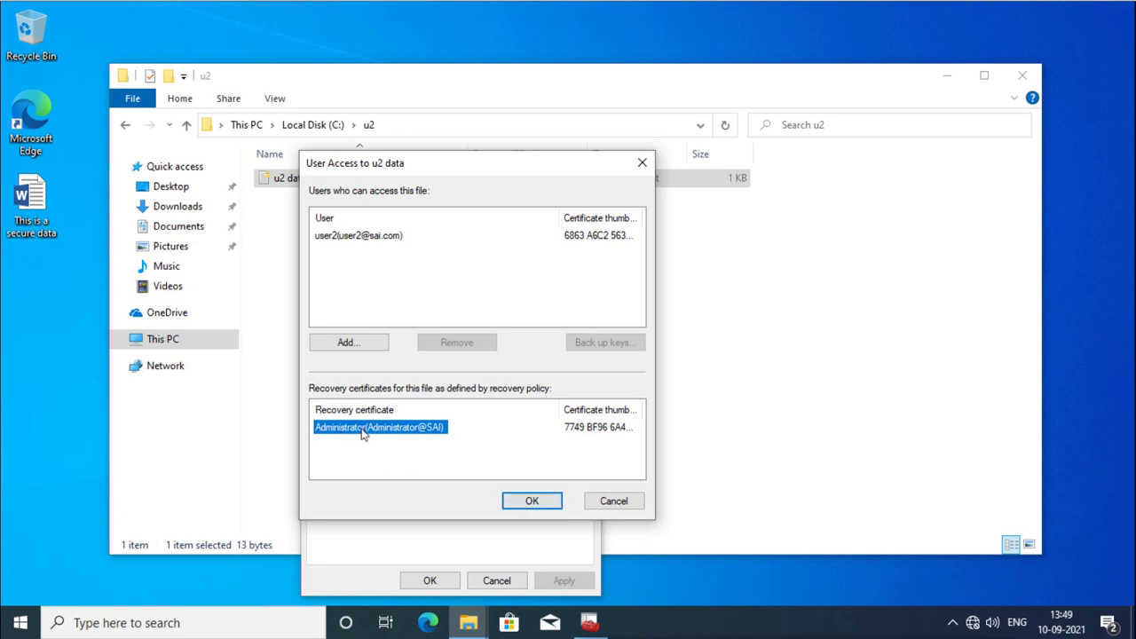
left_click(361, 343)
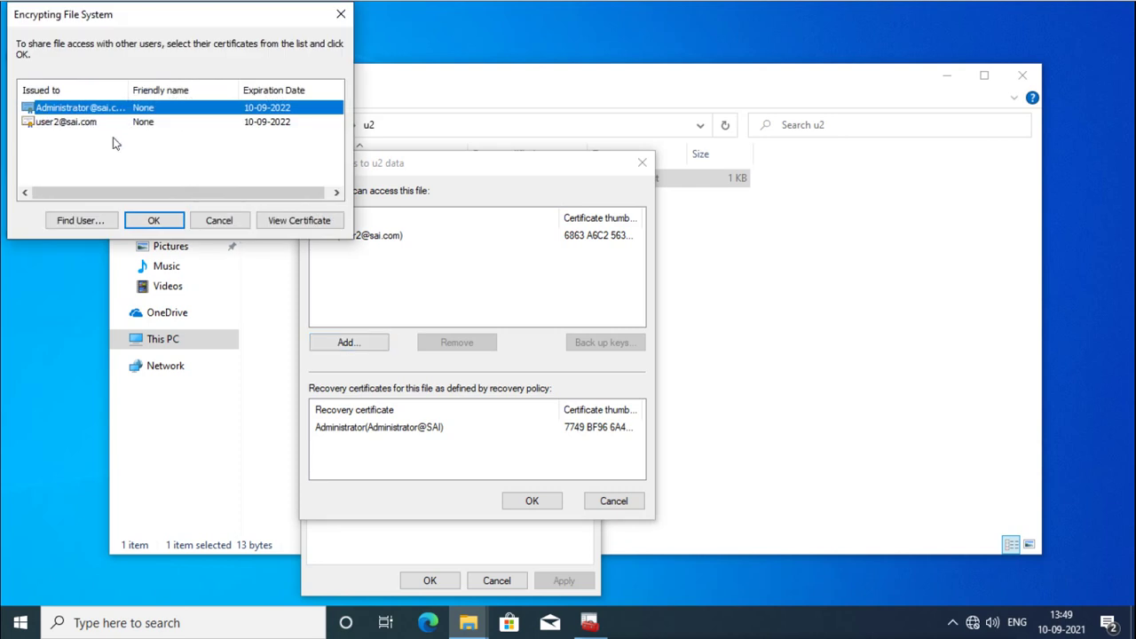
left_click(156, 220)
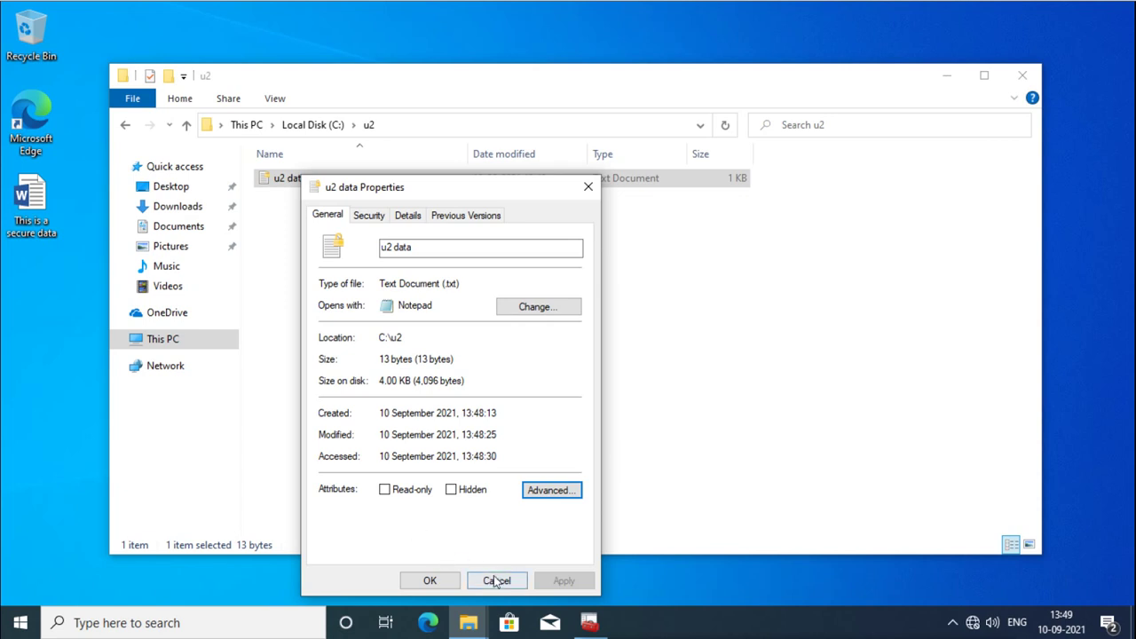
left_click(496, 582)
left_click(1021, 77)
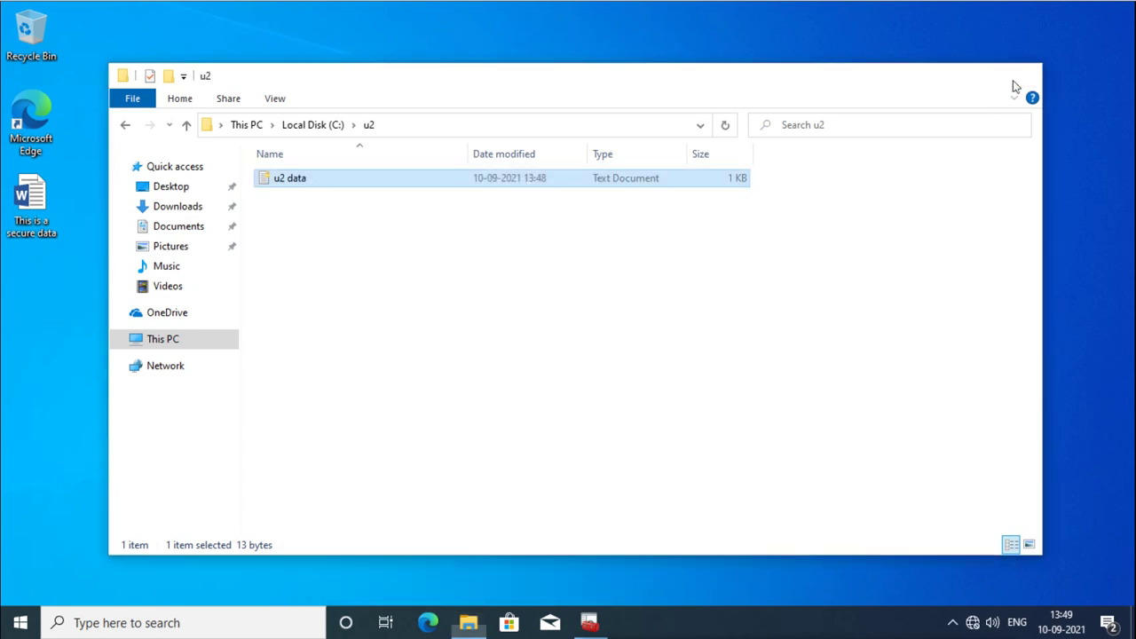
Step: Sign out of the current account from the Start menu
left_click(21, 624)
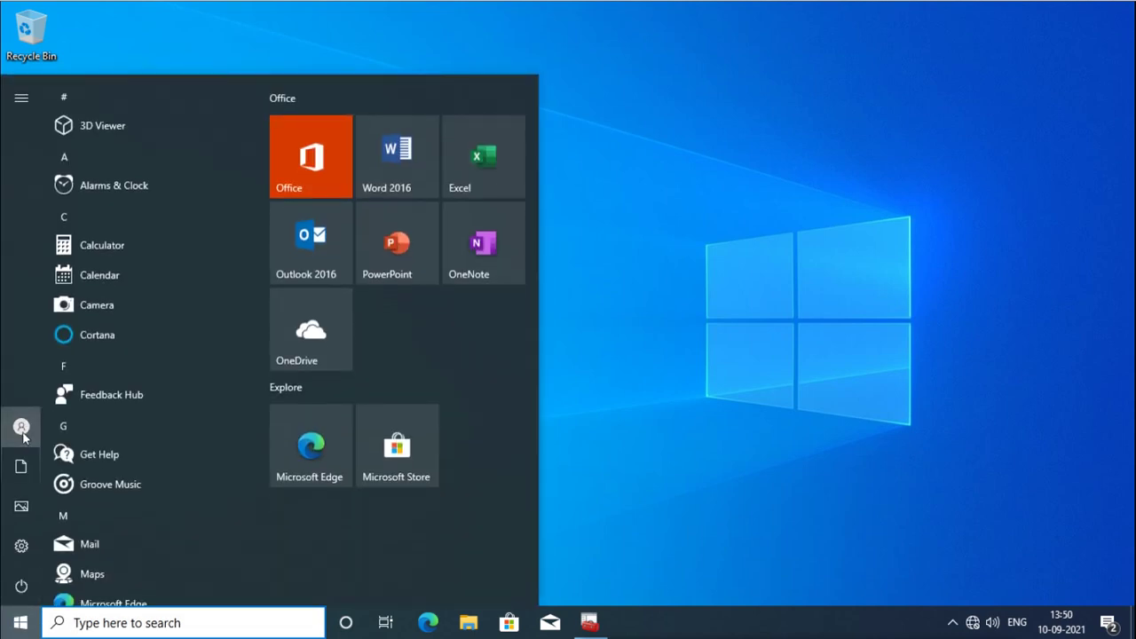
left_click(21, 427)
left_click(124, 355)
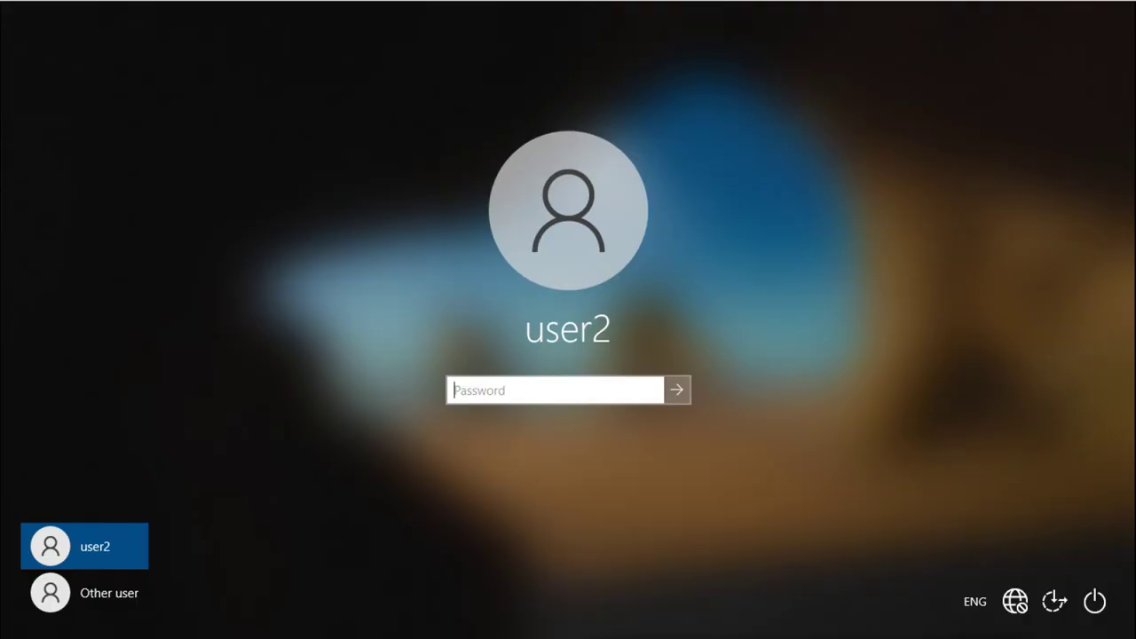
Step: Sign in as Other user with the user1 account and its password
left_click(133, 593)
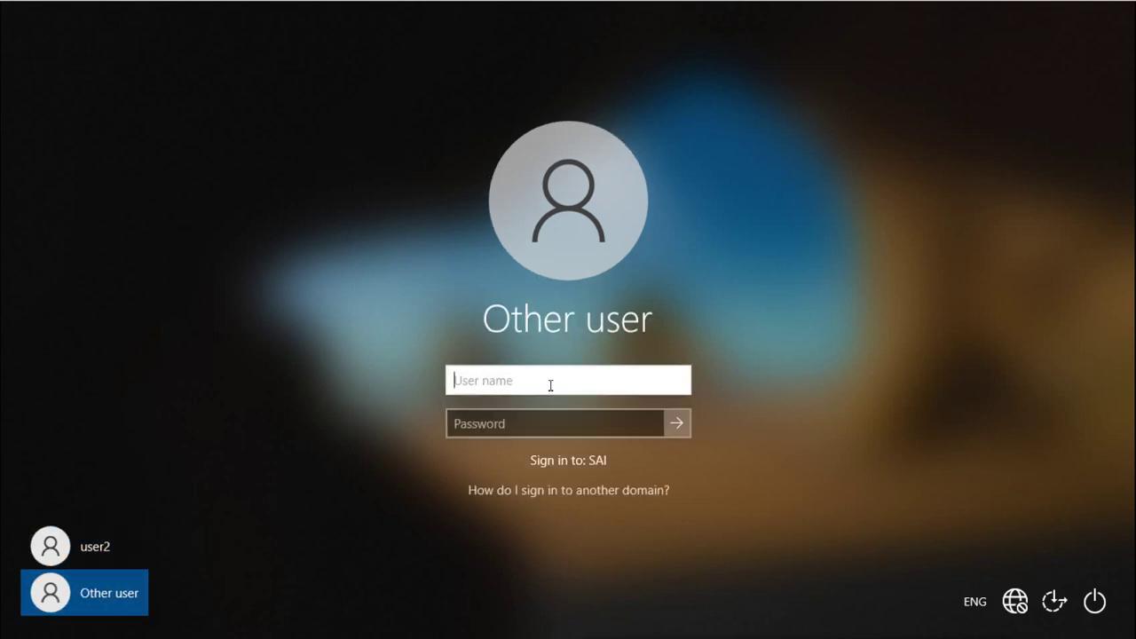
type("user1")
key("Tab")
type("*")
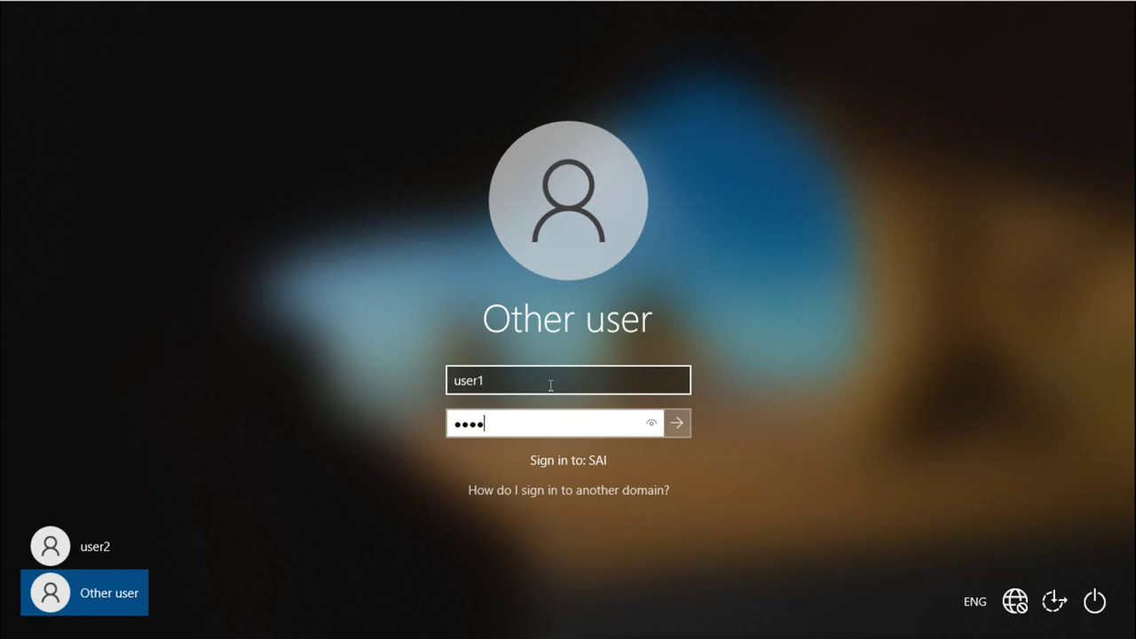
type("******")
key("Return")
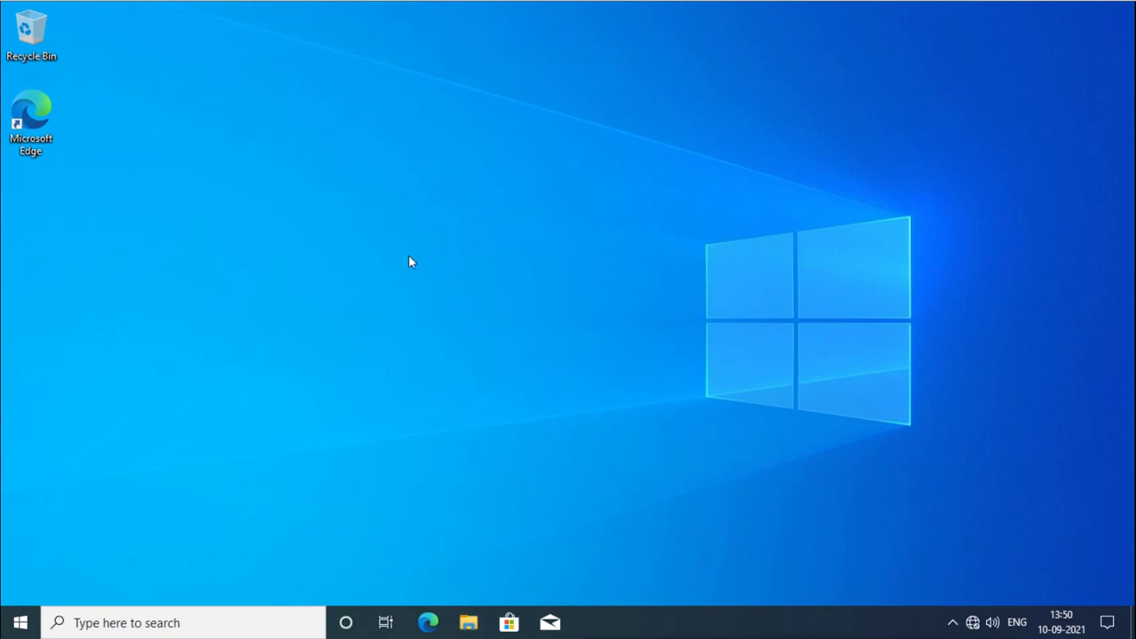
Step: Browse to the u2 folder on Local Disk (C:) in a new Explorer window
key("super+e")
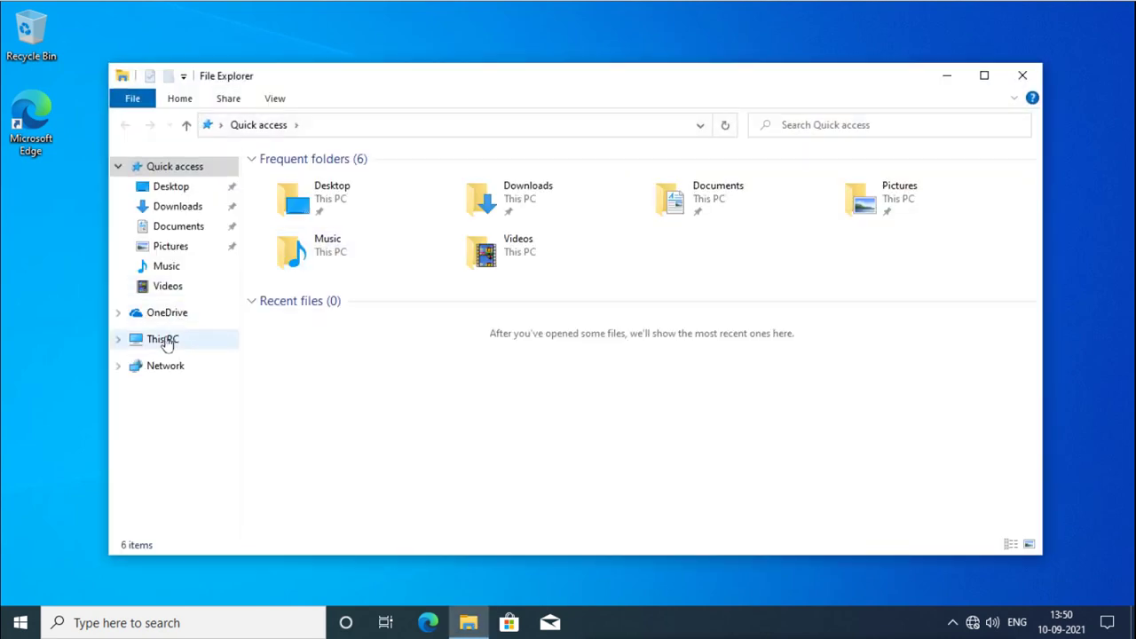
left_click(166, 342)
left_click(333, 369)
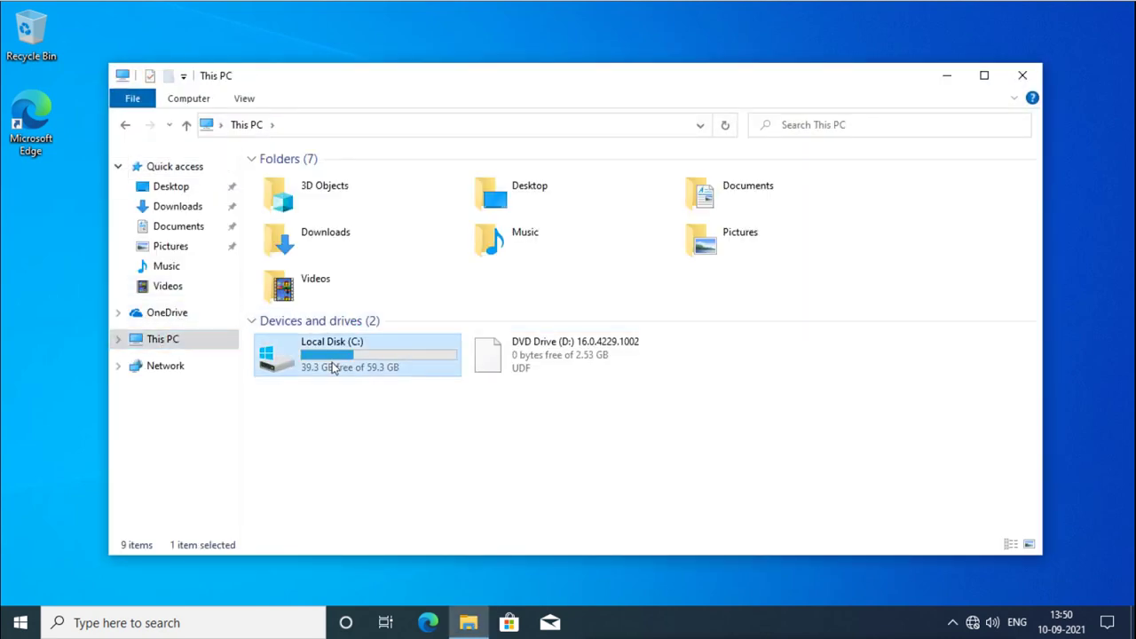
double_click(334, 369)
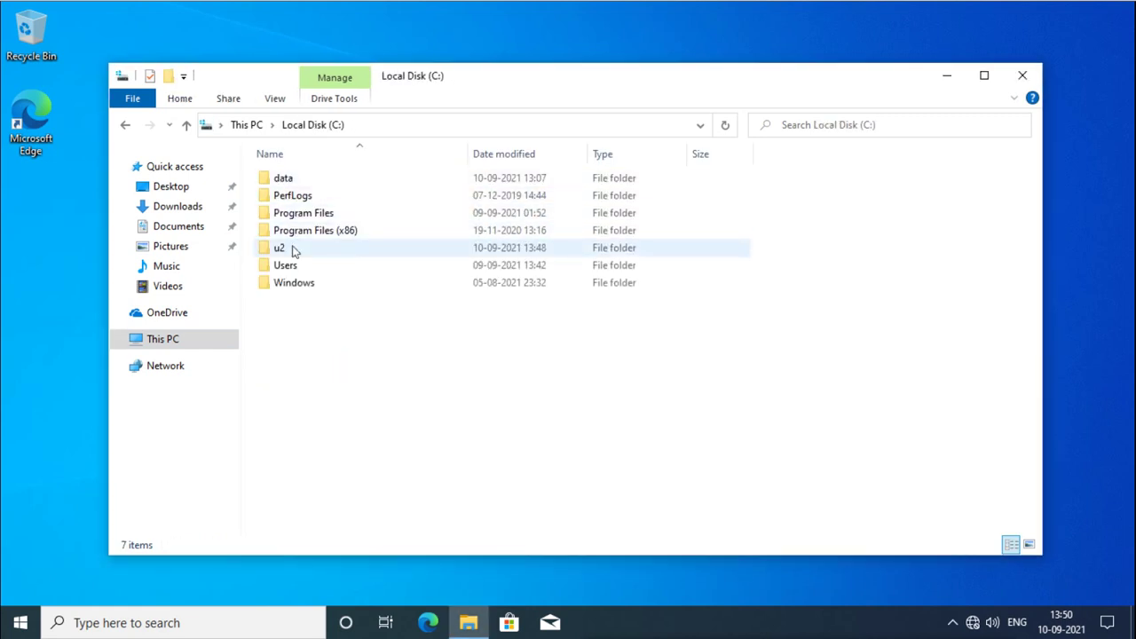
double_click(293, 250)
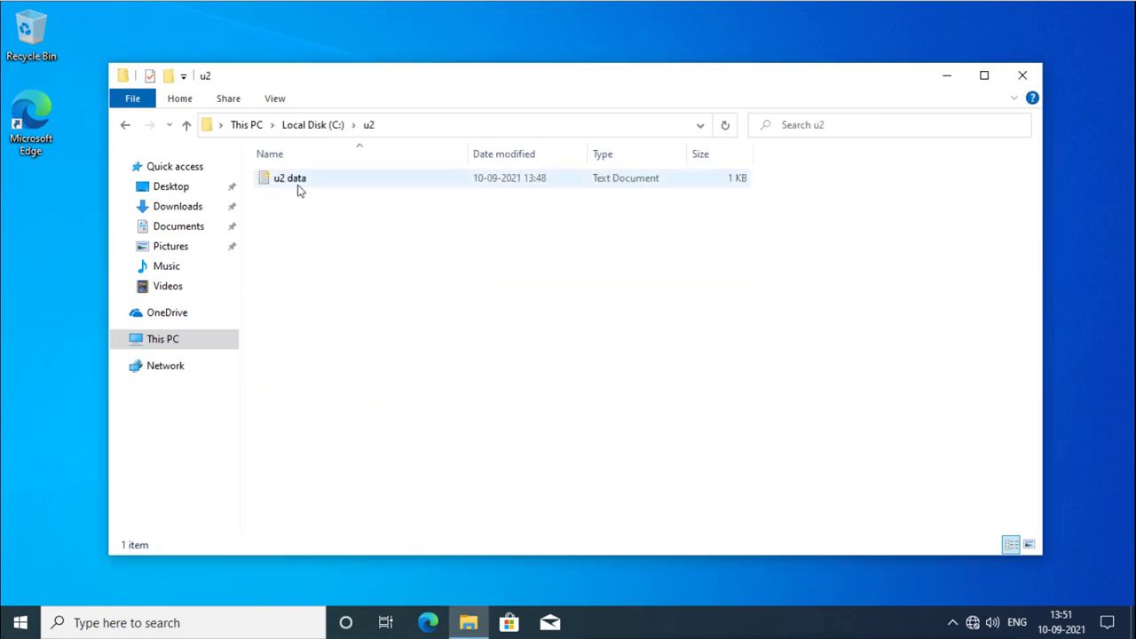
Step: Confirm u2 data won't open for user1, then bring up the file's context menu
double_click(299, 188)
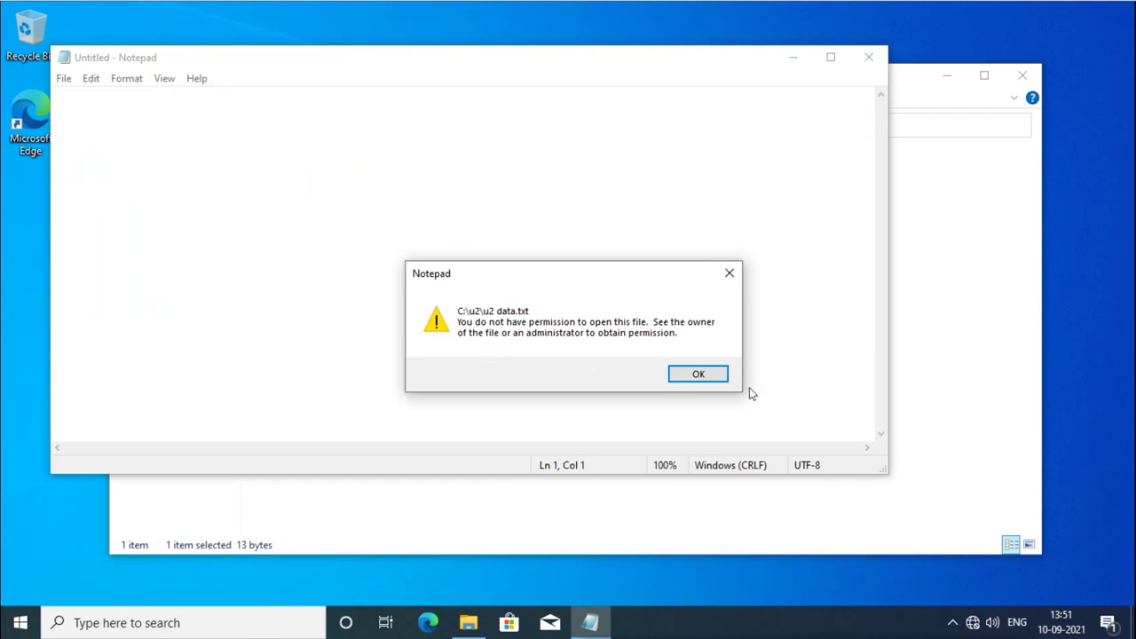
left_click(686, 380)
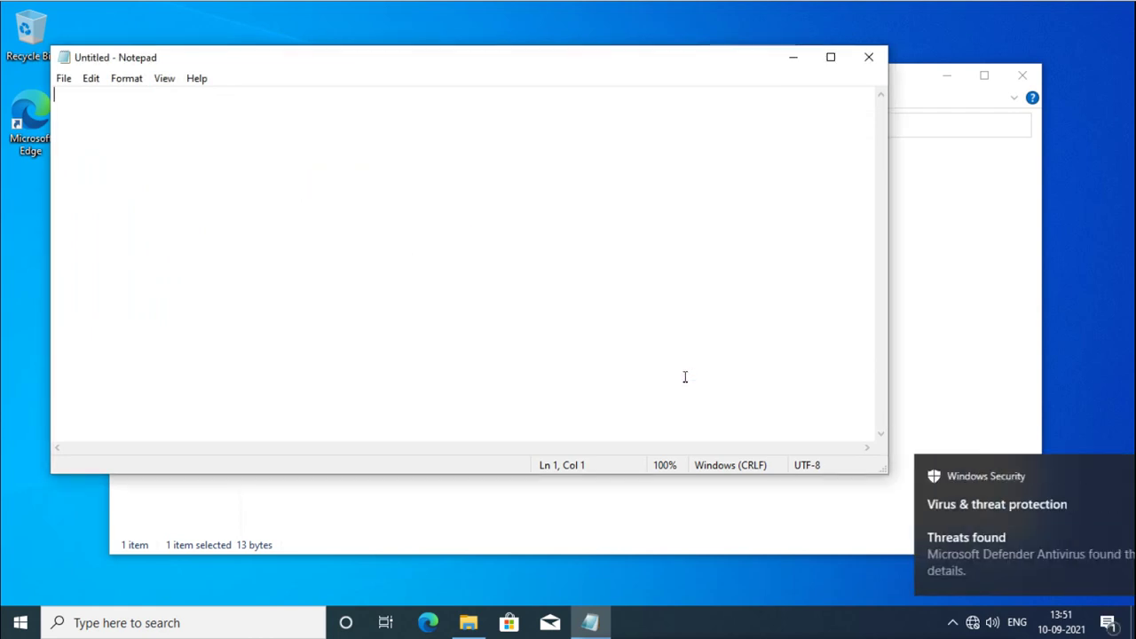
left_click(868, 58)
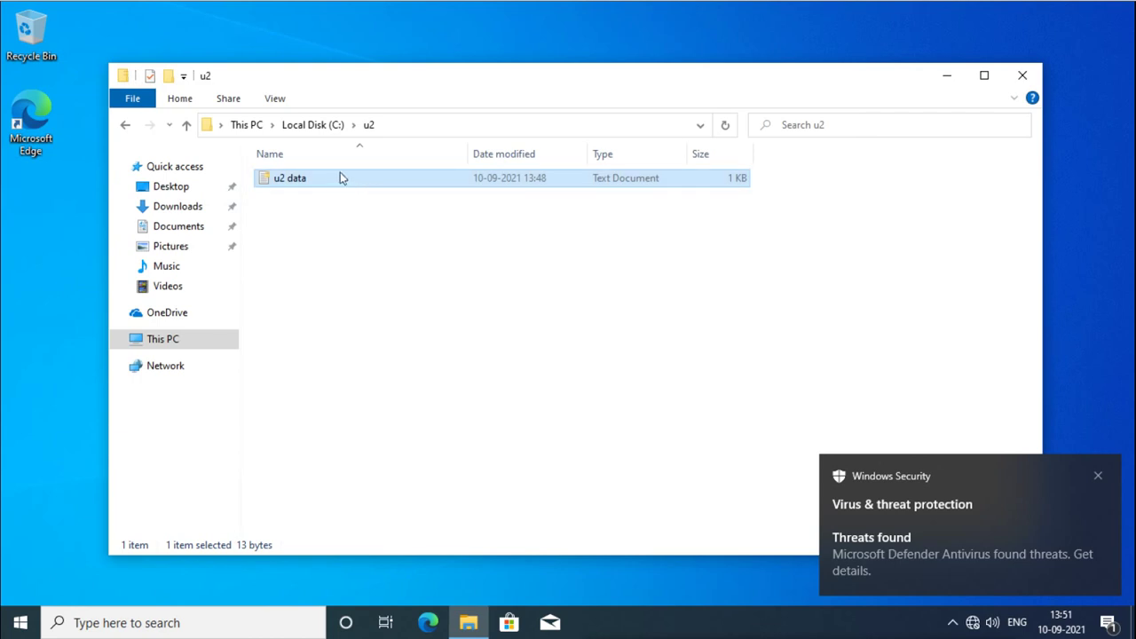
right_click(305, 180)
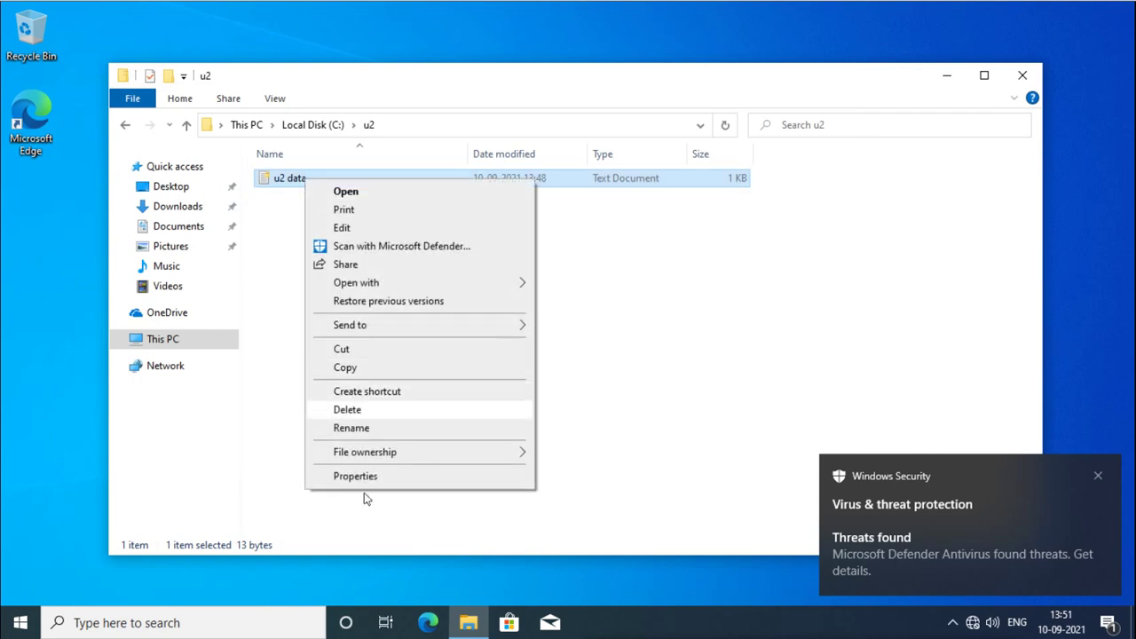
left_click(368, 477)
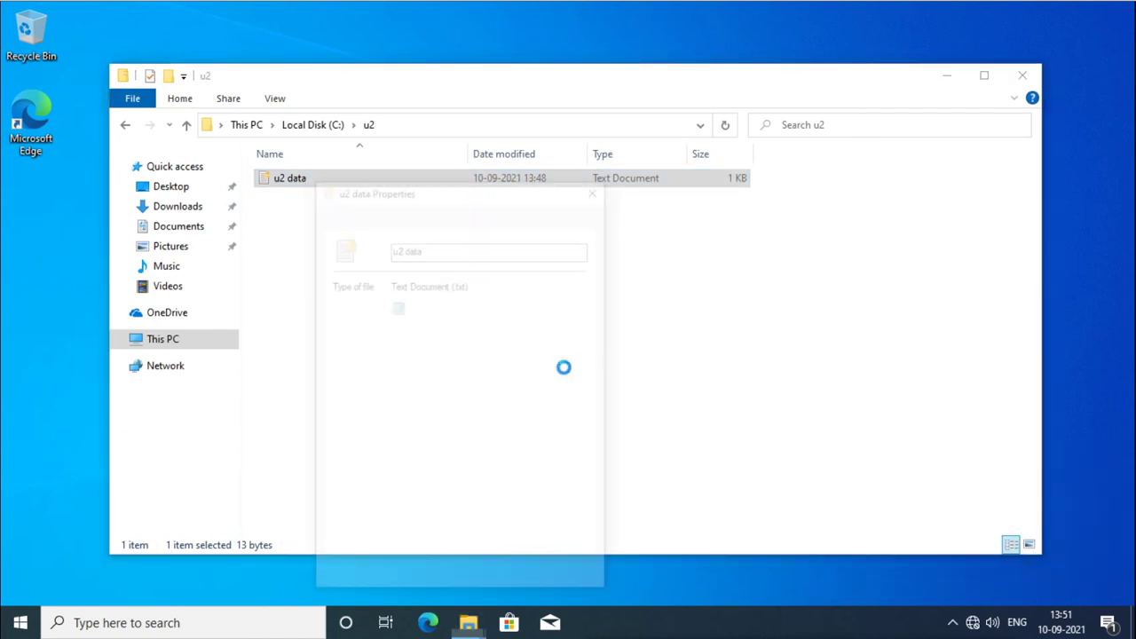
left_click(571, 492)
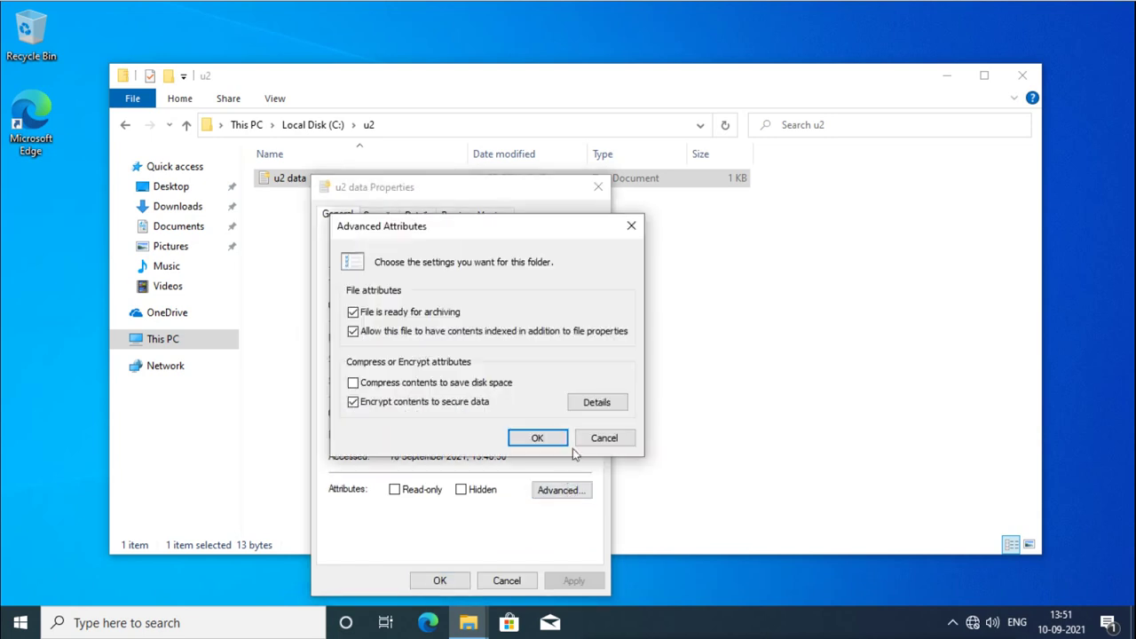
left_click(609, 405)
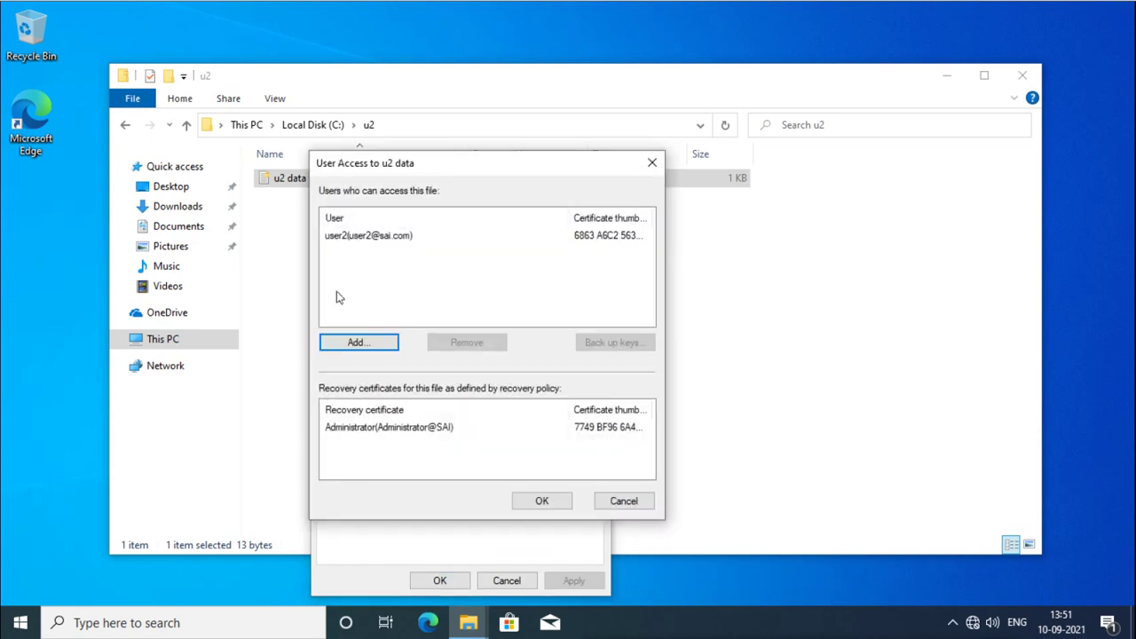
left_click(356, 241)
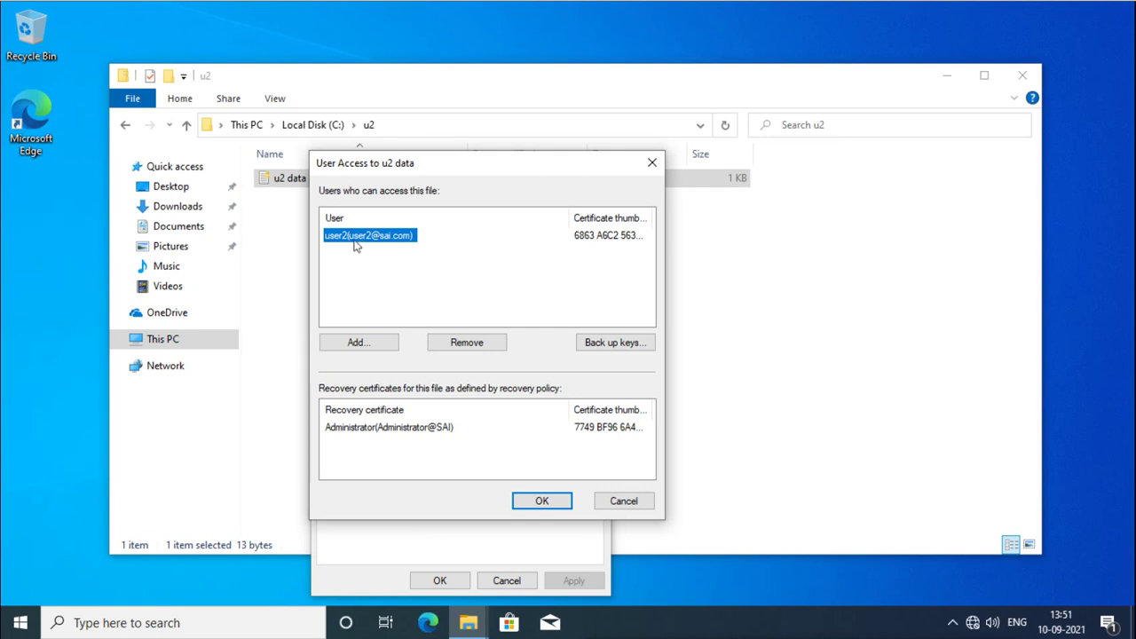
left_click(366, 431)
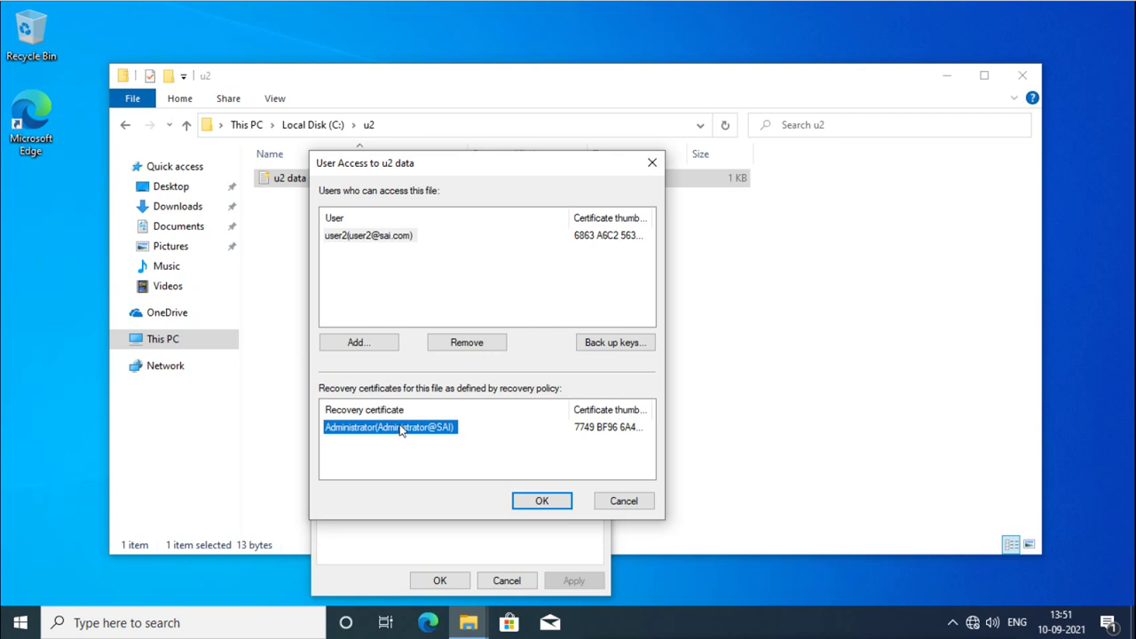
left_click(360, 343)
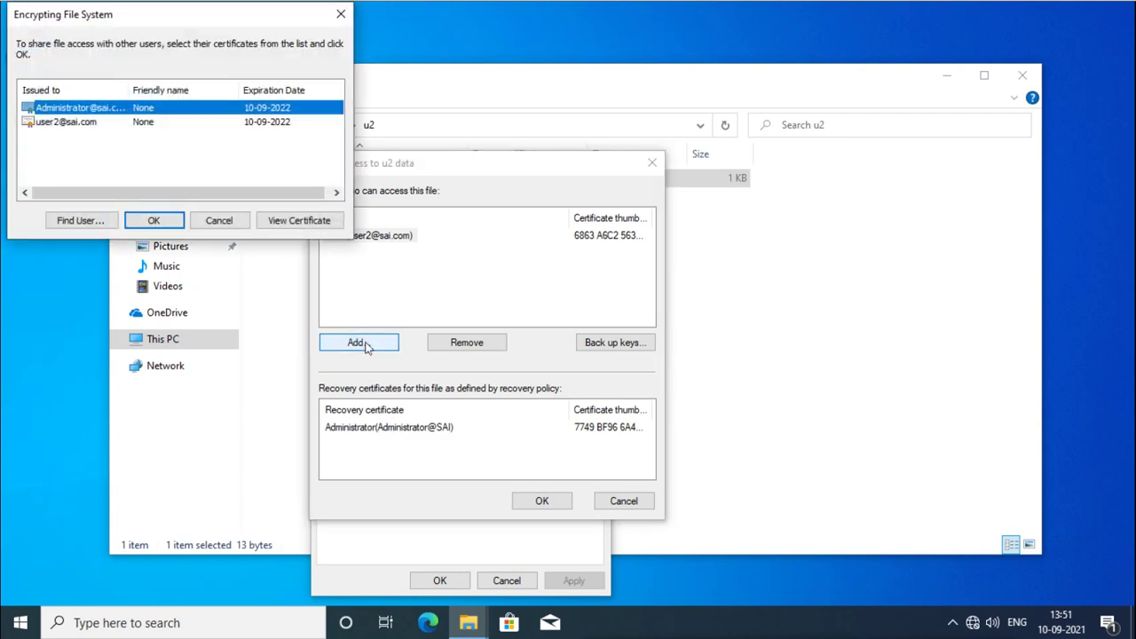
left_click(219, 219)
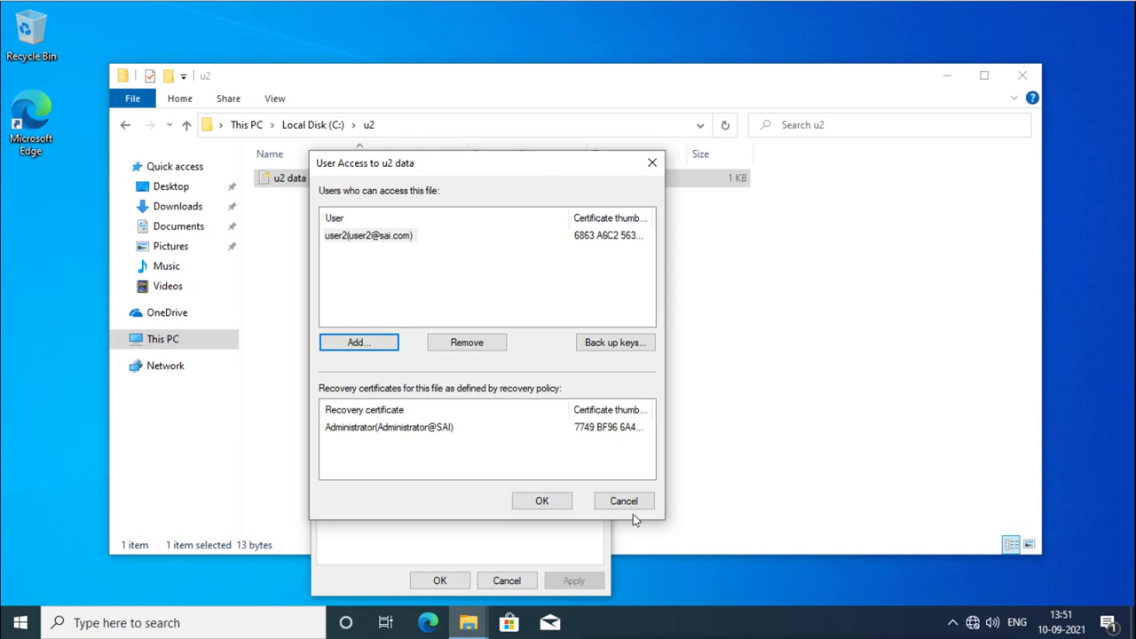
left_click(632, 504)
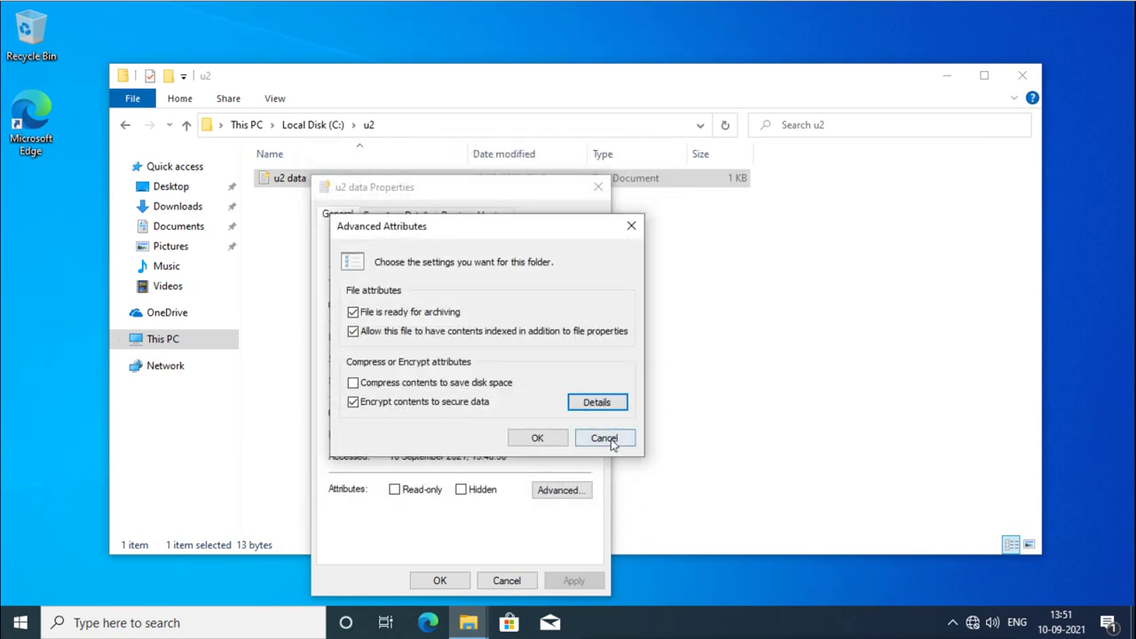
left_click(612, 444)
left_click(440, 582)
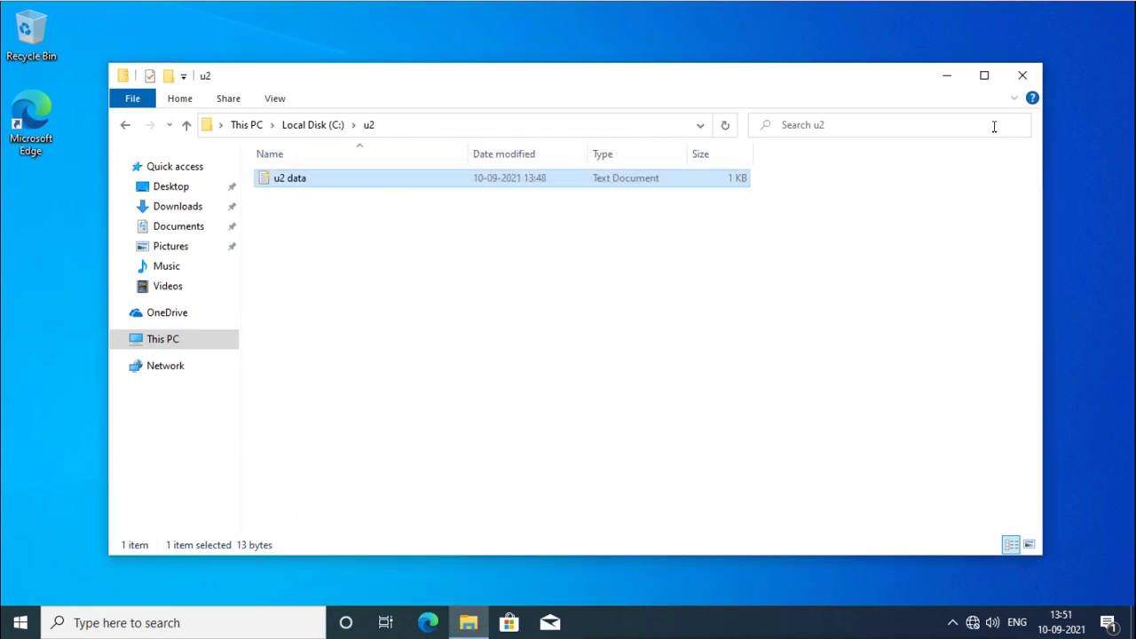
Step: Close Explorer and sign out of the user1 account
left_click(1022, 76)
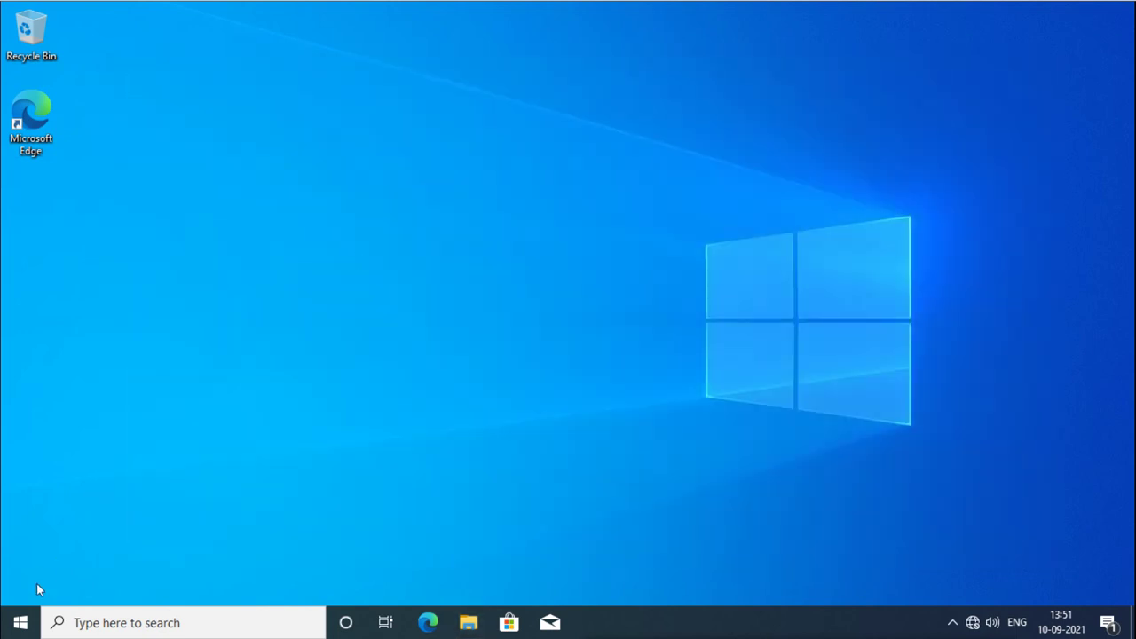
left_click(21, 621)
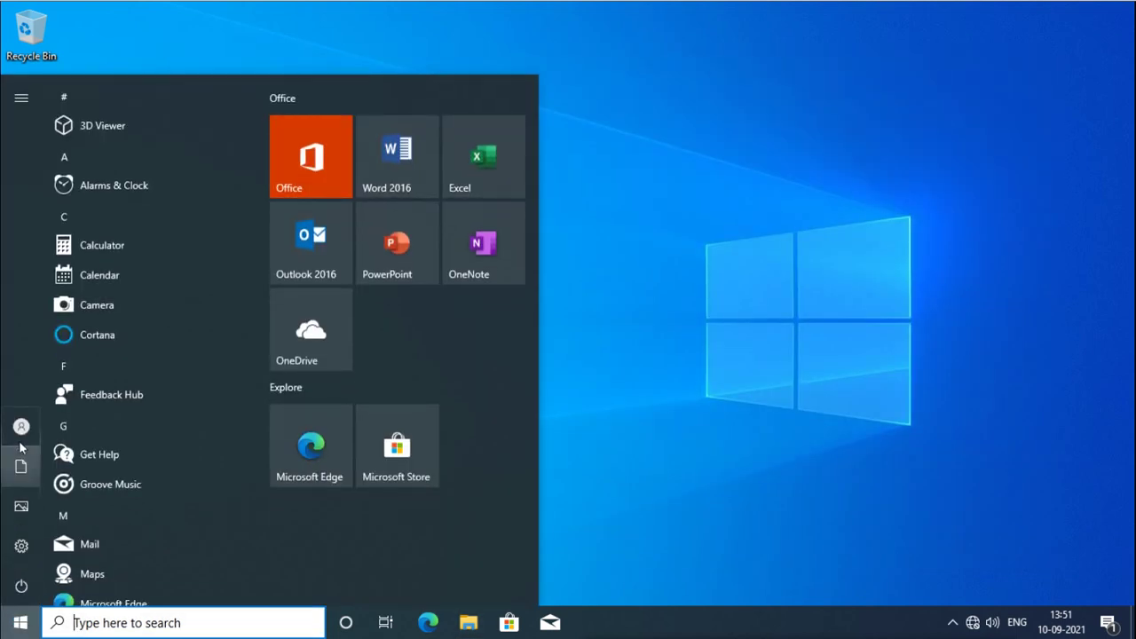
mouse_move(22, 433)
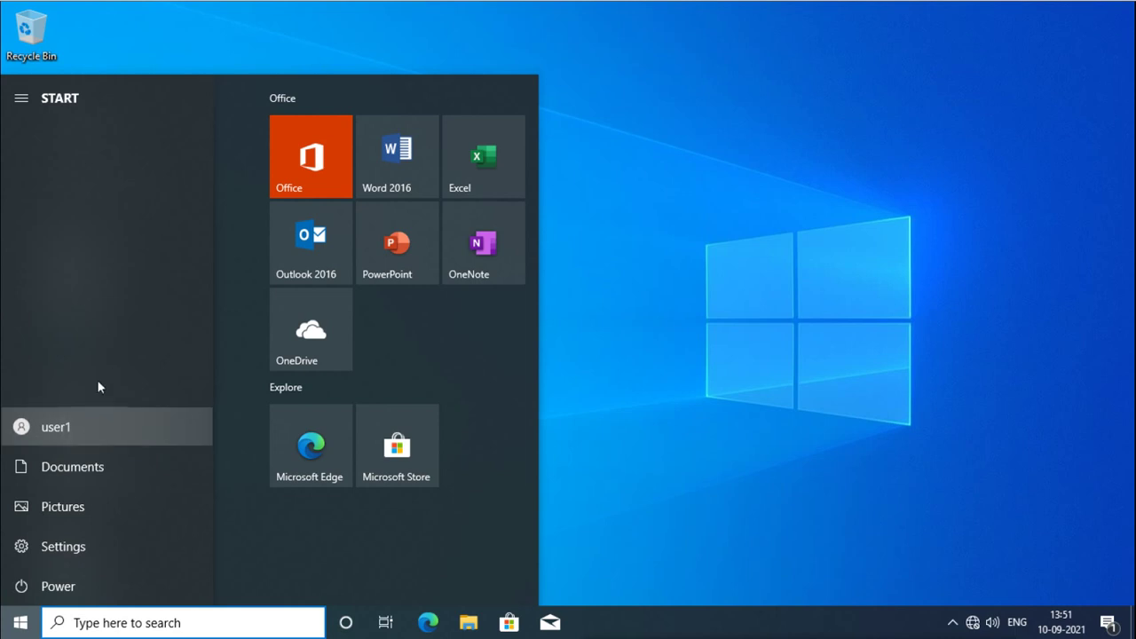
left_click(56, 427)
left_click(92, 350)
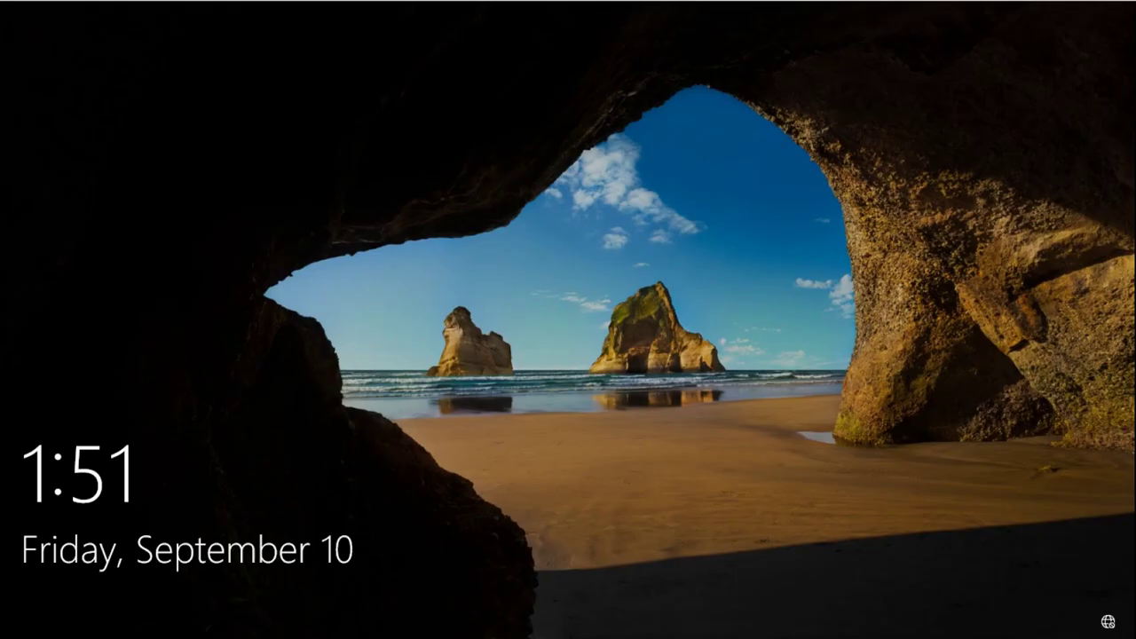
Step: Sign in as Other user with sai\administrator and its password
left_click(388, 330)
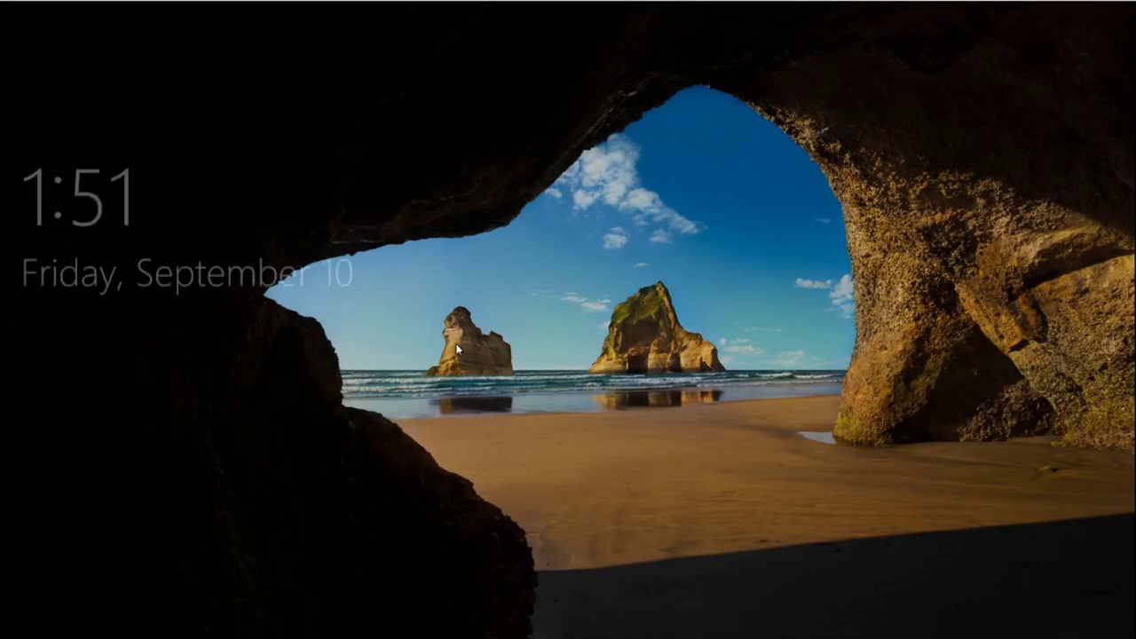
left_click(112, 595)
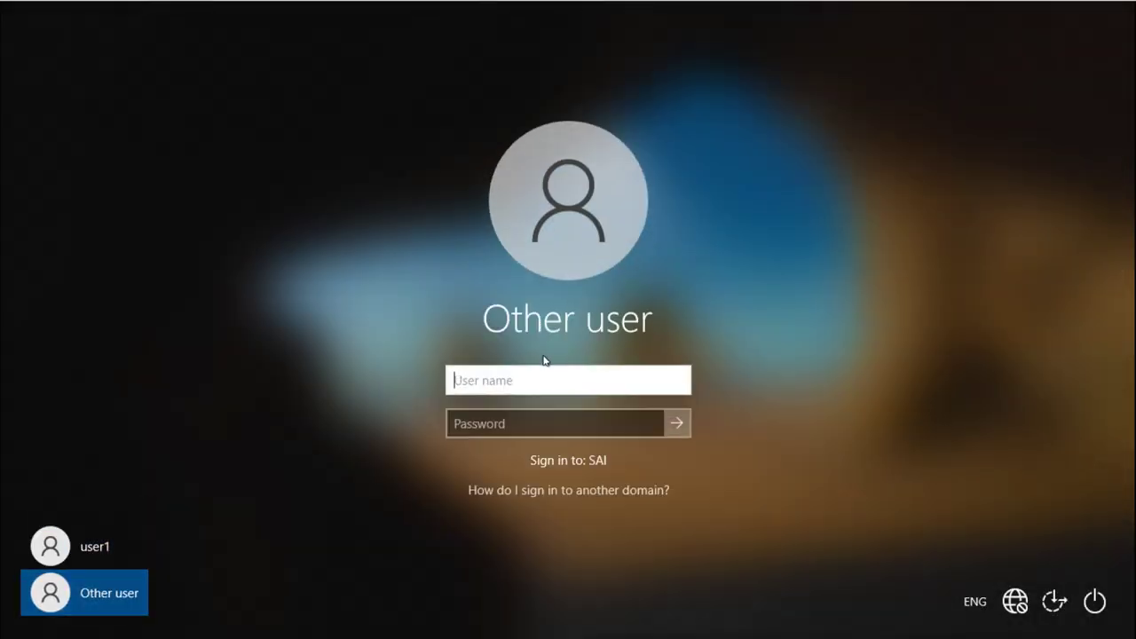
type("sai\\admini")
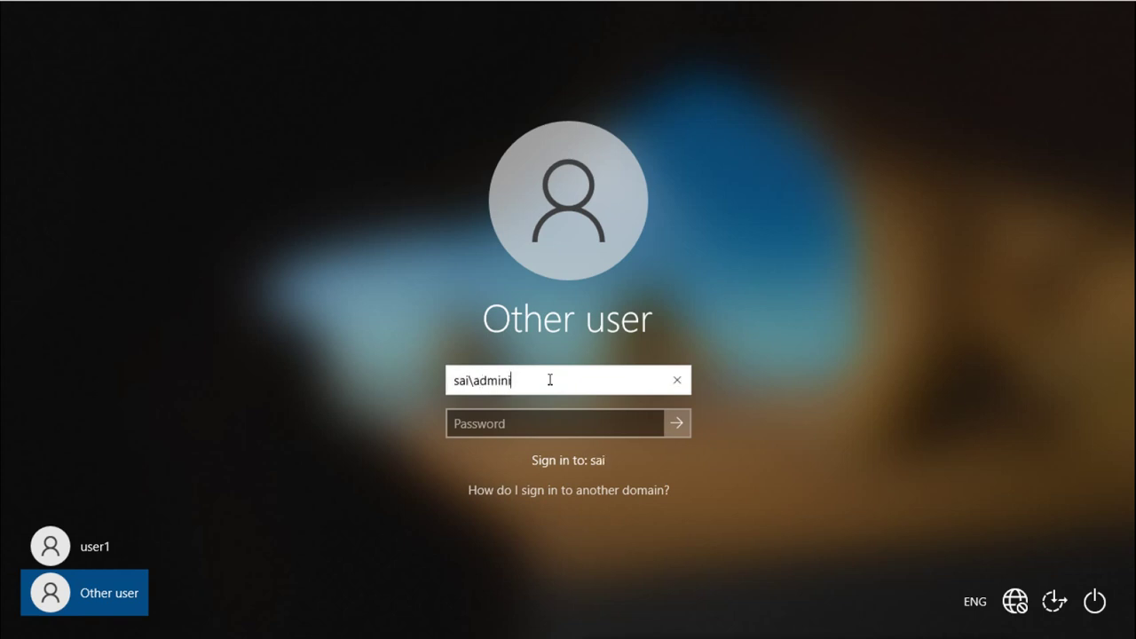
type("strator")
key("Tab")
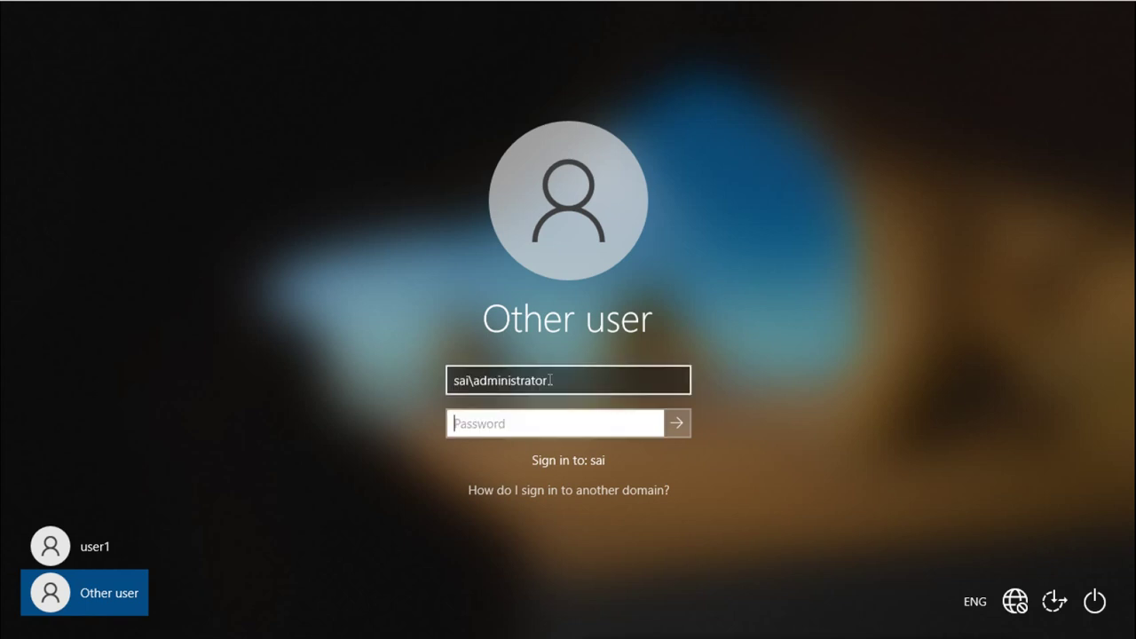
type("••")
key("Return")
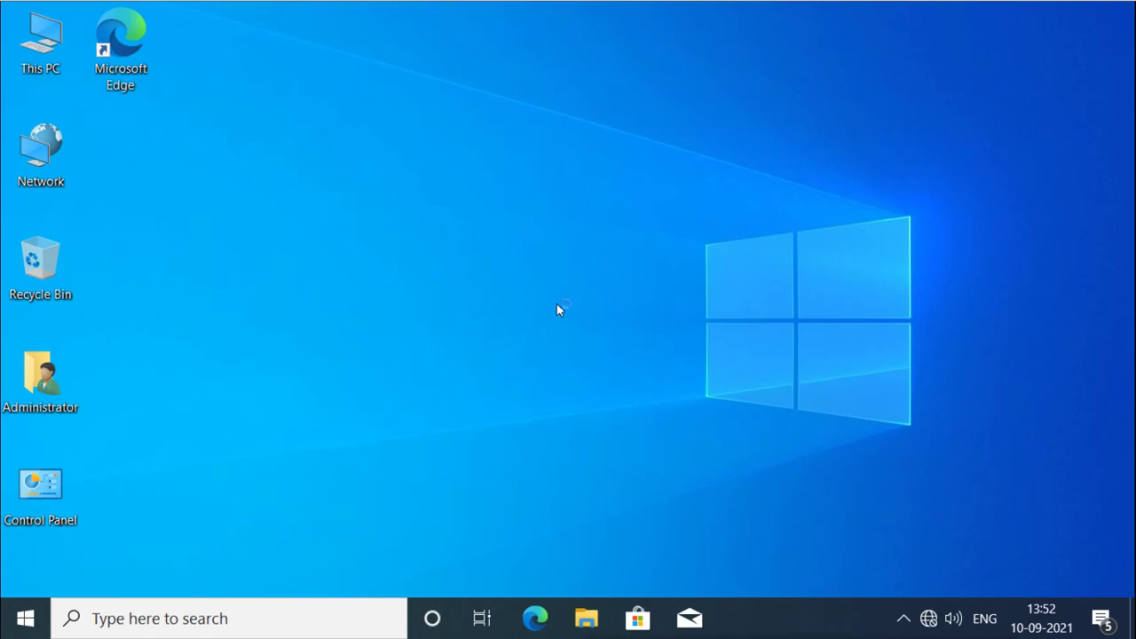
Step: Browse to the u2 folder on Local Disk (C:) as administrator
key("super+e")
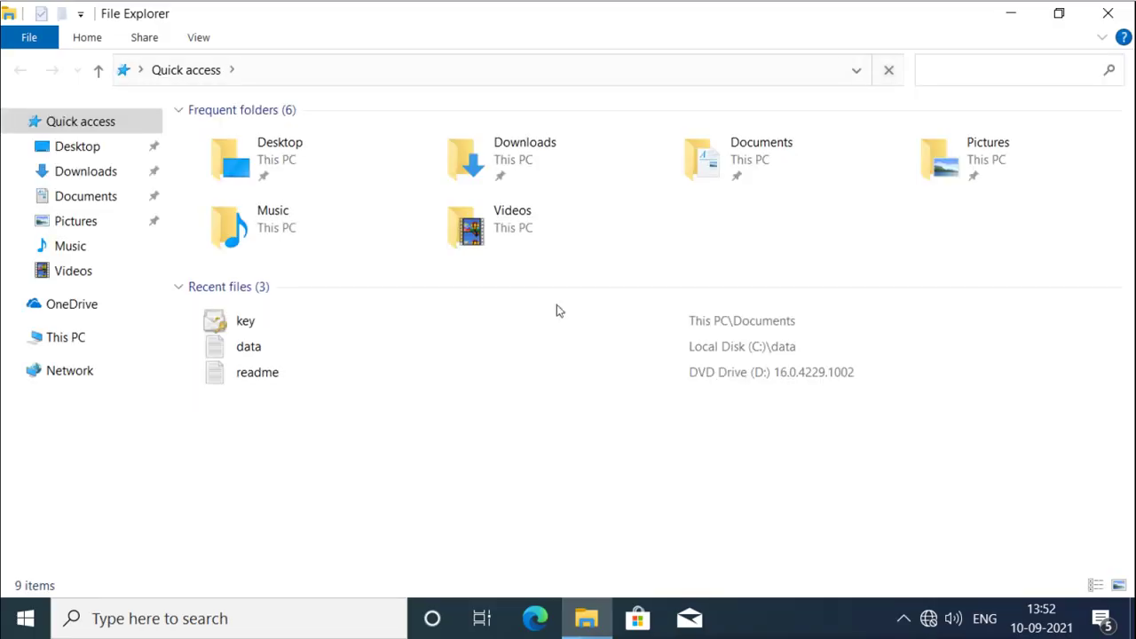
left_click(80, 348)
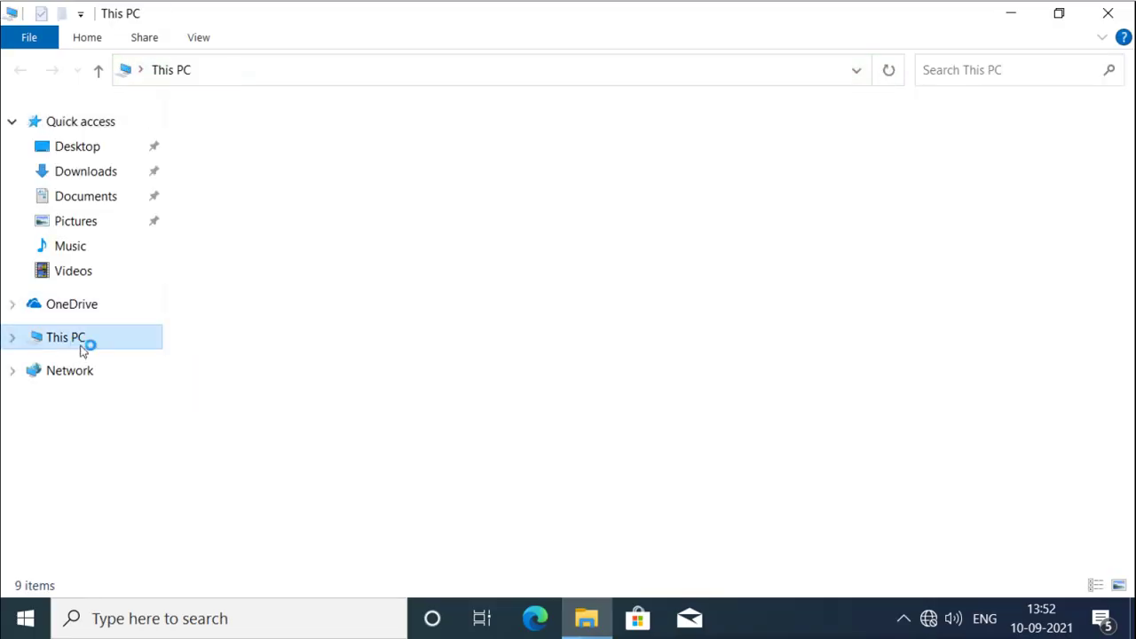
double_click(275, 355)
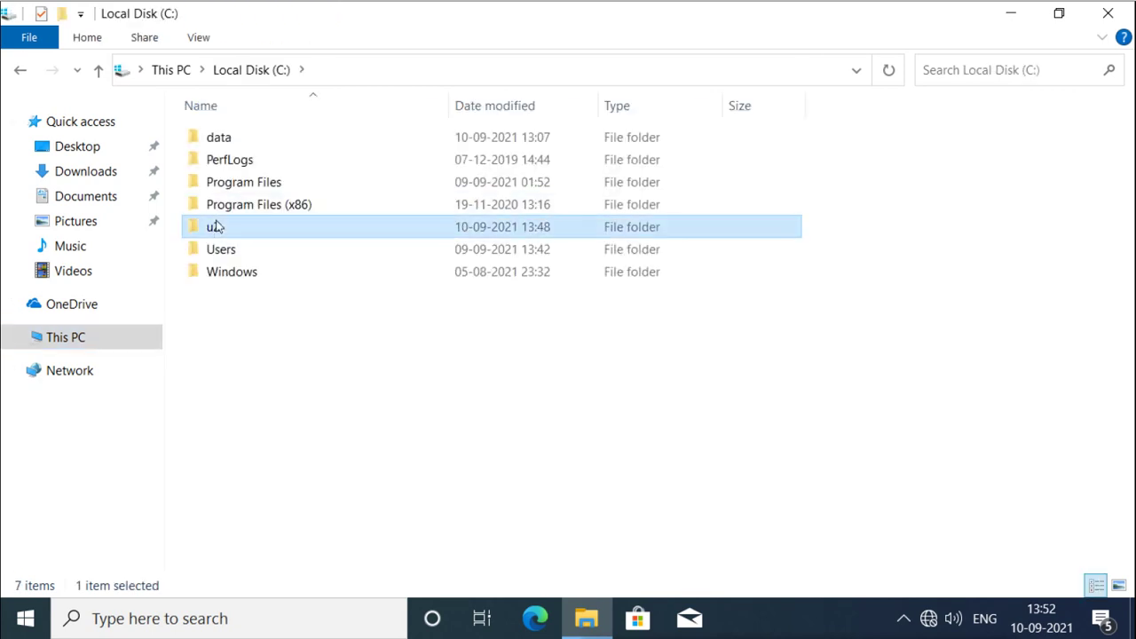
double_click(216, 226)
Step: Try opening u2 data, dismiss the permission error, and close the empty Notepad
double_click(261, 146)
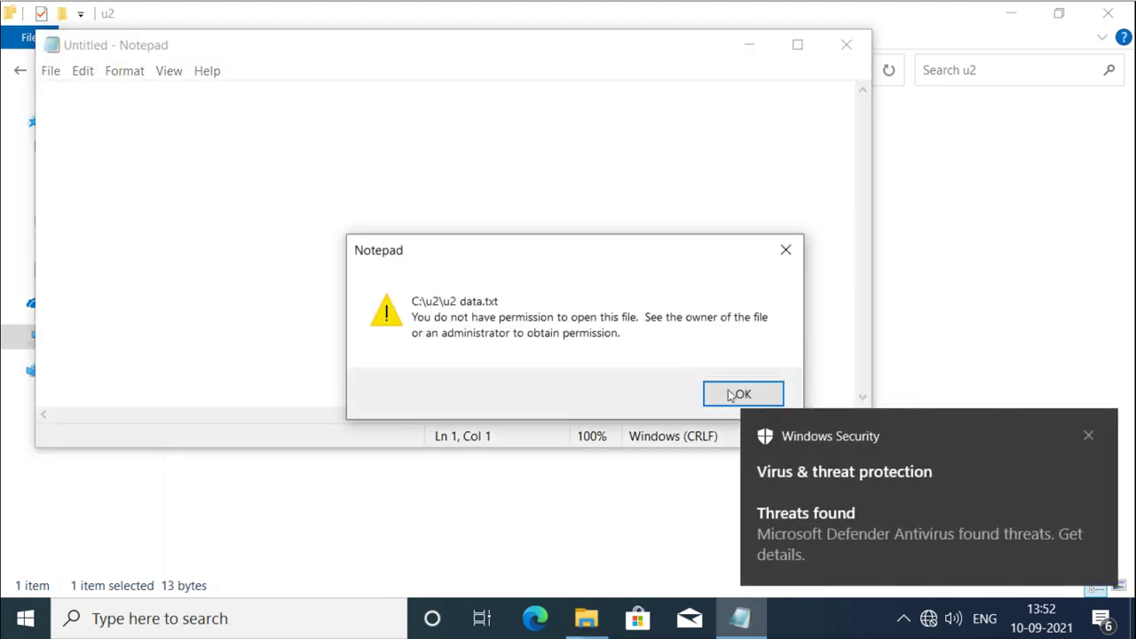
left_click(846, 48)
left_click(733, 396)
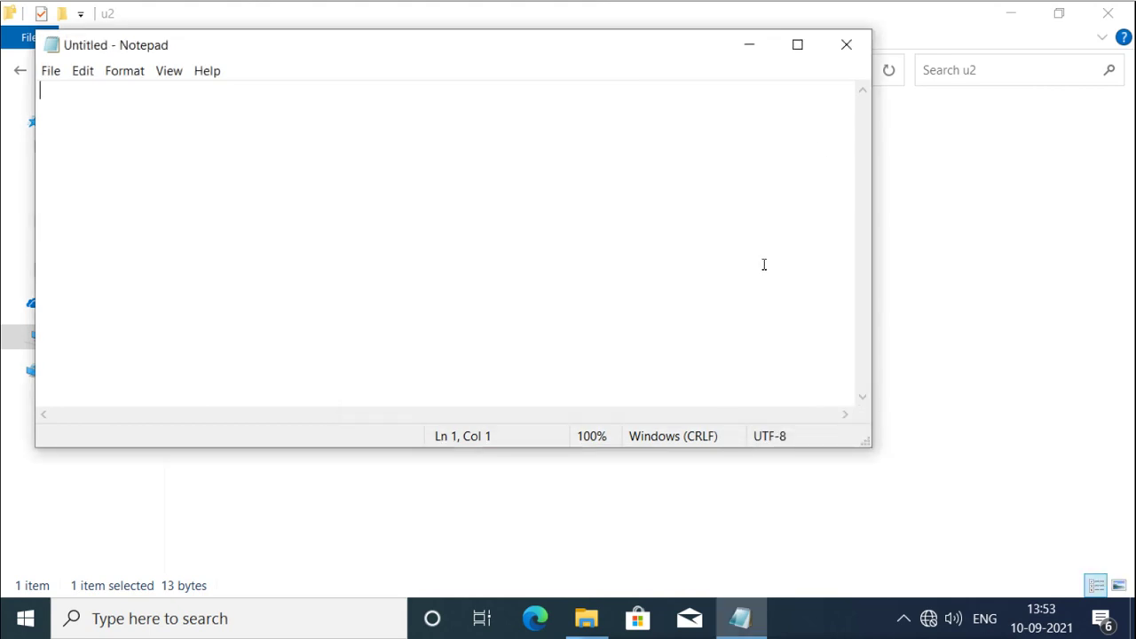
left_click(846, 45)
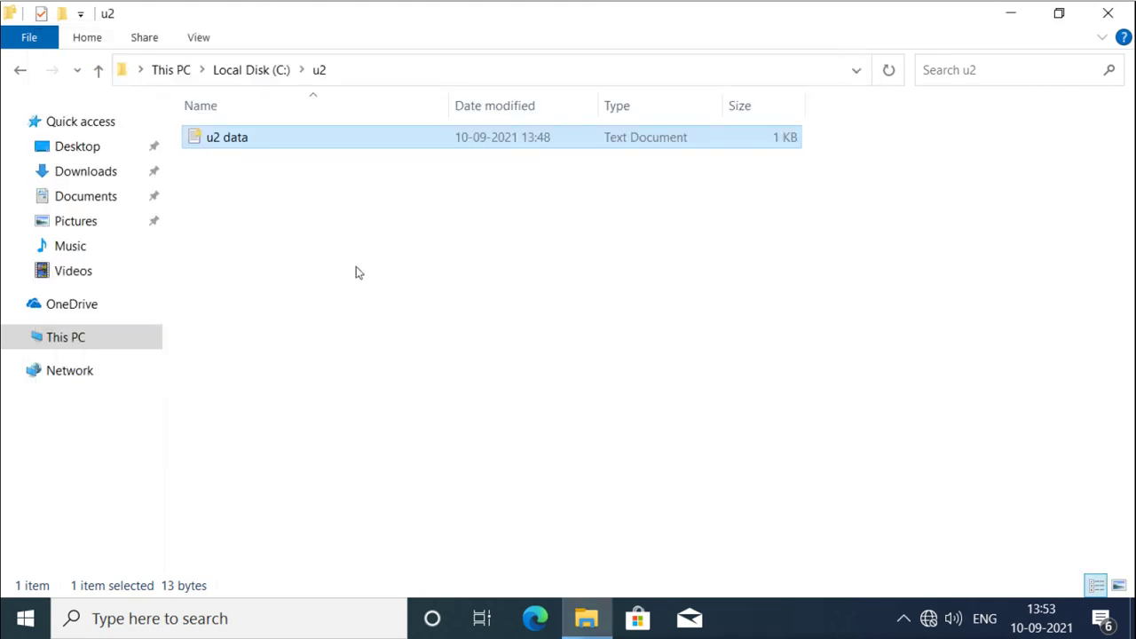
Step: Open u2 data's encryption details to view its users and recovery certificate
right_click(222, 139)
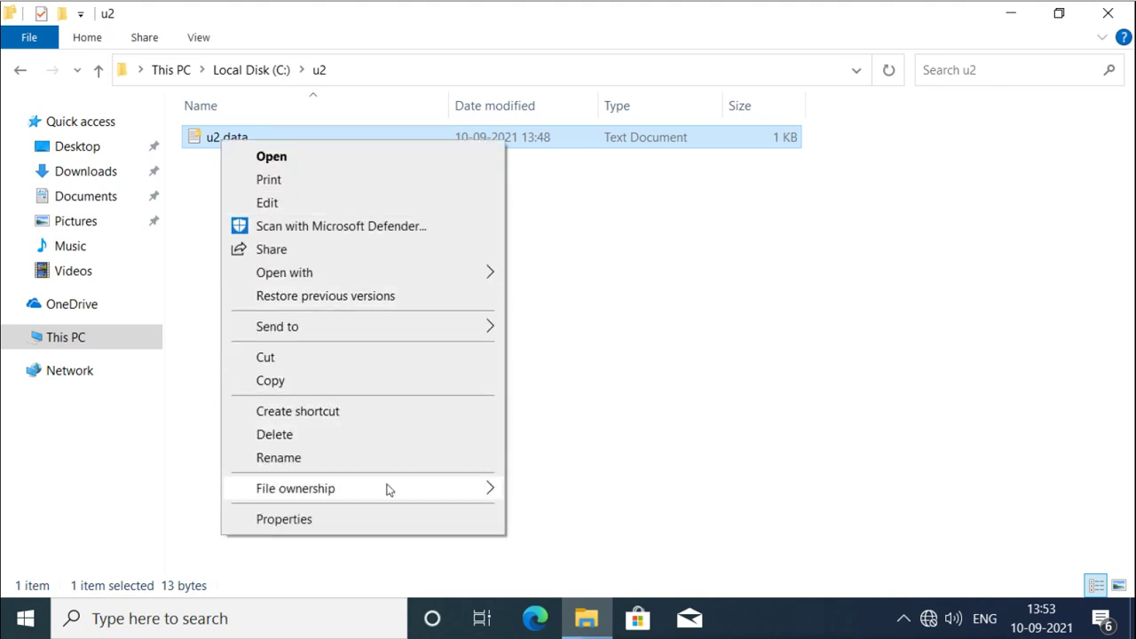
left_click(393, 521)
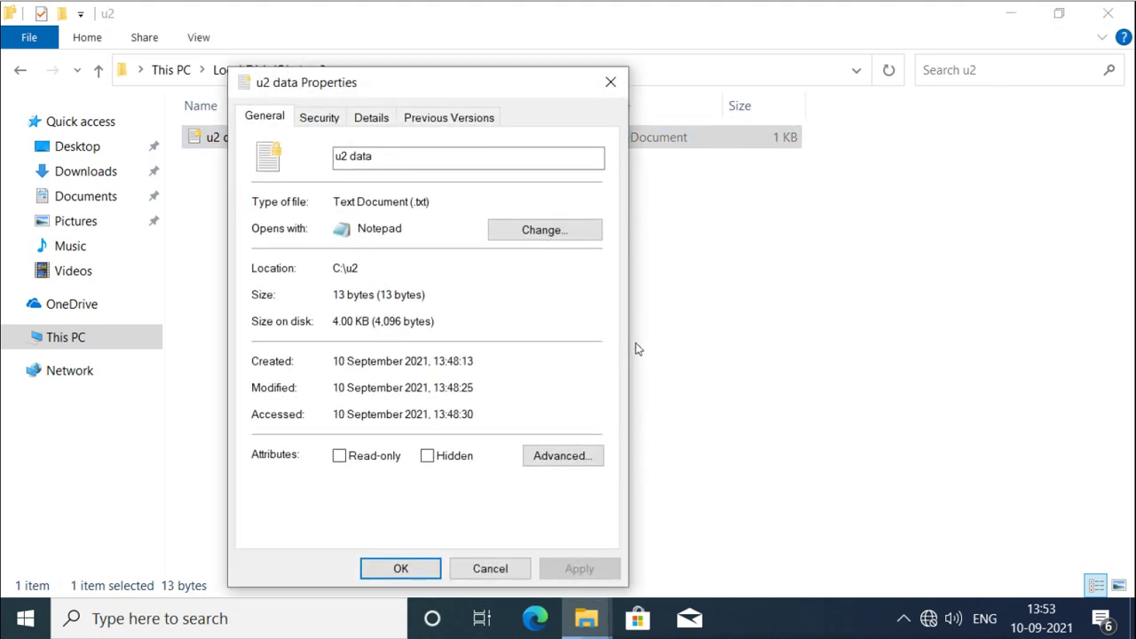
left_click(567, 456)
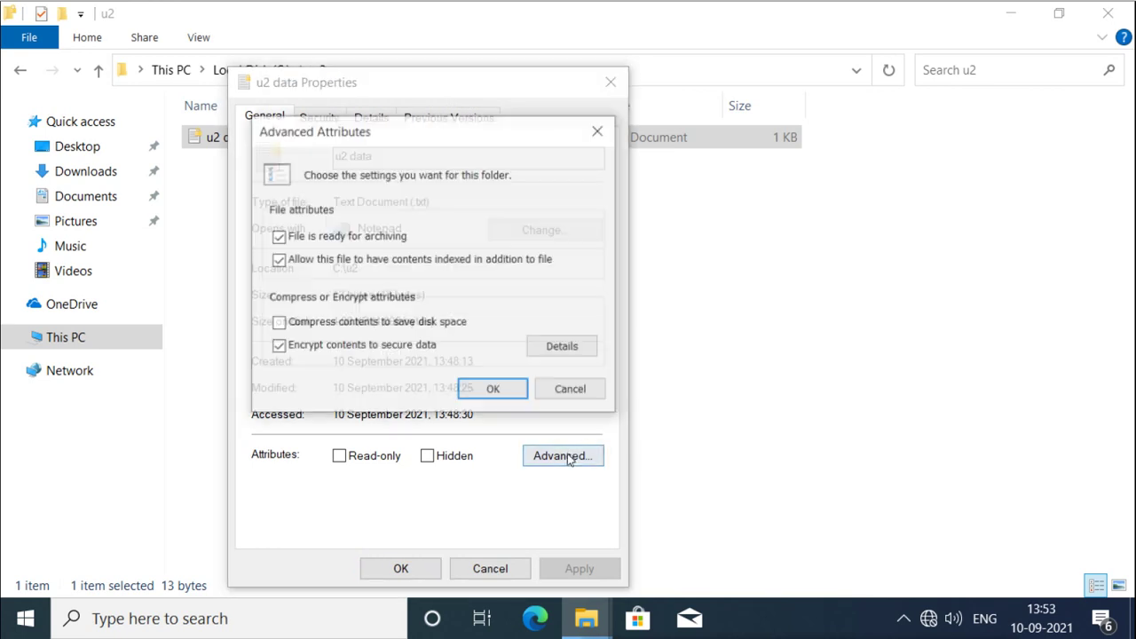
left_click(568, 348)
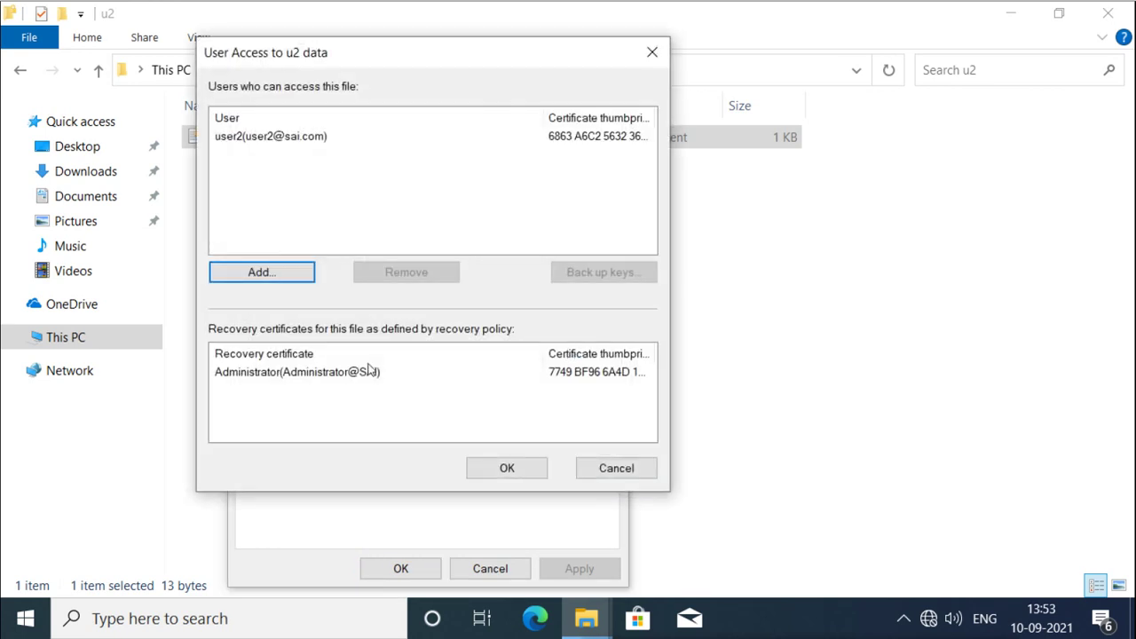
left_click(292, 377)
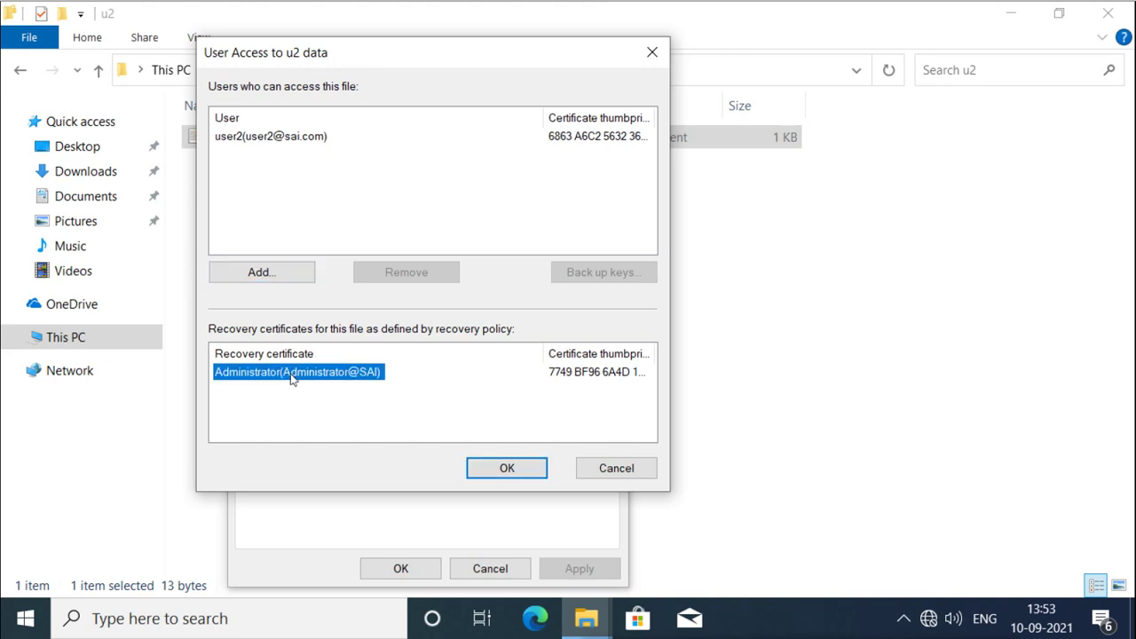
Step: Add the Administrator certificate to u2 data's user access list and apply it
left_click(279, 281)
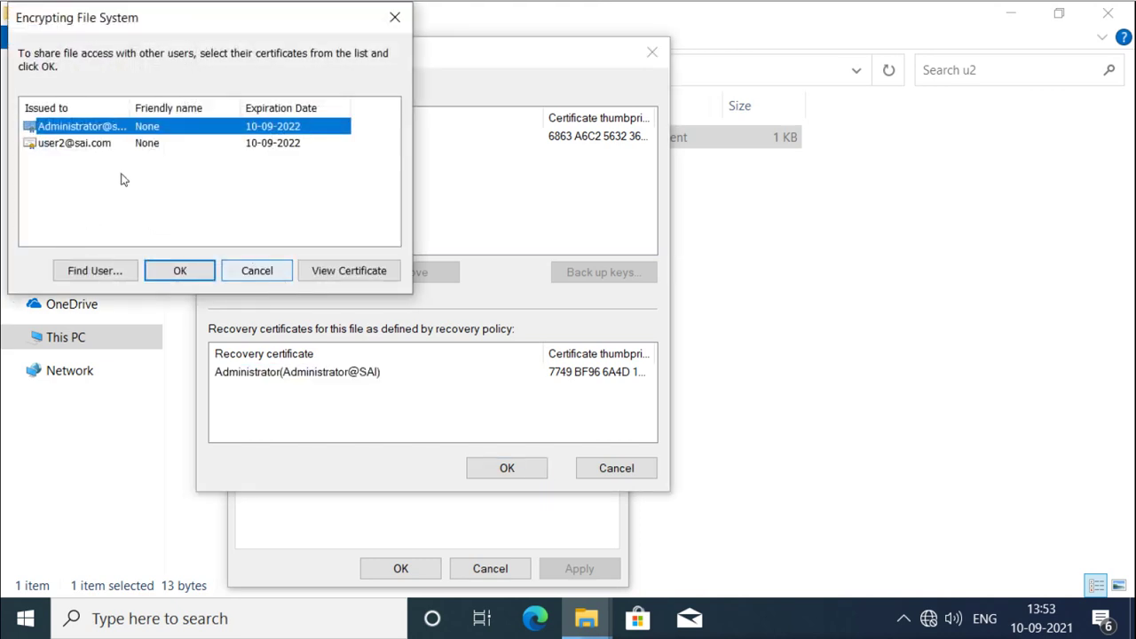
left_click(179, 268)
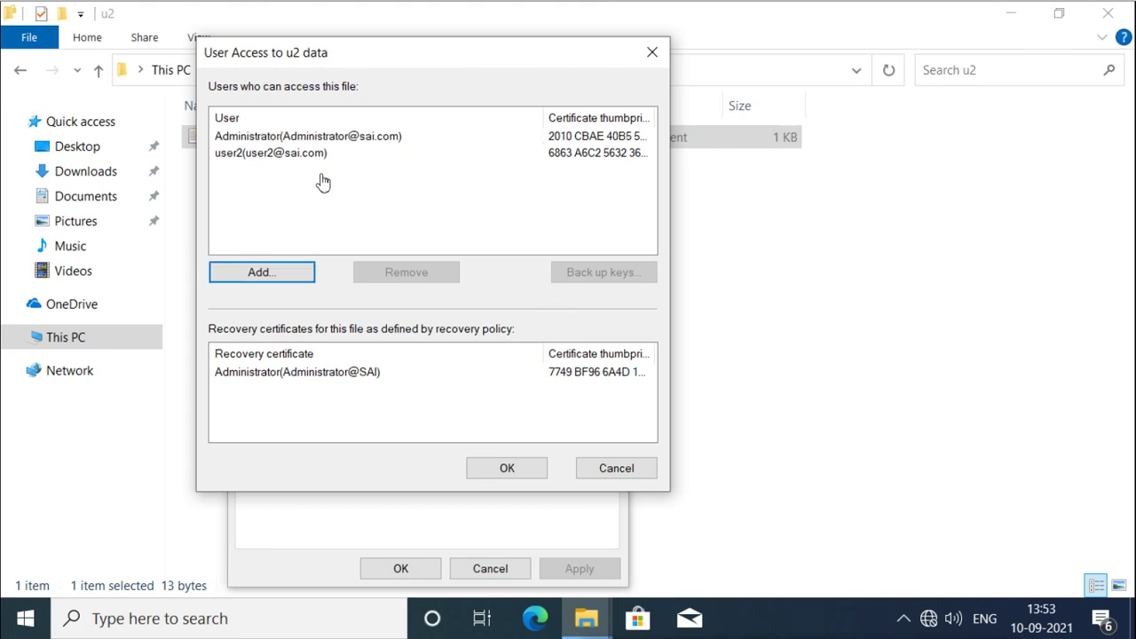
left_click(276, 138)
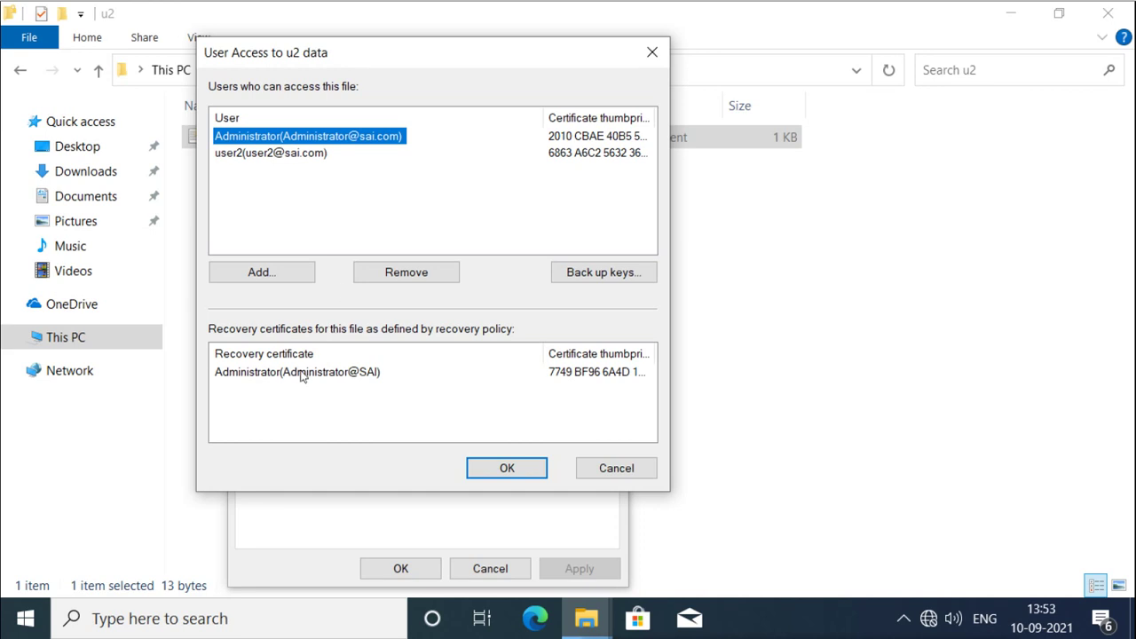
left_click(489, 470)
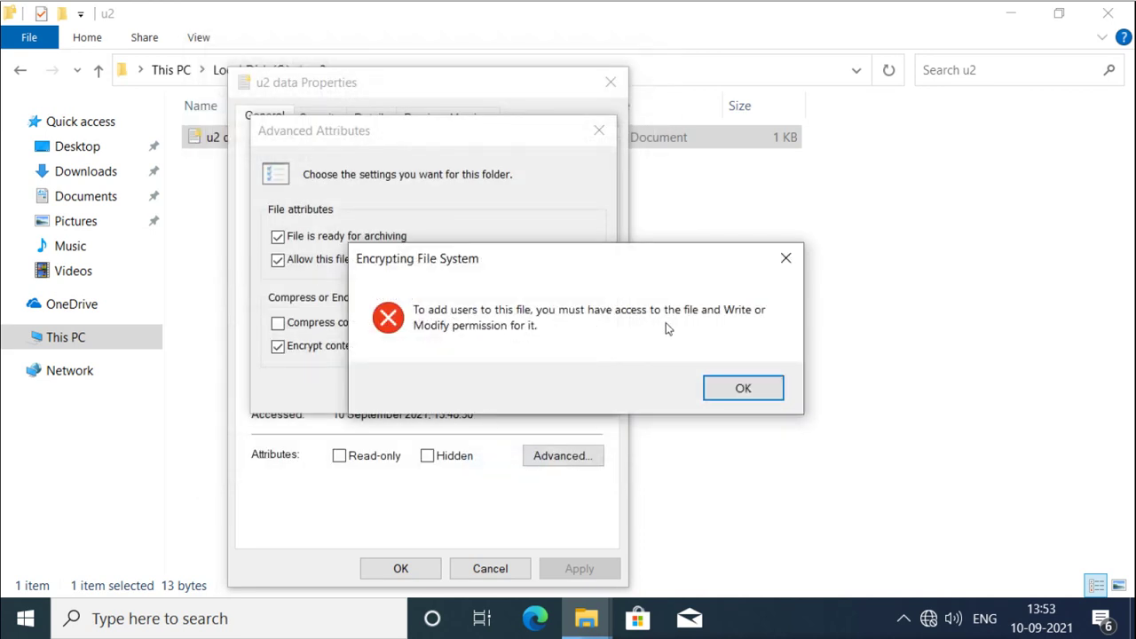
Step: Dismiss the EFS error and close u2 data's Advanced Attributes and Properties dialogs
left_click(743, 391)
left_click(492, 388)
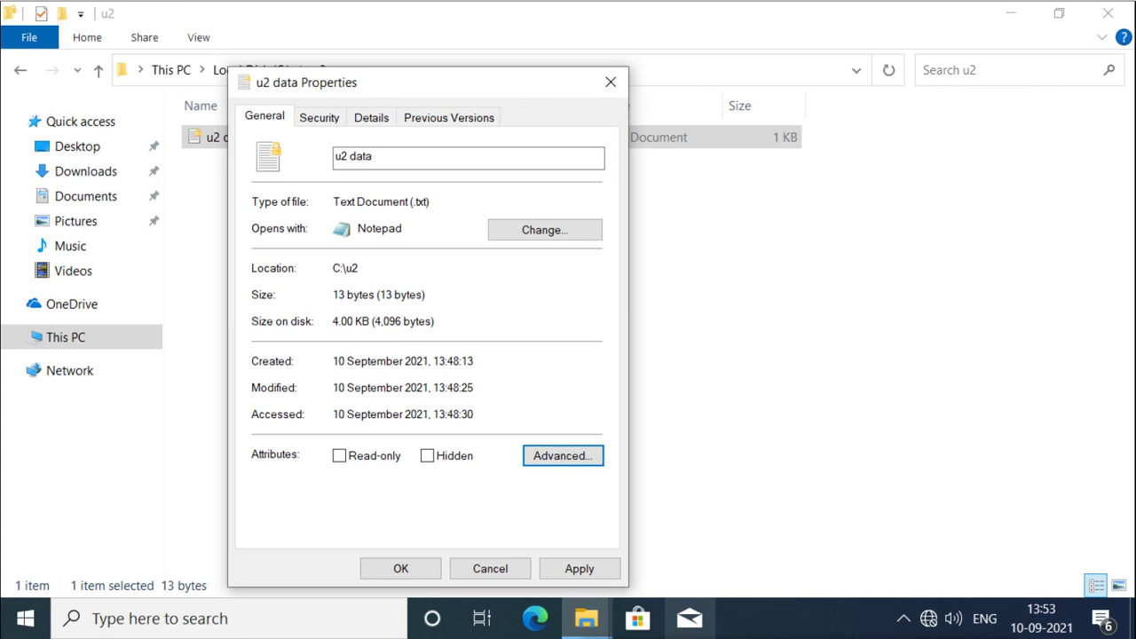
left_click(490, 568)
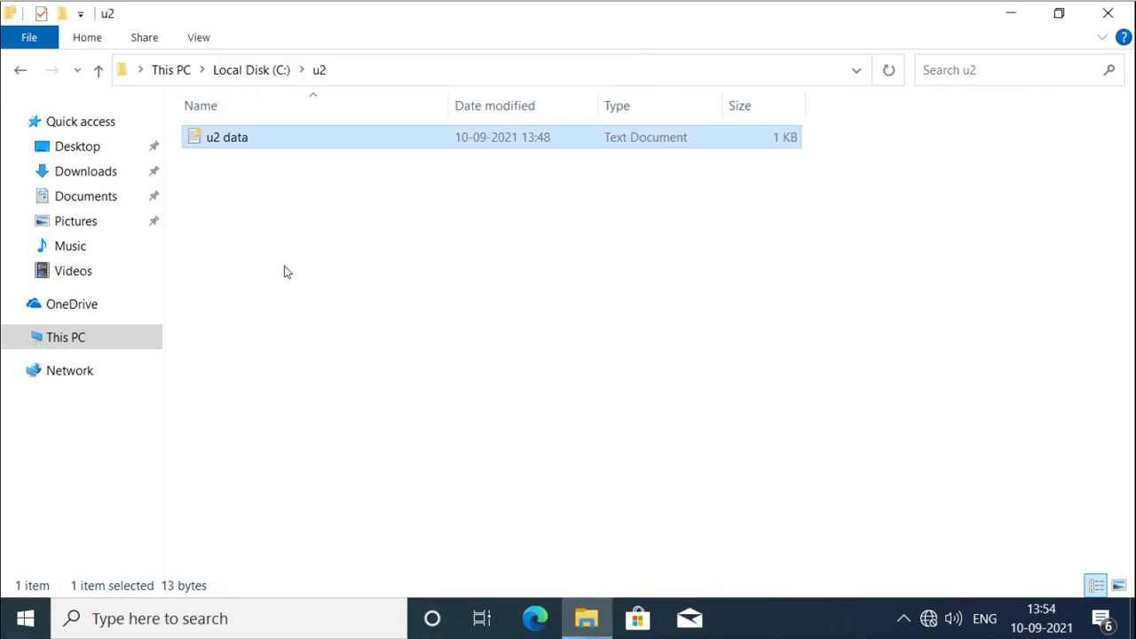
Step: Confirm u2 data still refuses to open, then launch mmc from the Run prompt
double_click(237, 146)
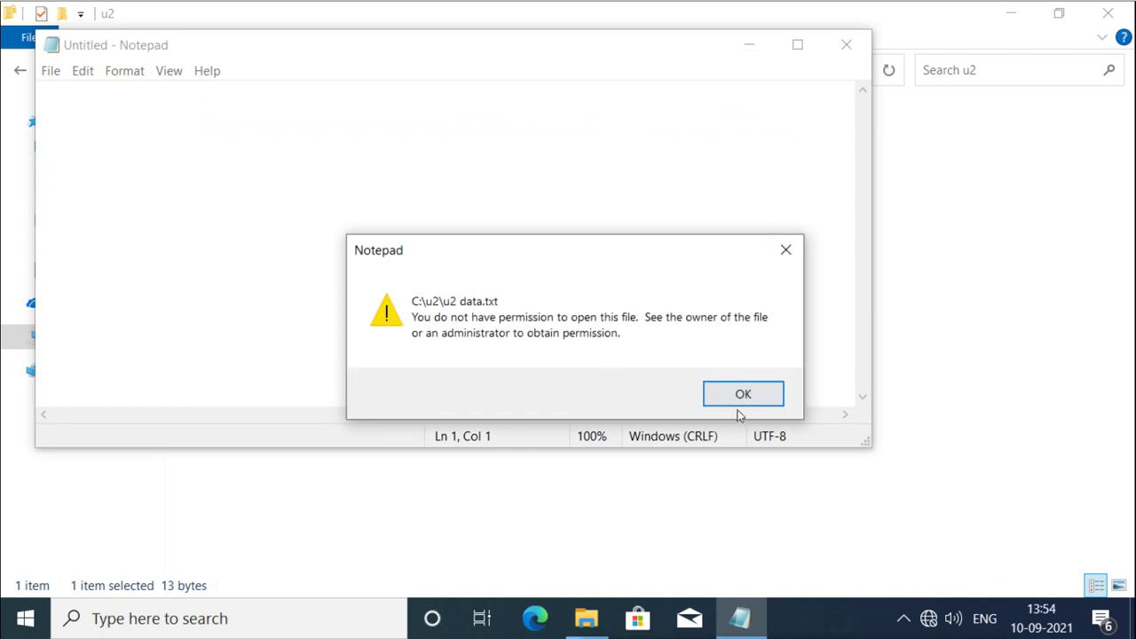
left_click(739, 400)
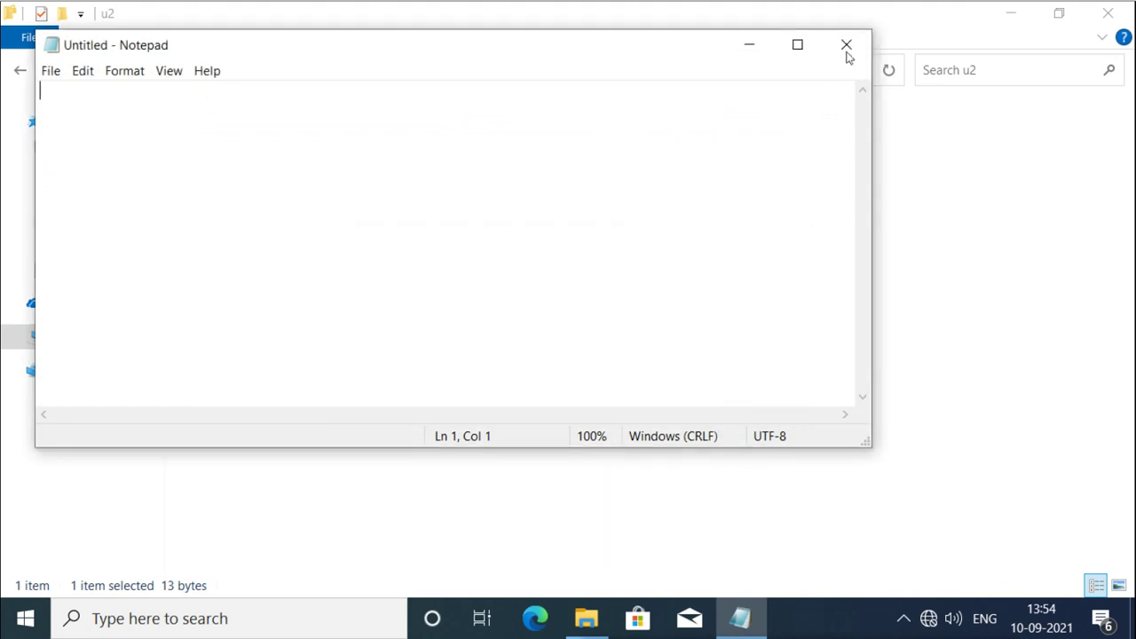
left_click(847, 46)
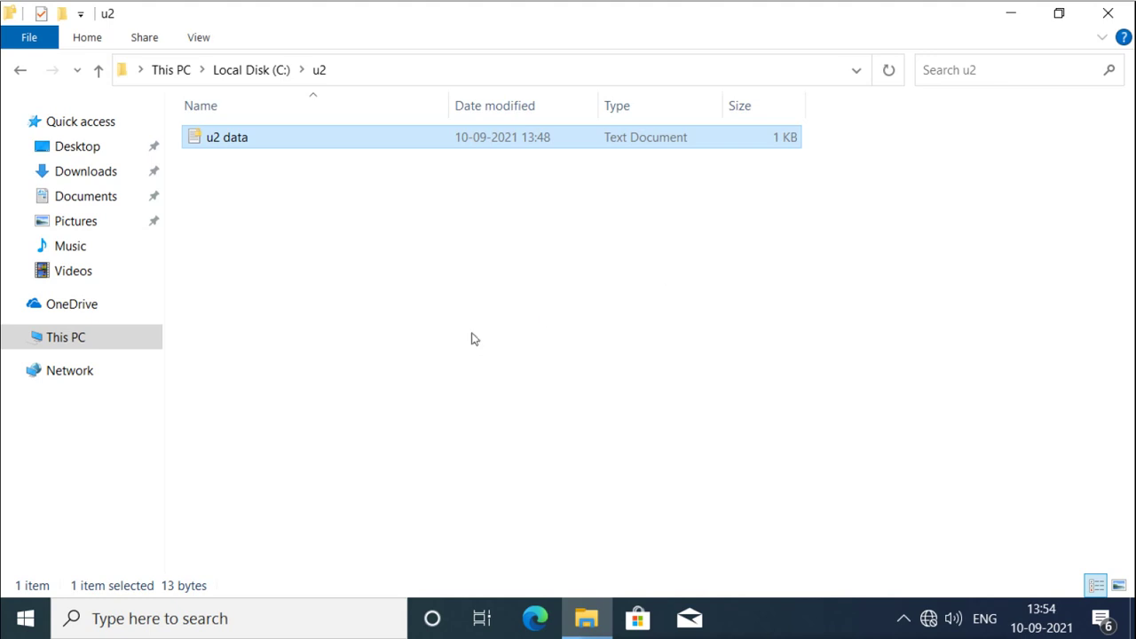
key("super+r")
key("Return")
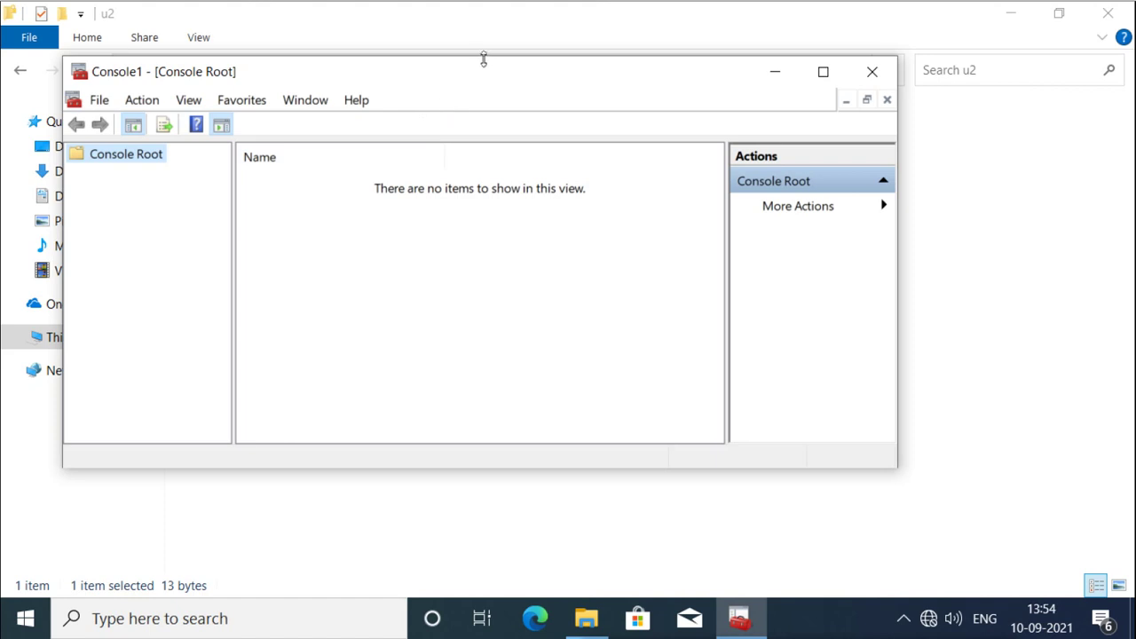
Step: Maximize the console and add the Certificates snap-in for My user account
double_click(487, 71)
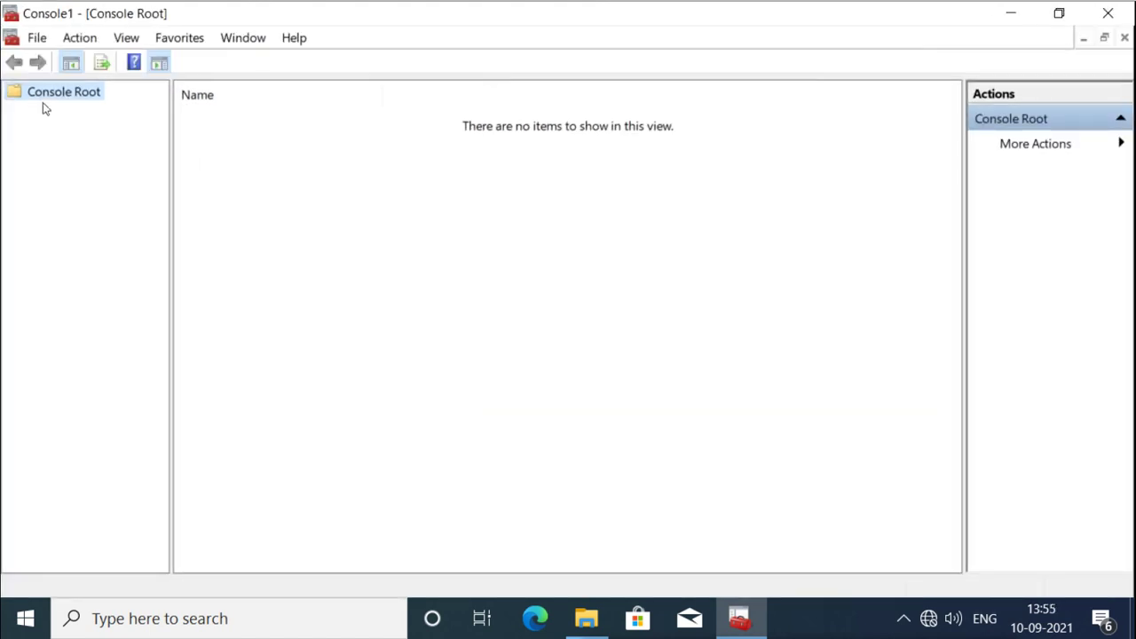
left_click(37, 38)
left_click(77, 162)
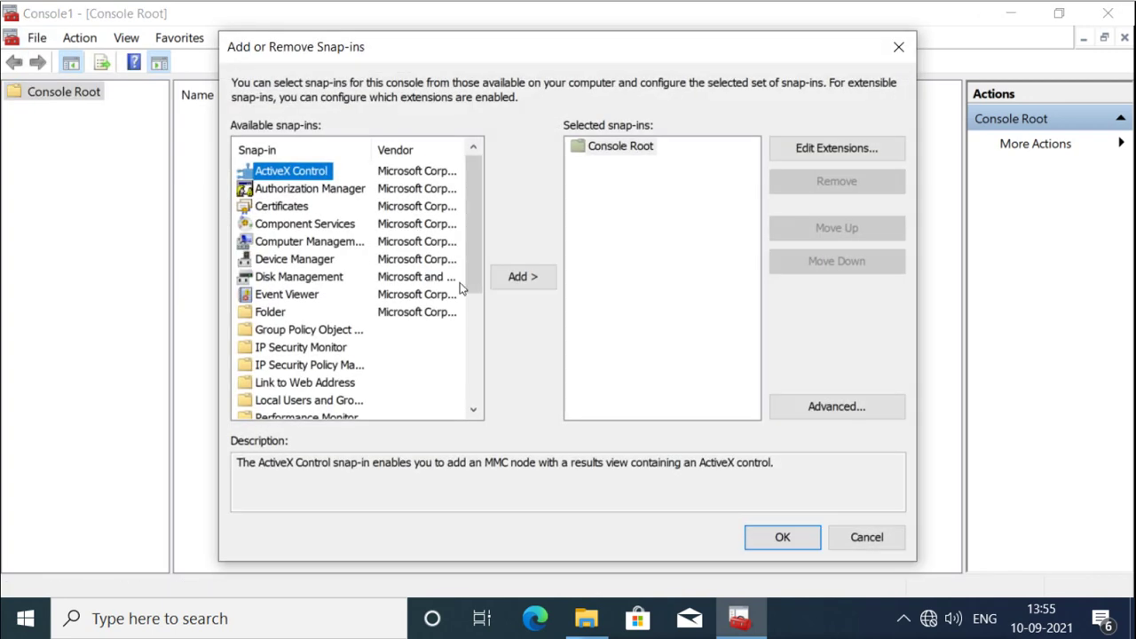
left_click(286, 206)
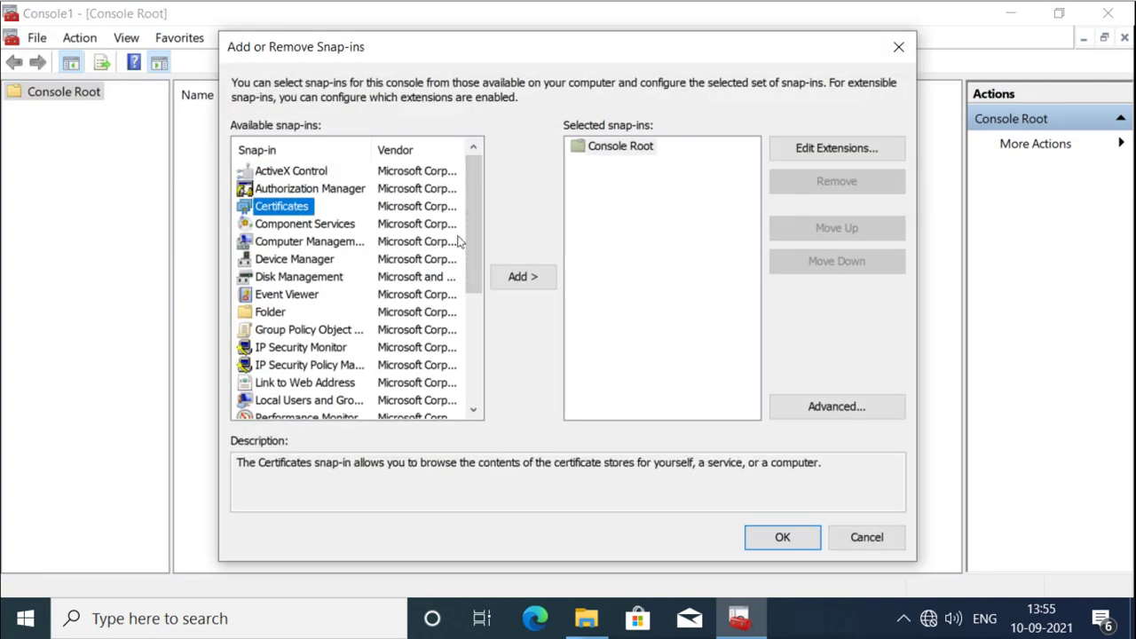
left_click(535, 279)
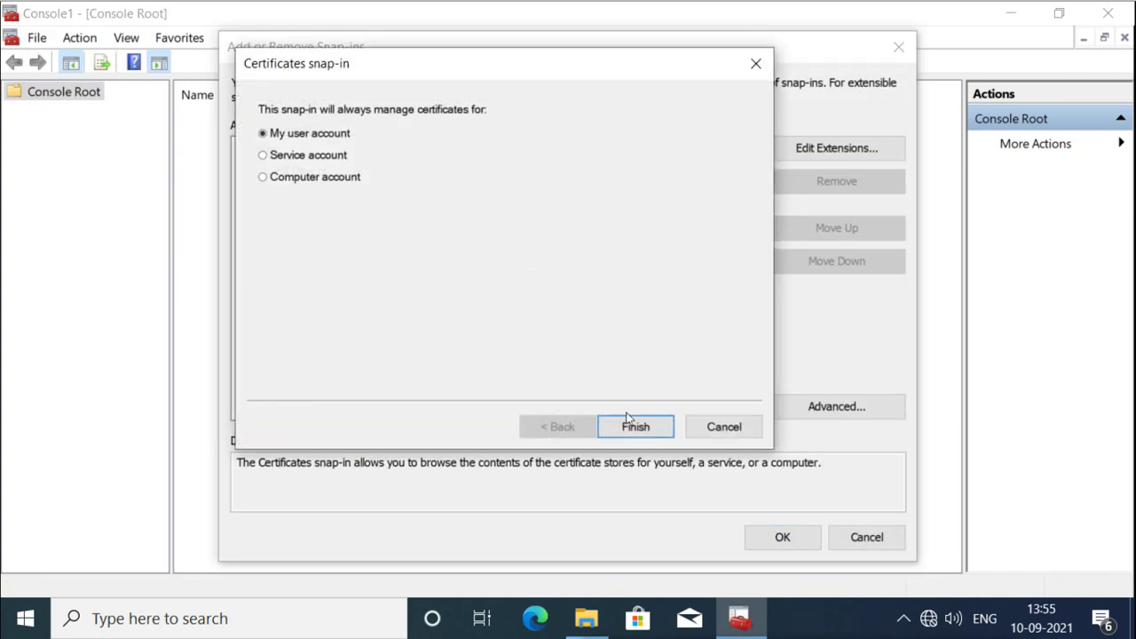
left_click(635, 426)
left_click(779, 543)
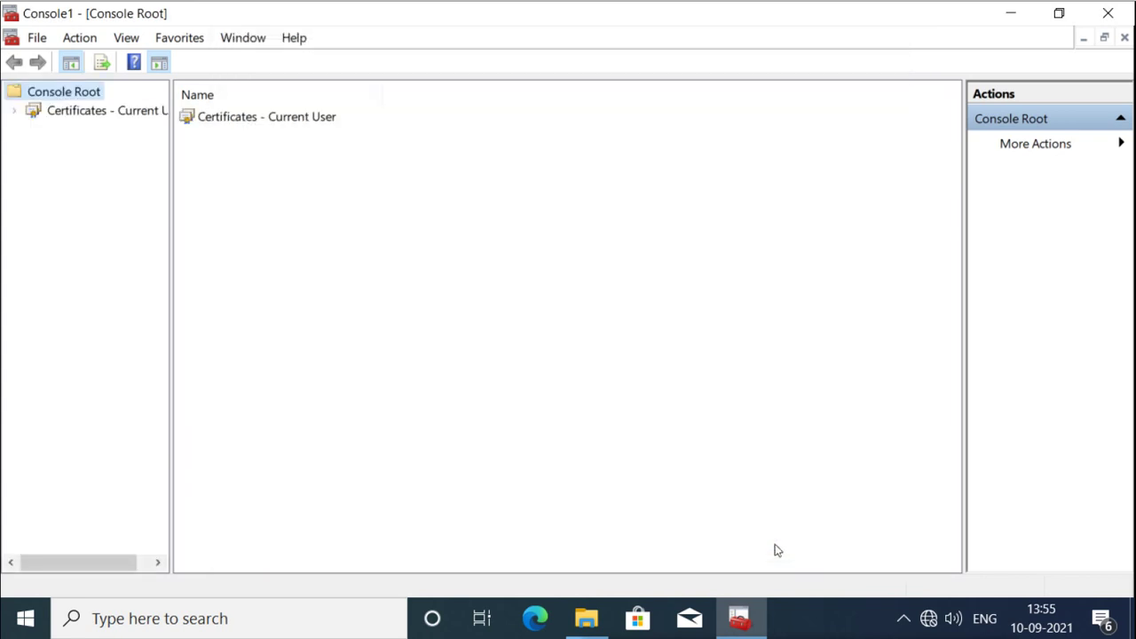
Step: Expand Personal > Certificates to show the sai-CA Administrator certificate, then bring up Personal's actions
double_click(41, 116)
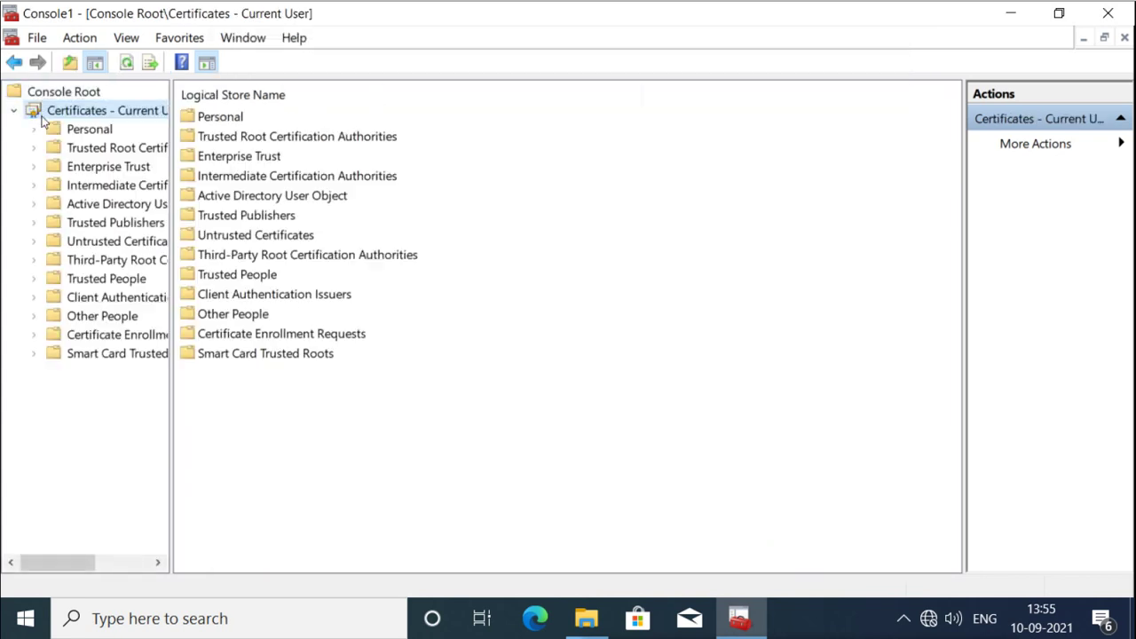
double_click(64, 132)
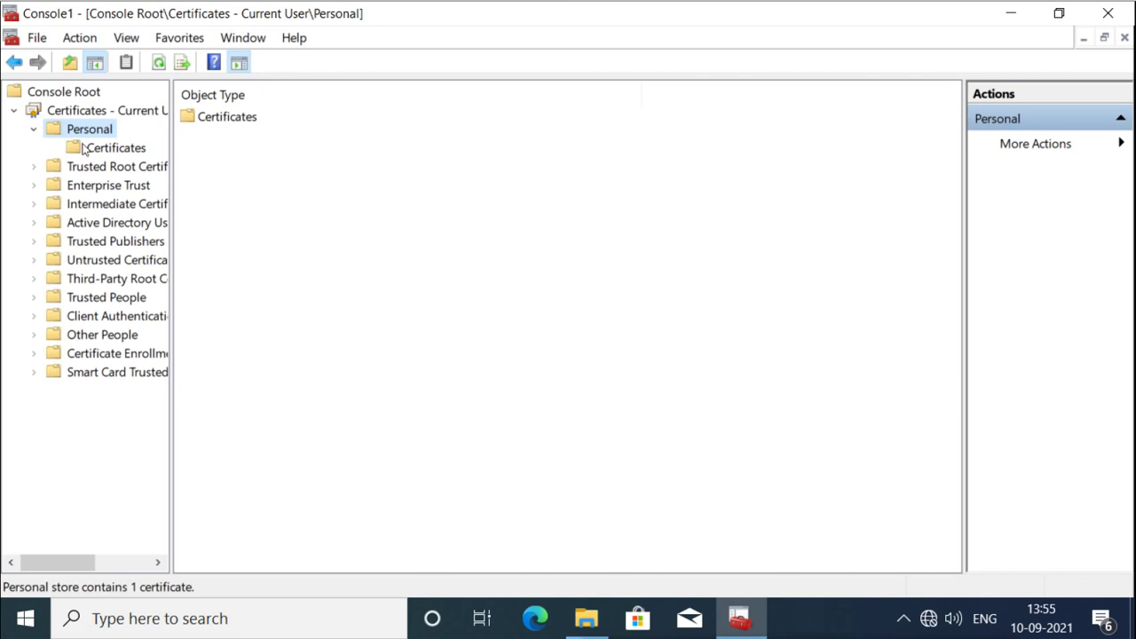
left_click(85, 148)
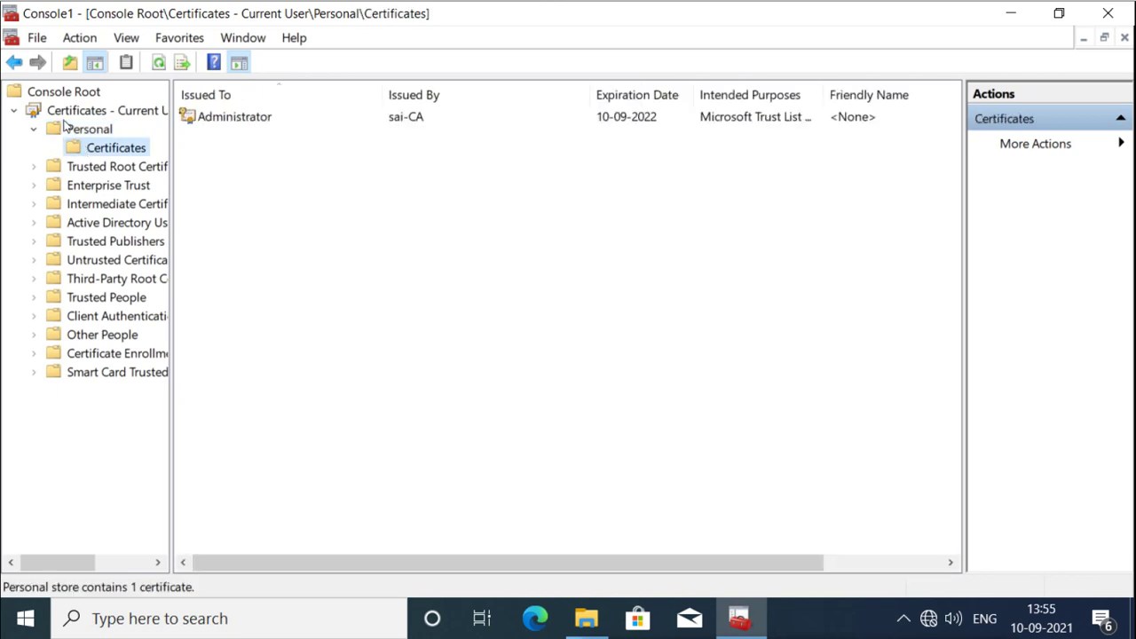
right_click(65, 125)
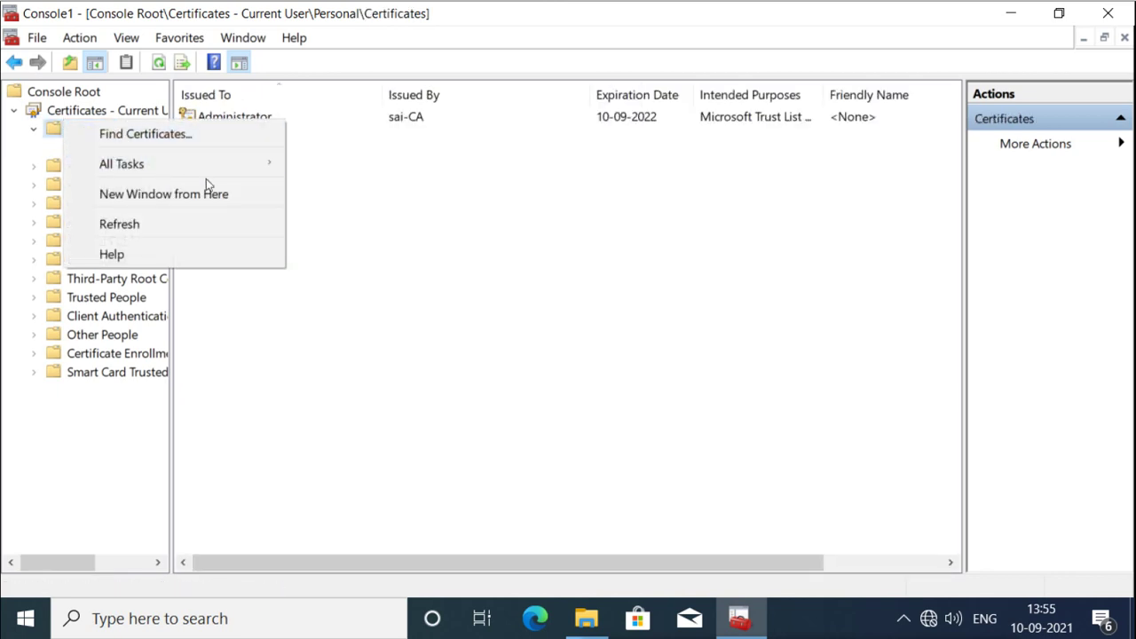
Step: Start a new certificate request using the Active Directory Enrollment Policy
mouse_move(240, 165)
left_click(337, 195)
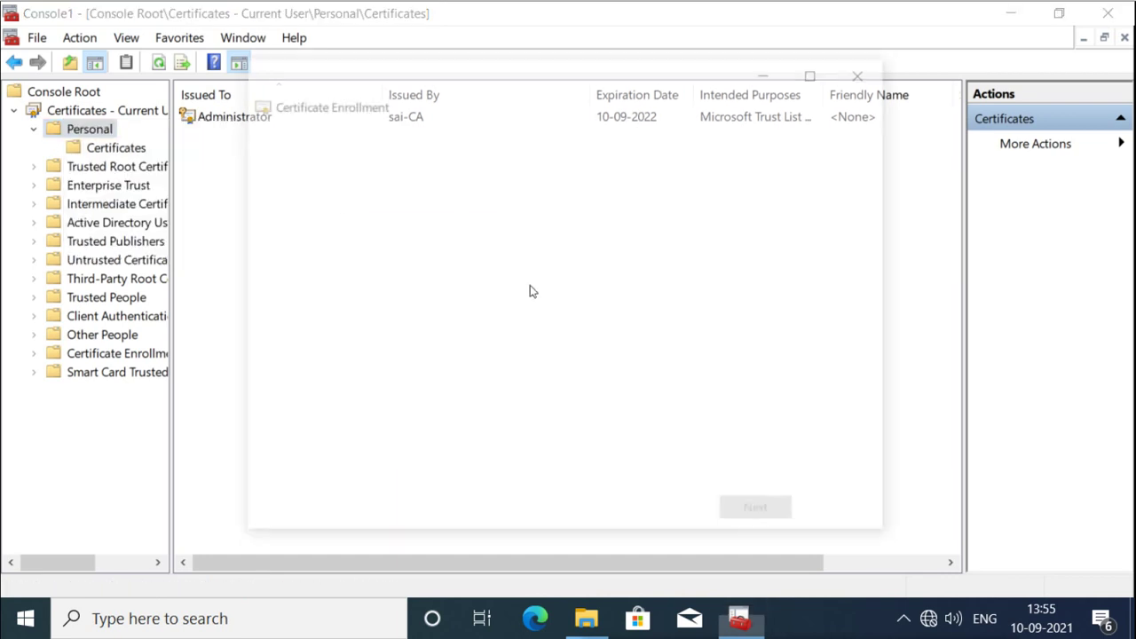
left_click(781, 522)
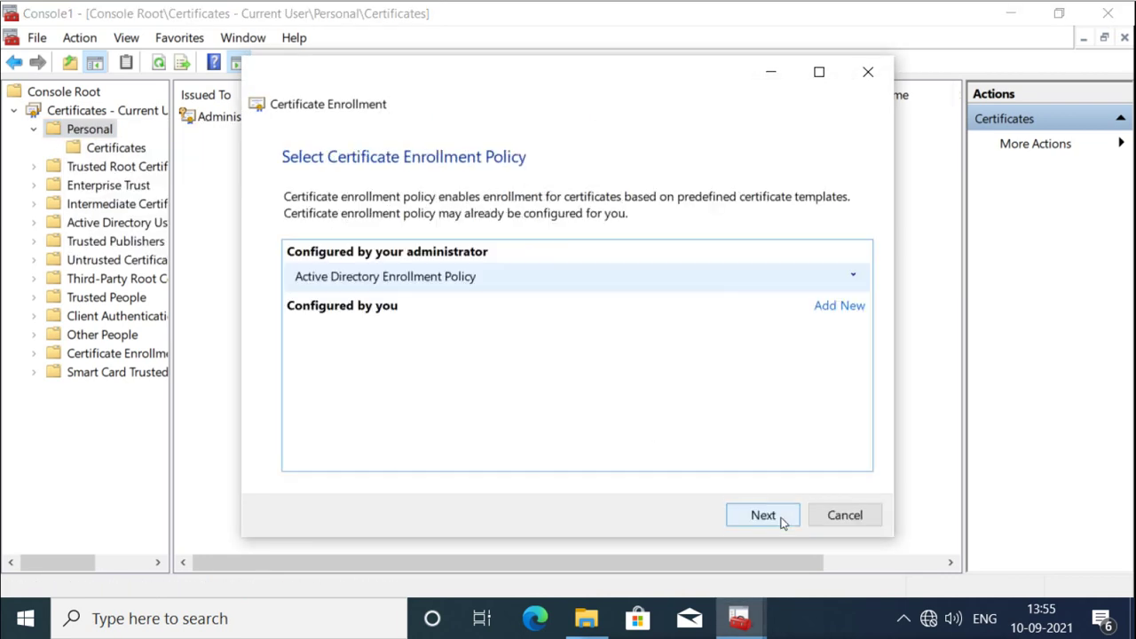
left_click(749, 517)
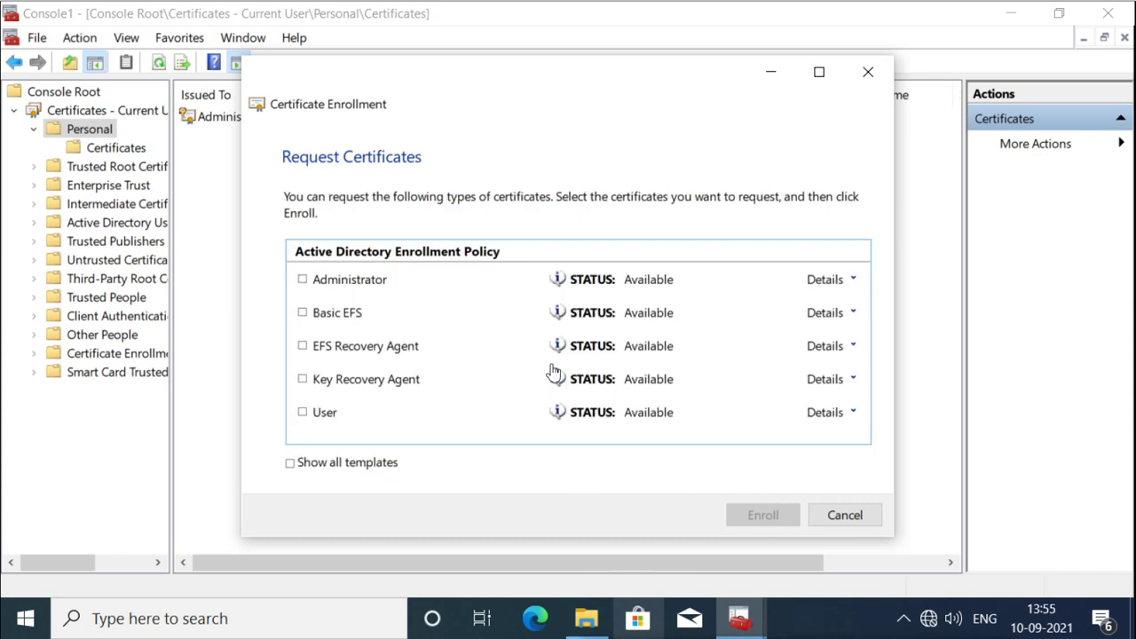
Step: Look over the Administrator template, then select and enroll the EFS Recovery Agent certificate
left_click(332, 281)
left_click(331, 281)
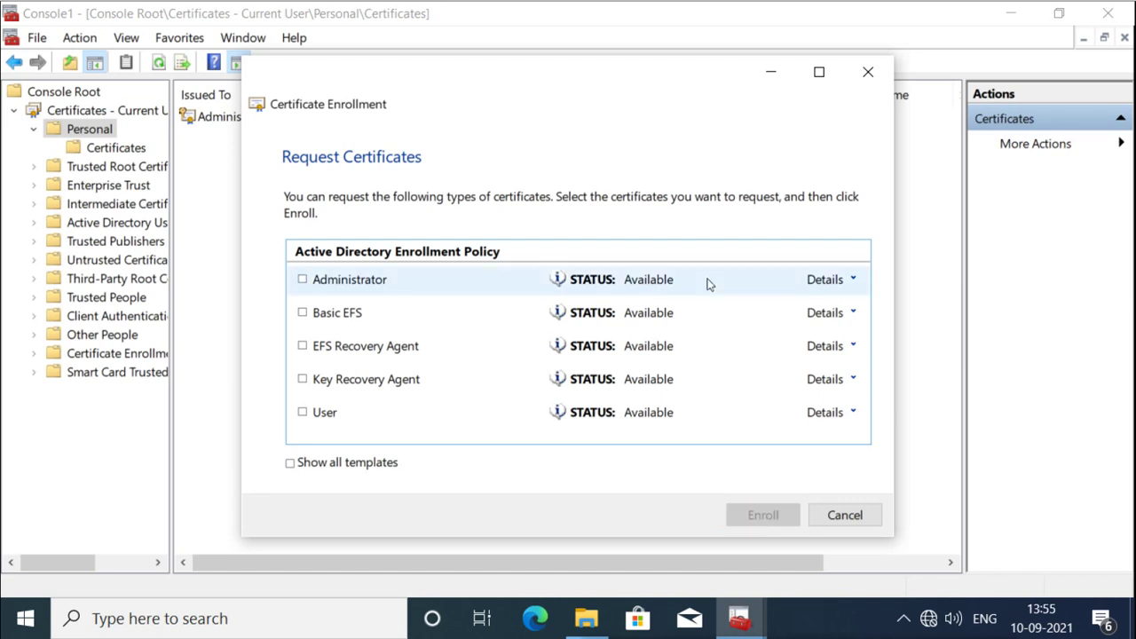
left_click(853, 280)
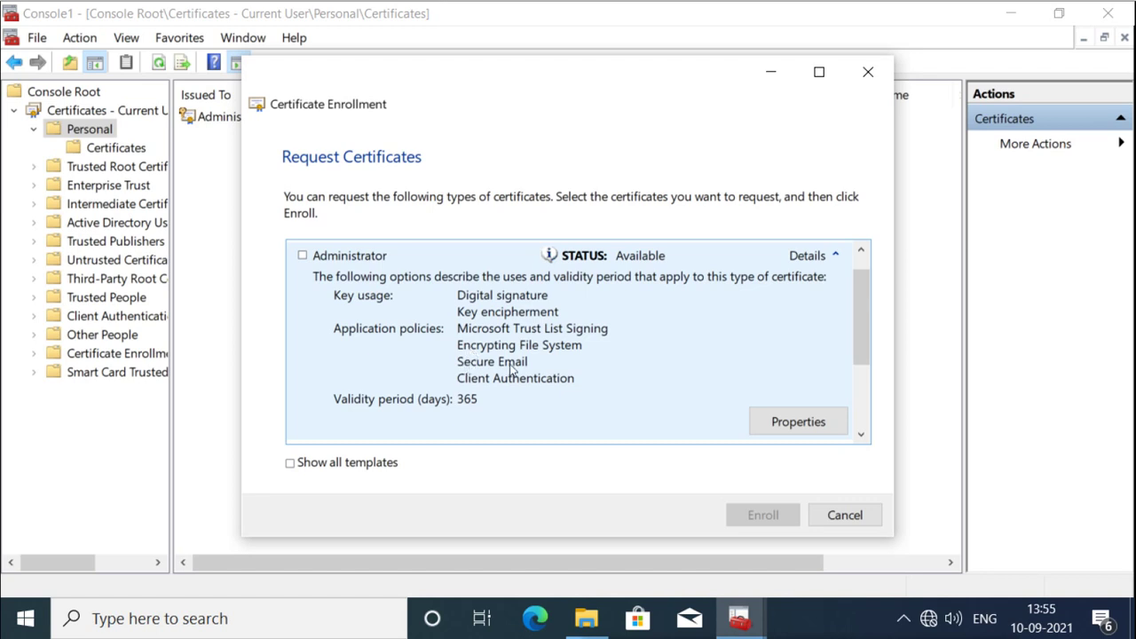
left_click(835, 256)
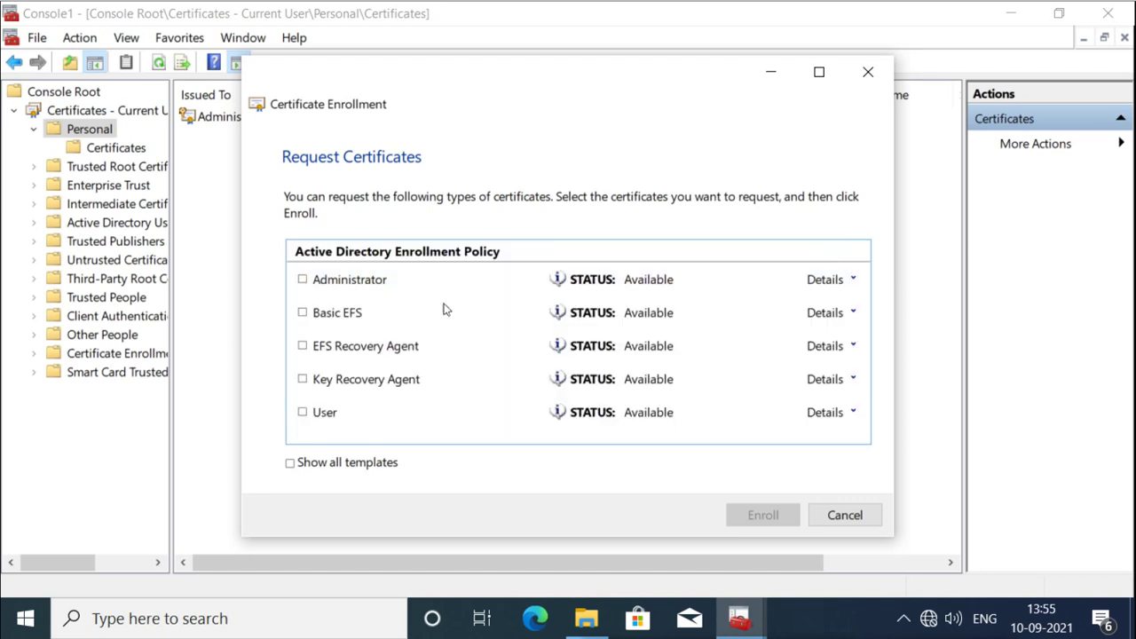
left_click(303, 347)
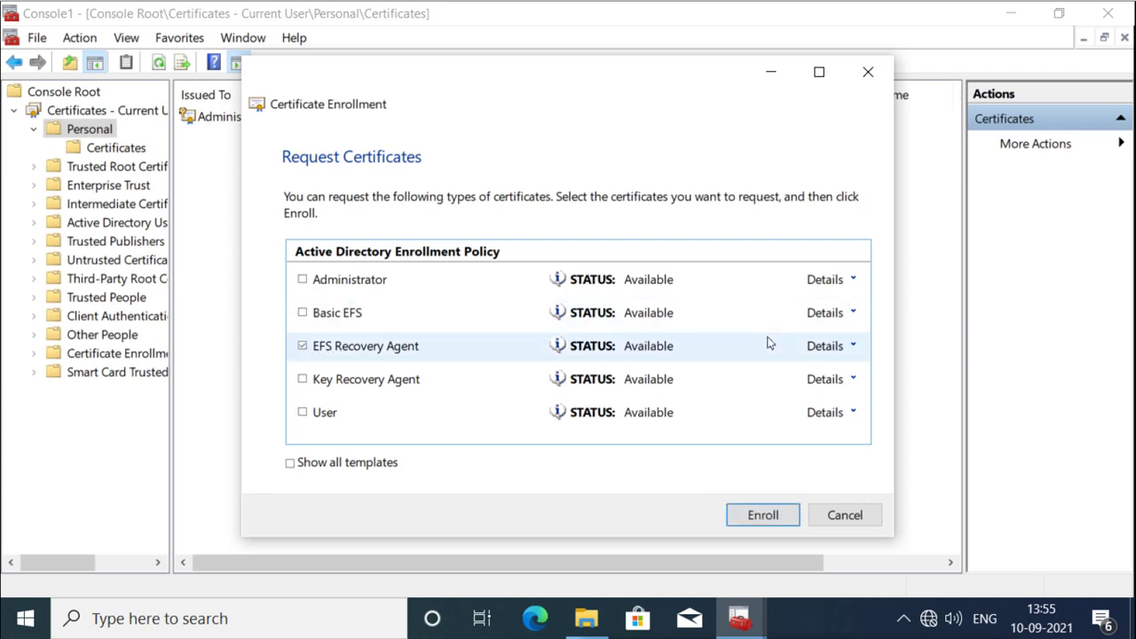
left_click(854, 346)
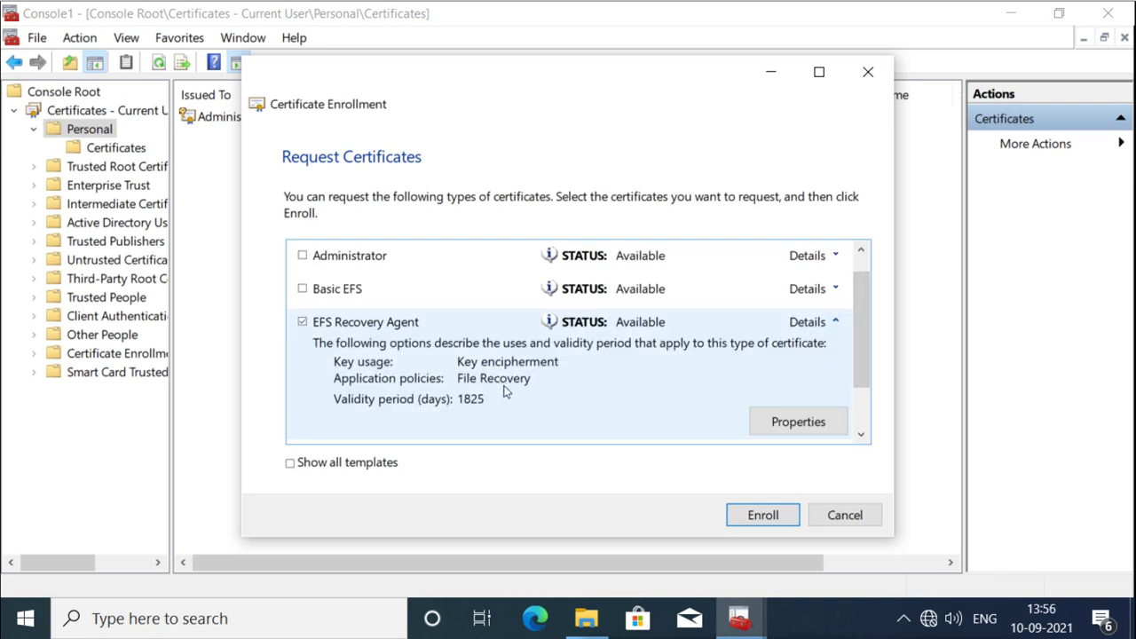
left_click(761, 517)
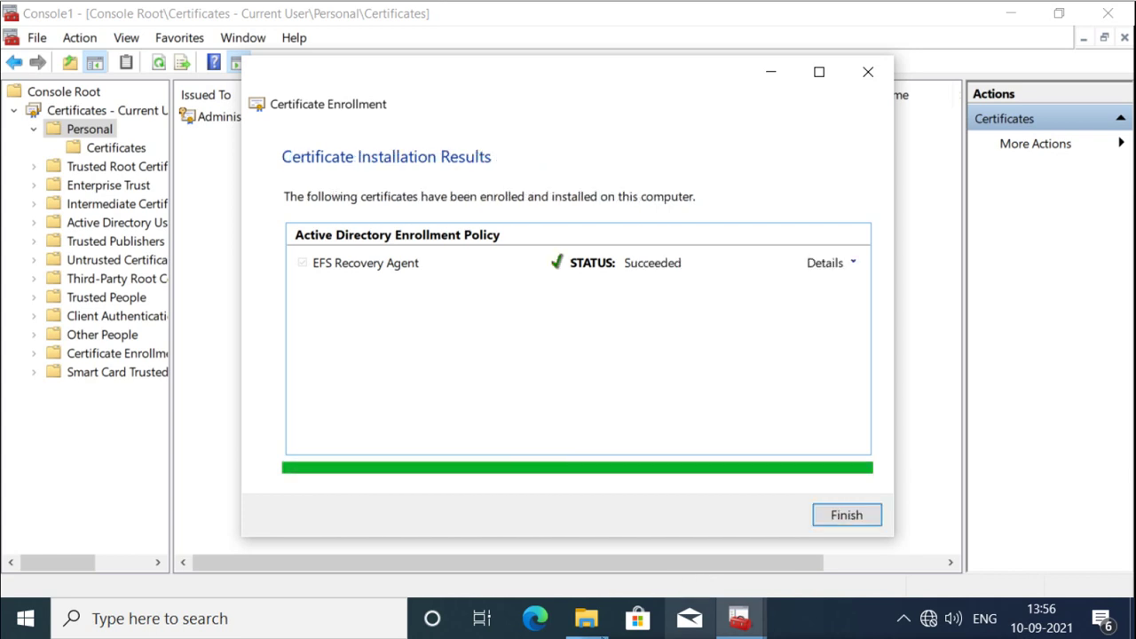
Step: Confirm the new File Recovery certificate in Personal > Certificates, then close MMC without saving settings
left_click(846, 517)
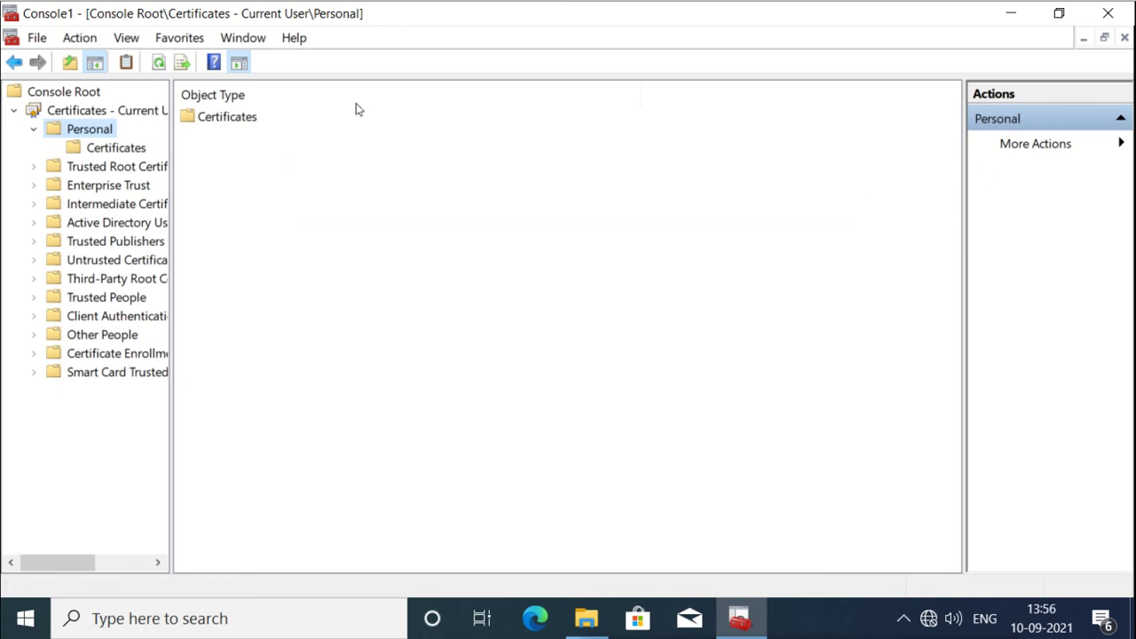
double_click(213, 116)
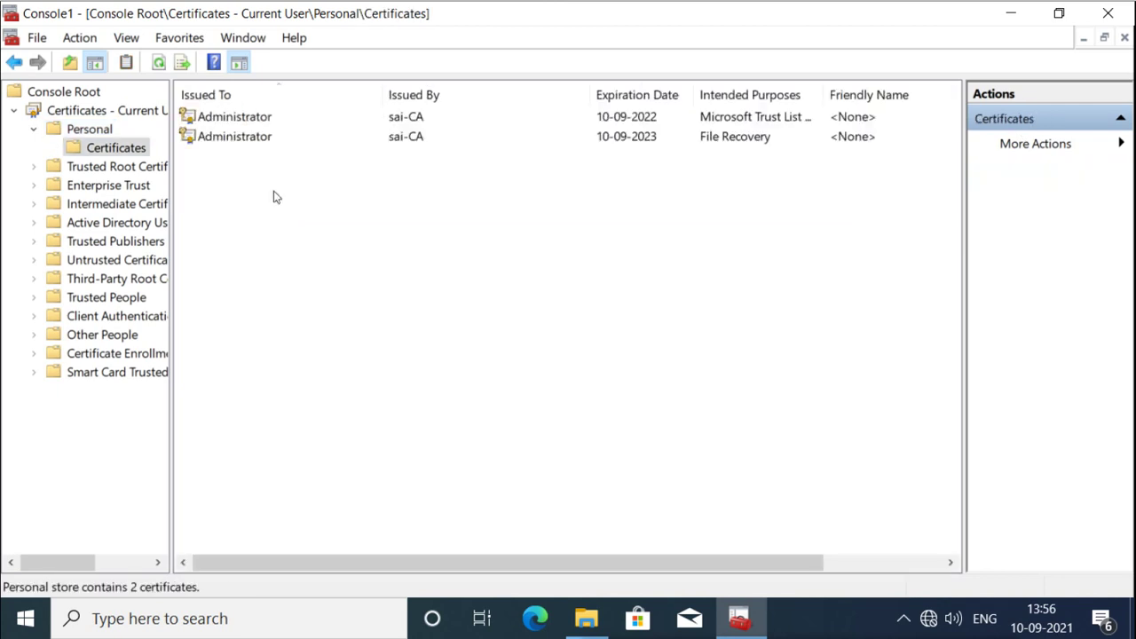
left_click(769, 141)
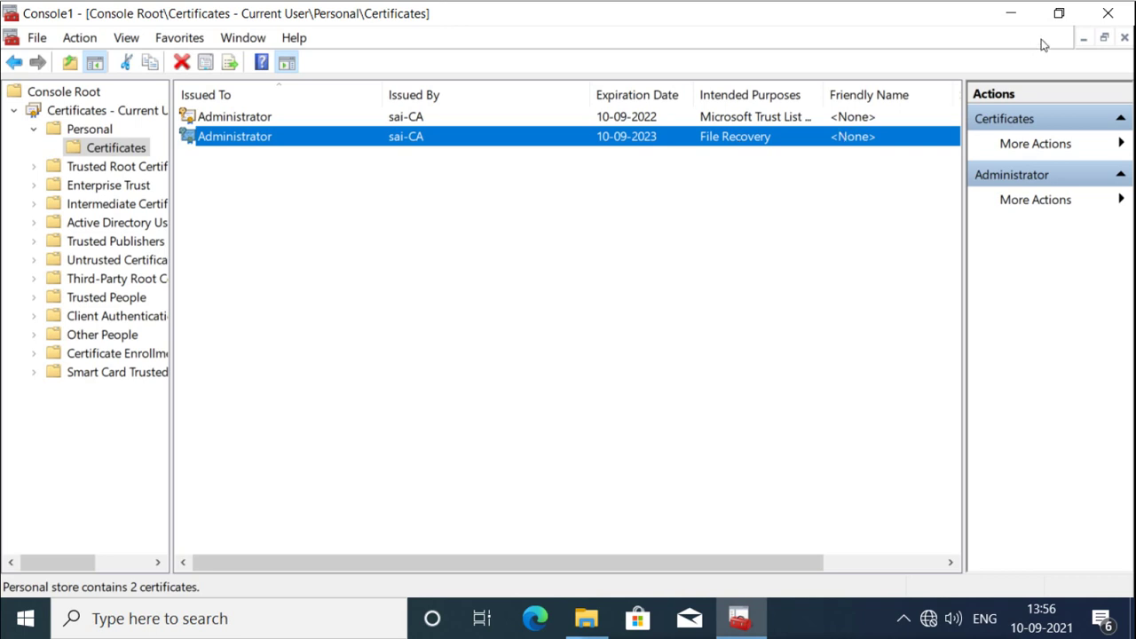
left_click(1108, 13)
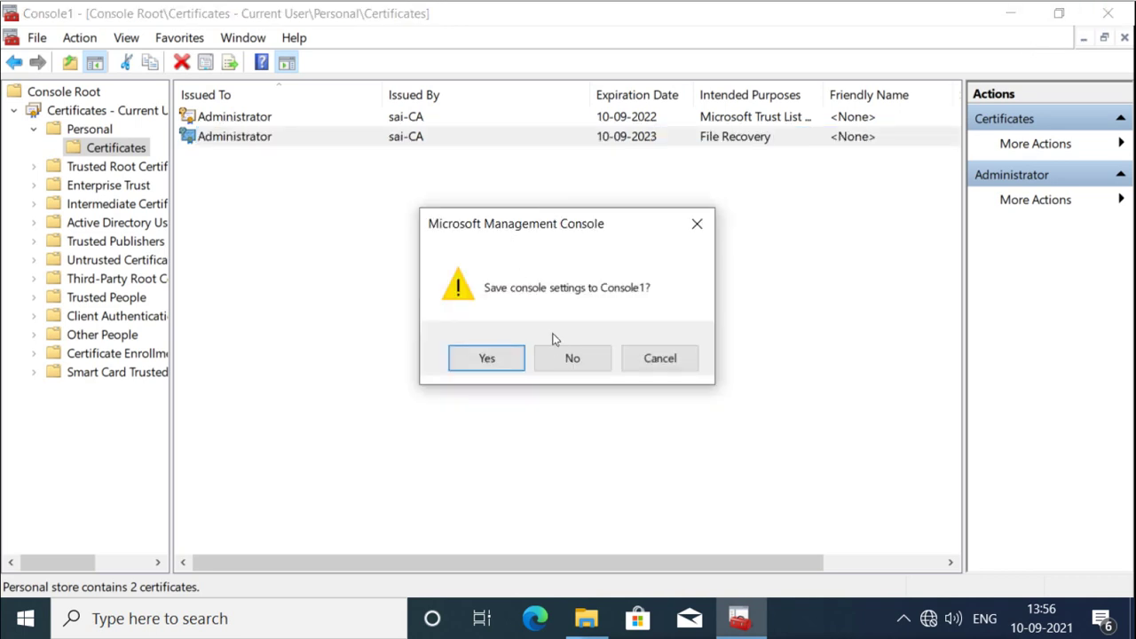
left_click(562, 359)
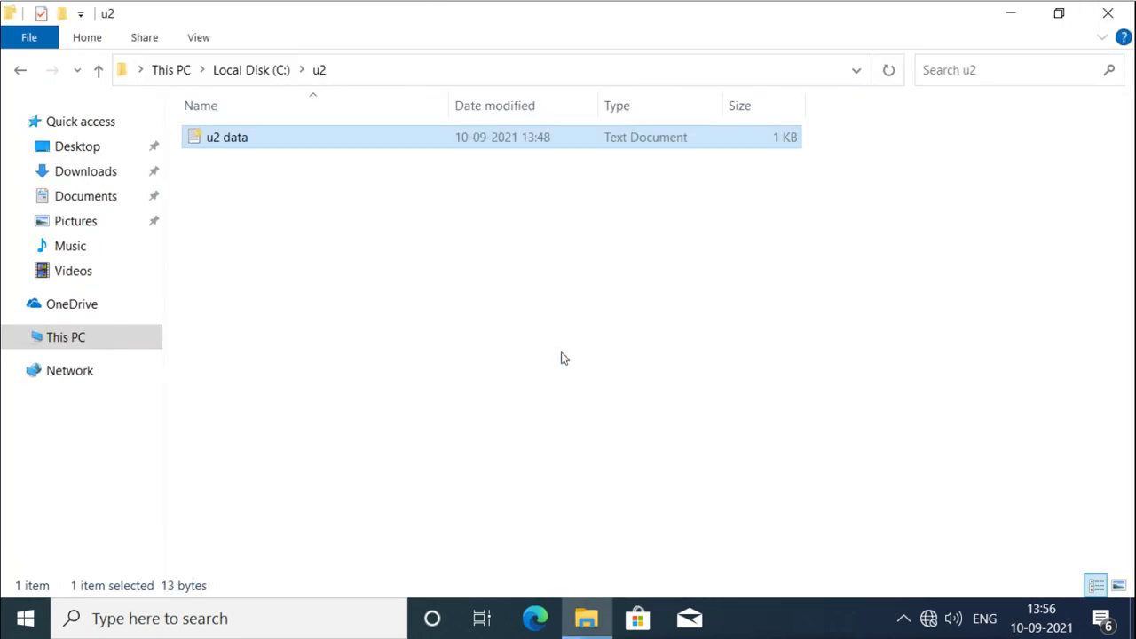
Step: Try opening u2 data, dismiss Notepad's permission error, and close the empty Notepad window
double_click(233, 144)
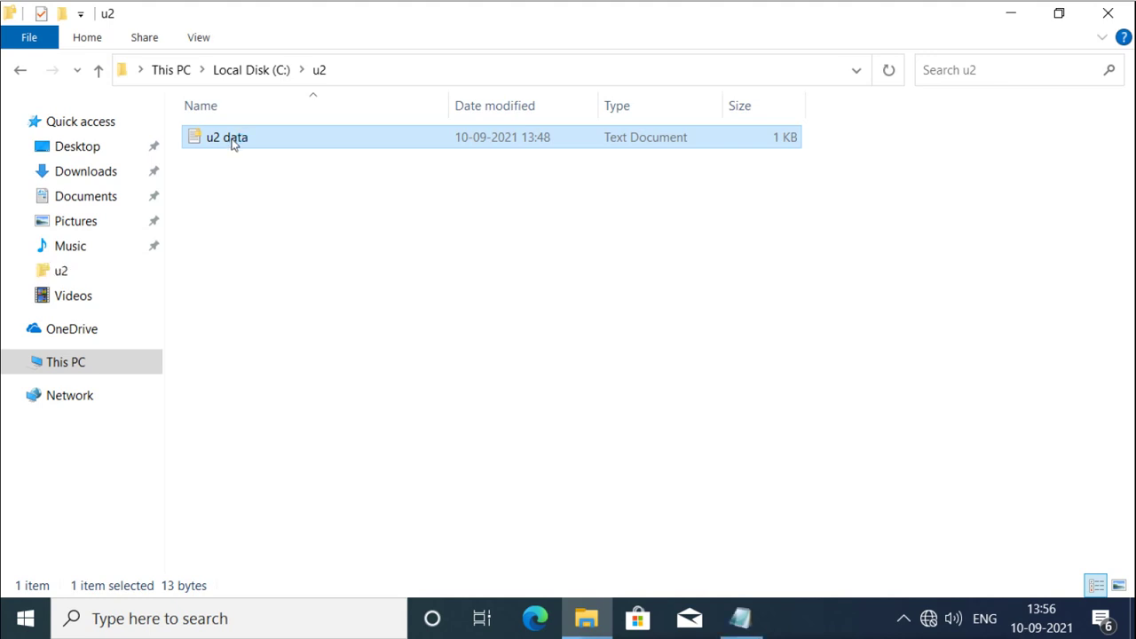
left_click(432, 267)
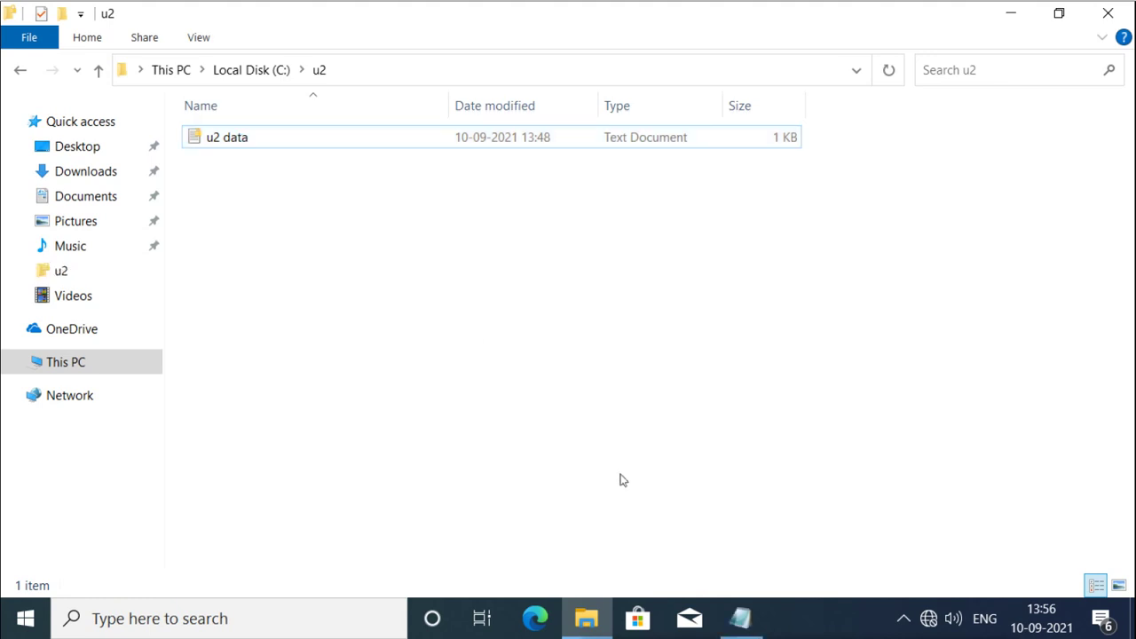
left_click(741, 619)
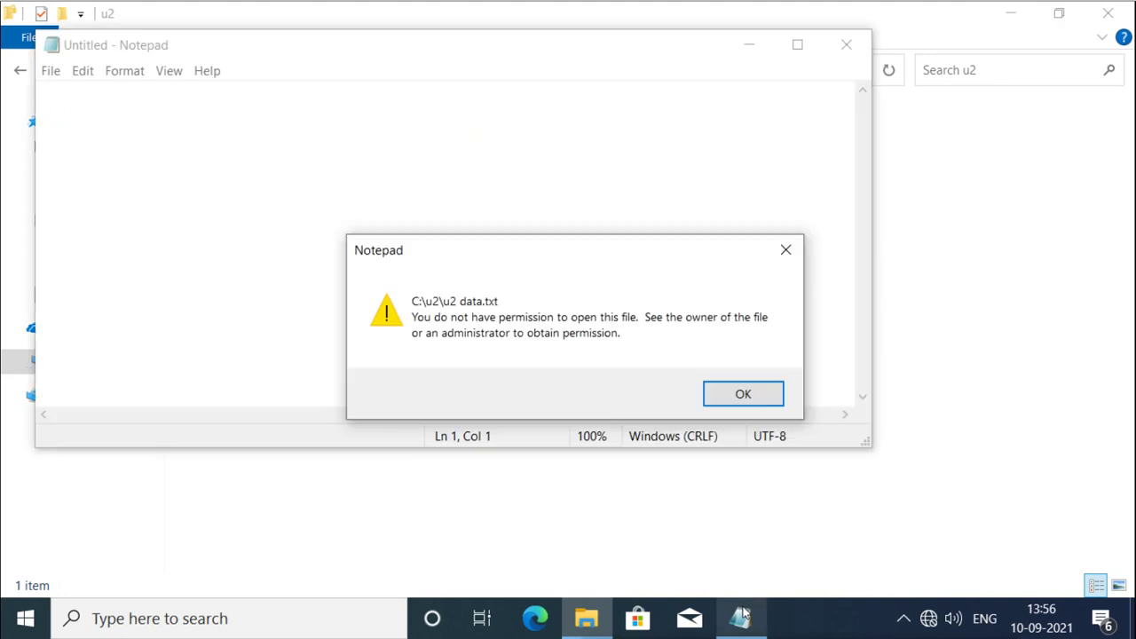
left_click(742, 396)
left_click(843, 46)
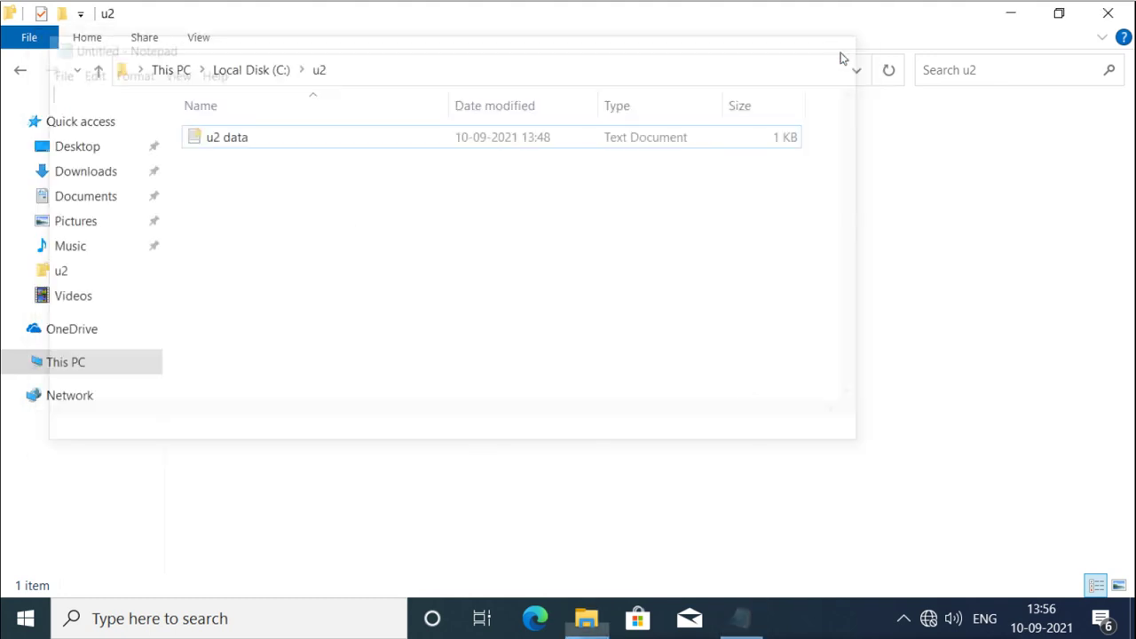
Step: Show the users and recovery certificates for u2 data via Properties > Advanced > Details
right_click(213, 138)
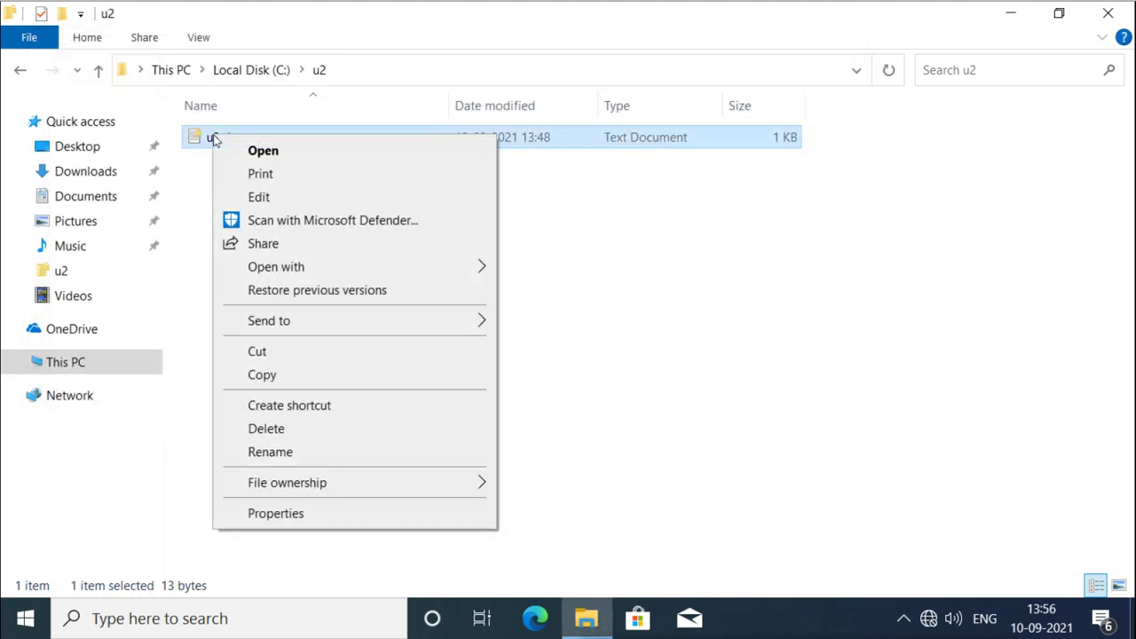
left_click(356, 515)
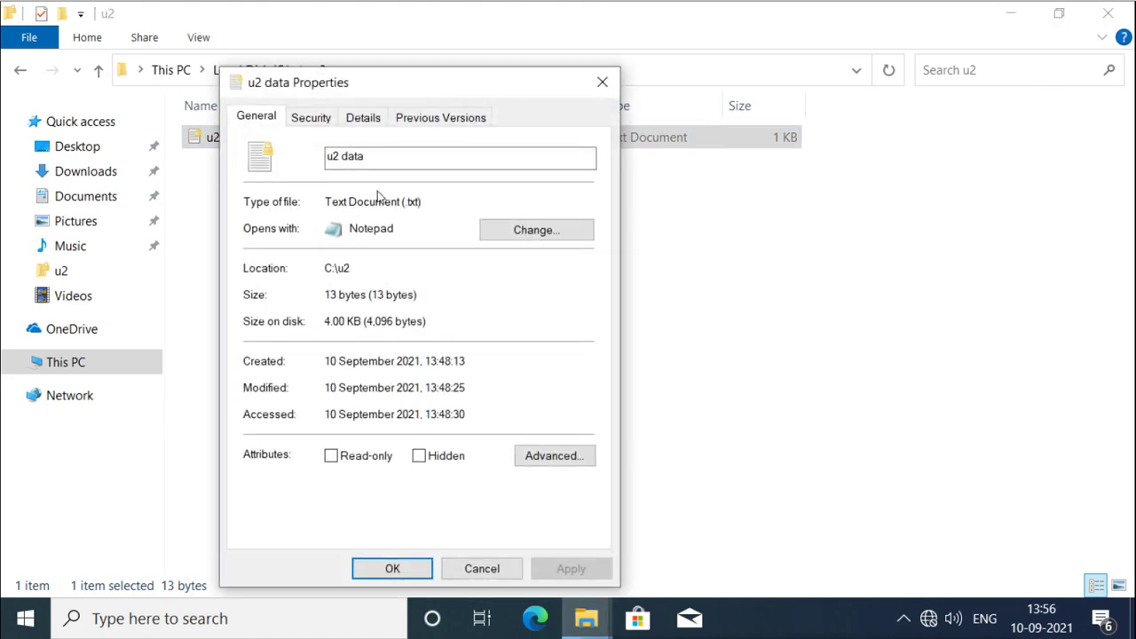
left_click(522, 457)
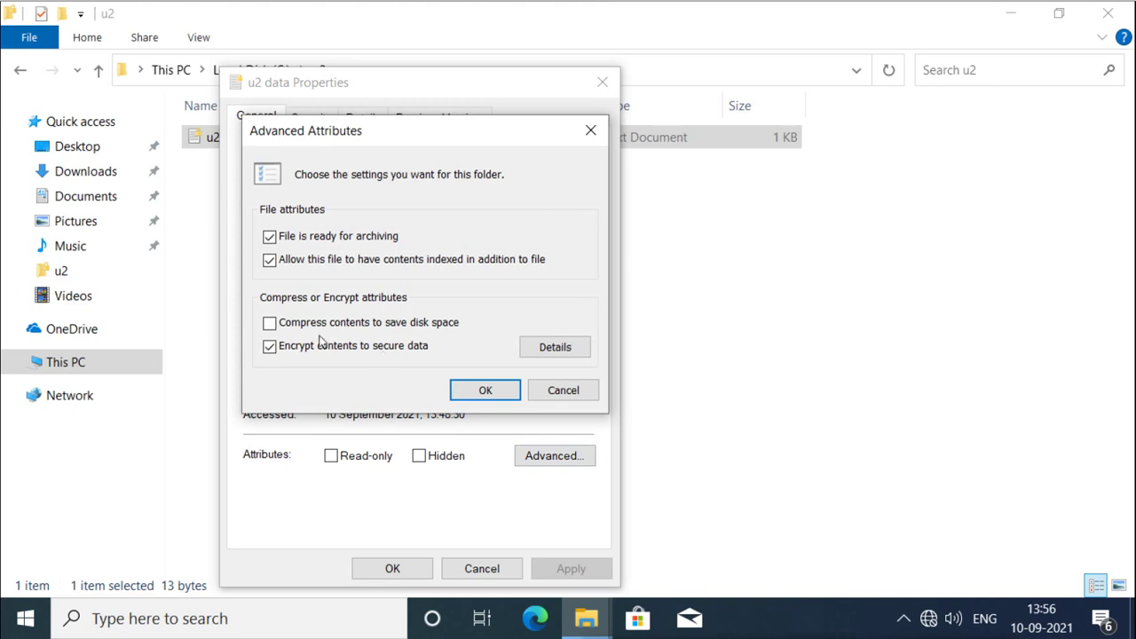
left_click(544, 352)
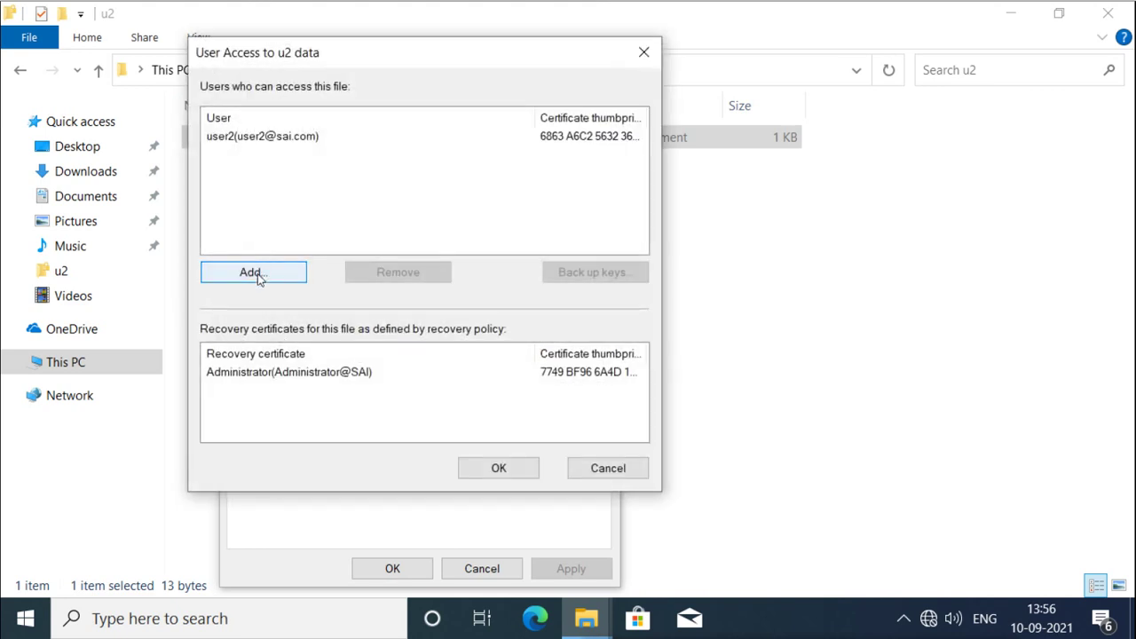
Step: Inspect the Administrator certificate's detail fields, including its template name, from the Add user dialog
left_click(257, 273)
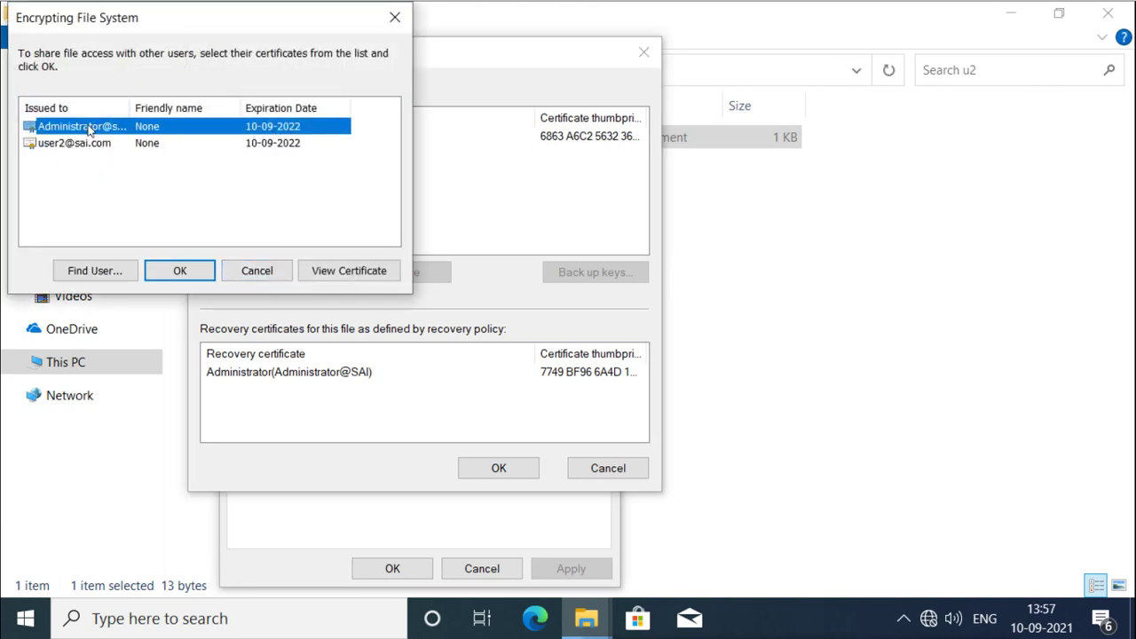
left_click(343, 271)
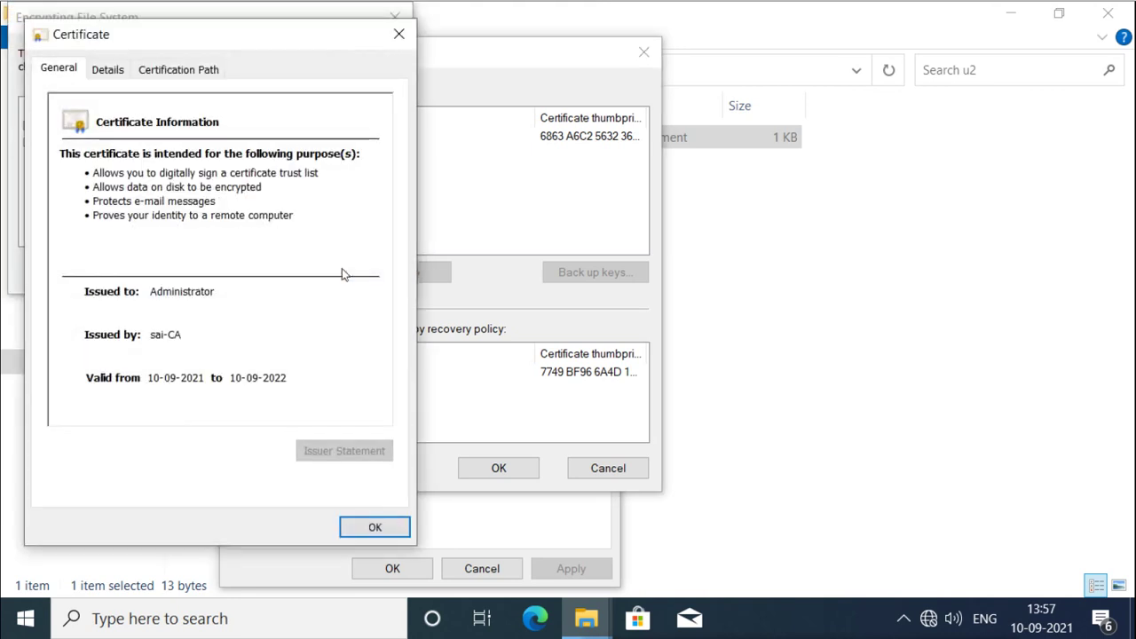
left_click(108, 71)
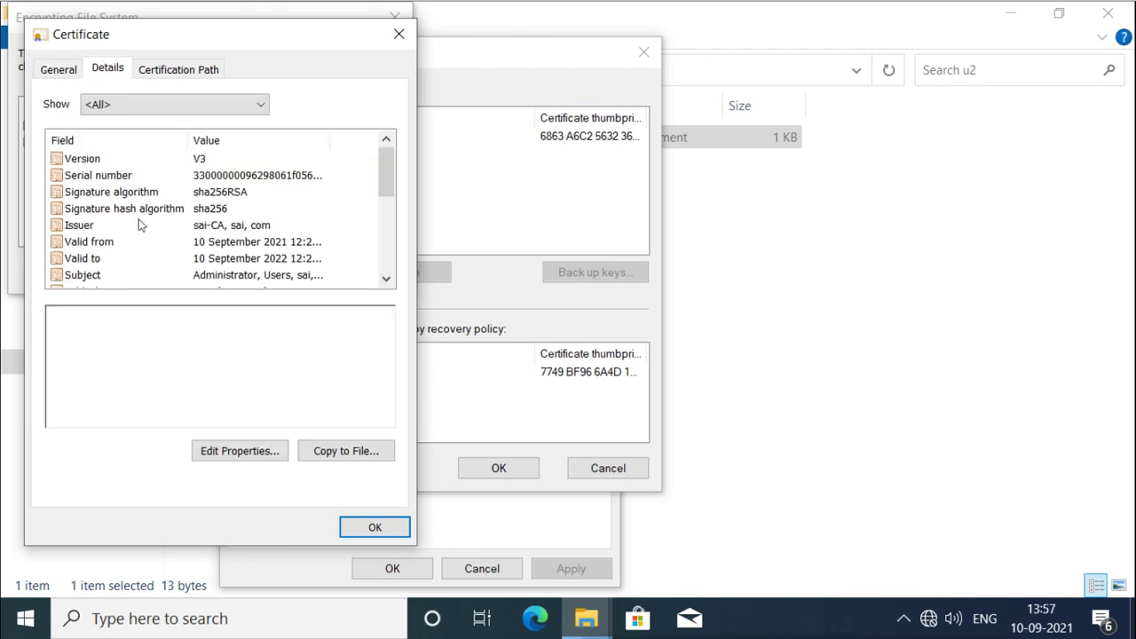
scroll(139, 225, "down", 4)
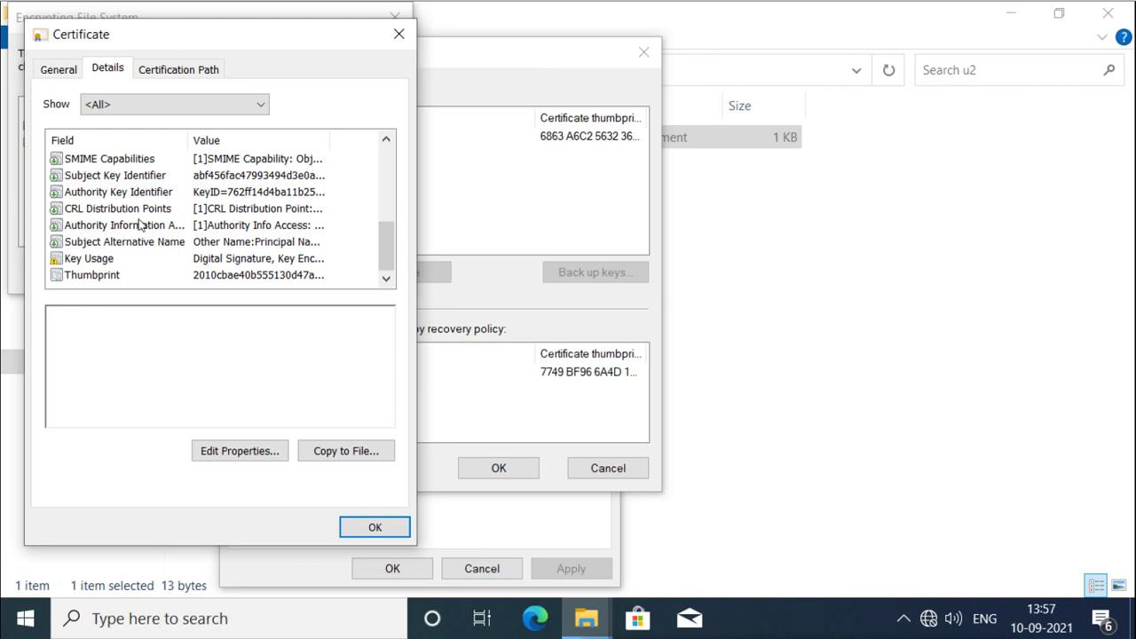
scroll(139, 226, "up", 1)
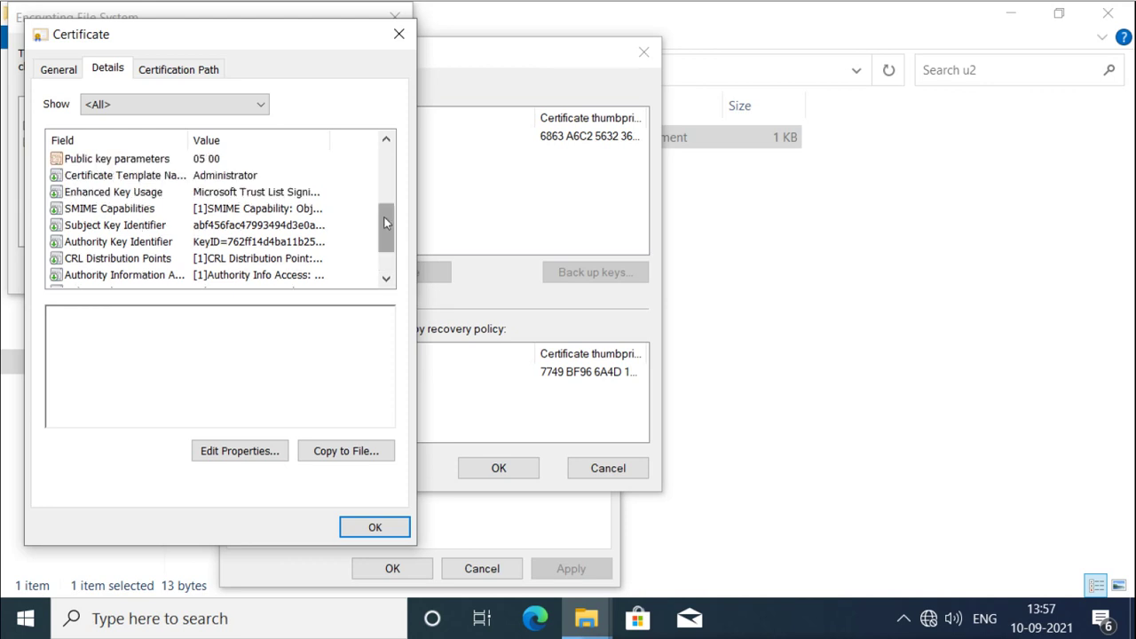
left_click_drag(386, 222, 386, 206)
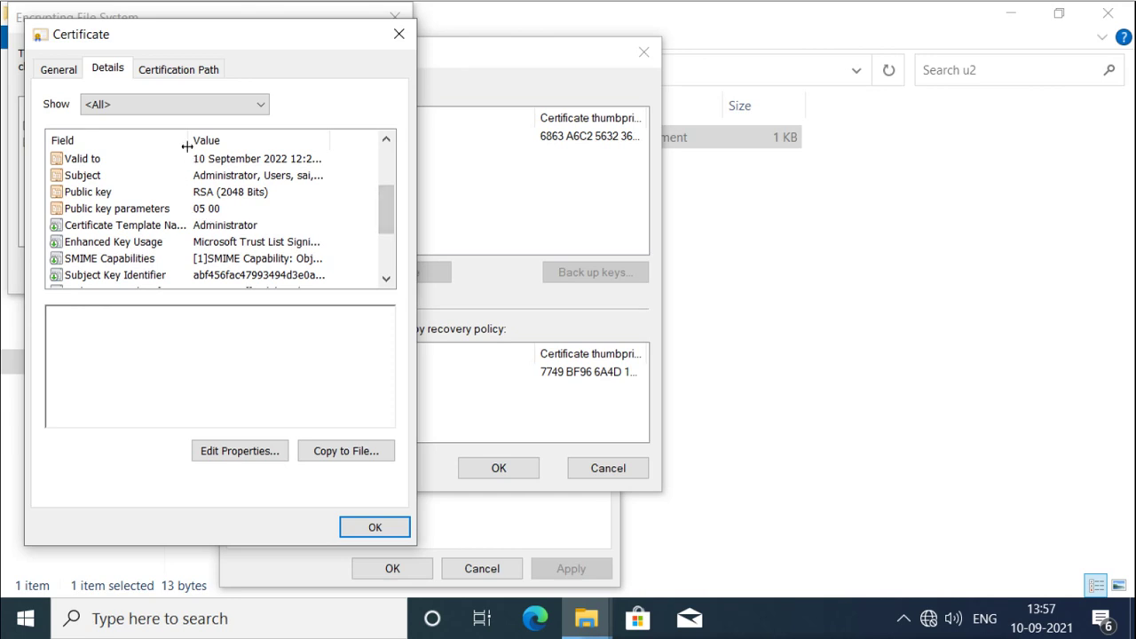
left_click_drag(187, 141, 200, 140)
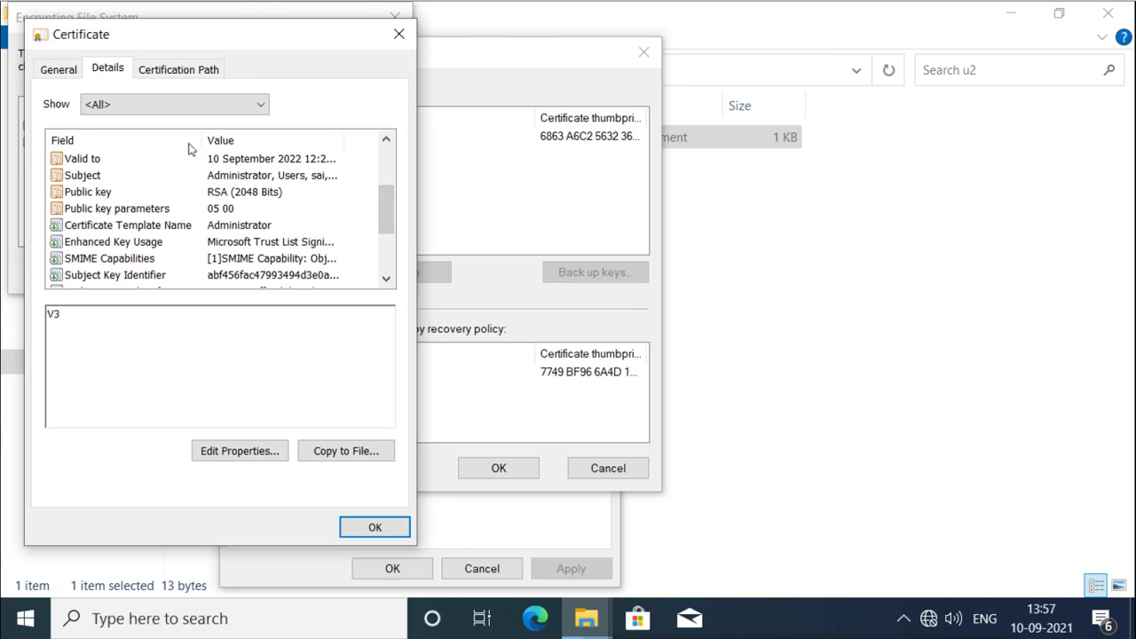
left_click(264, 229)
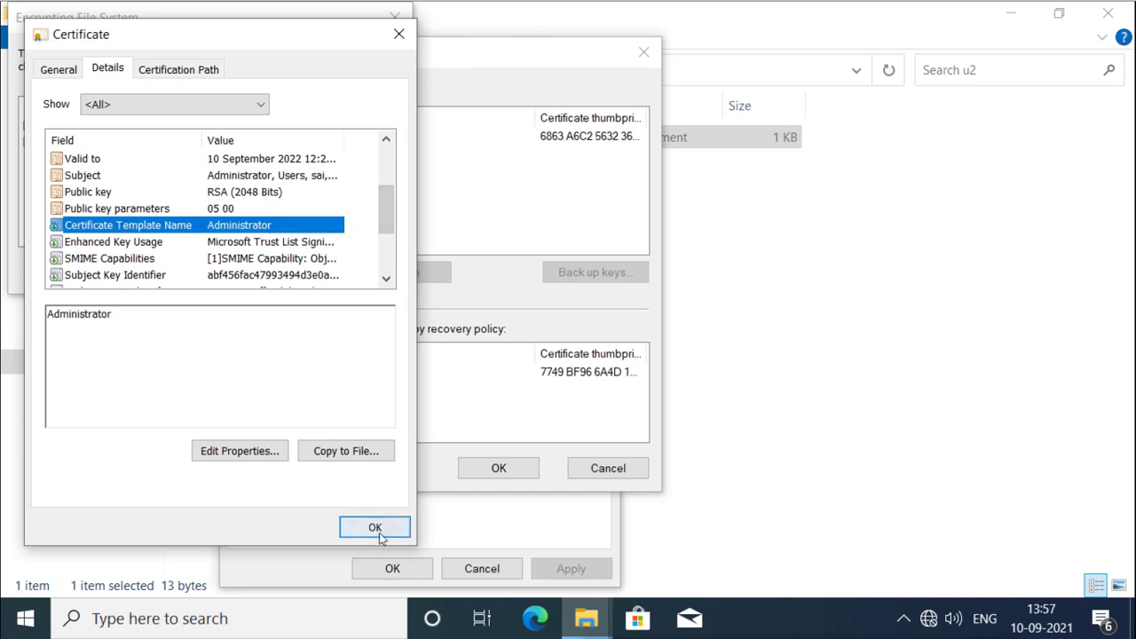
left_click(375, 527)
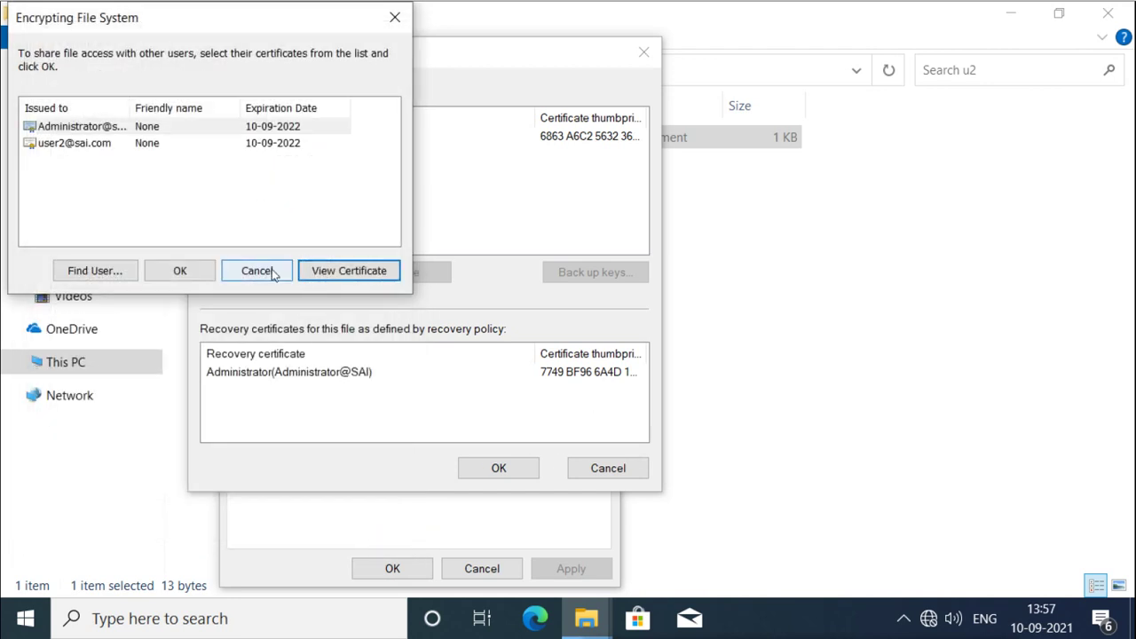
Step: Cancel the user search and close all u2 data encryption dialogs without changes
left_click(115, 272)
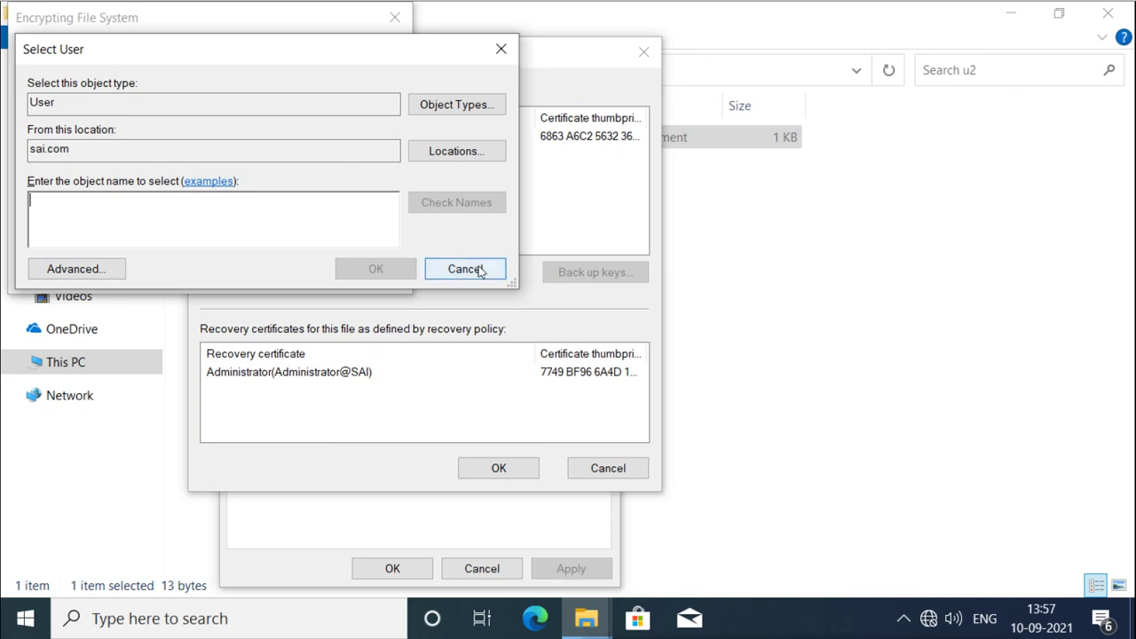
left_click(480, 268)
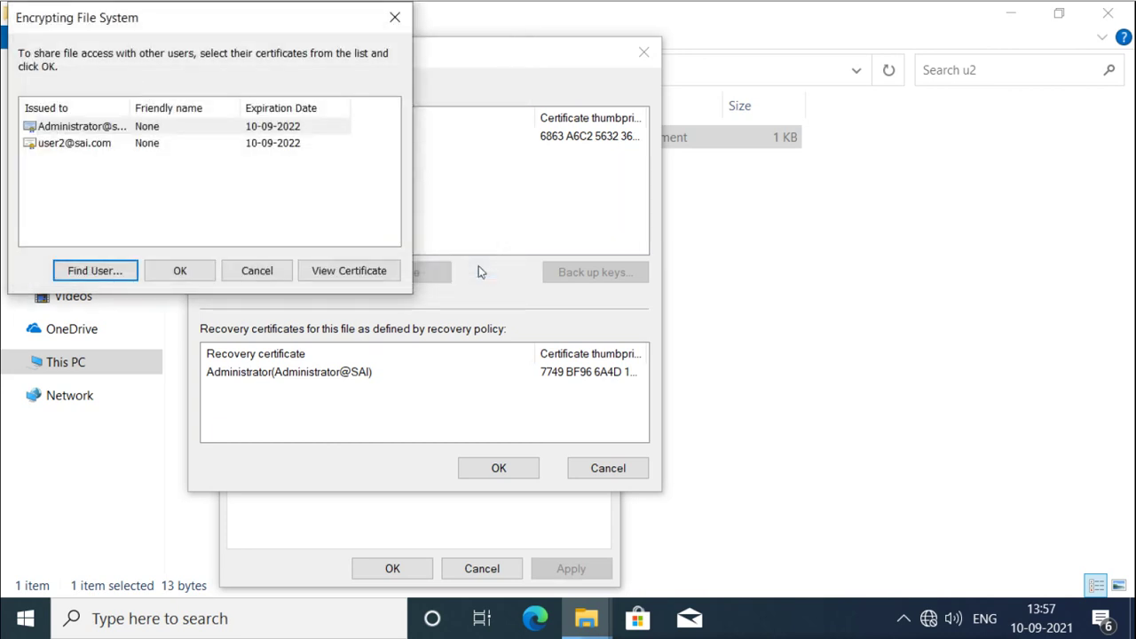
left_click(258, 272)
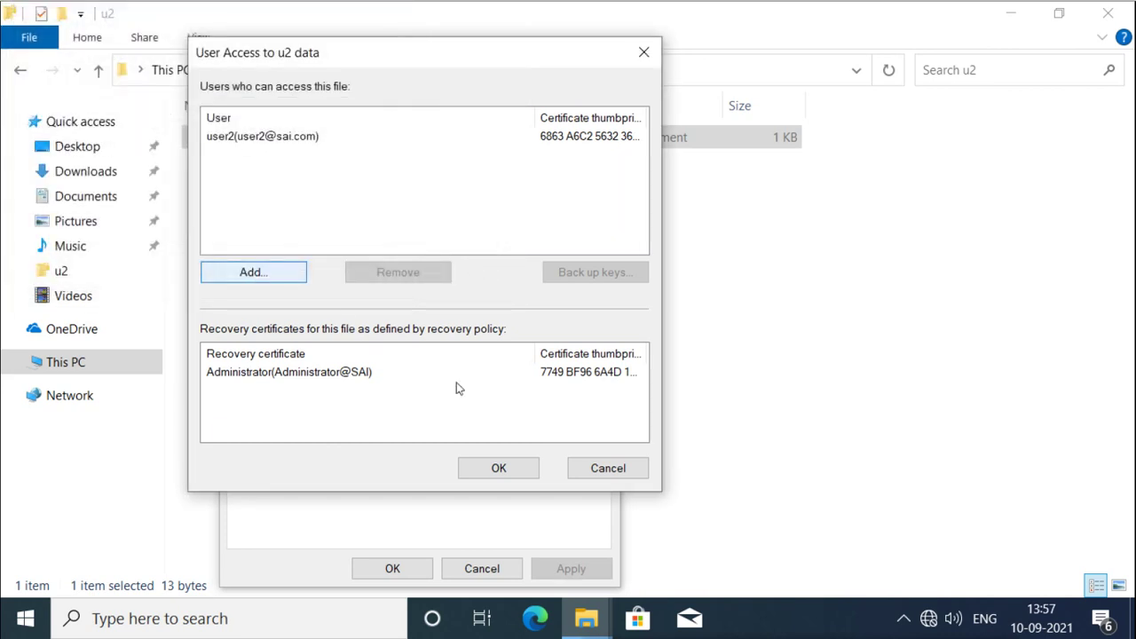
left_click(594, 472)
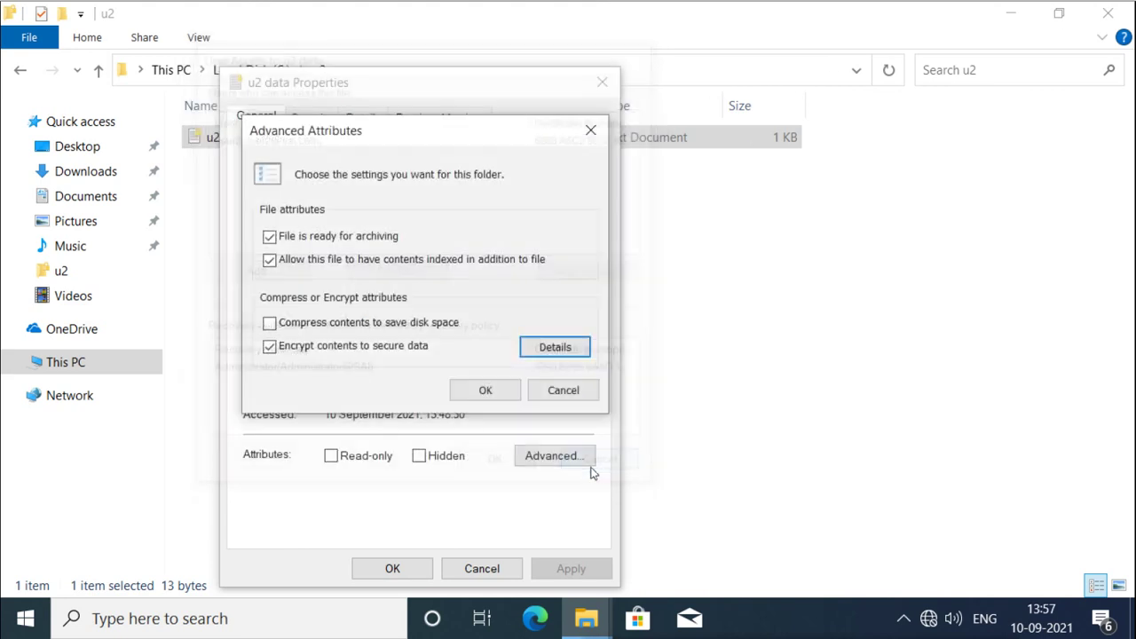
left_click(562, 391)
left_click(482, 568)
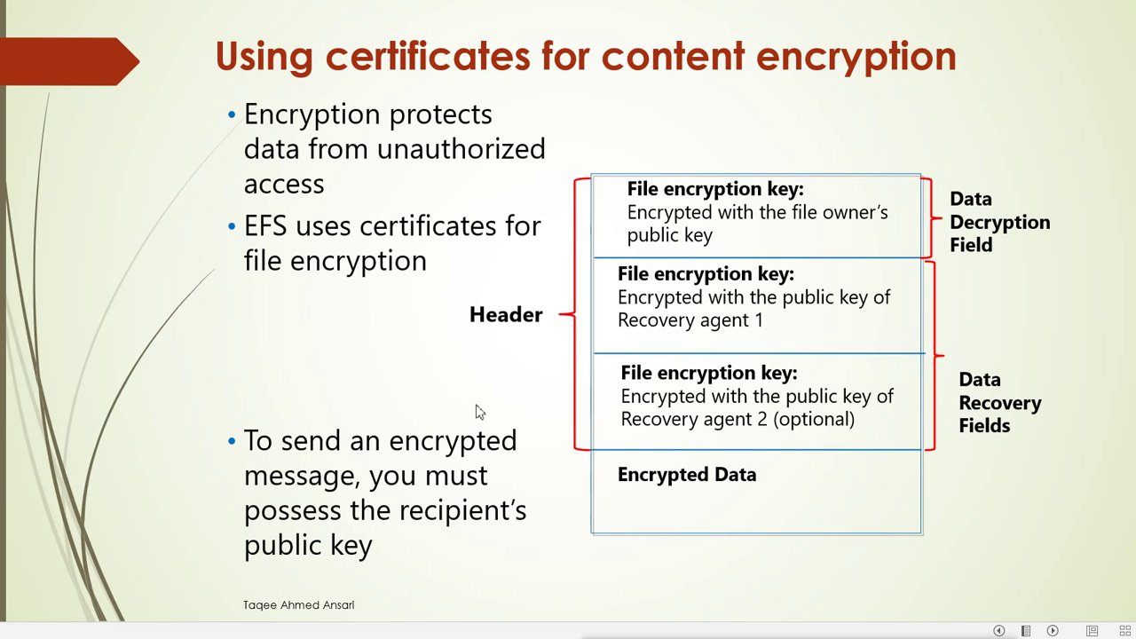
Step: Advance the slideshow to 'Using certificates for authentication' with the right arrow key
key("Right")
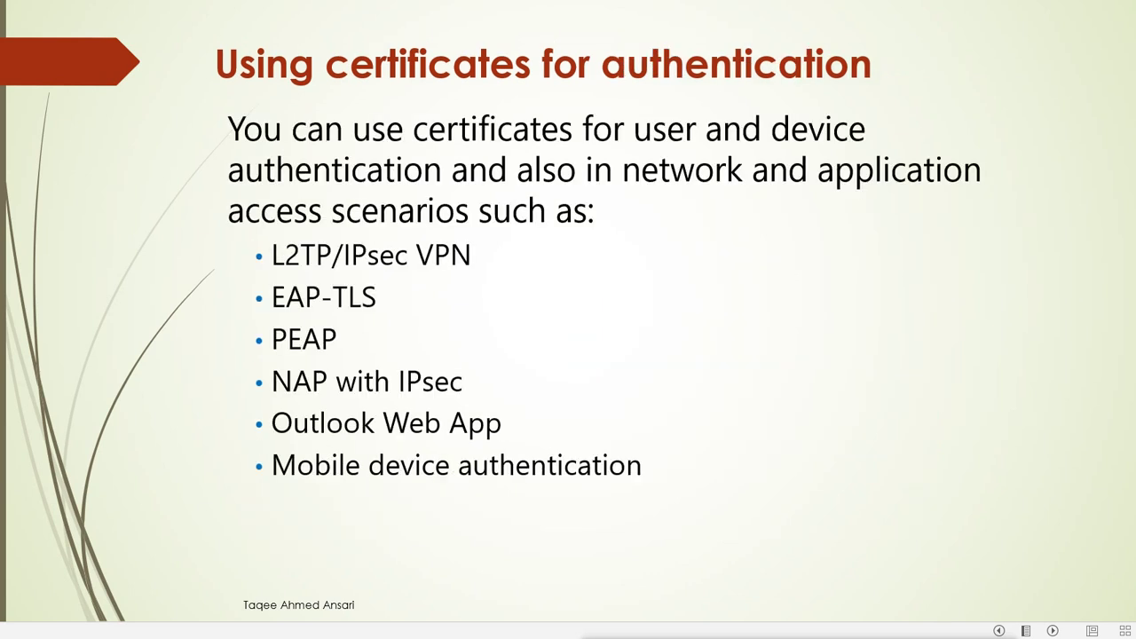